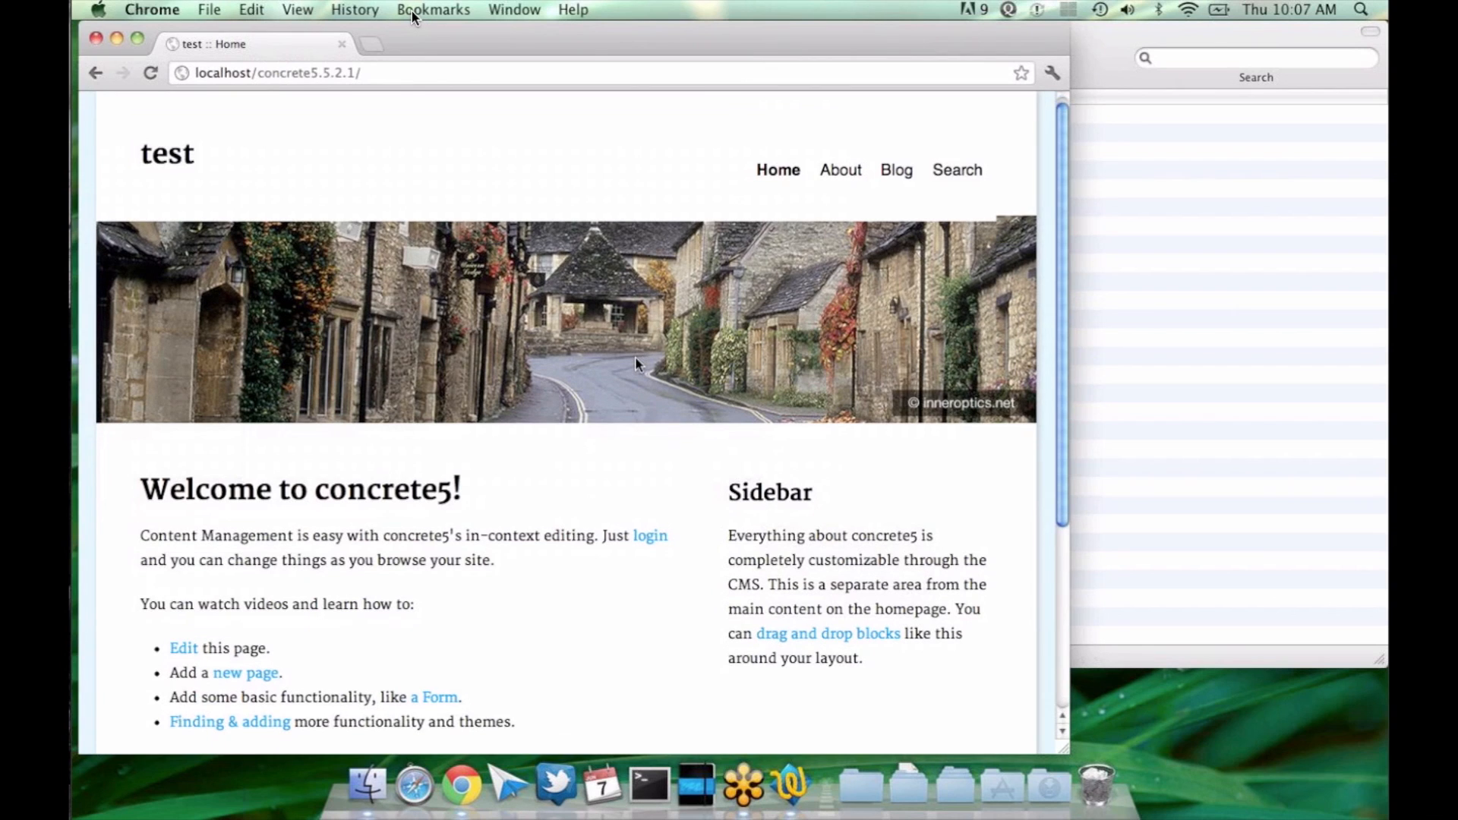
Step: Sign in to the site and switch the Home page to edit mode
{"action": "scroll", "coordinate": [636, 364], "scroll_direction": "down", "scroll_amount": 5}
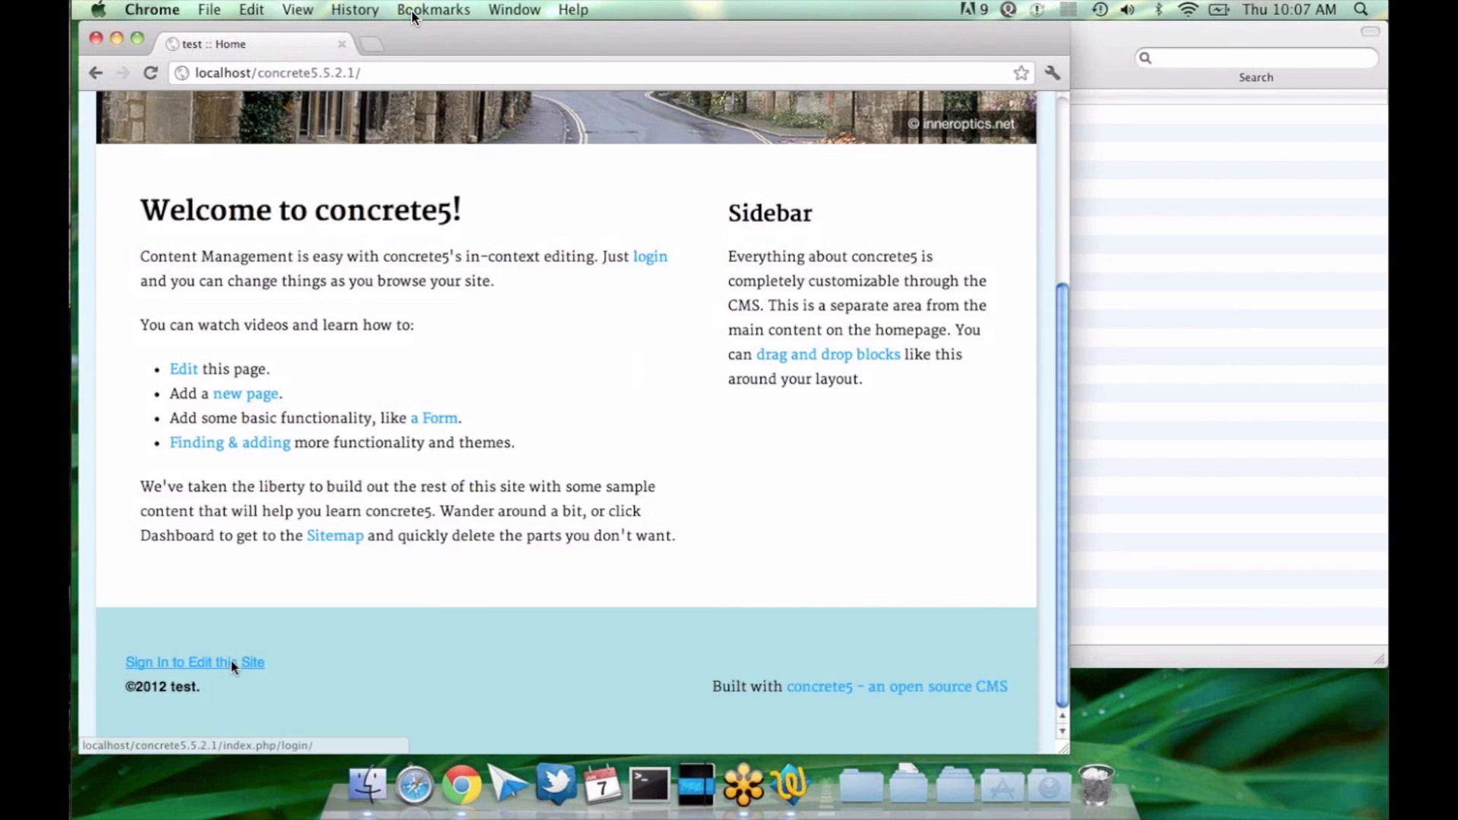
{"action": "left_click", "coordinate": [232, 664]}
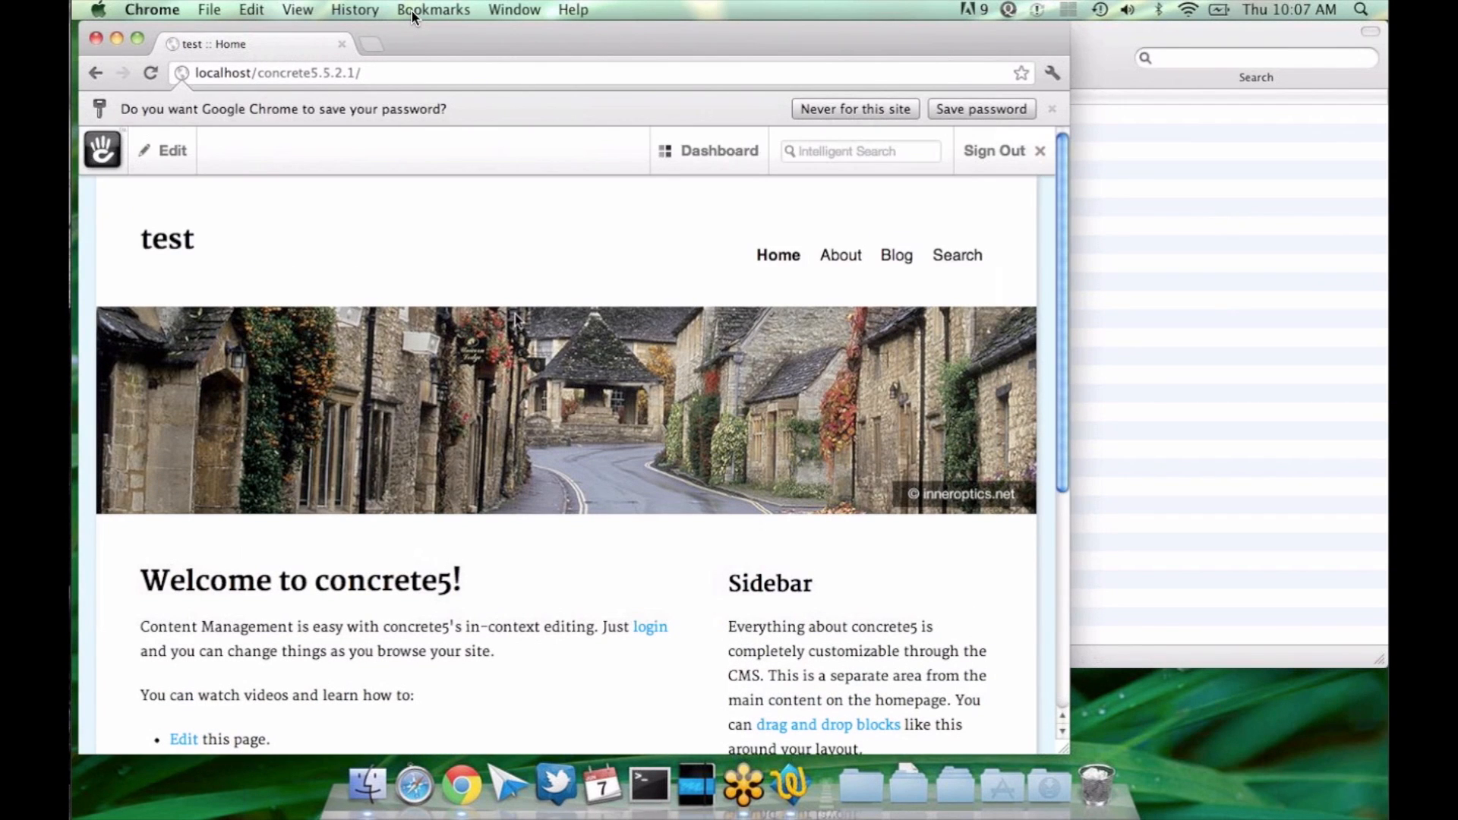
{"action": "scroll", "coordinate": [515, 314], "scroll_direction": "down", "scroll_amount": 2}
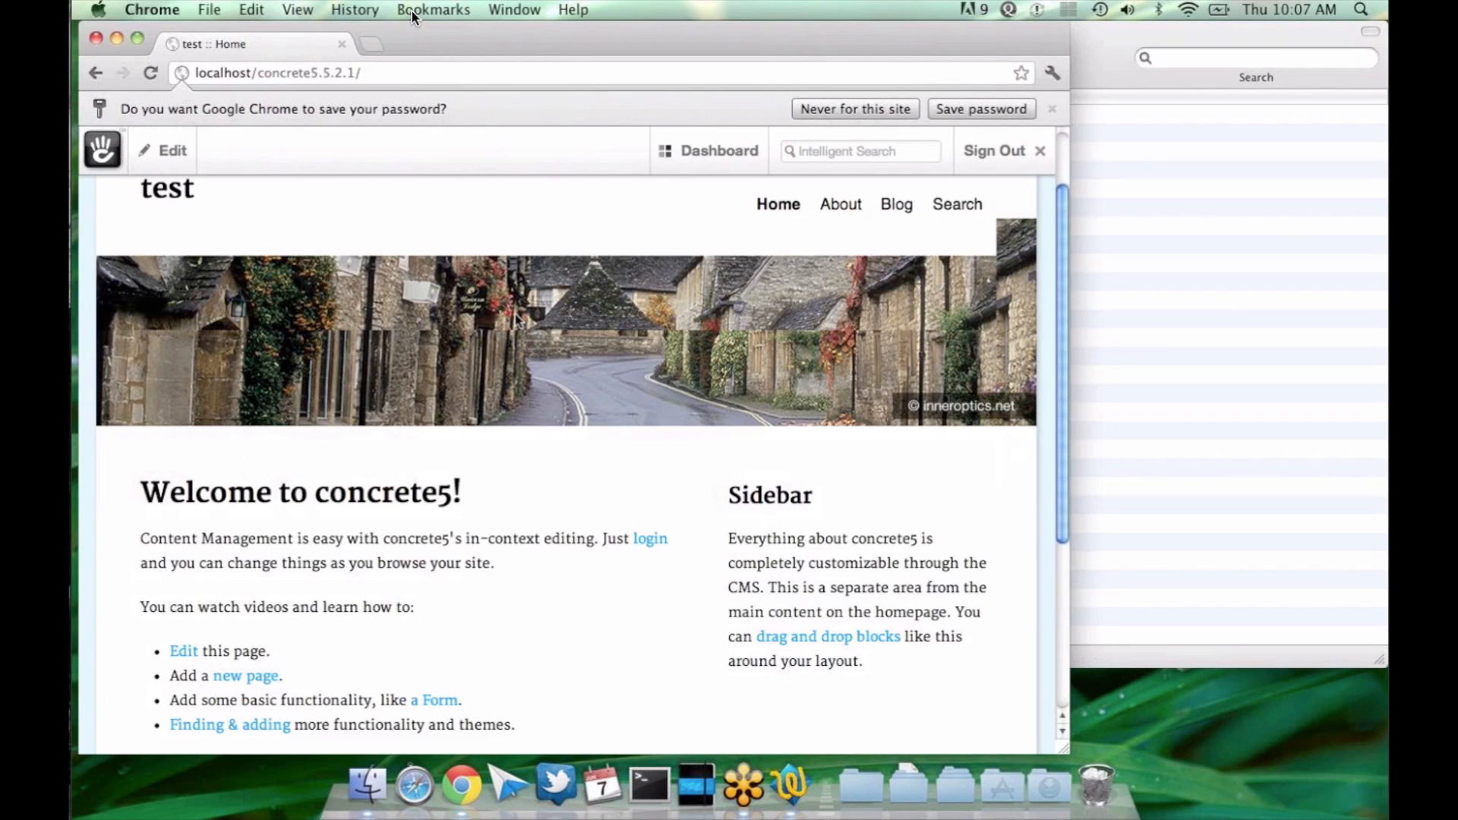
{"action": "scroll", "coordinate": [516, 314], "scroll_direction": "down", "scroll_amount": 2}
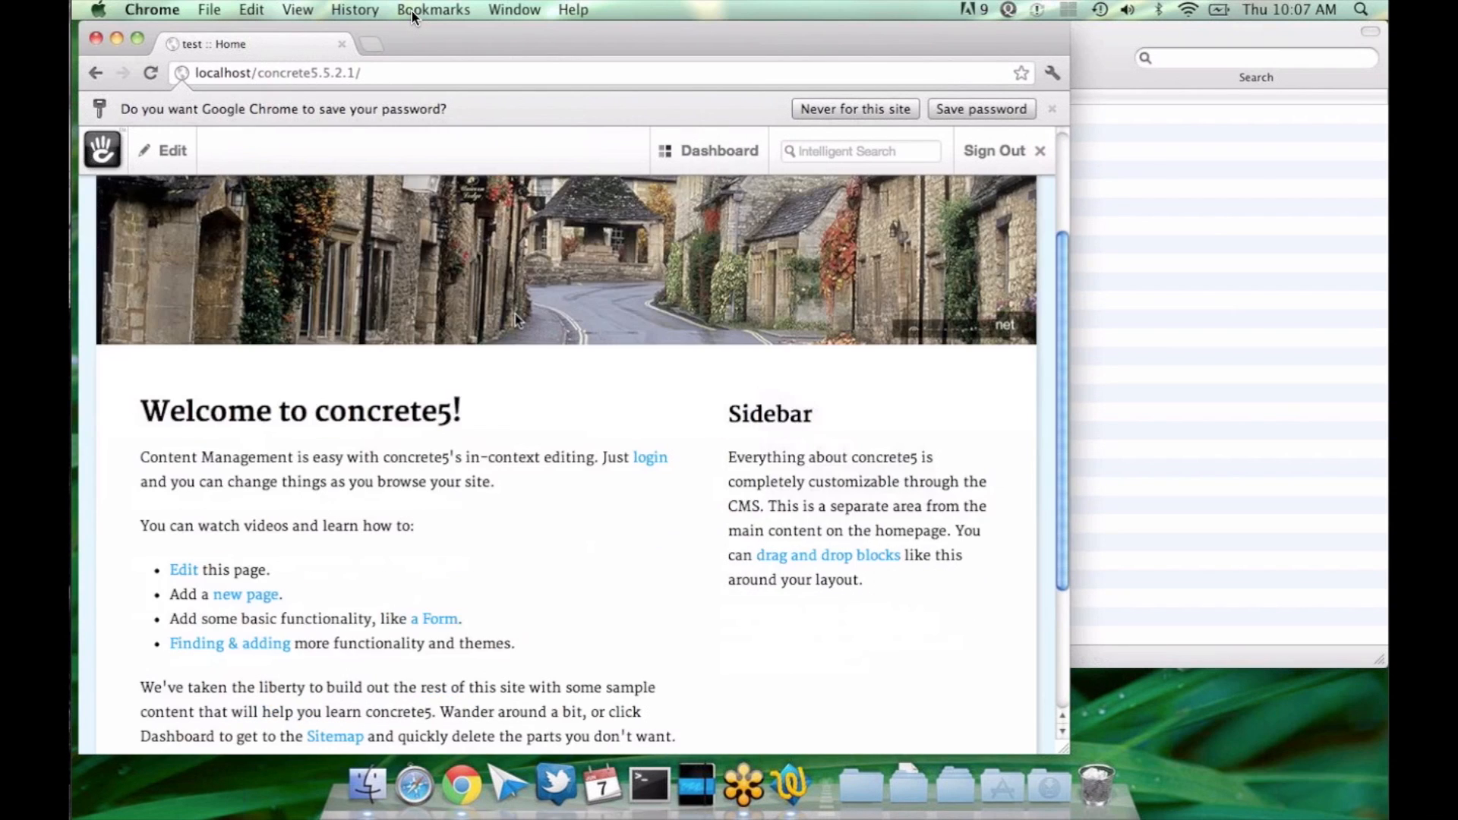
{"action": "left_click", "coordinate": [163, 150]}
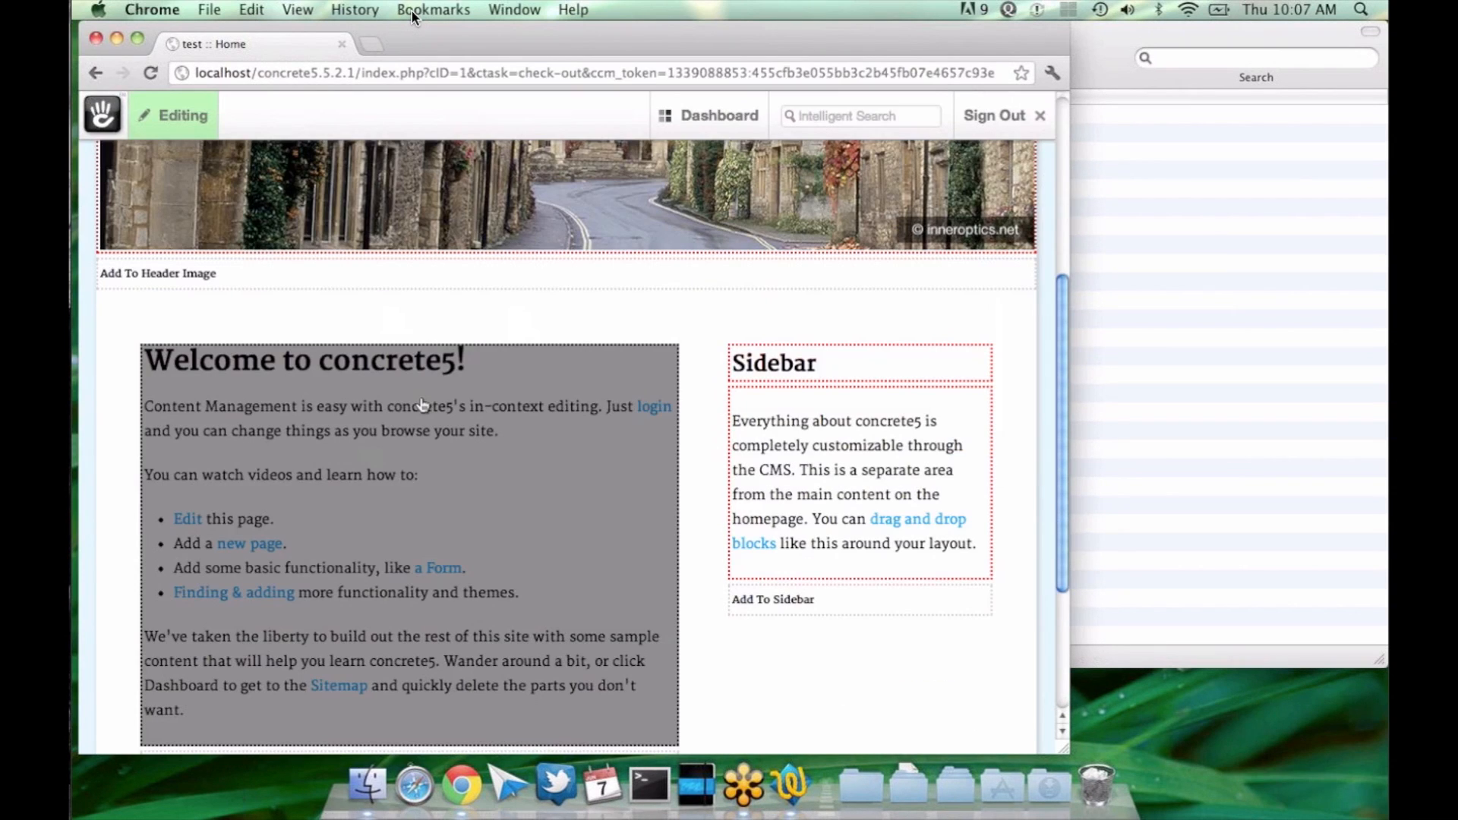
Step: Check the editing options of the Welcome content block and look over the editable areas of the Home page
{"action": "left_click", "coordinate": [423, 404]}
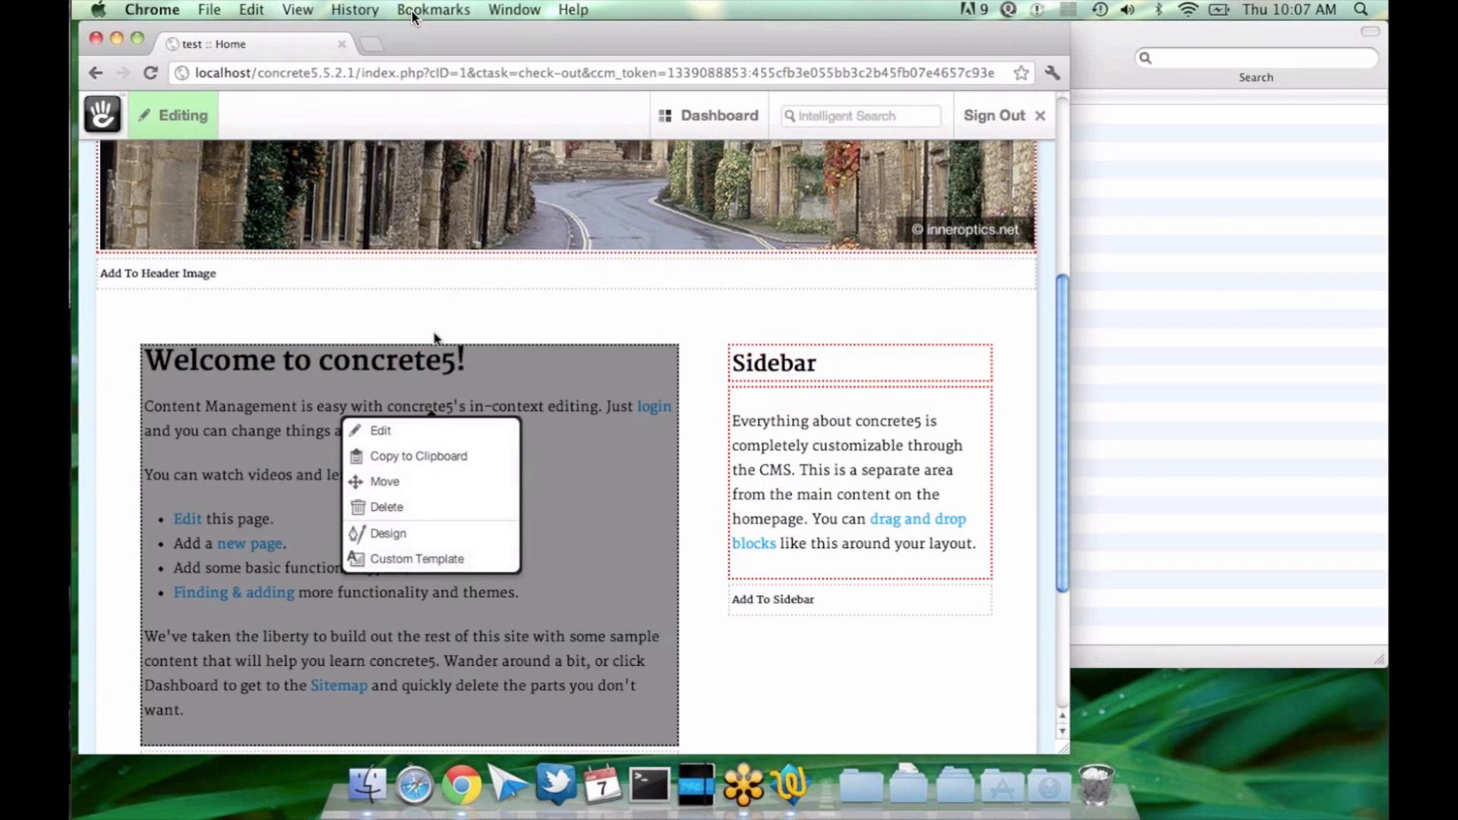
{"action": "left_click", "coordinate": [440, 327]}
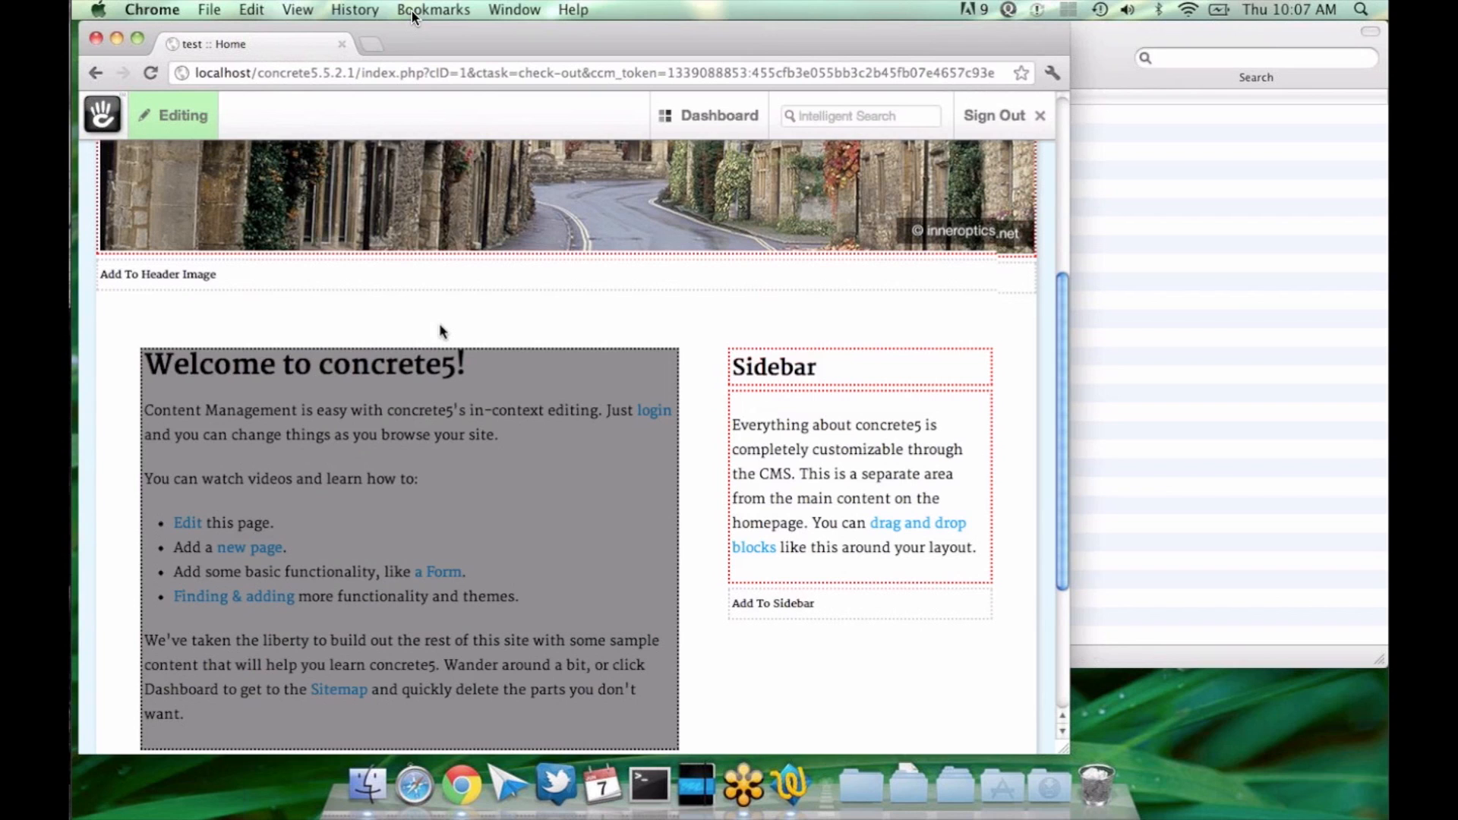
{"action": "scroll", "coordinate": [439, 326], "scroll_direction": "up", "scroll_amount": 3}
{"action": "scroll", "coordinate": [441, 330], "scroll_direction": "up", "scroll_amount": 2}
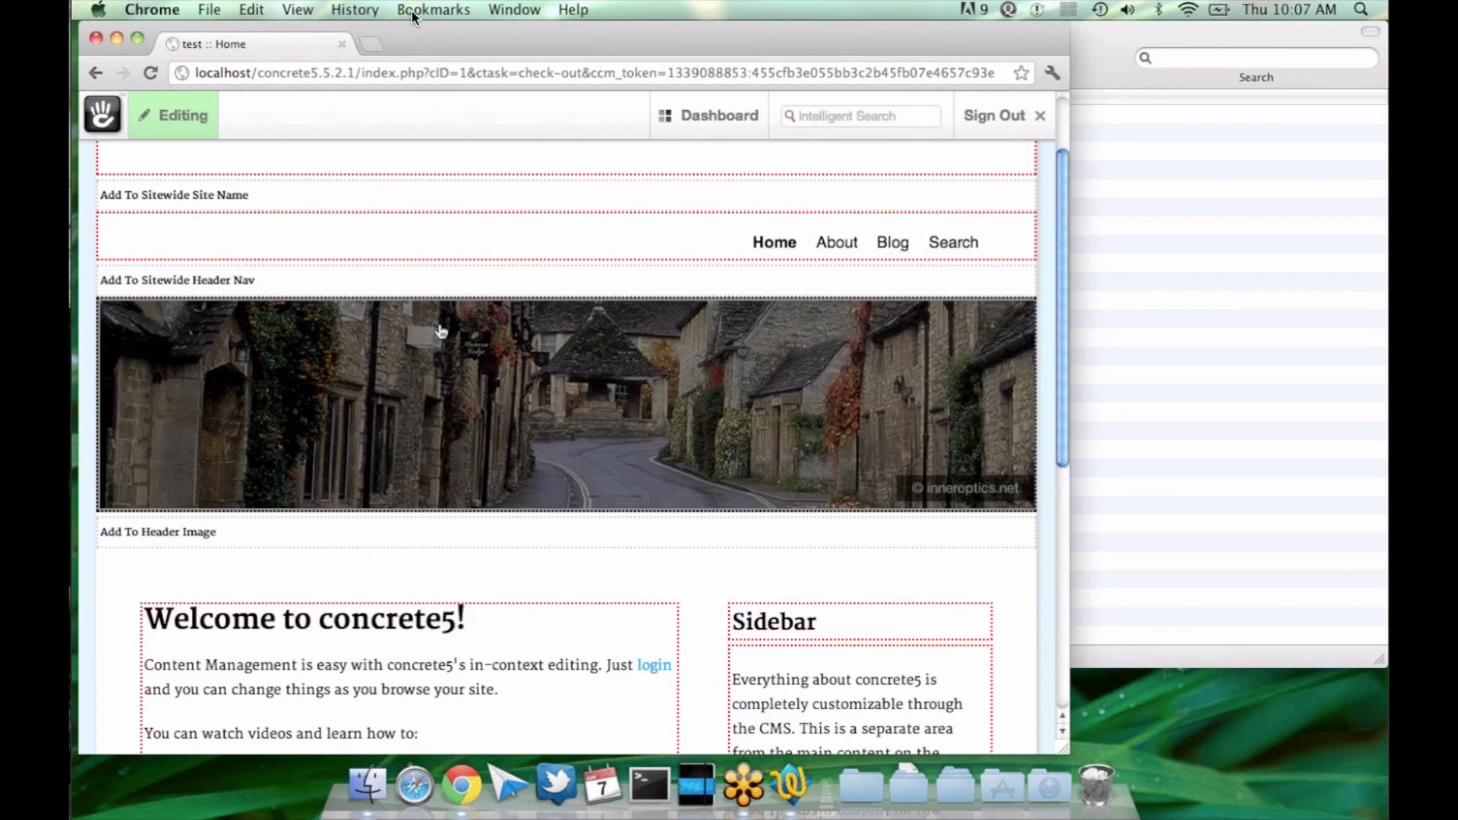
{"action": "scroll", "coordinate": [441, 330], "scroll_direction": "down", "scroll_amount": 3}
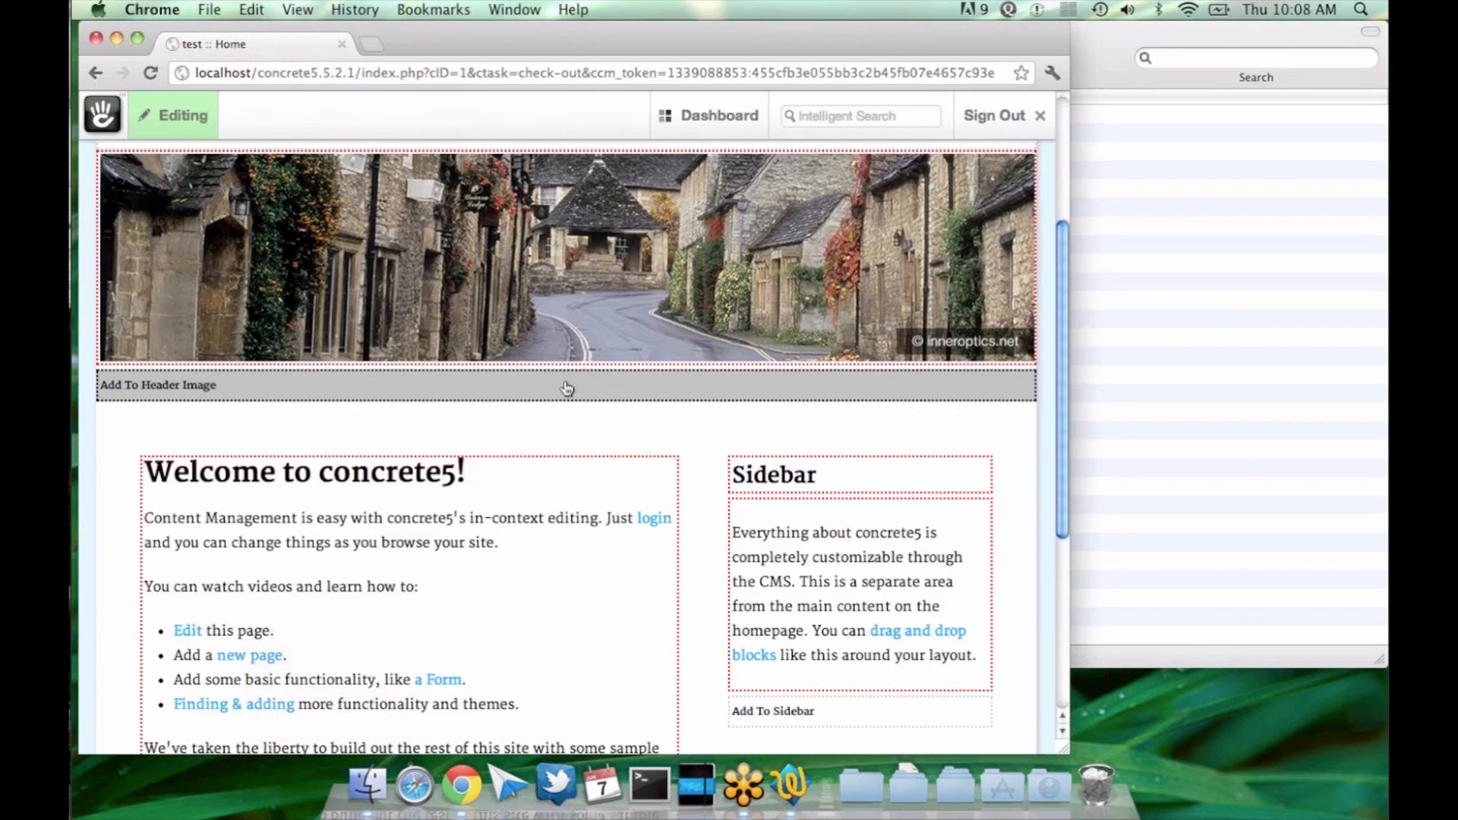
{"action": "scroll", "coordinate": [567, 388], "scroll_direction": "down", "scroll_amount": 1}
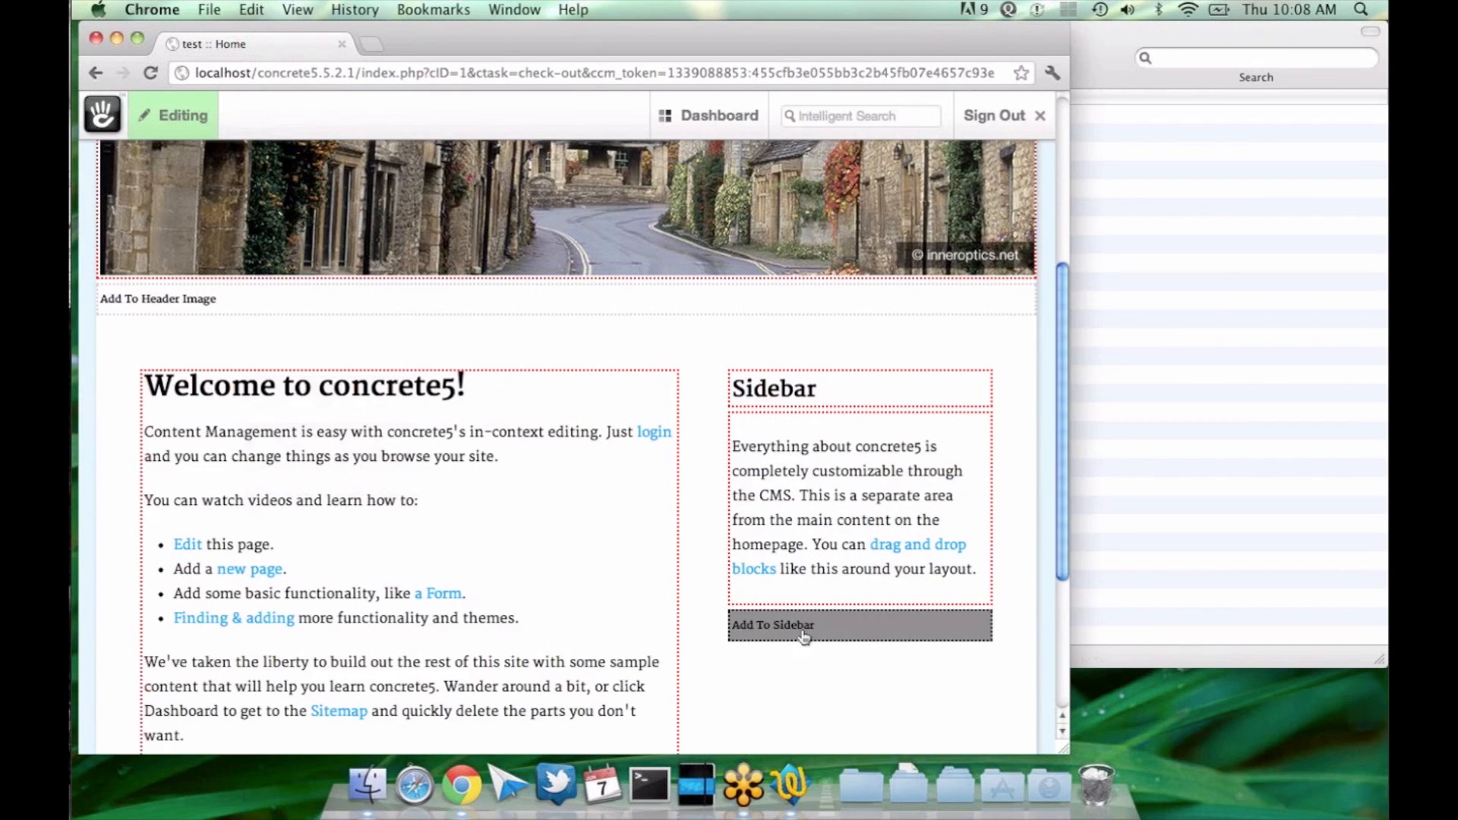
Step: View the settings for a new Auto-Nav block in the Sidebar area, and close them without adding the block
{"action": "left_click", "coordinate": [805, 636]}
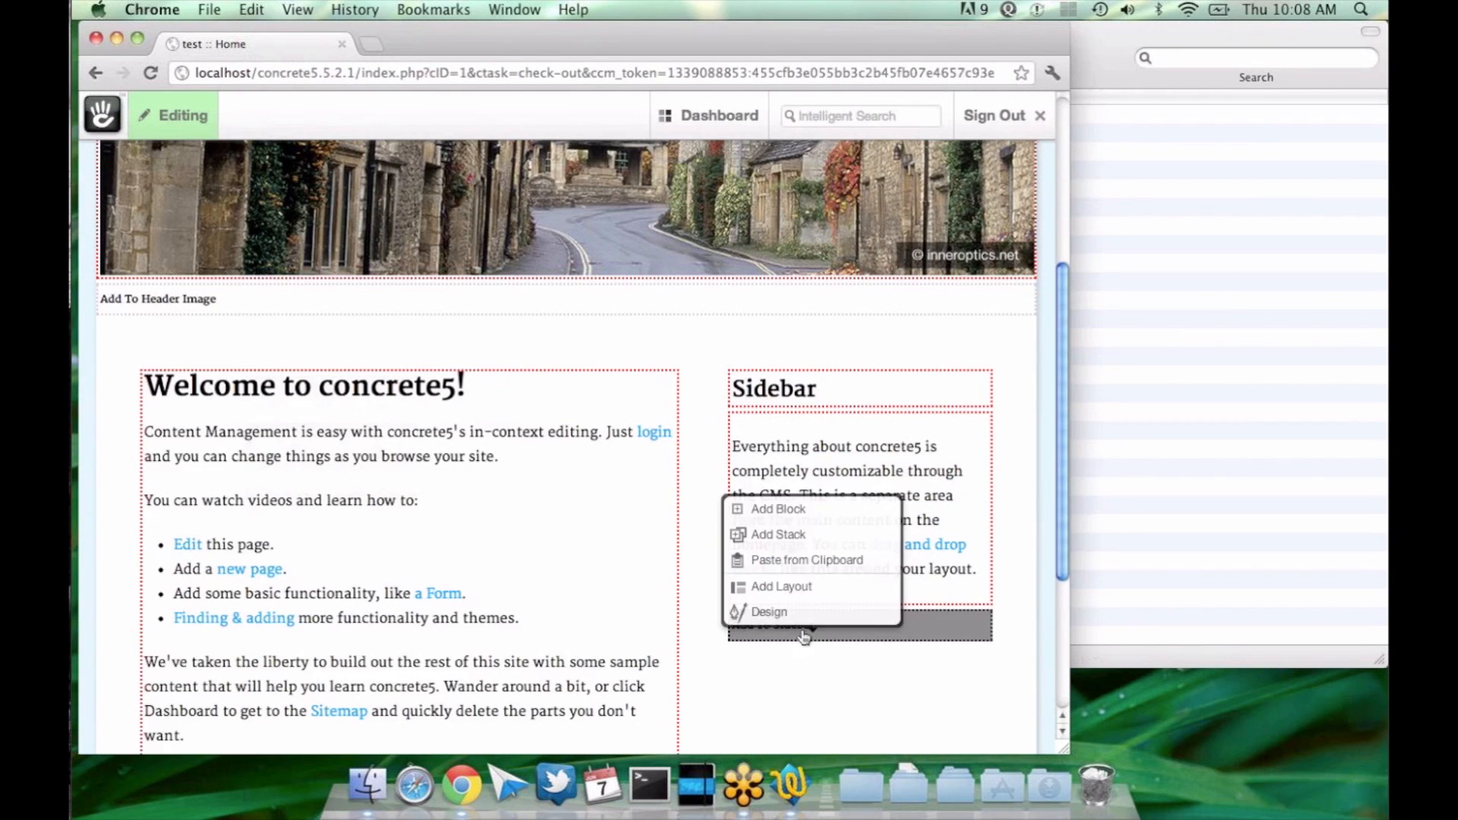
{"action": "left_click", "coordinate": [805, 516]}
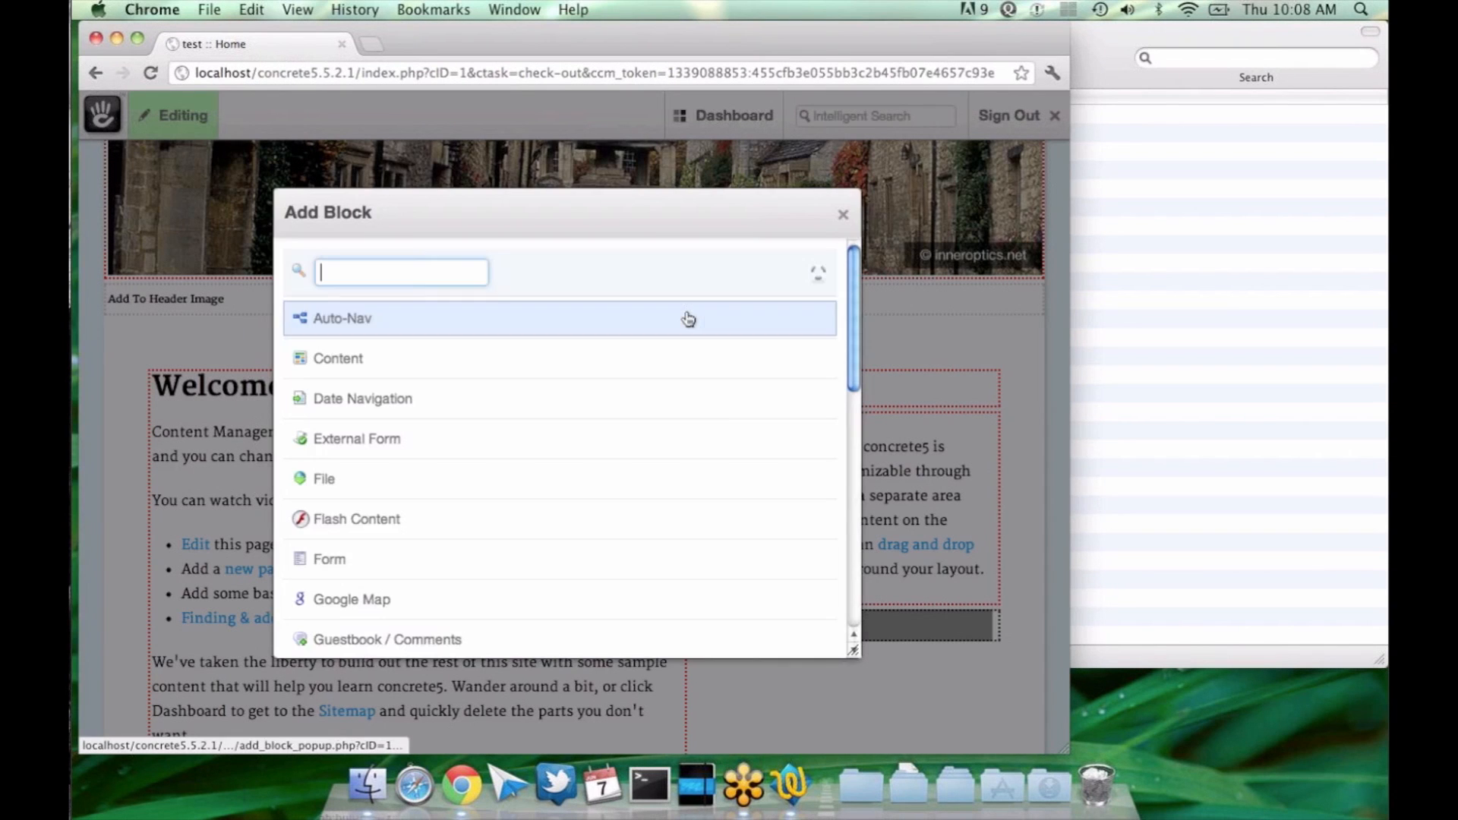
{"action": "left_click", "coordinate": [723, 313]}
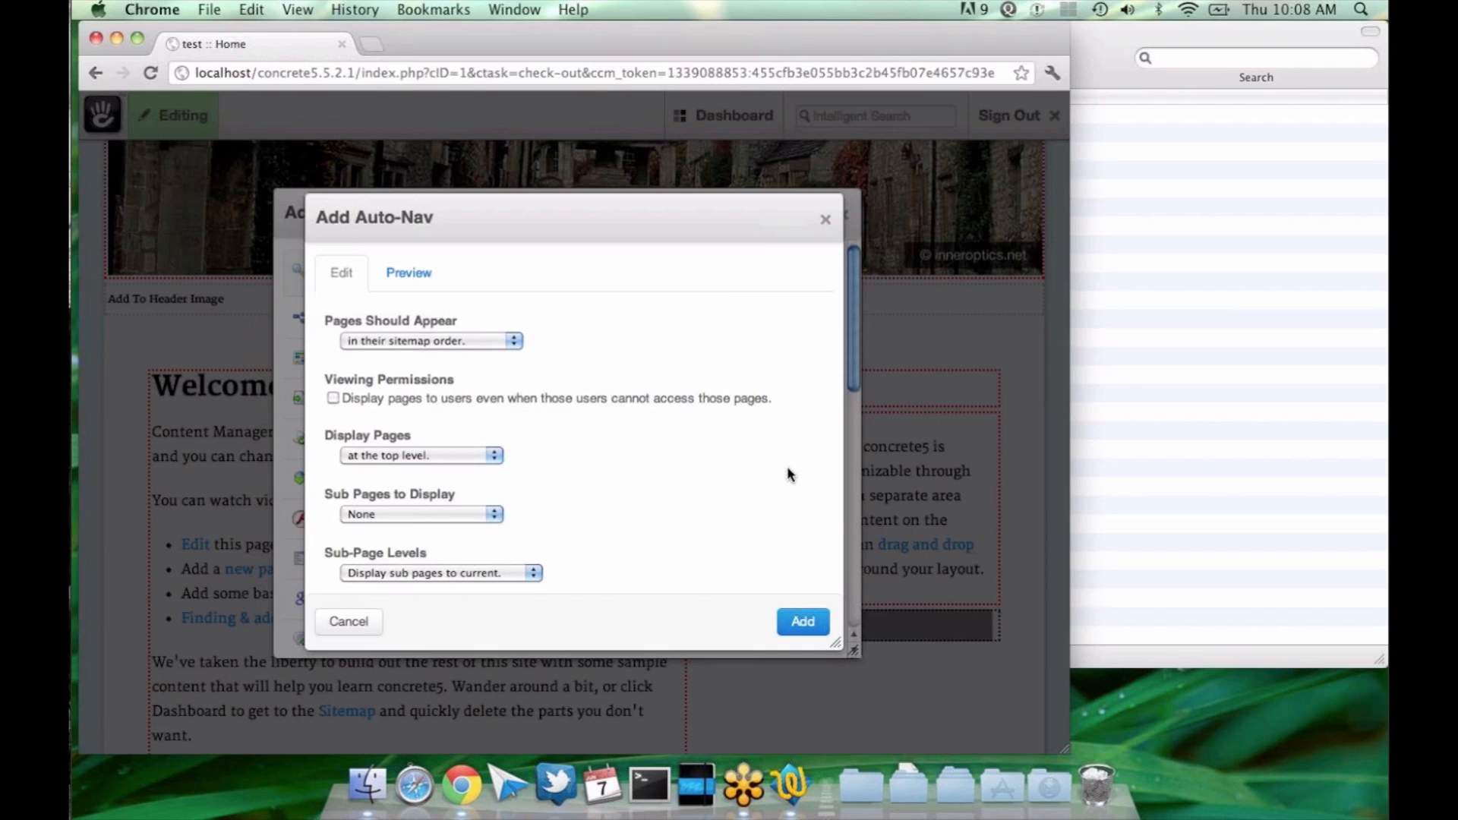
{"action": "left_click", "coordinate": [824, 220]}
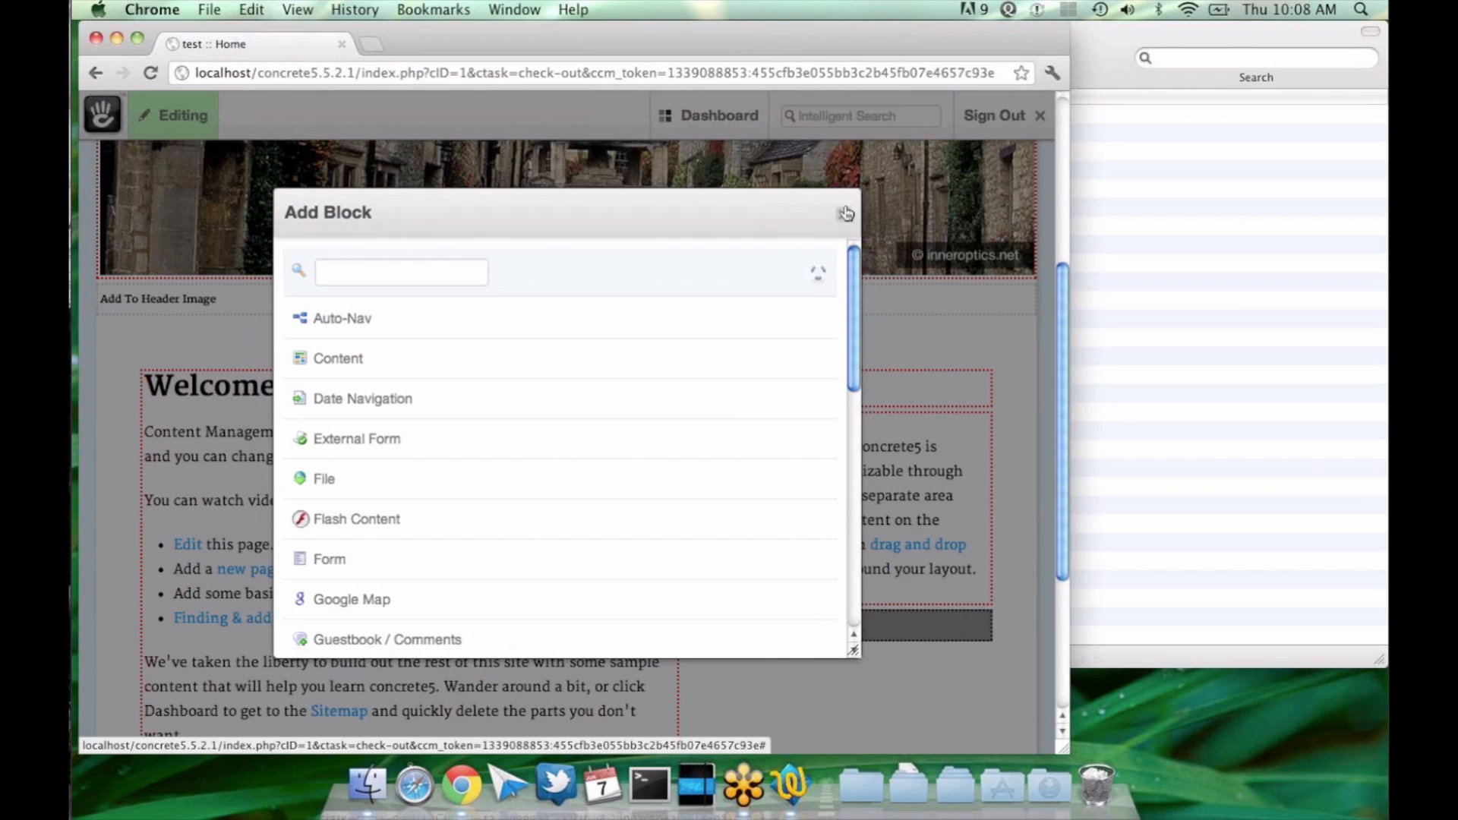
{"action": "left_click", "coordinate": [846, 213]}
Step: Open the full sitemap and expand the About, Contact Us and Blog pages to view their subpages
{"action": "mouse_move", "coordinate": [706, 122]}
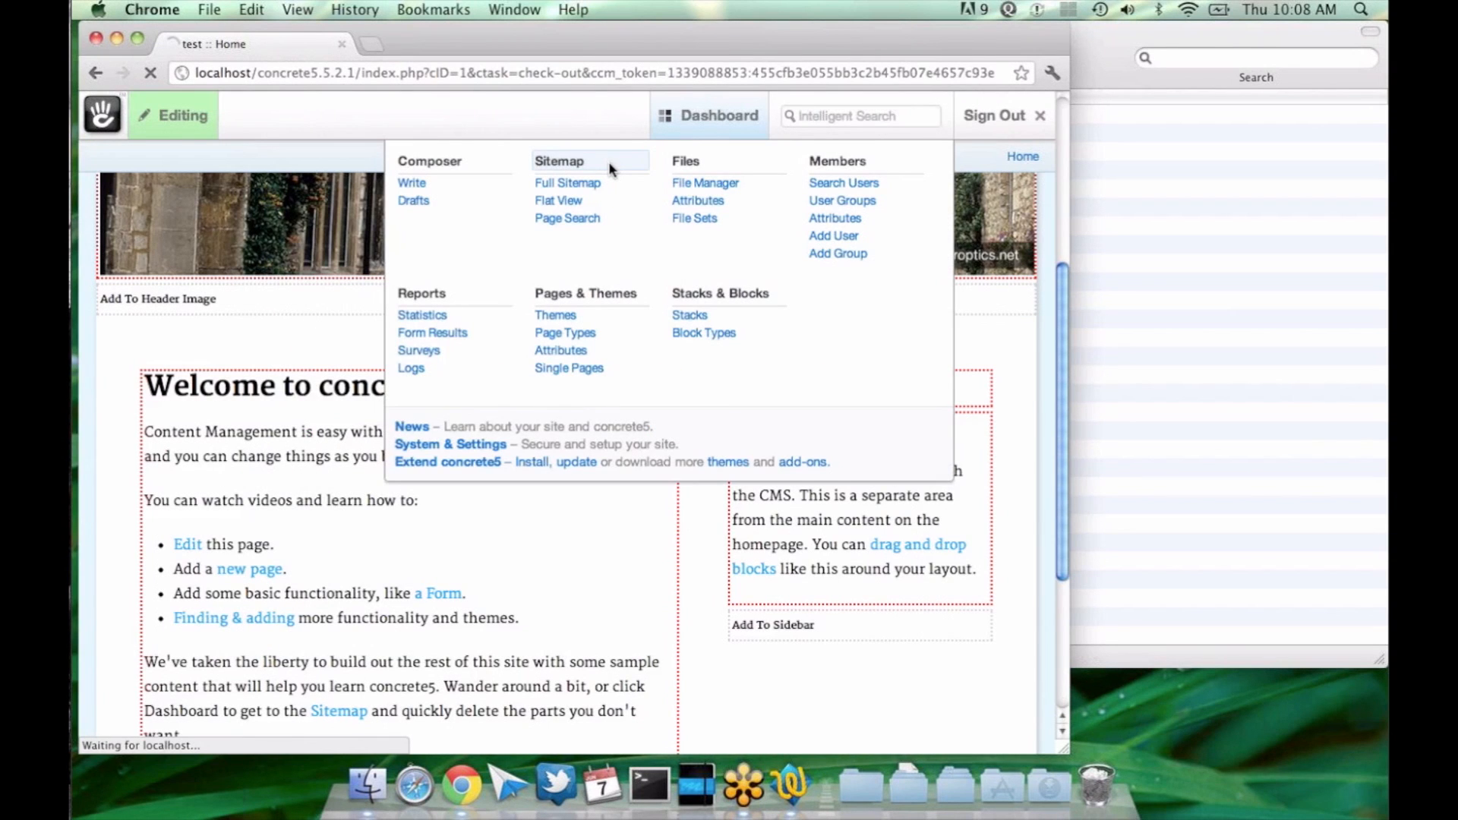
{"action": "left_click", "coordinate": [608, 161]}
{"action": "left_click", "coordinate": [225, 351]}
{"action": "left_click", "coordinate": [242, 374]}
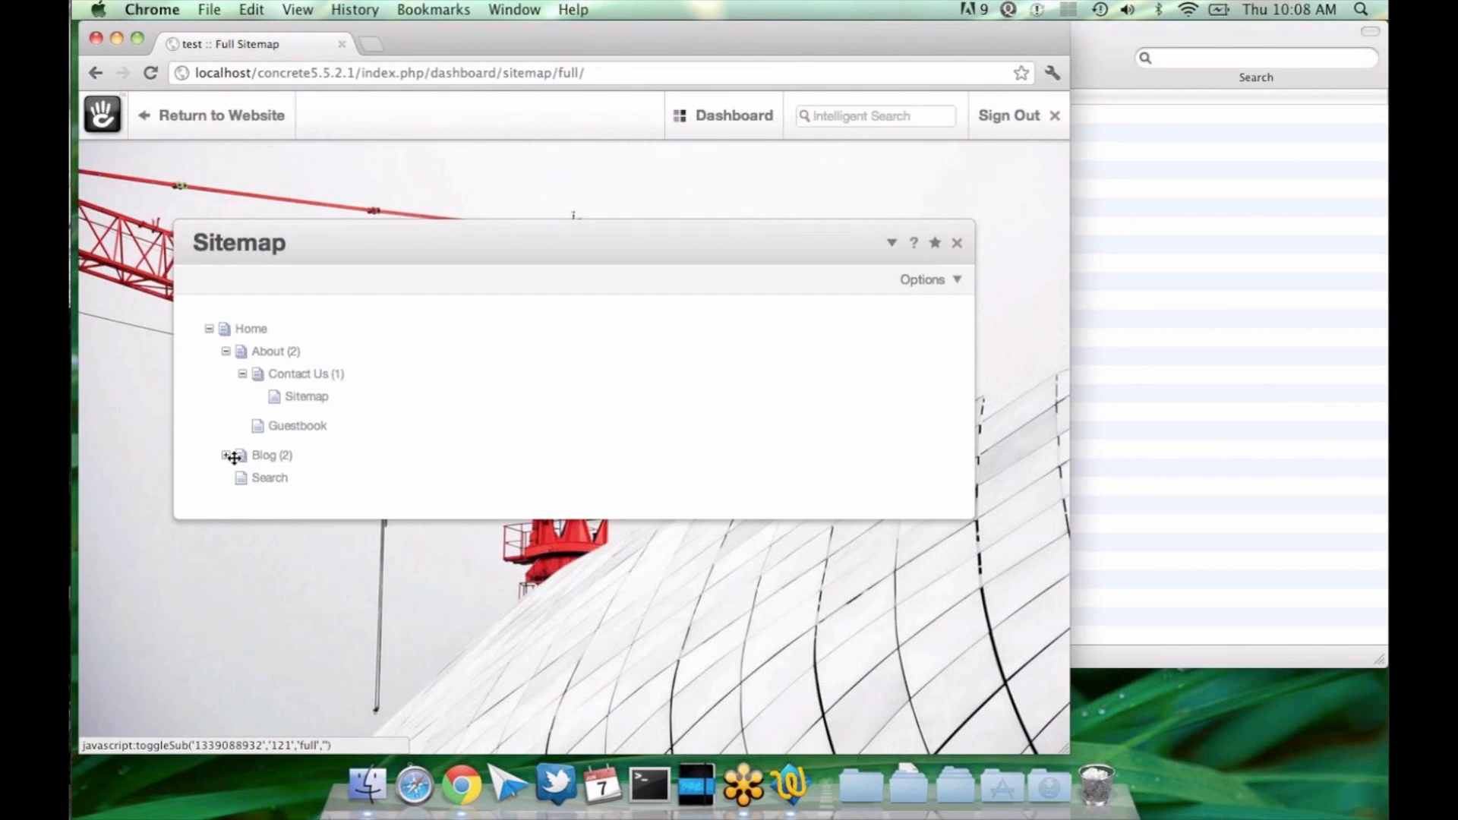
{"action": "left_click", "coordinate": [226, 456]}
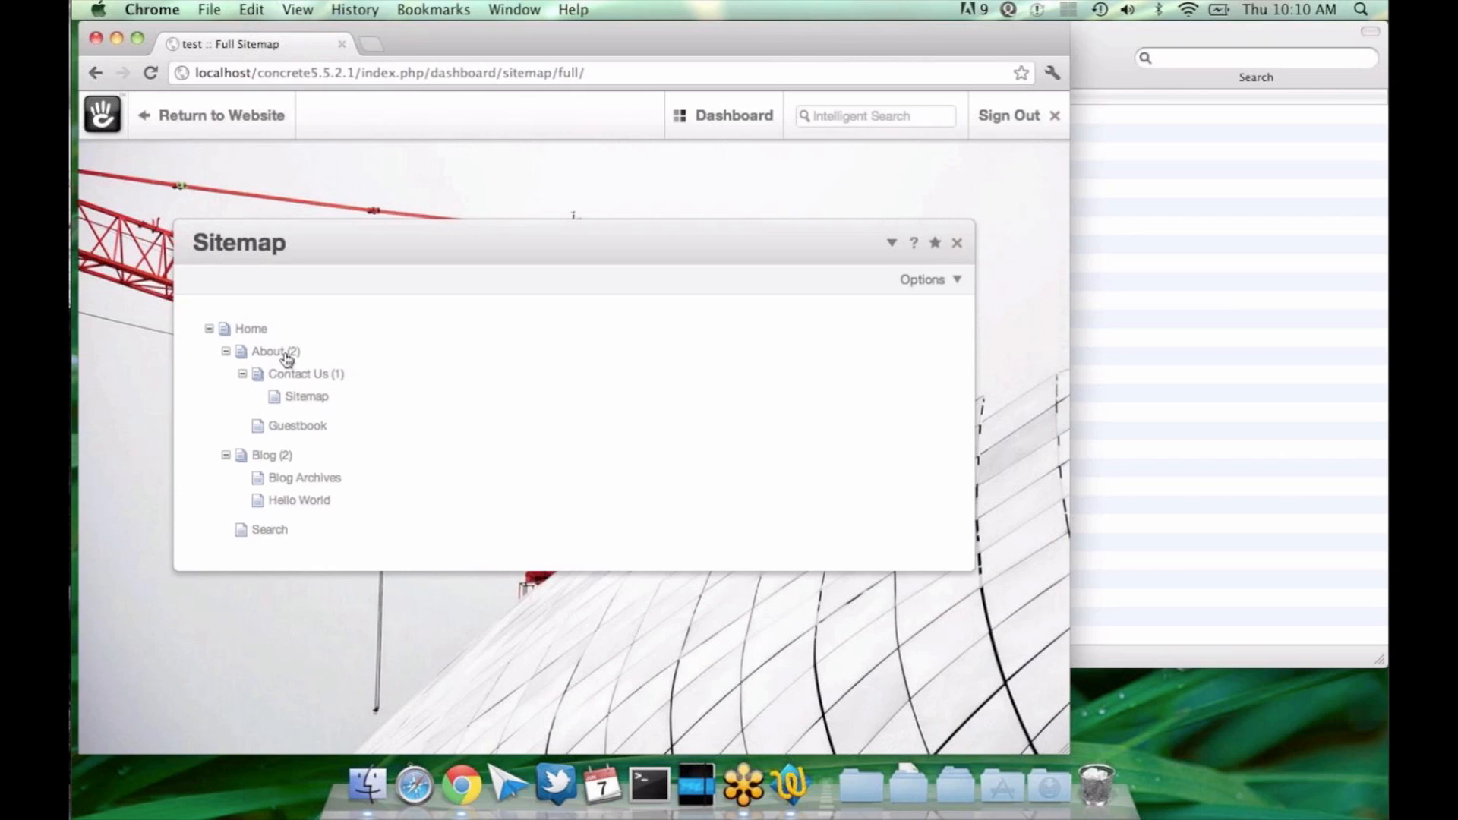
Step: Return from the sitemap to the Home page and check its version and publishing options
{"action": "left_click", "coordinate": [256, 101]}
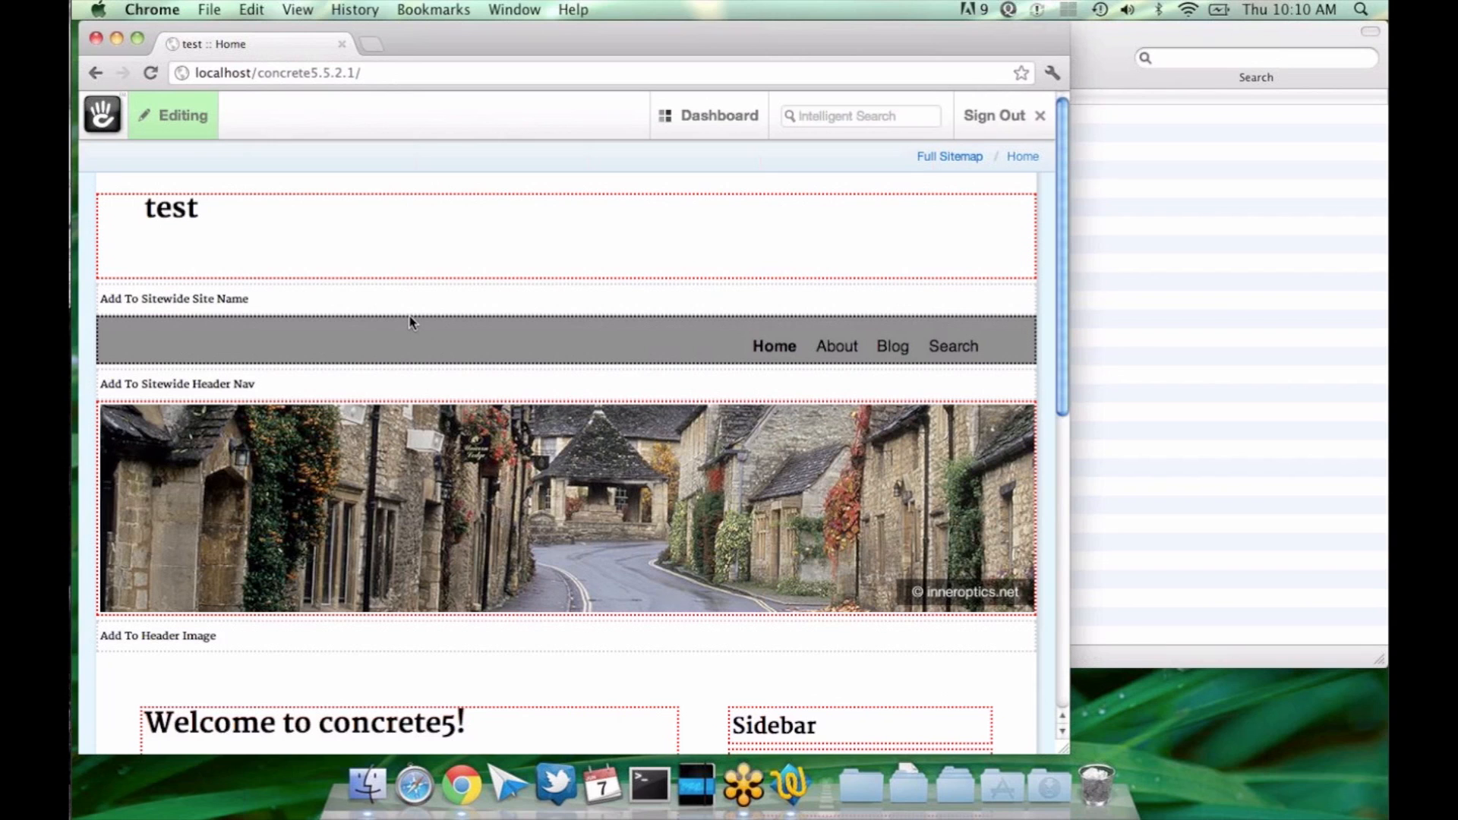
{"action": "scroll", "coordinate": [410, 323], "scroll_direction": "down", "scroll_amount": 1}
{"action": "scroll", "coordinate": [410, 322], "scroll_direction": "down", "scroll_amount": 3}
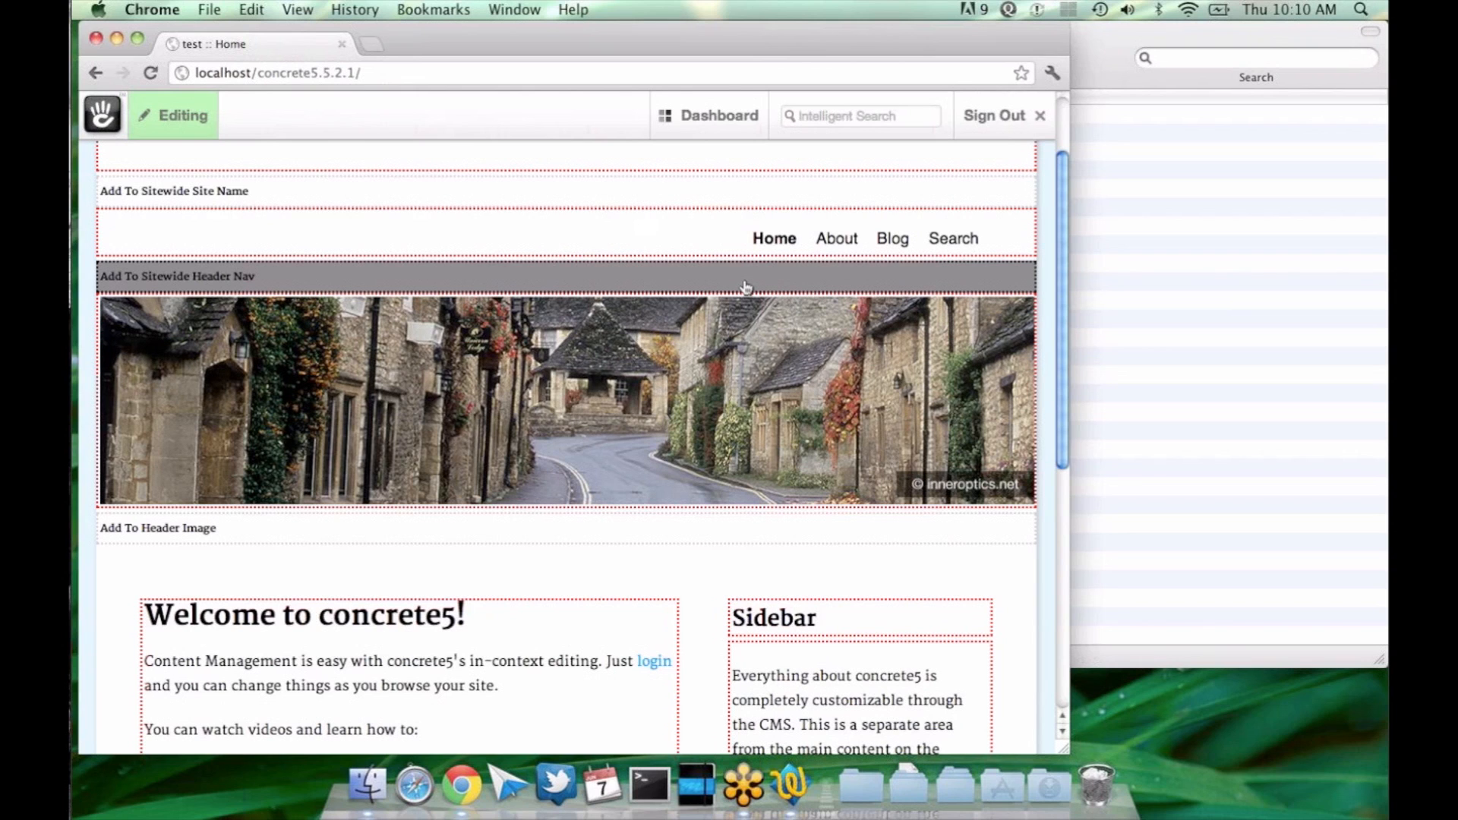
{"action": "scroll", "coordinate": [463, 220], "scroll_direction": "down", "scroll_amount": 3}
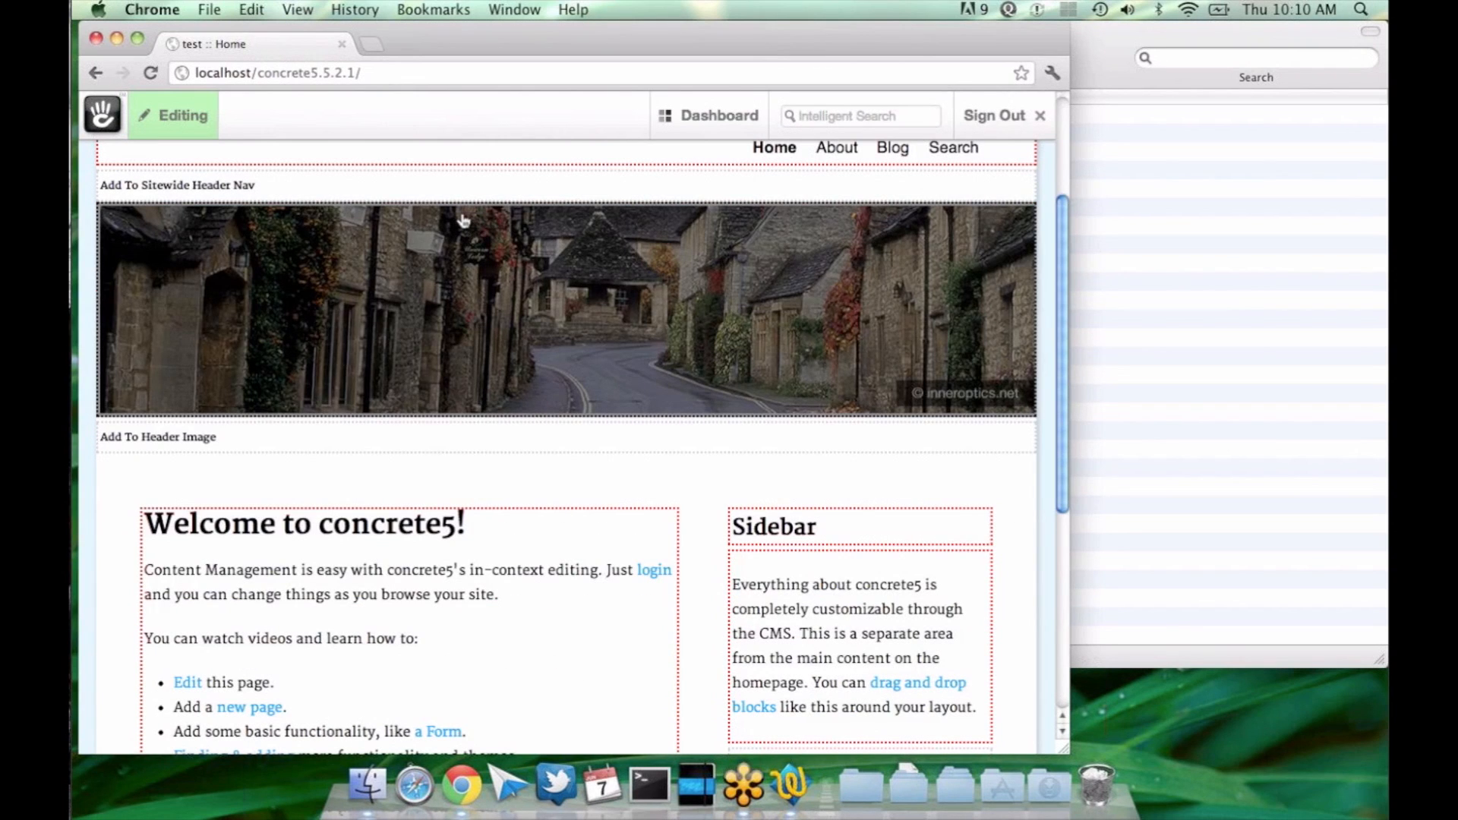
{"action": "left_click", "coordinate": [182, 116]}
{"action": "left_click", "coordinate": [604, 490]}
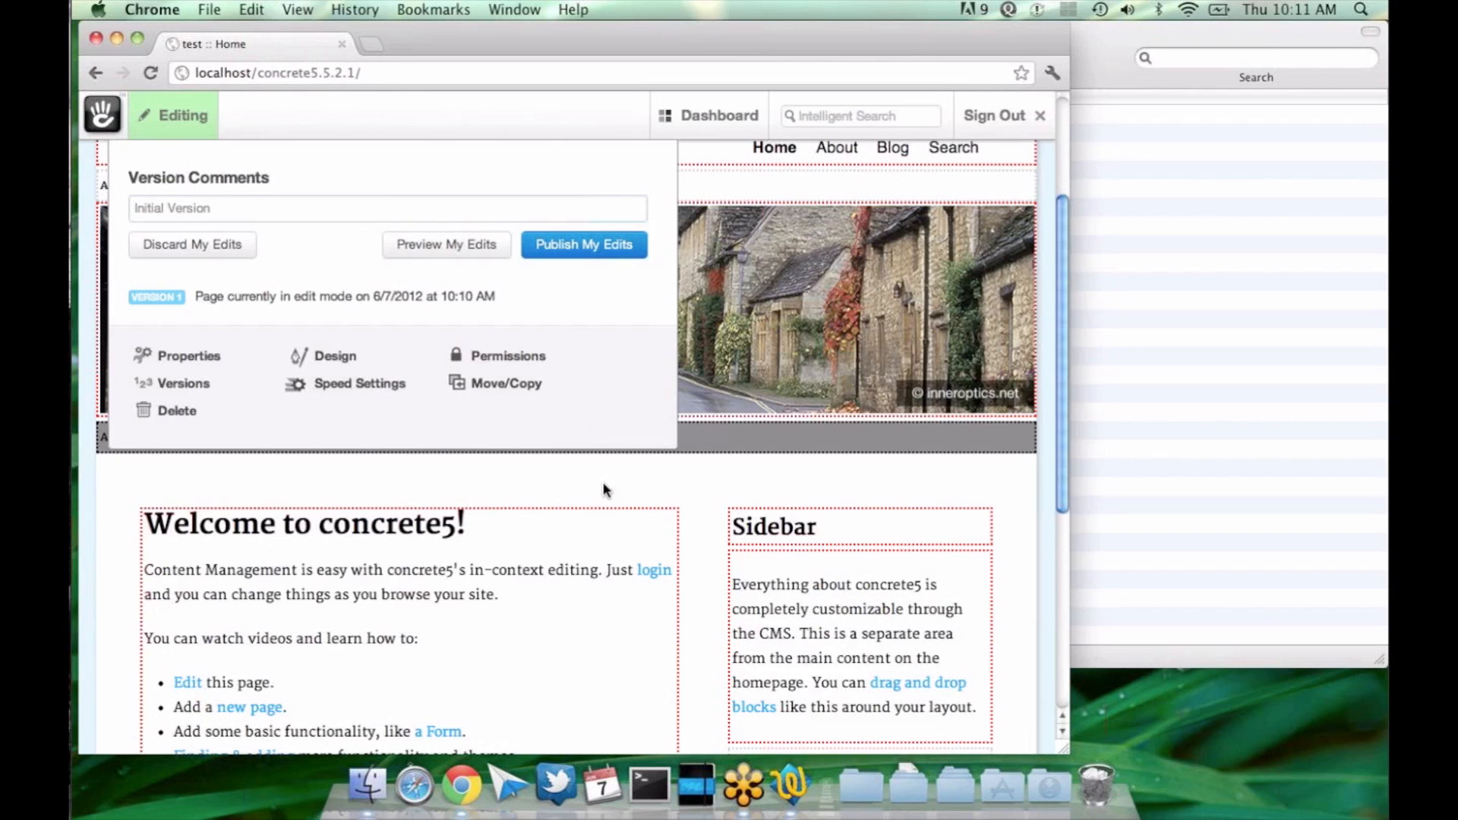
Step: Open the settings for a new Auto-Nav block in the Main area
{"action": "scroll", "coordinate": [605, 490], "scroll_direction": "down", "scroll_amount": 3}
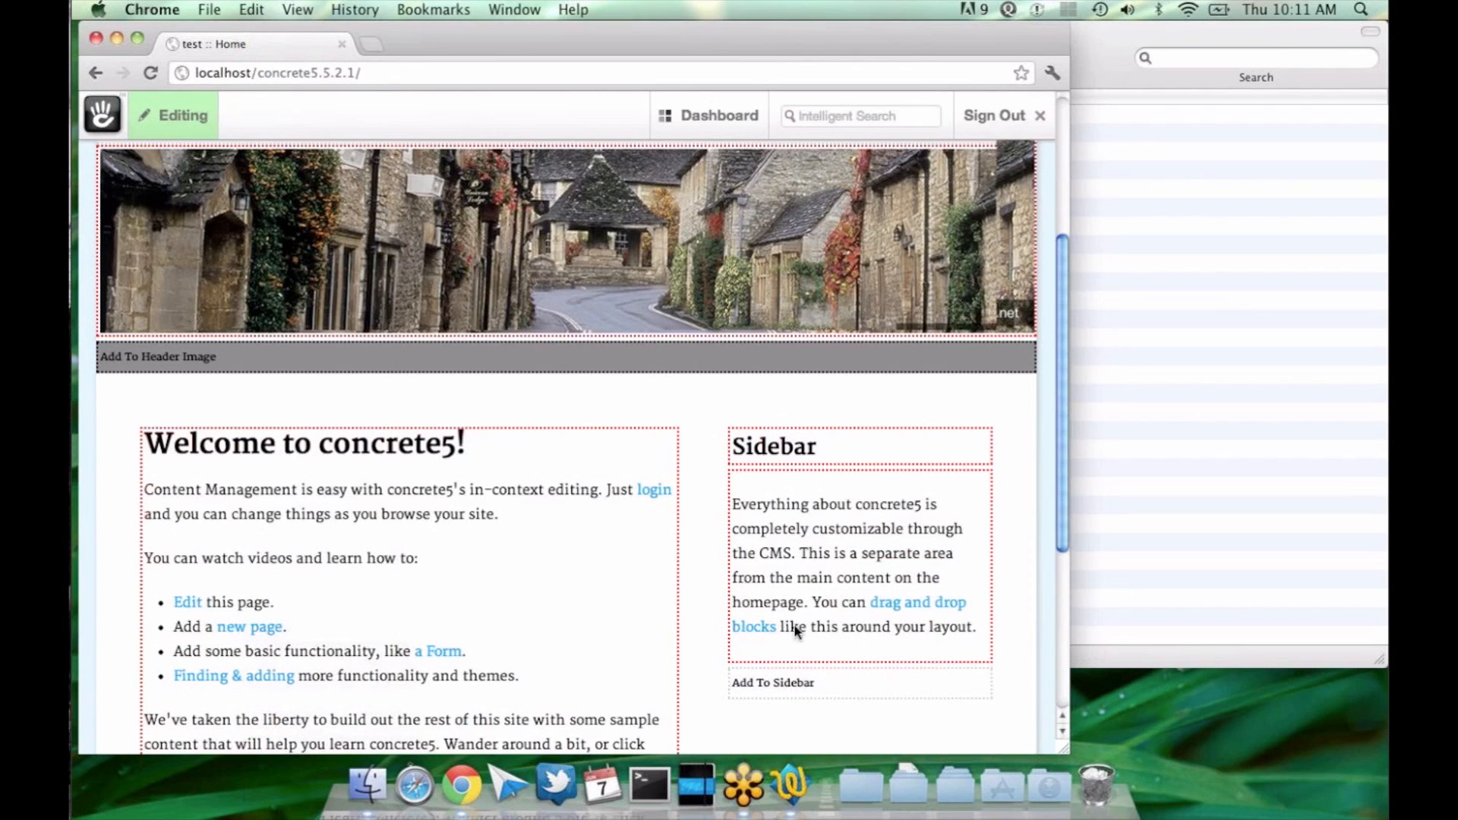
{"action": "scroll", "coordinate": [605, 490], "scroll_direction": "down", "scroll_amount": 10}
{"action": "left_click", "coordinate": [556, 533]}
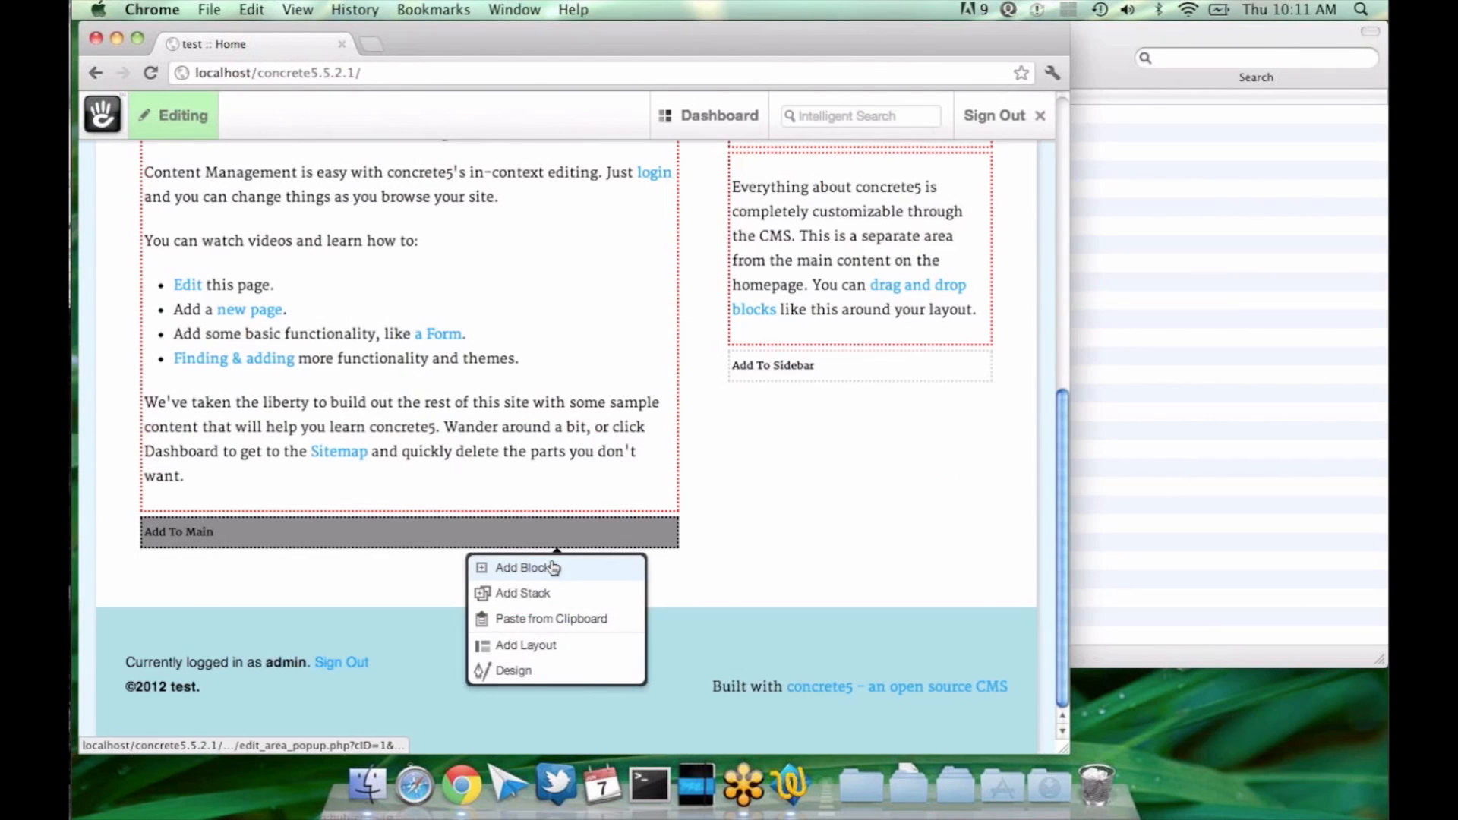
{"action": "left_click", "coordinate": [553, 568]}
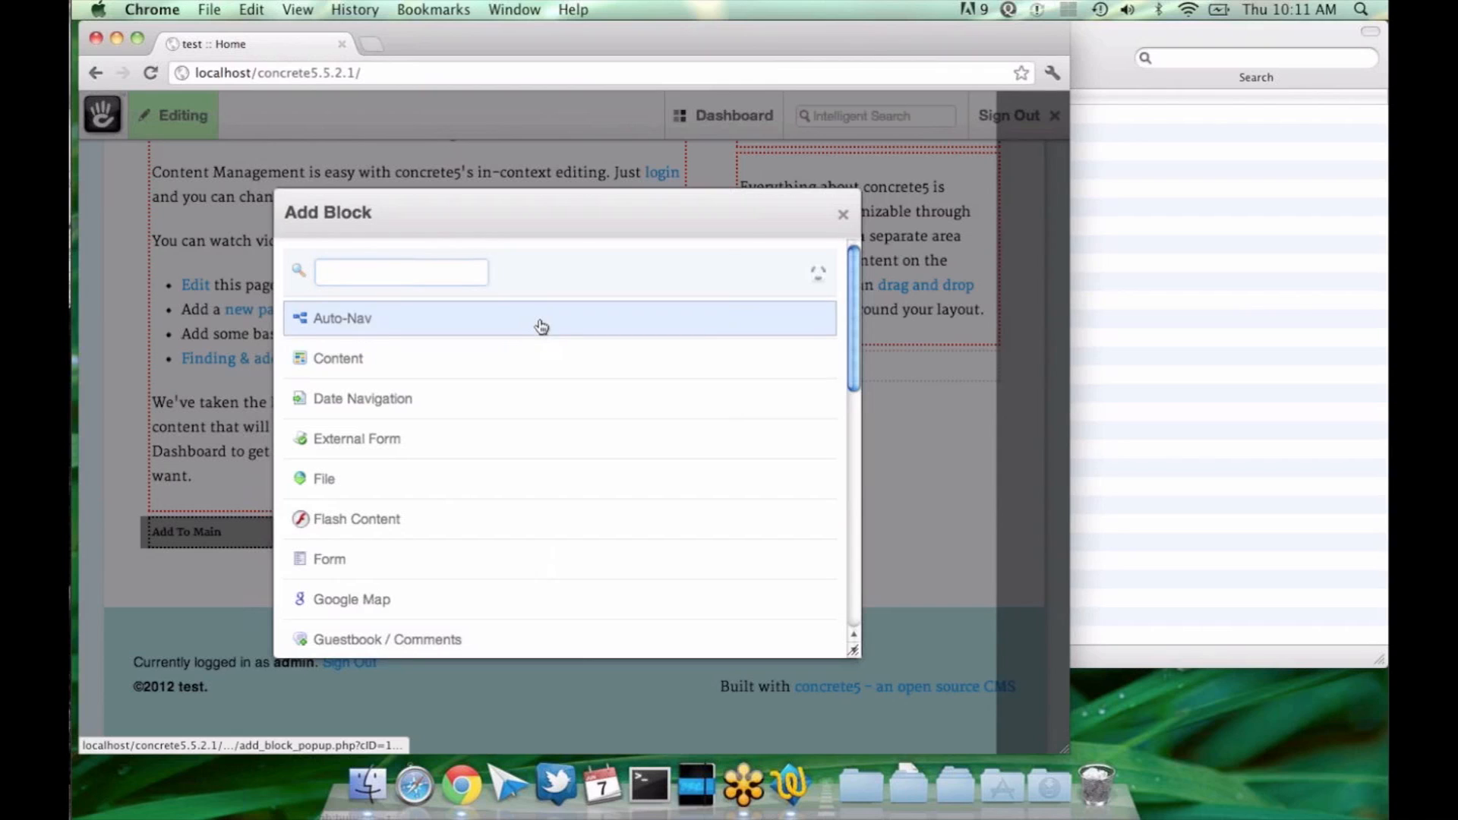
{"action": "left_click", "coordinate": [541, 327]}
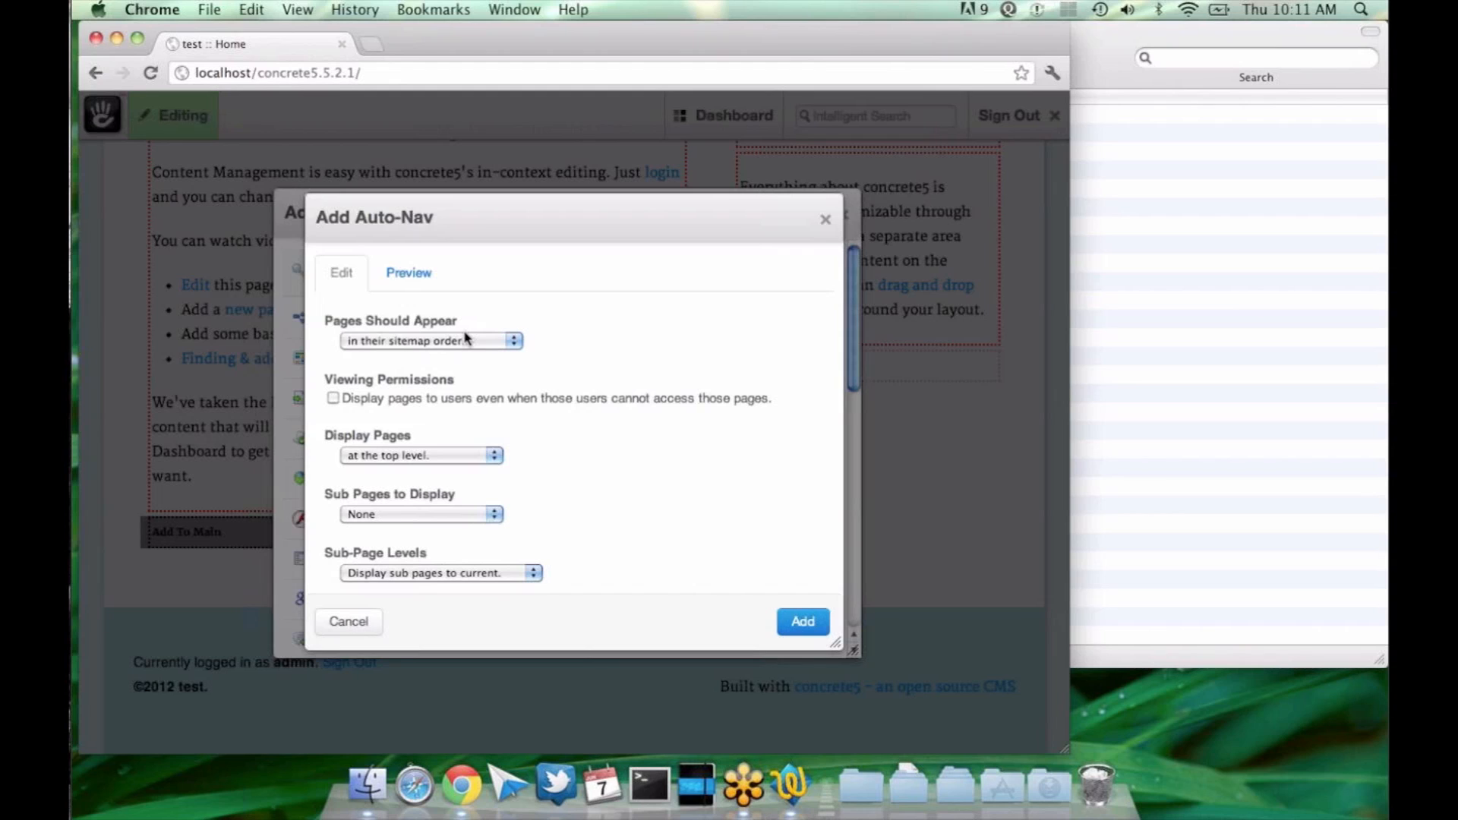
Step: Review the available page orders for the Auto-Nav block, and close its settings without adding it
{"action": "left_click", "coordinate": [441, 343]}
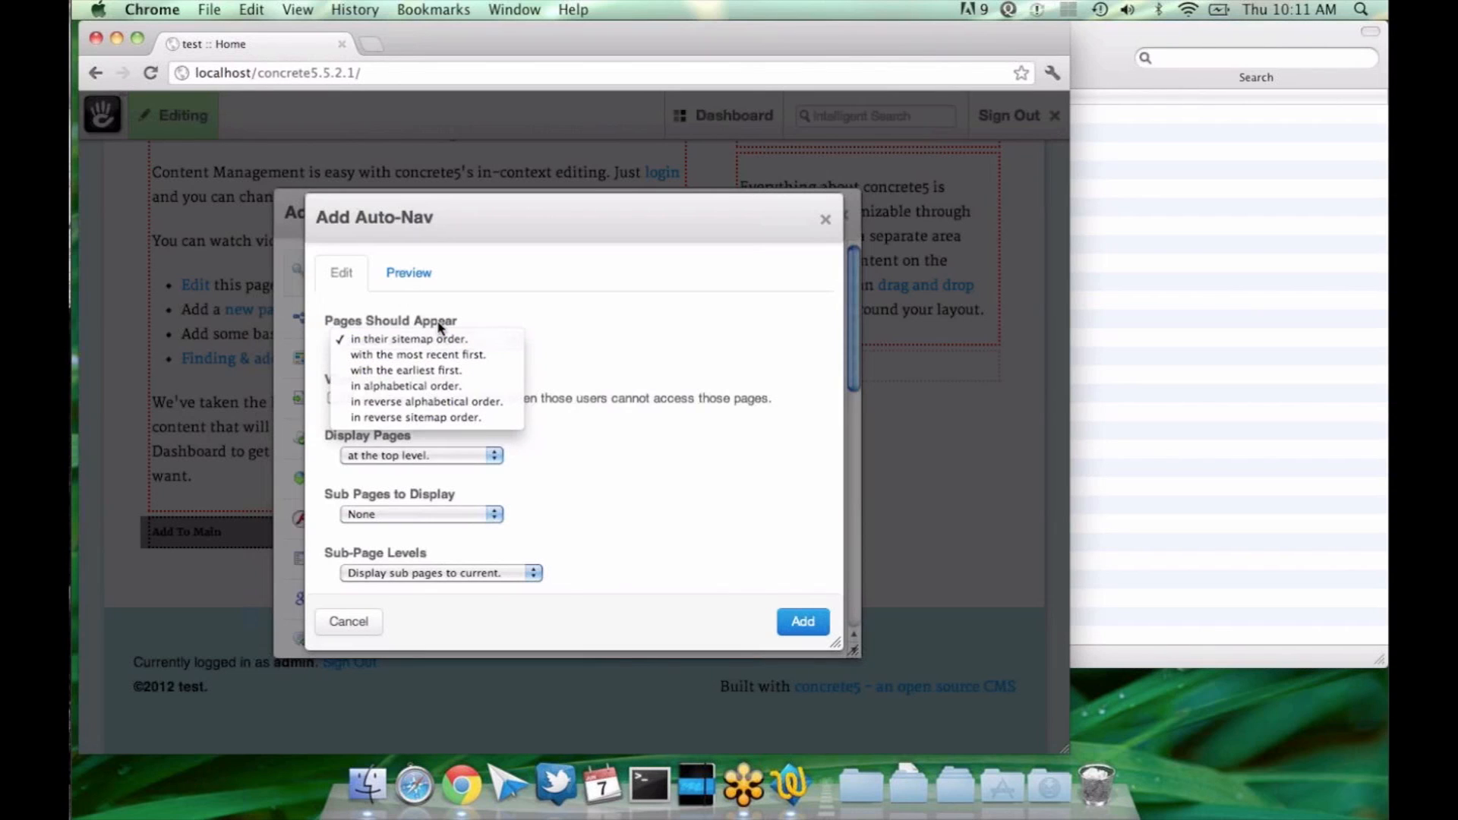
{"action": "left_click", "coordinate": [439, 326]}
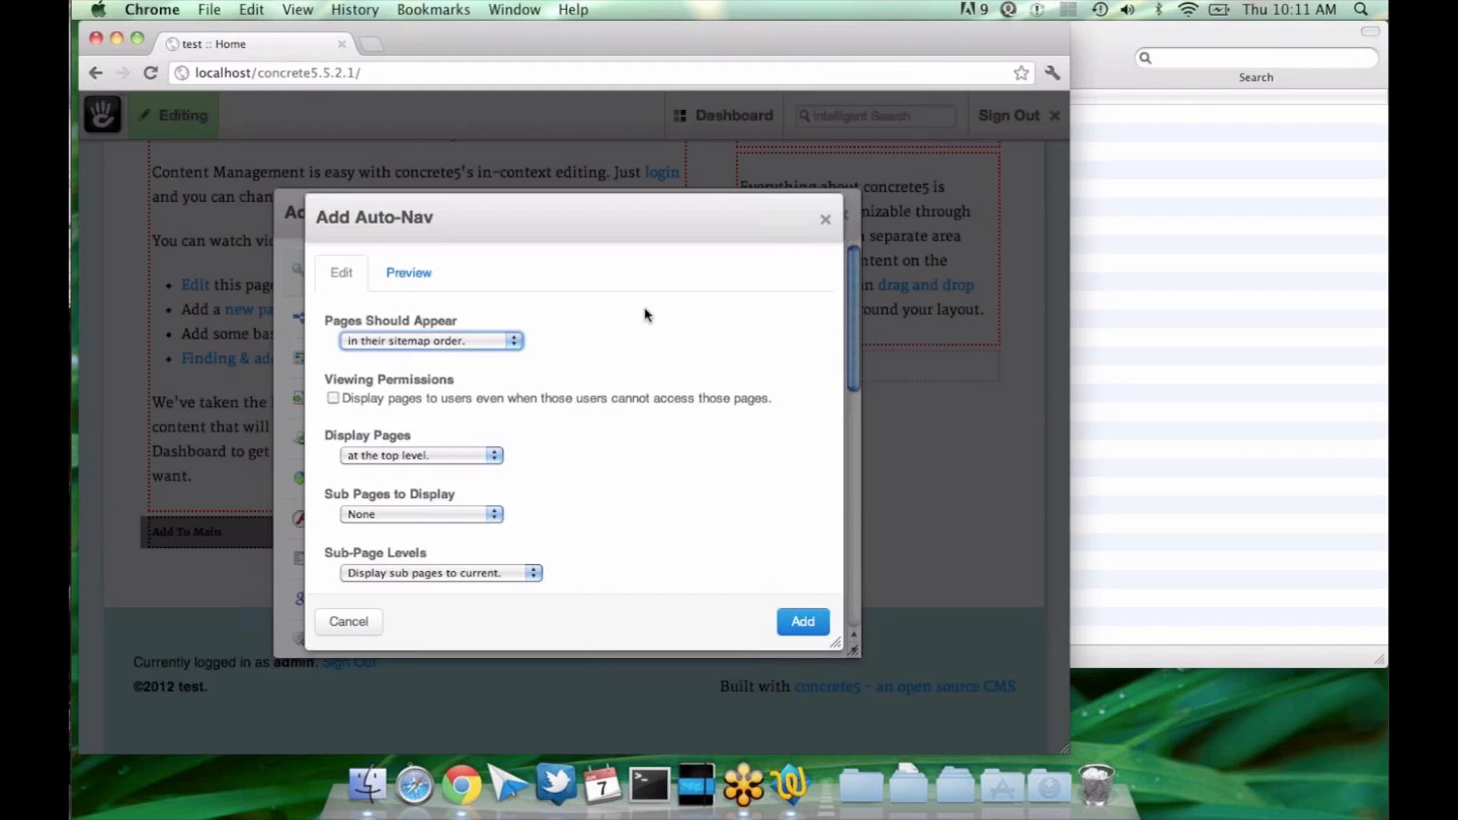
{"action": "left_click", "coordinate": [465, 348]}
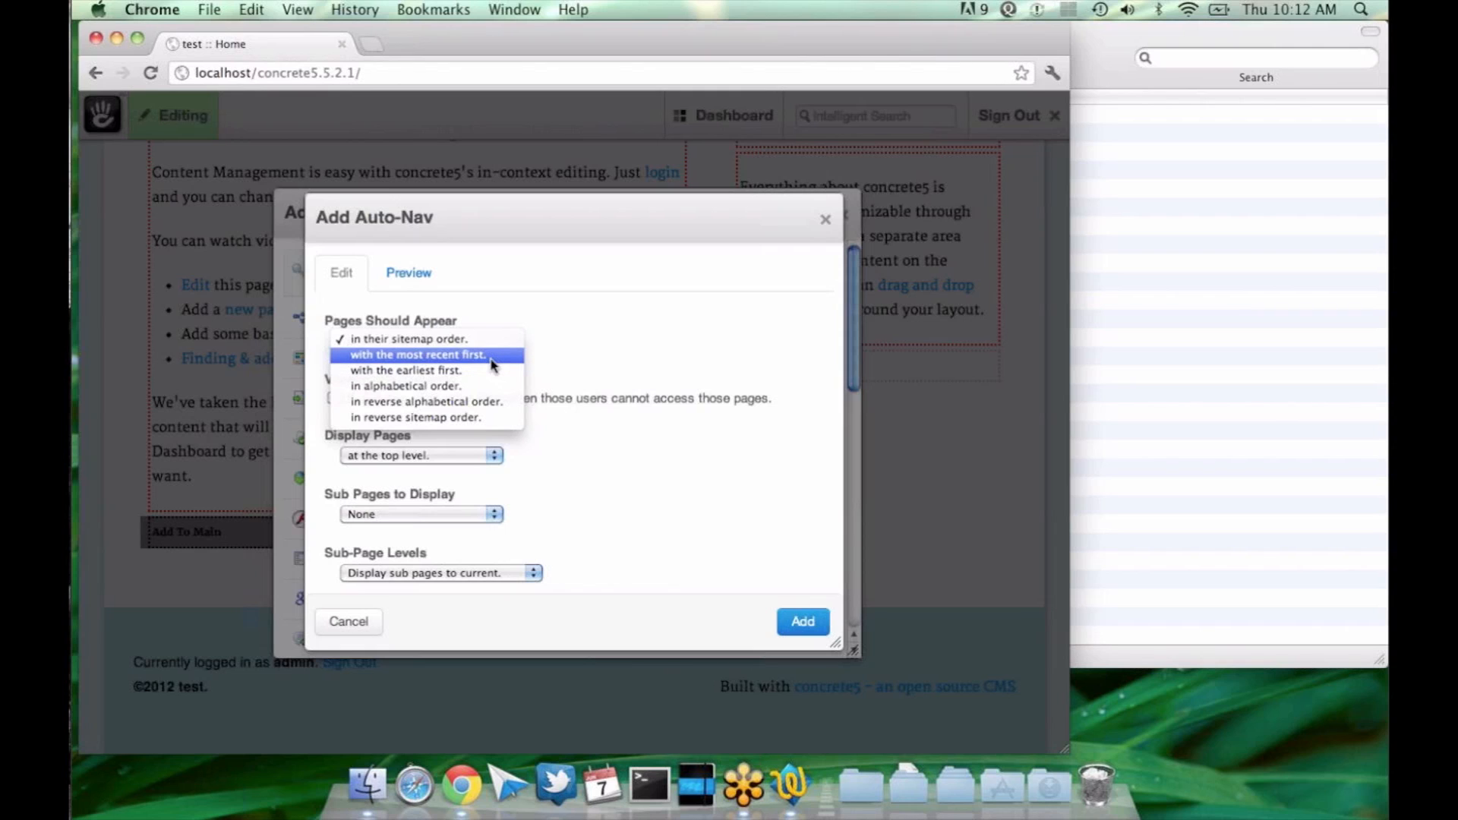
{"action": "left_click", "coordinate": [538, 332]}
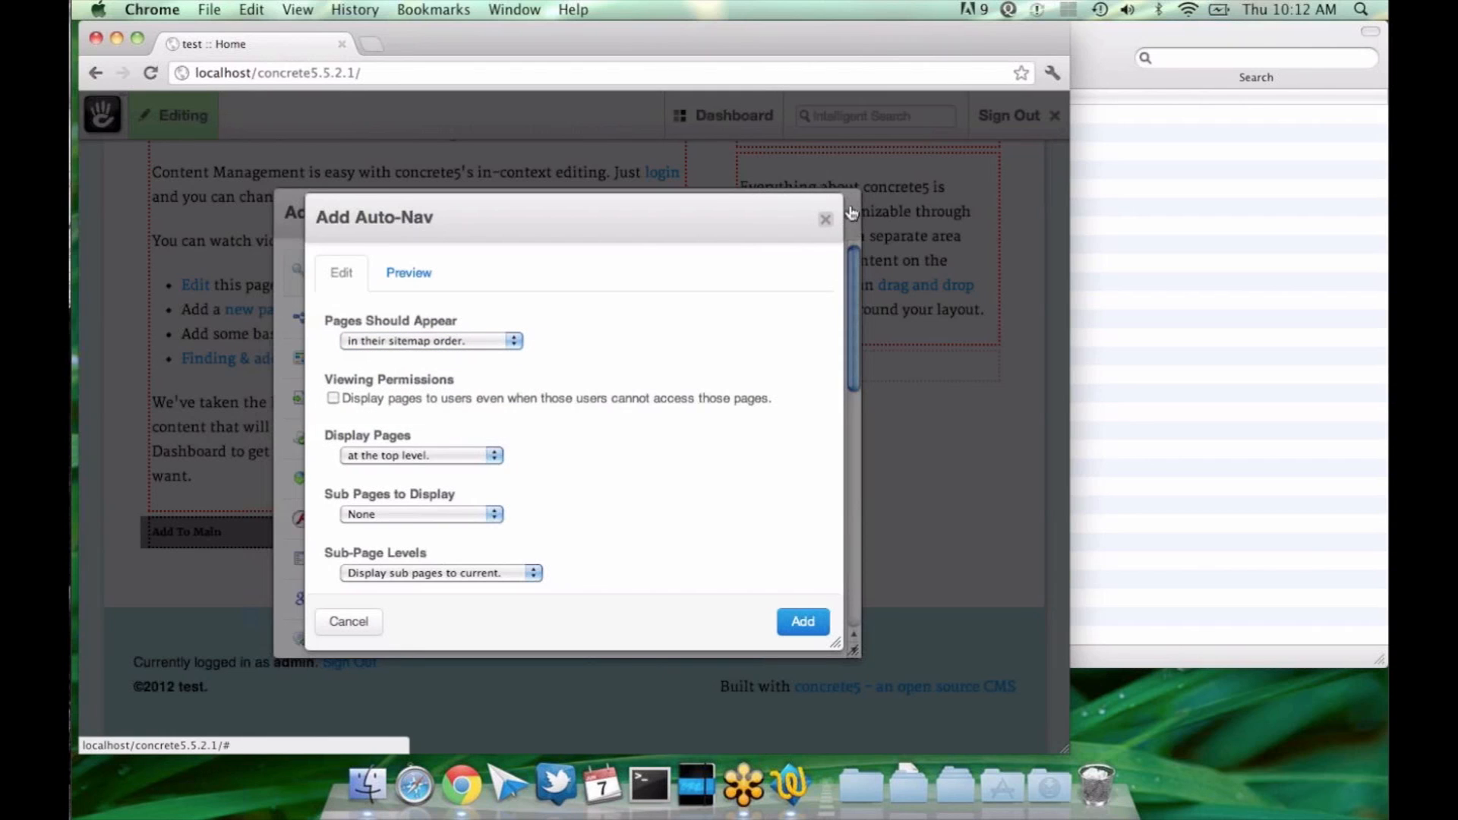
{"action": "left_click", "coordinate": [826, 220]}
{"action": "left_click", "coordinate": [842, 216]}
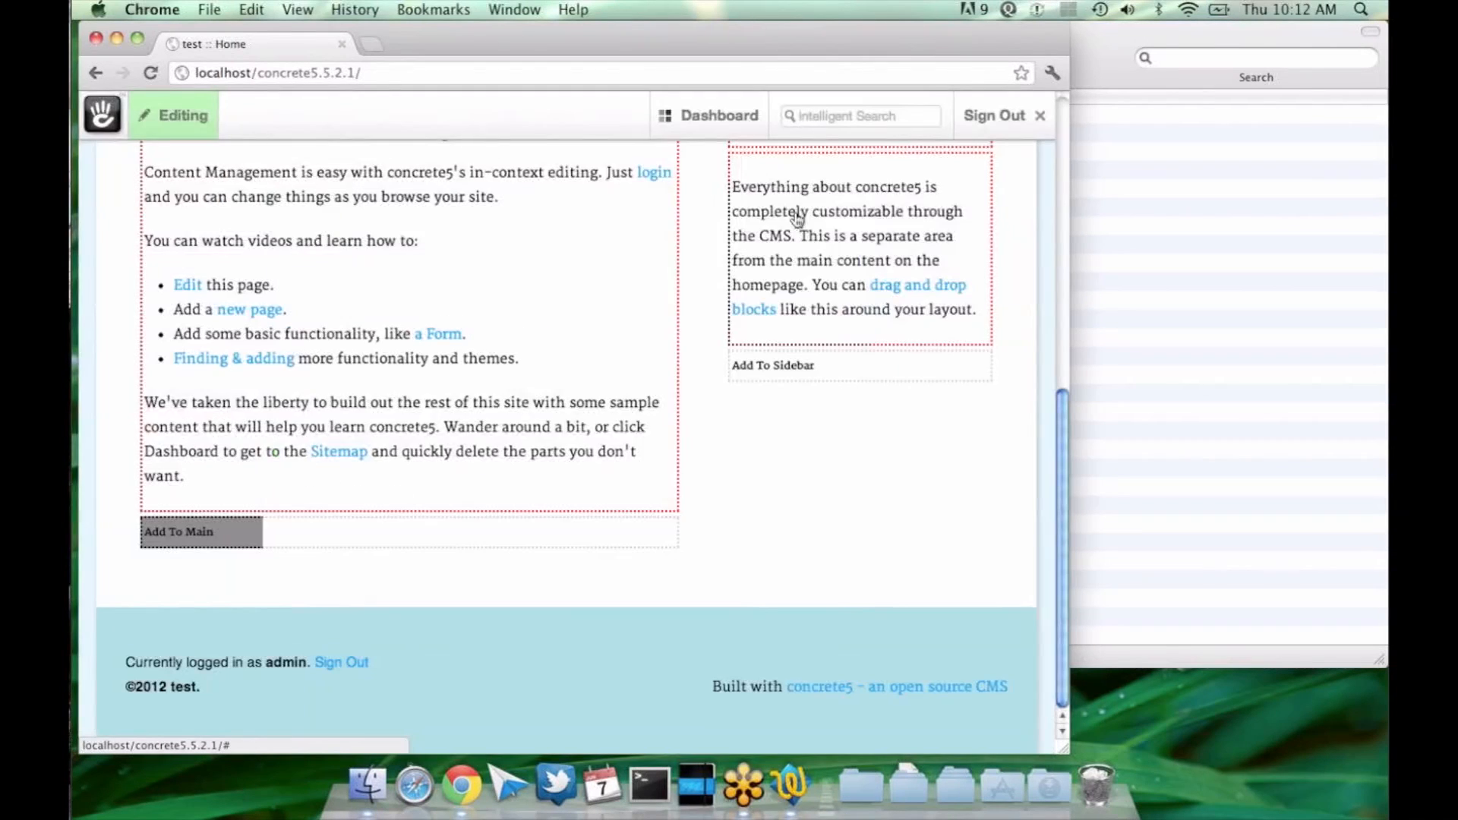
Step: View the Home page's properties and its public date calendar, and close them without changing anything
{"action": "left_click", "coordinate": [182, 125]}
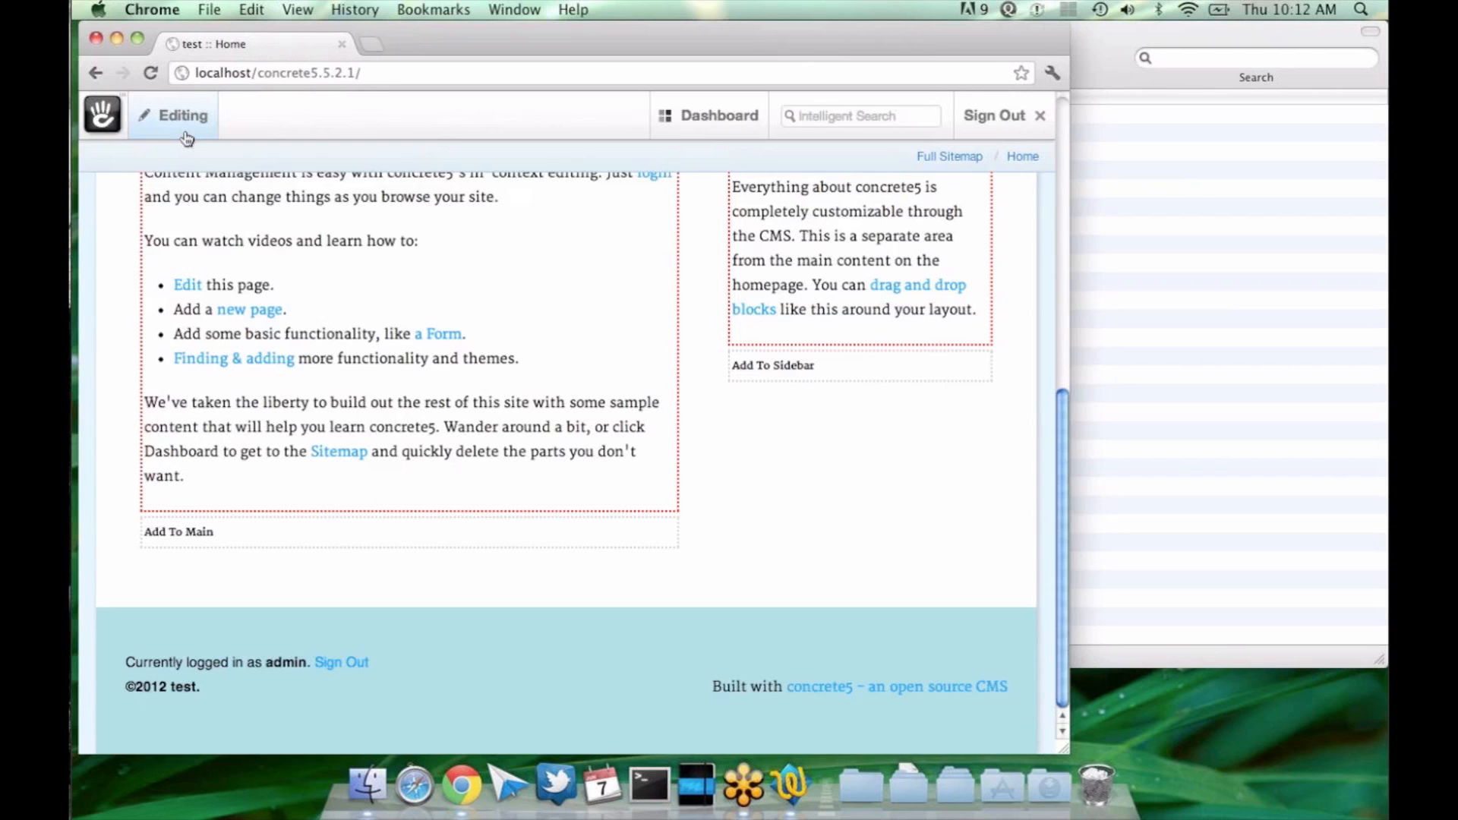
{"action": "left_click", "coordinate": [192, 356]}
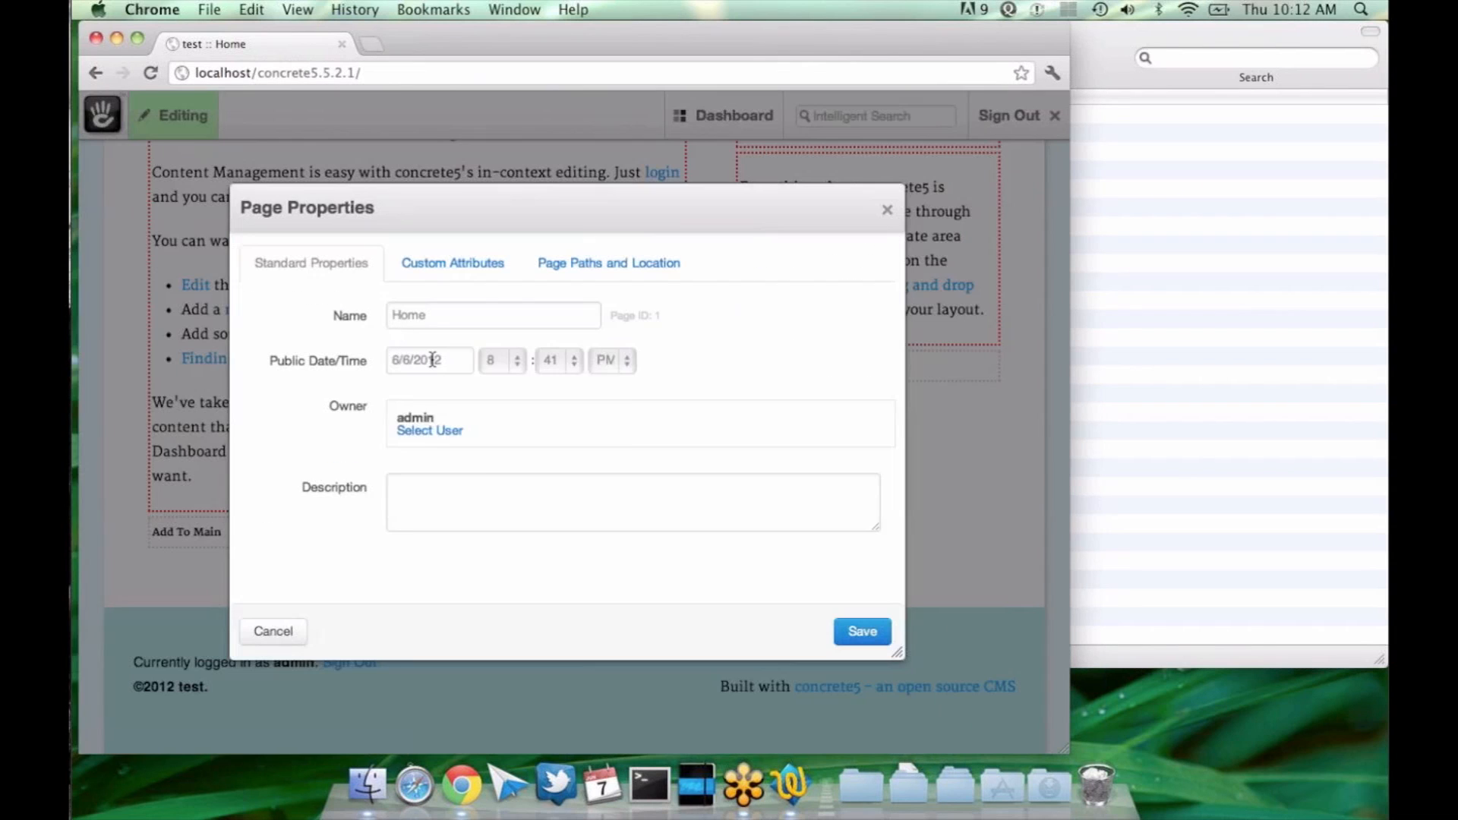
{"action": "left_click", "coordinate": [435, 360]}
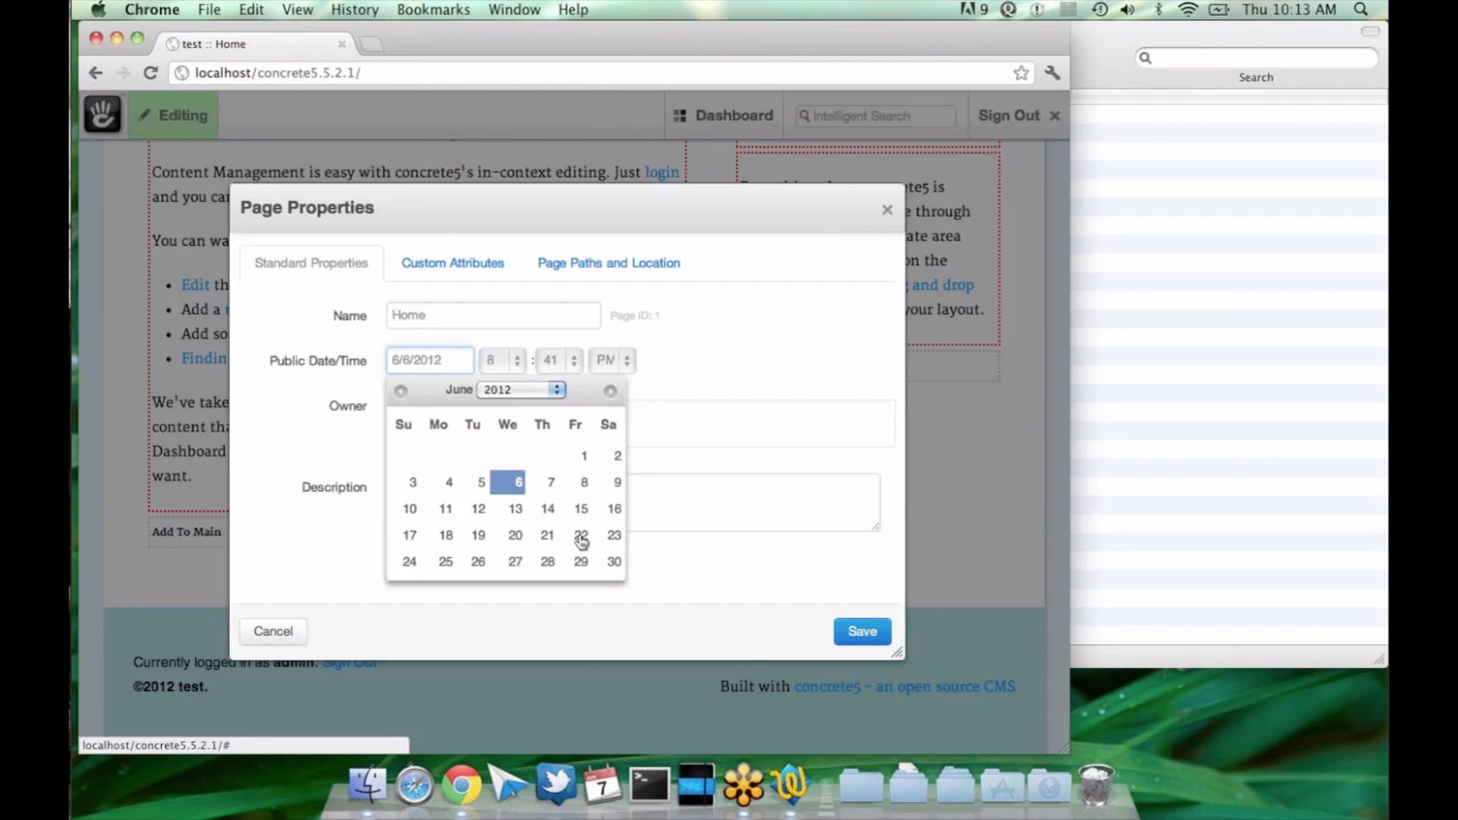
{"action": "left_click", "coordinate": [826, 485]}
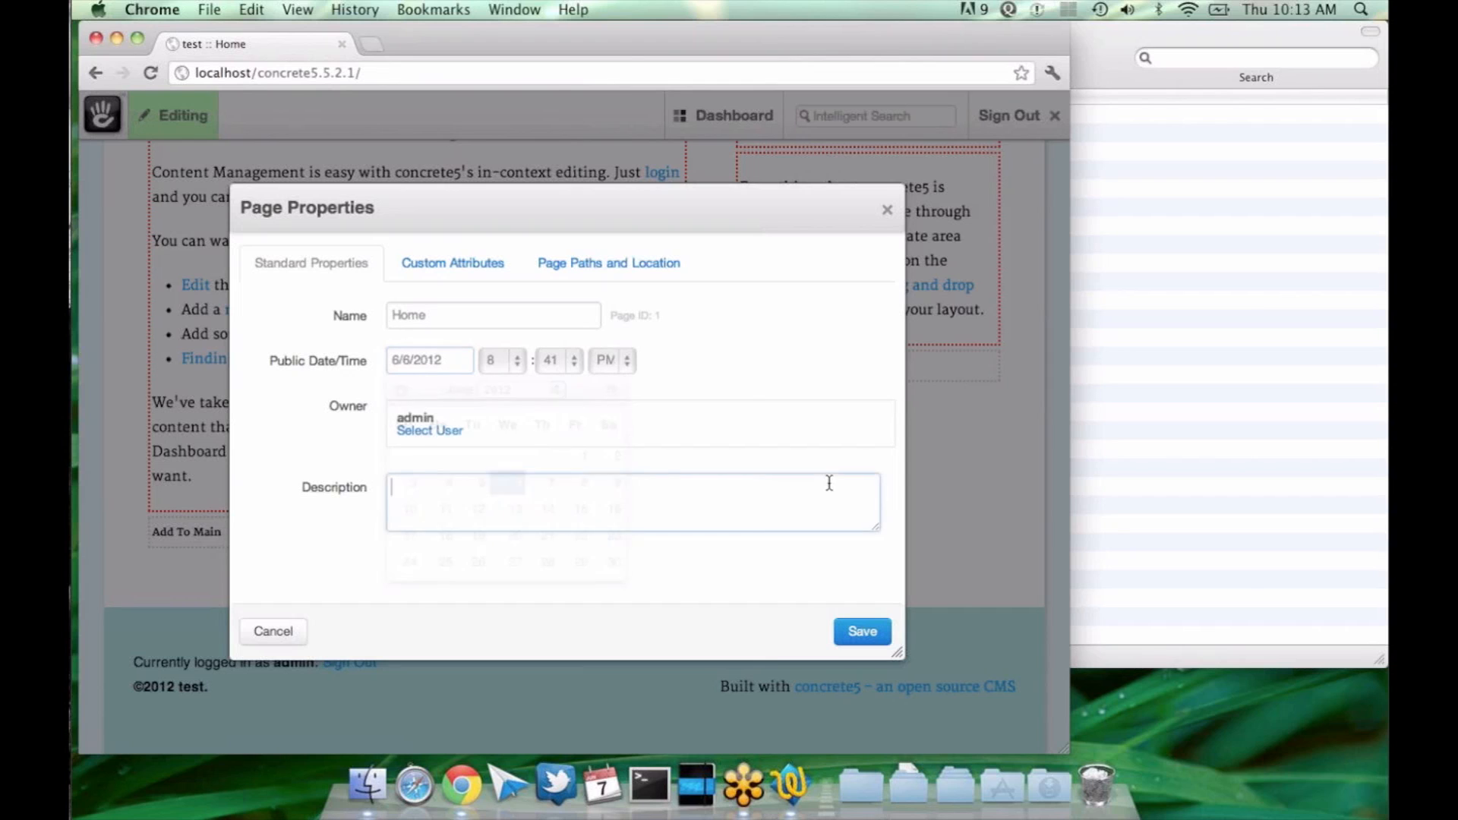
{"action": "left_click", "coordinate": [887, 211]}
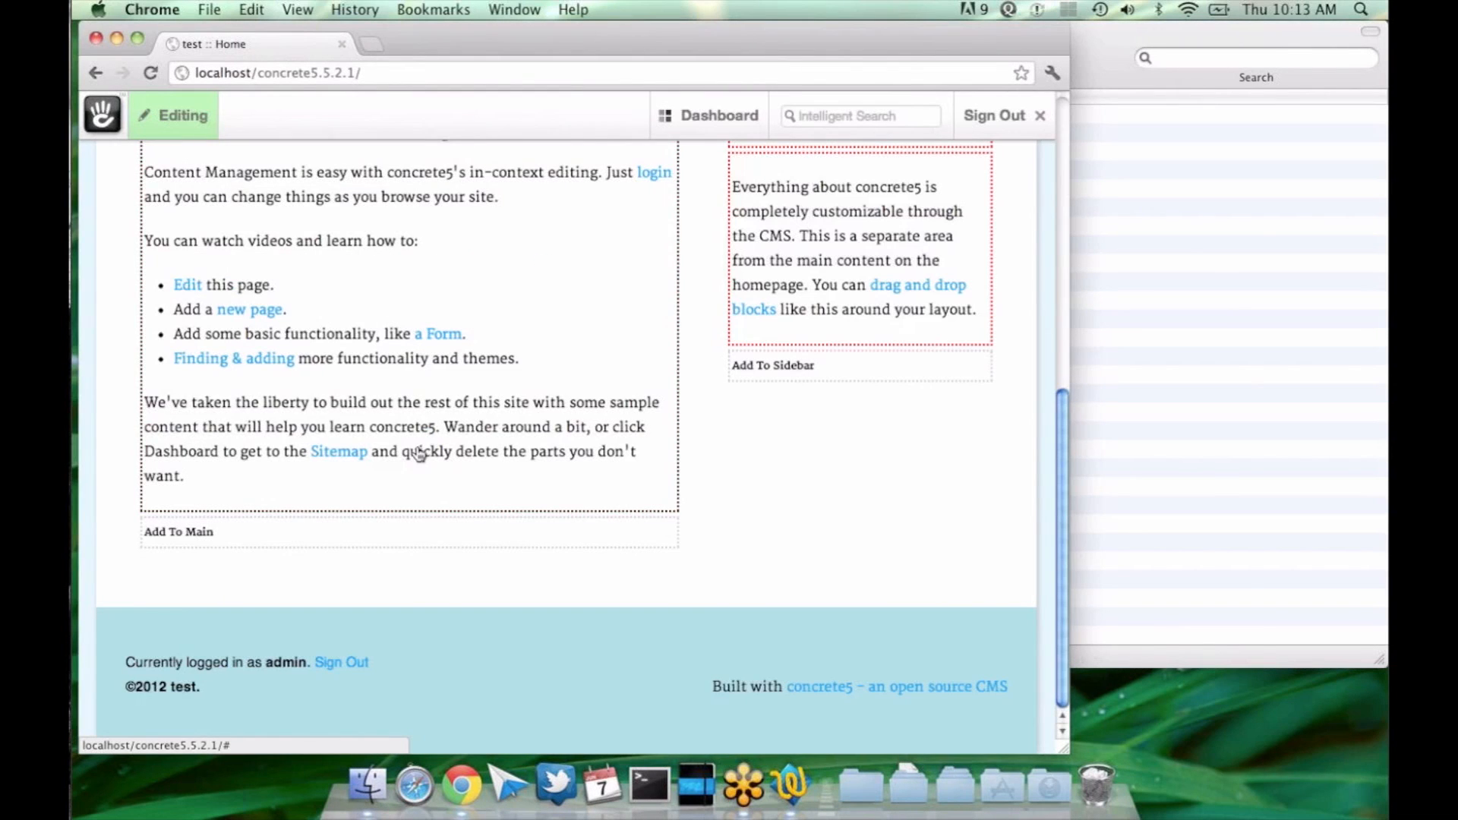
Step: Open the settings for a new Auto-Nav block in the Main area and review its page order options
{"action": "left_click", "coordinate": [328, 536]}
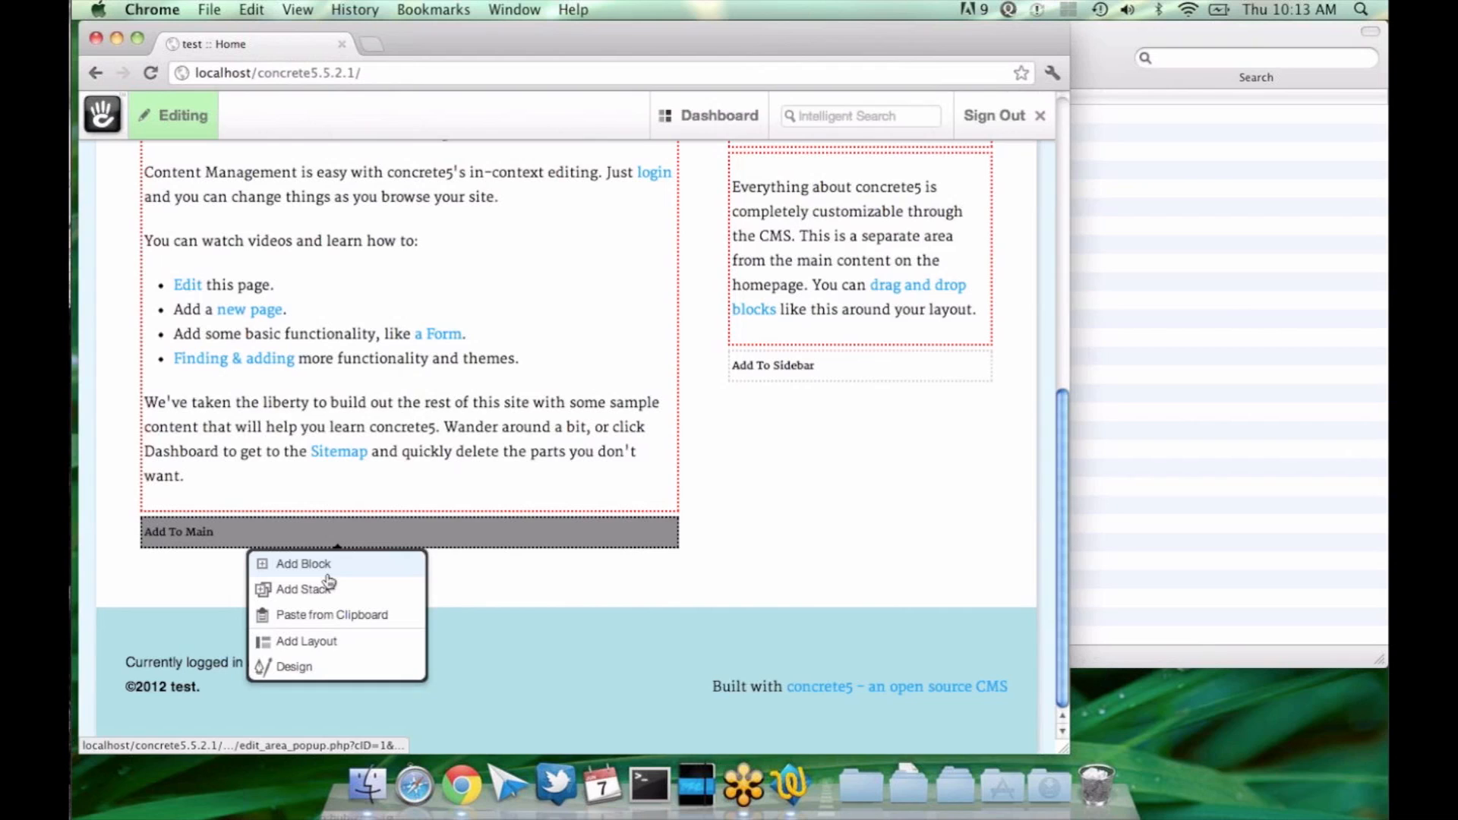
{"action": "left_click", "coordinate": [325, 566]}
{"action": "left_click", "coordinate": [471, 328]}
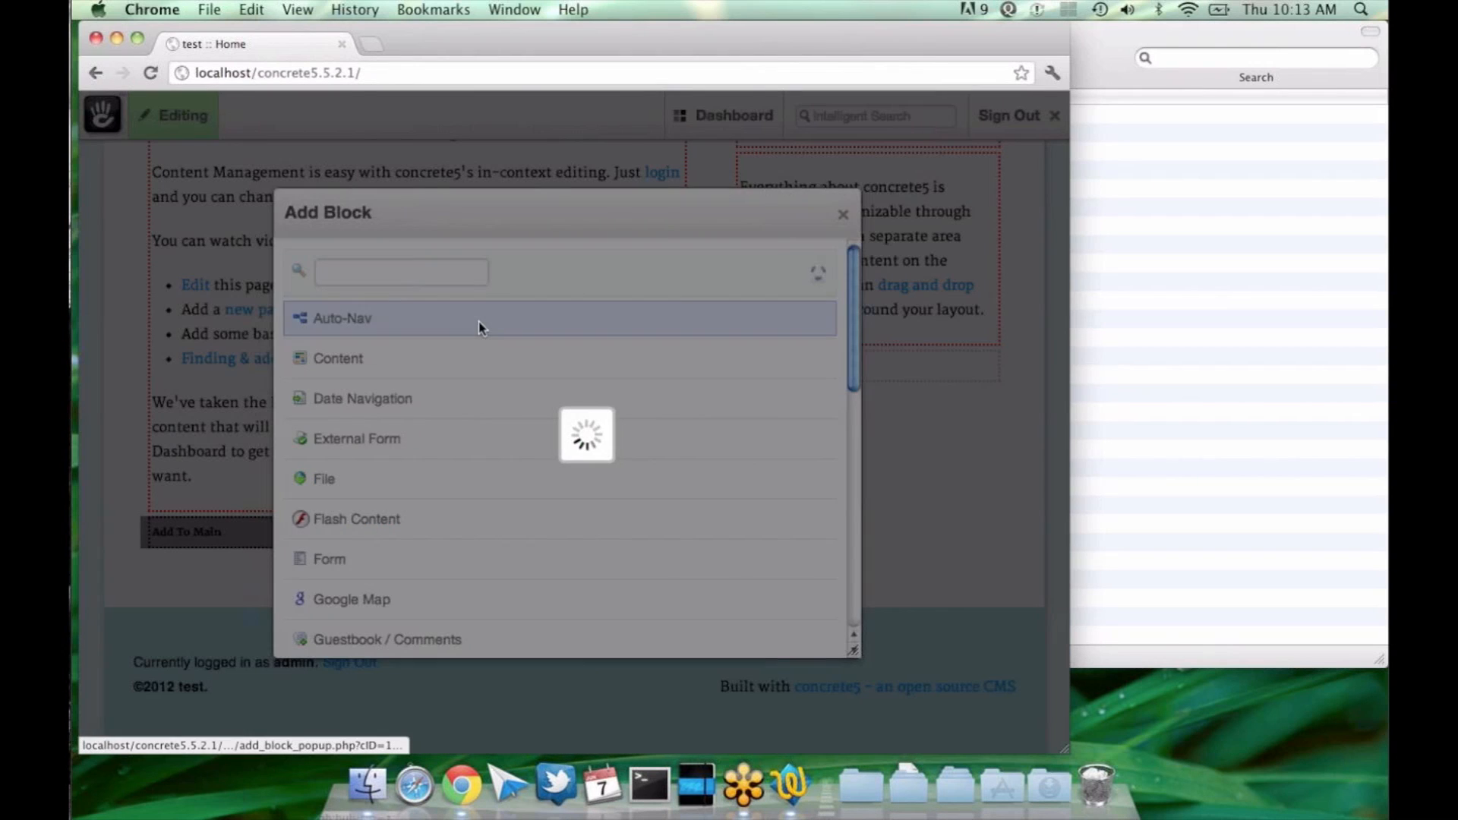
{"action": "left_click", "coordinate": [455, 339]}
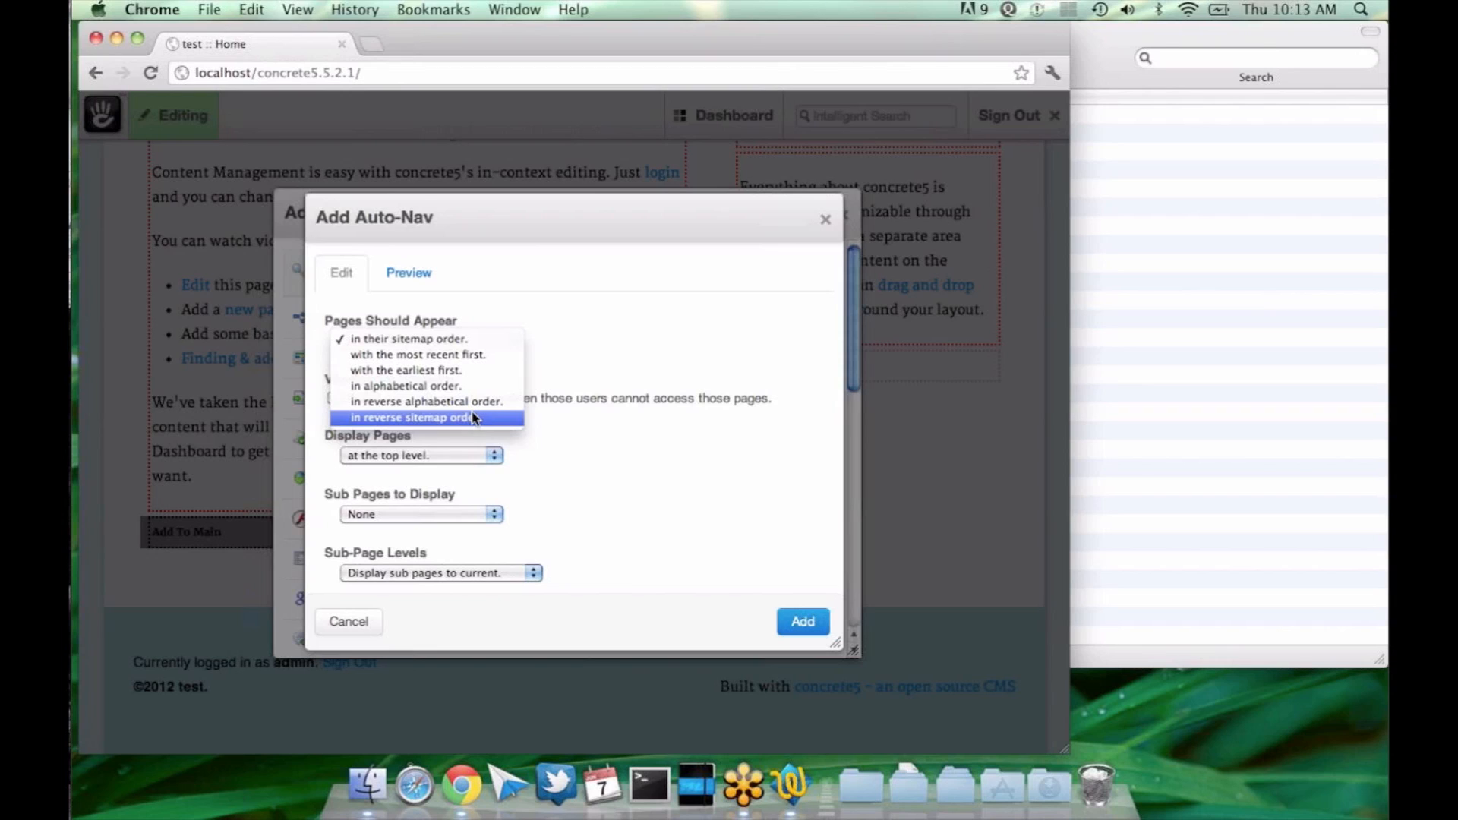
{"action": "left_click", "coordinate": [601, 414]}
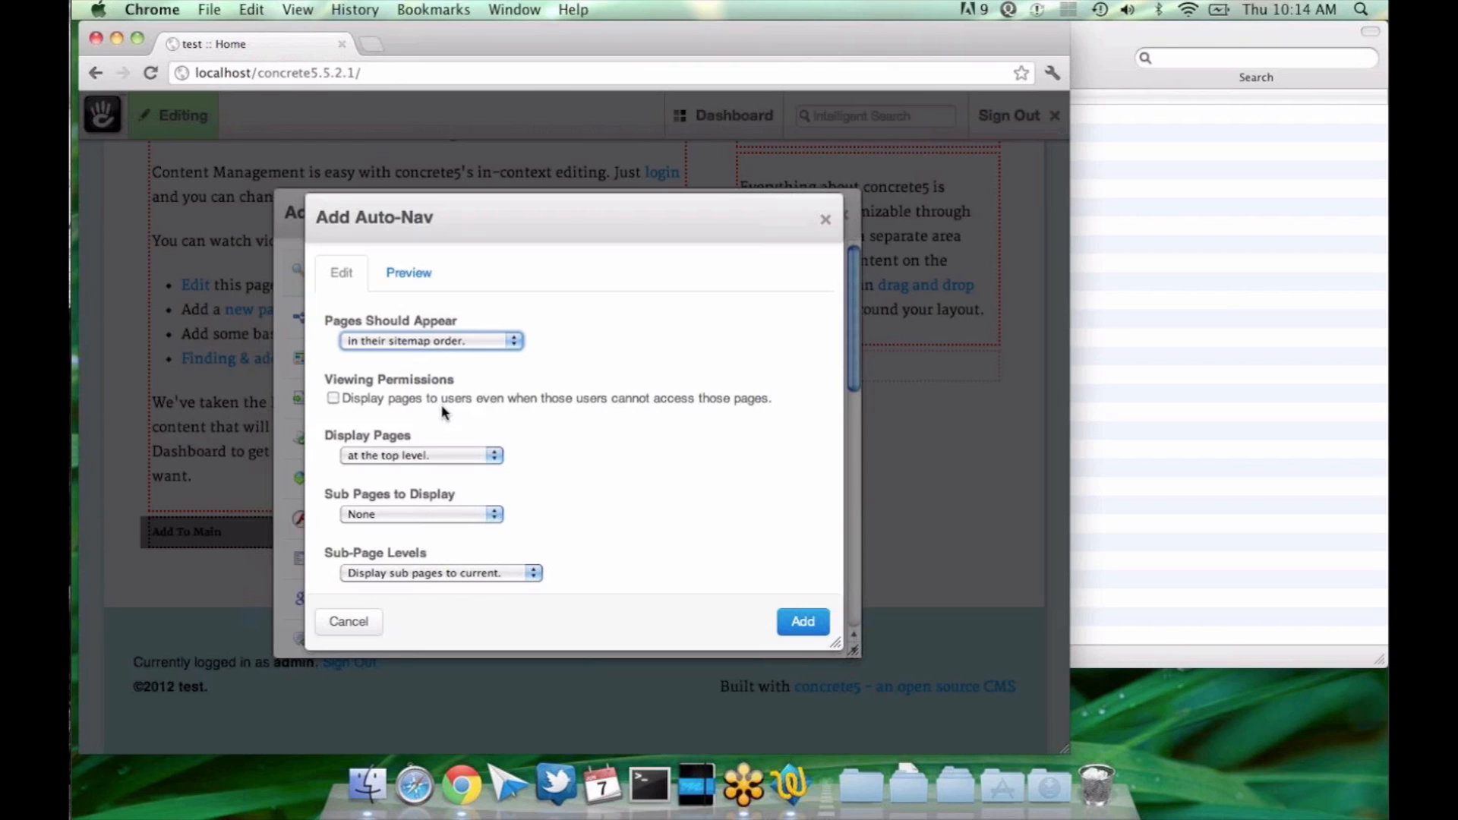
Step: Switch the viewing permissions option on and off again, and review the levels offered for Display Pages
{"action": "left_click", "coordinate": [333, 398]}
{"action": "left_click", "coordinate": [333, 398]}
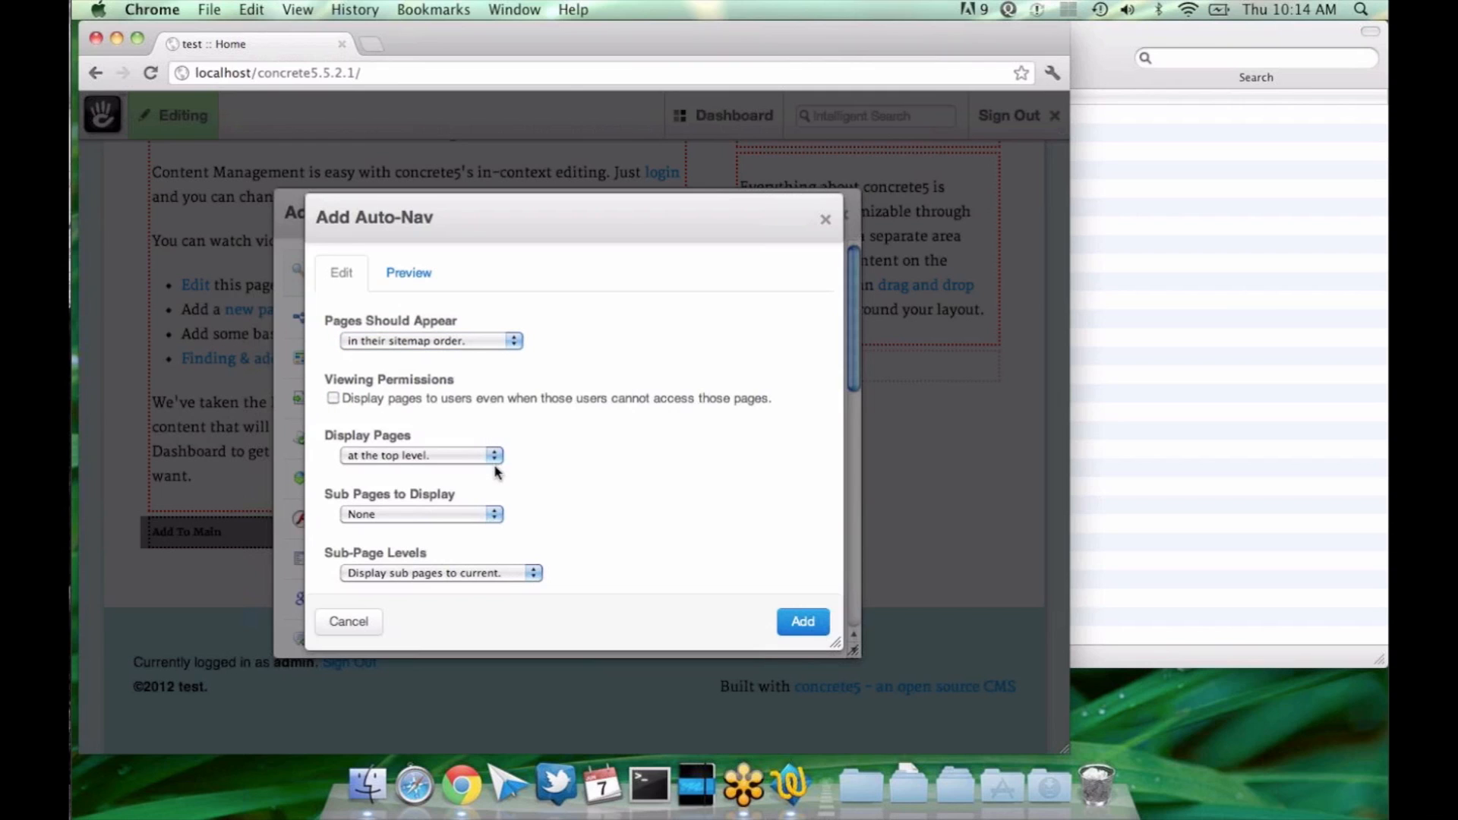
{"action": "left_click", "coordinate": [396, 456]}
{"action": "left_click", "coordinate": [385, 435]}
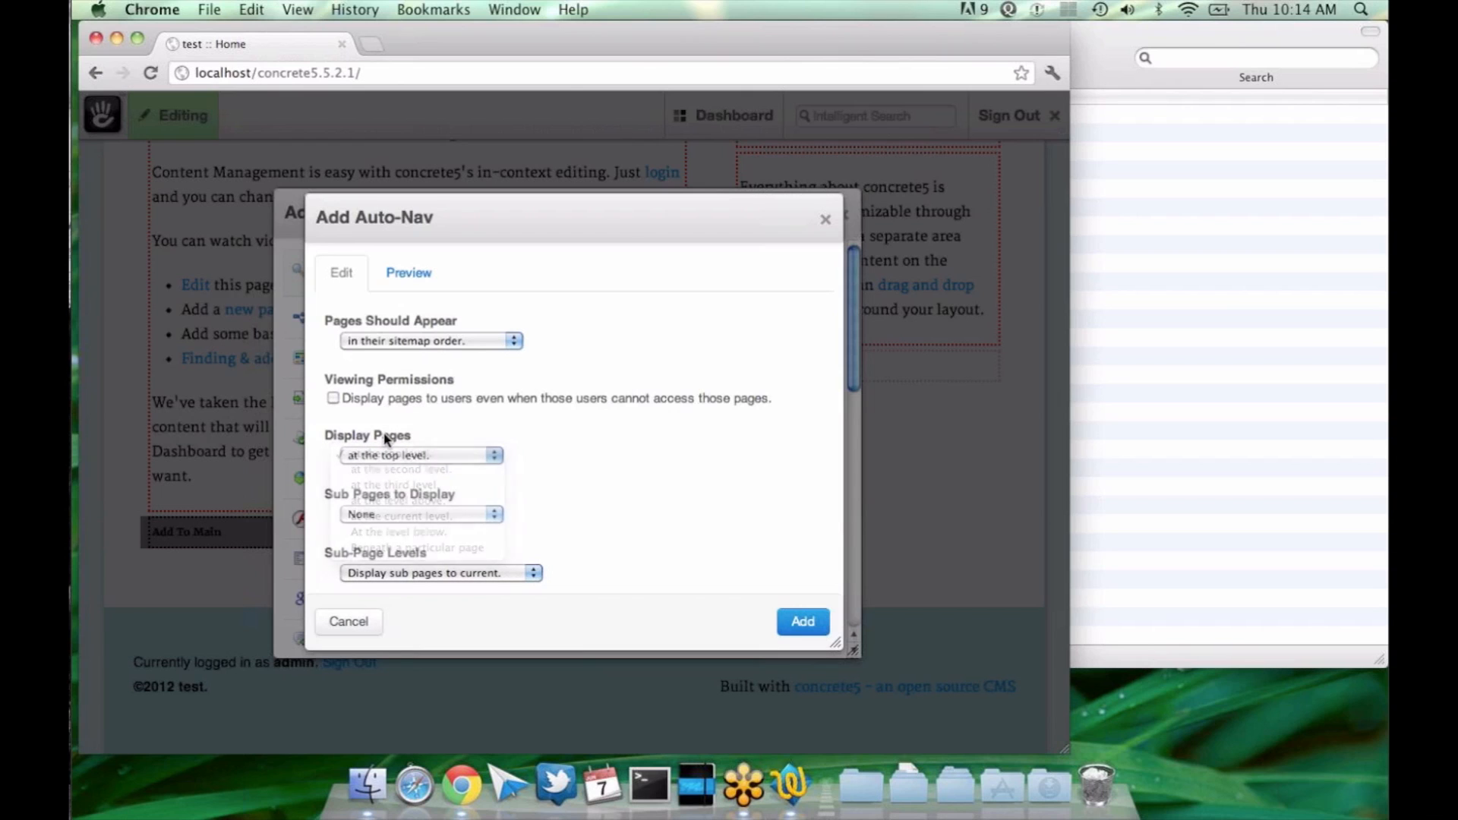
{"action": "left_click", "coordinate": [398, 456]}
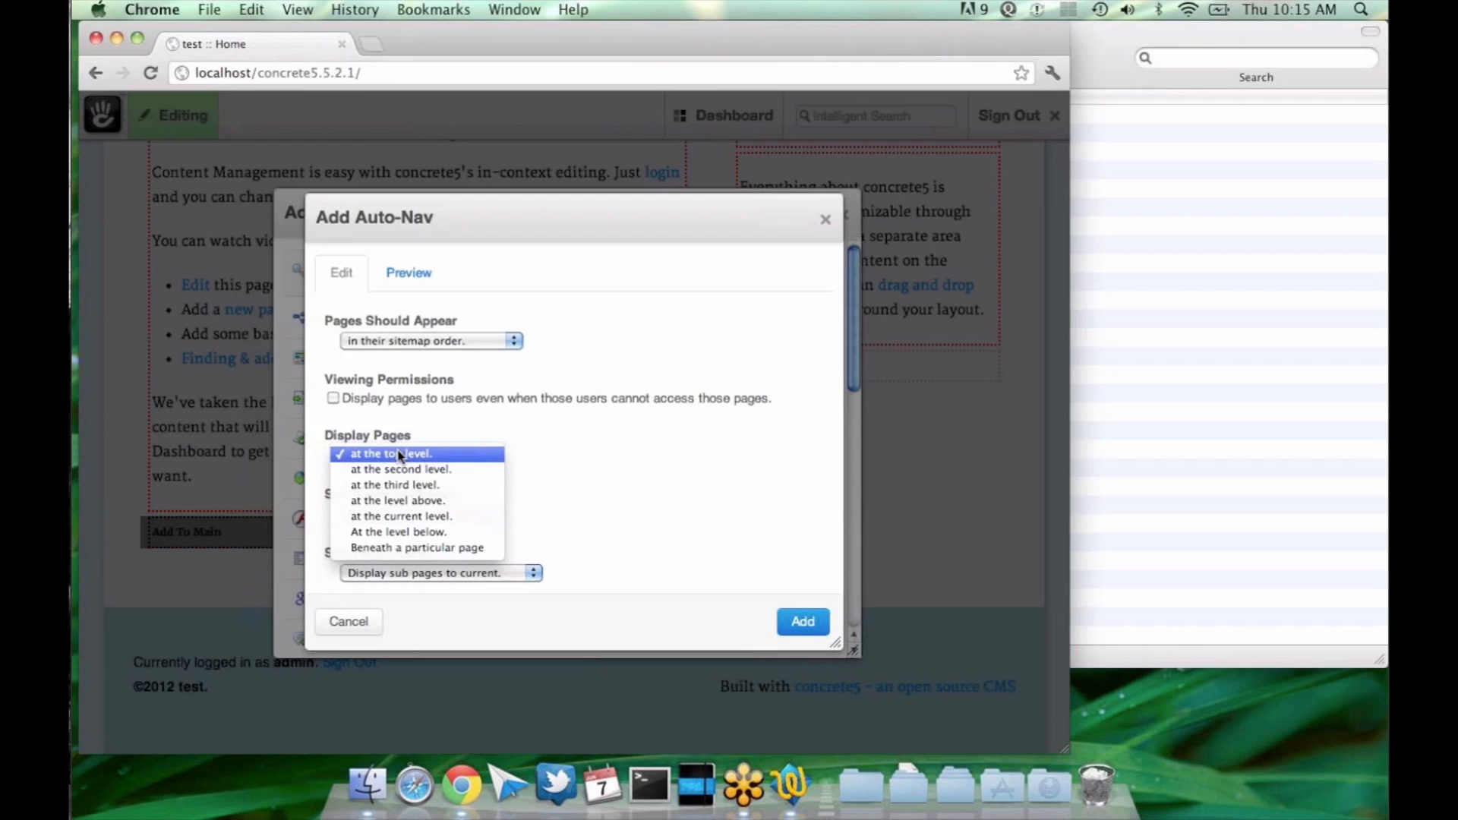
{"action": "left_click", "coordinate": [403, 429]}
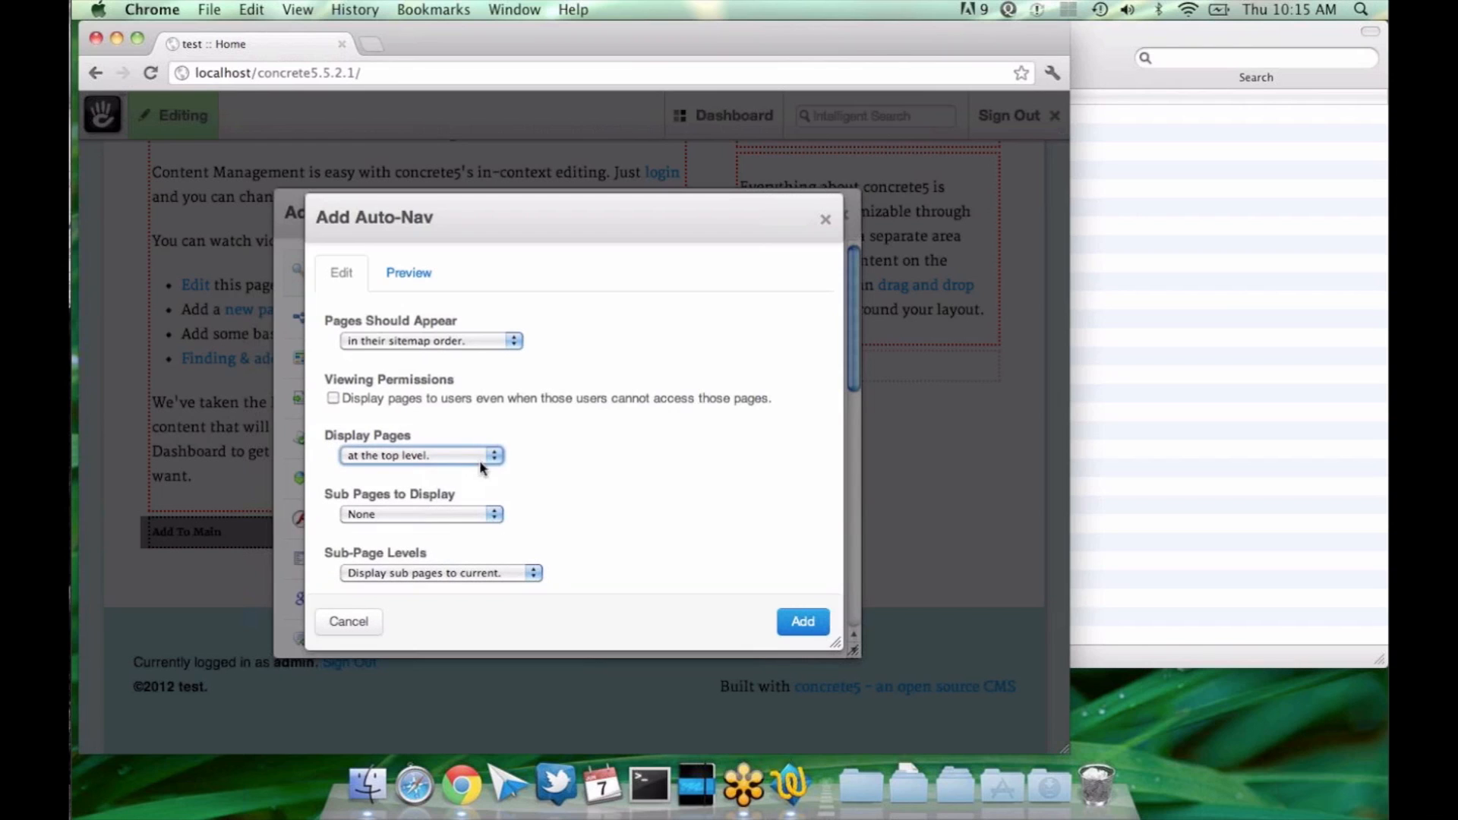
Step: Preview the top-level navigation, and try Display Pages at the second level before restoring it to the top level
{"action": "left_click", "coordinate": [420, 277]}
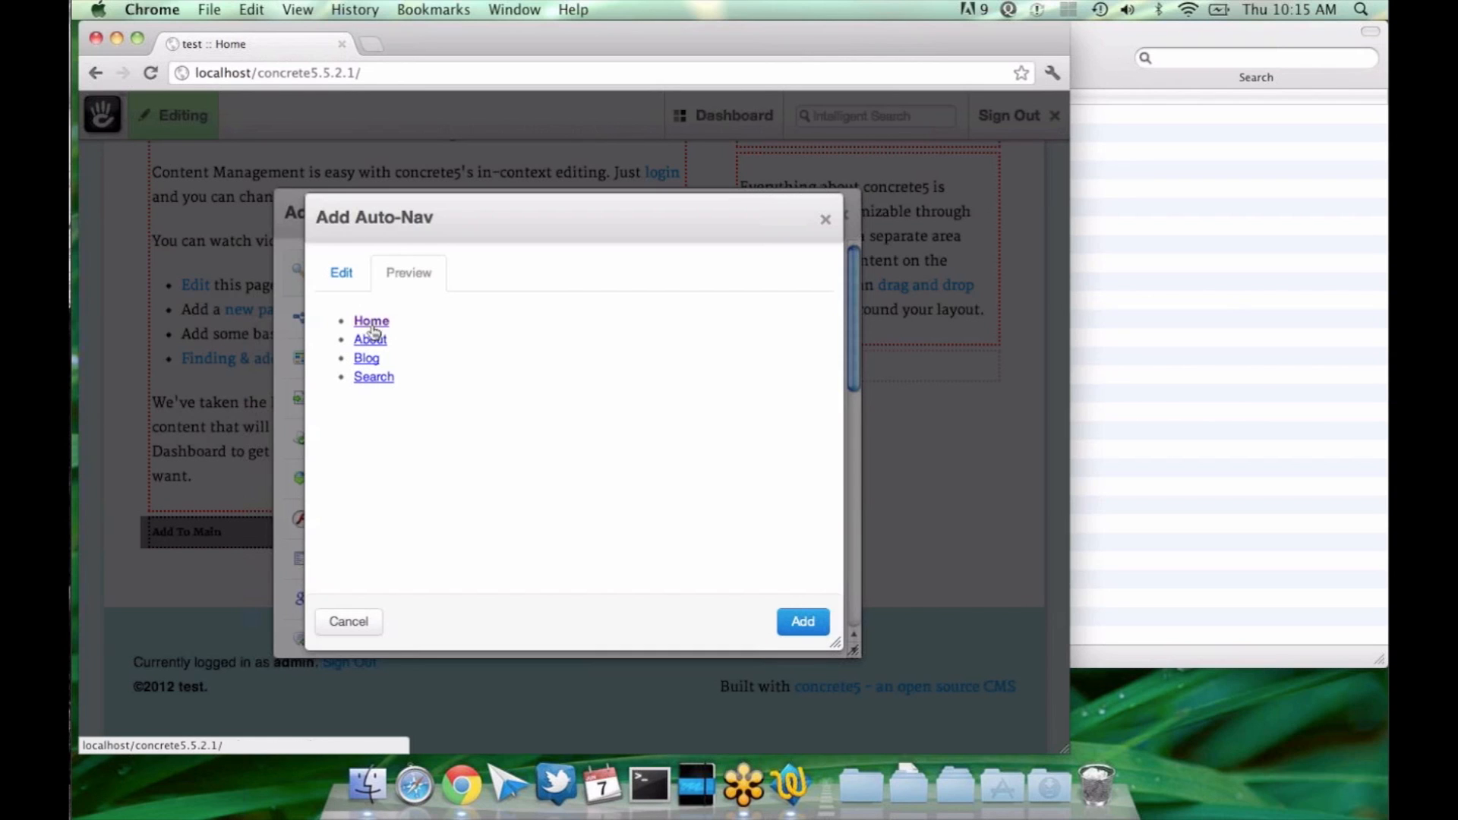
{"action": "left_click", "coordinate": [340, 275]}
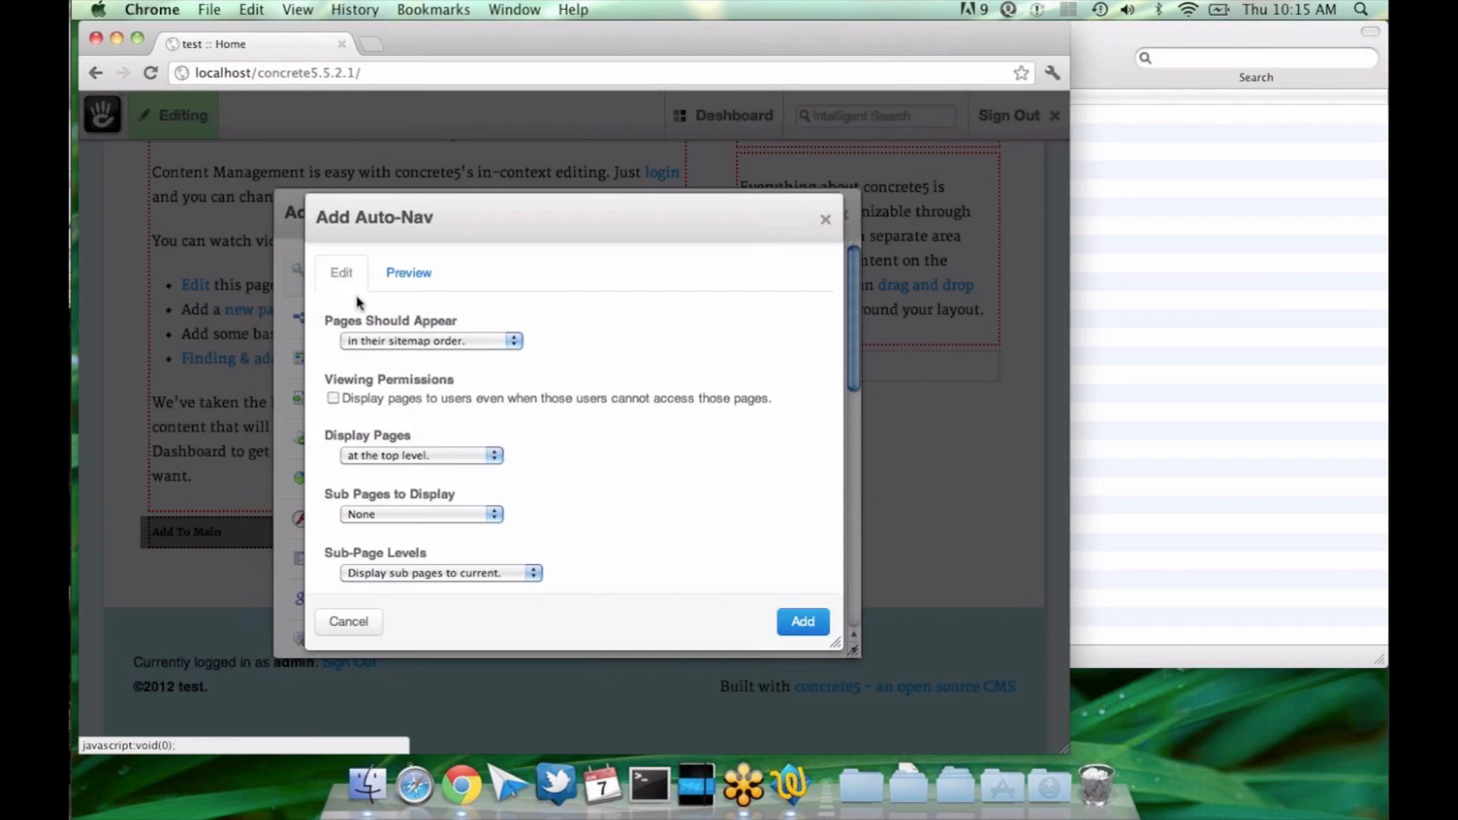
{"action": "left_click", "coordinate": [431, 456]}
{"action": "left_click", "coordinate": [430, 470]}
{"action": "left_click", "coordinate": [361, 285]}
{"action": "left_click", "coordinate": [426, 455]}
{"action": "left_click", "coordinate": [423, 438]}
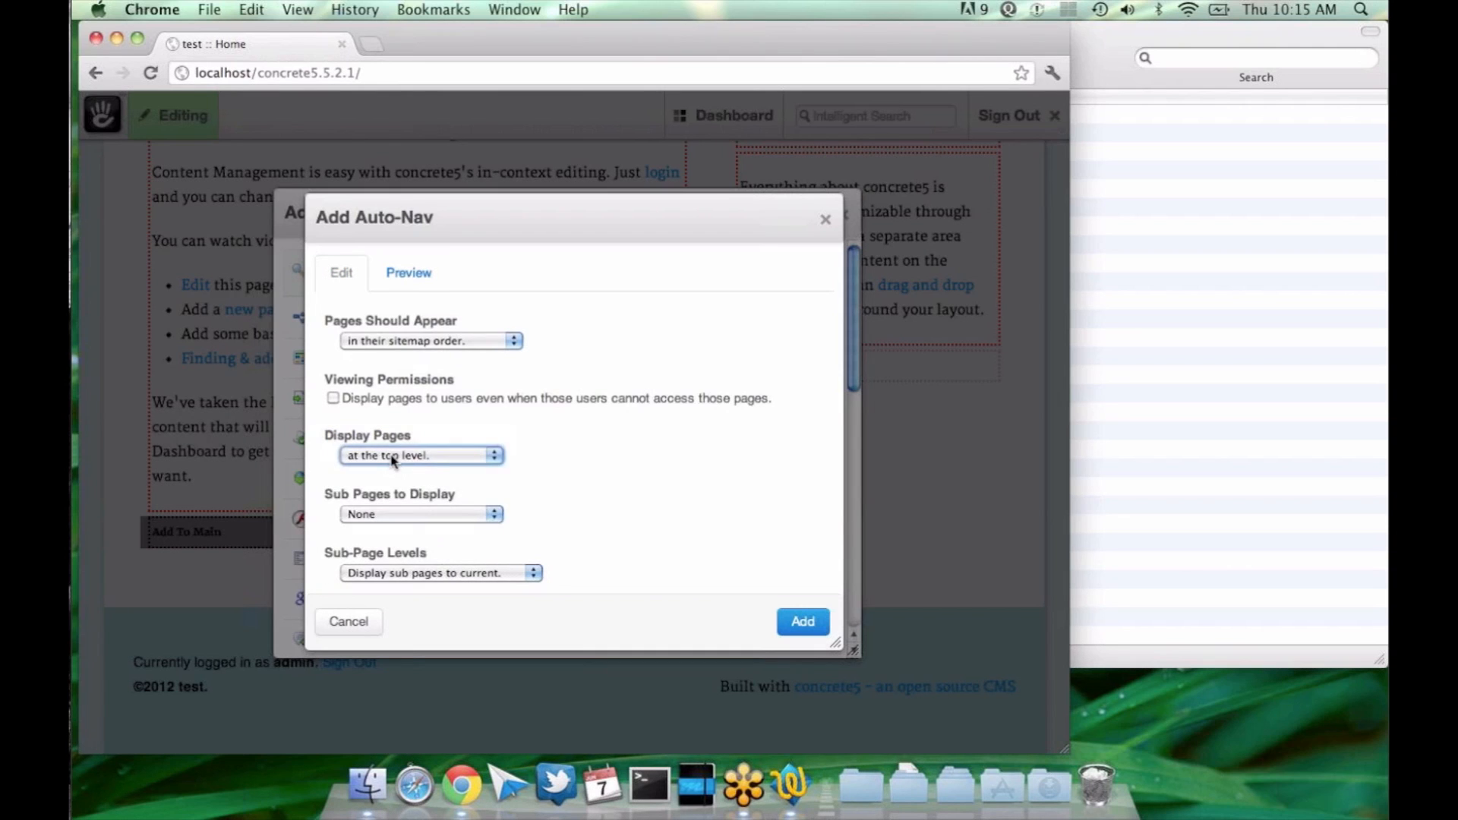
Step: Review the Display Pages levels once more, and close the block dialogs without adding the Auto-Nav block
{"action": "left_click", "coordinate": [392, 458]}
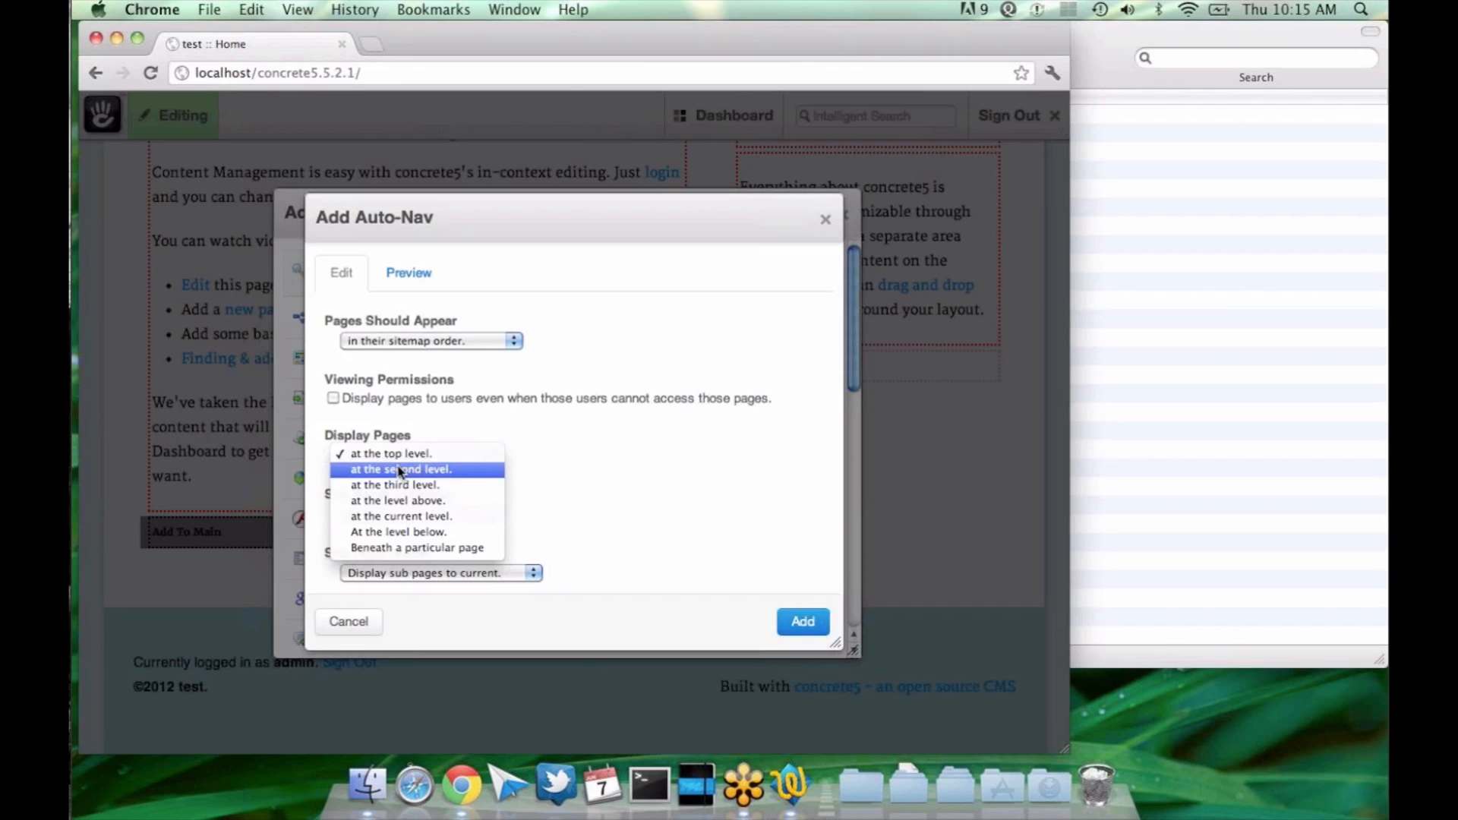
{"action": "left_click", "coordinate": [393, 438]}
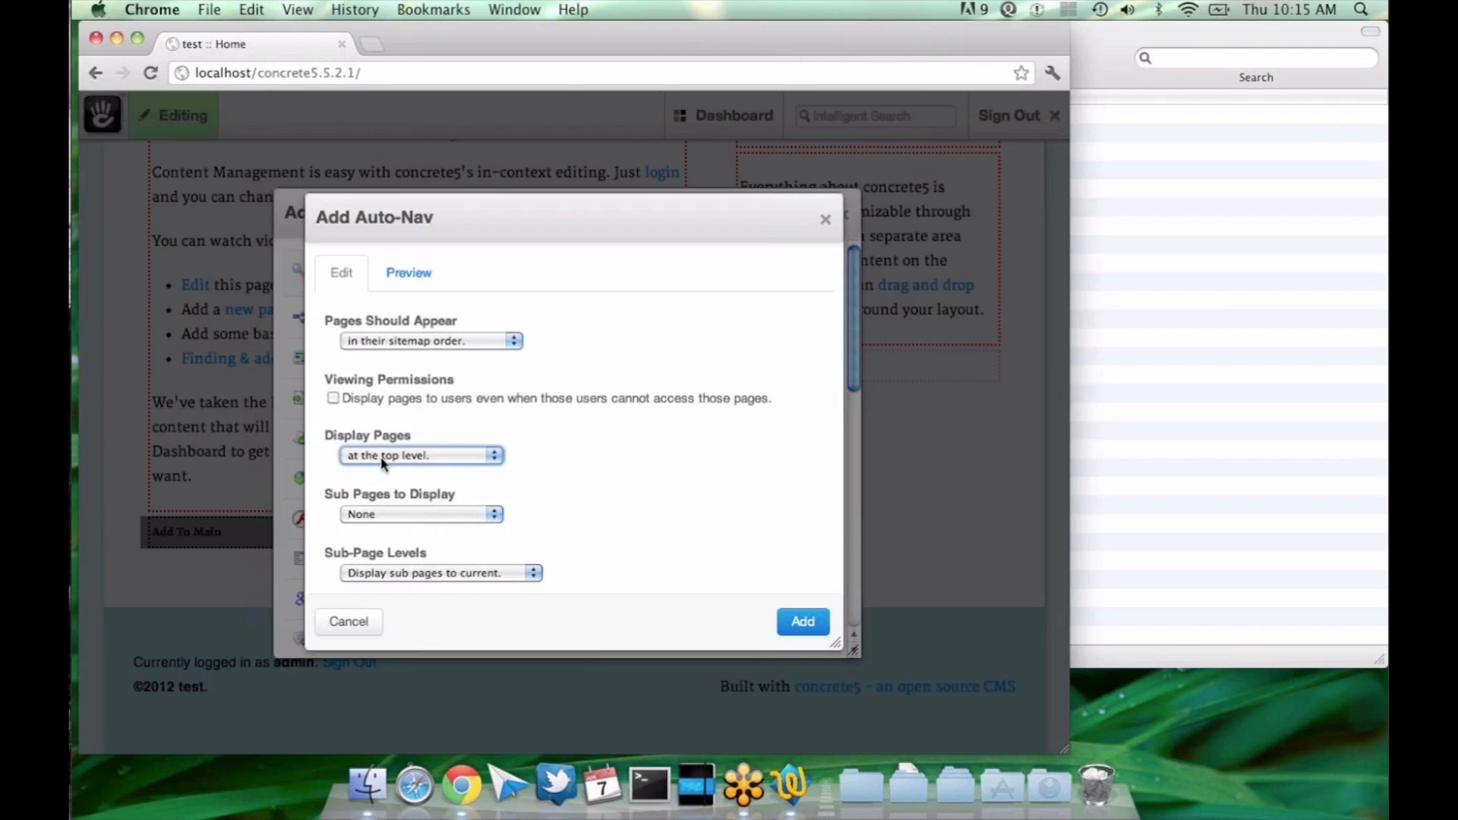
{"action": "left_click", "coordinate": [382, 457]}
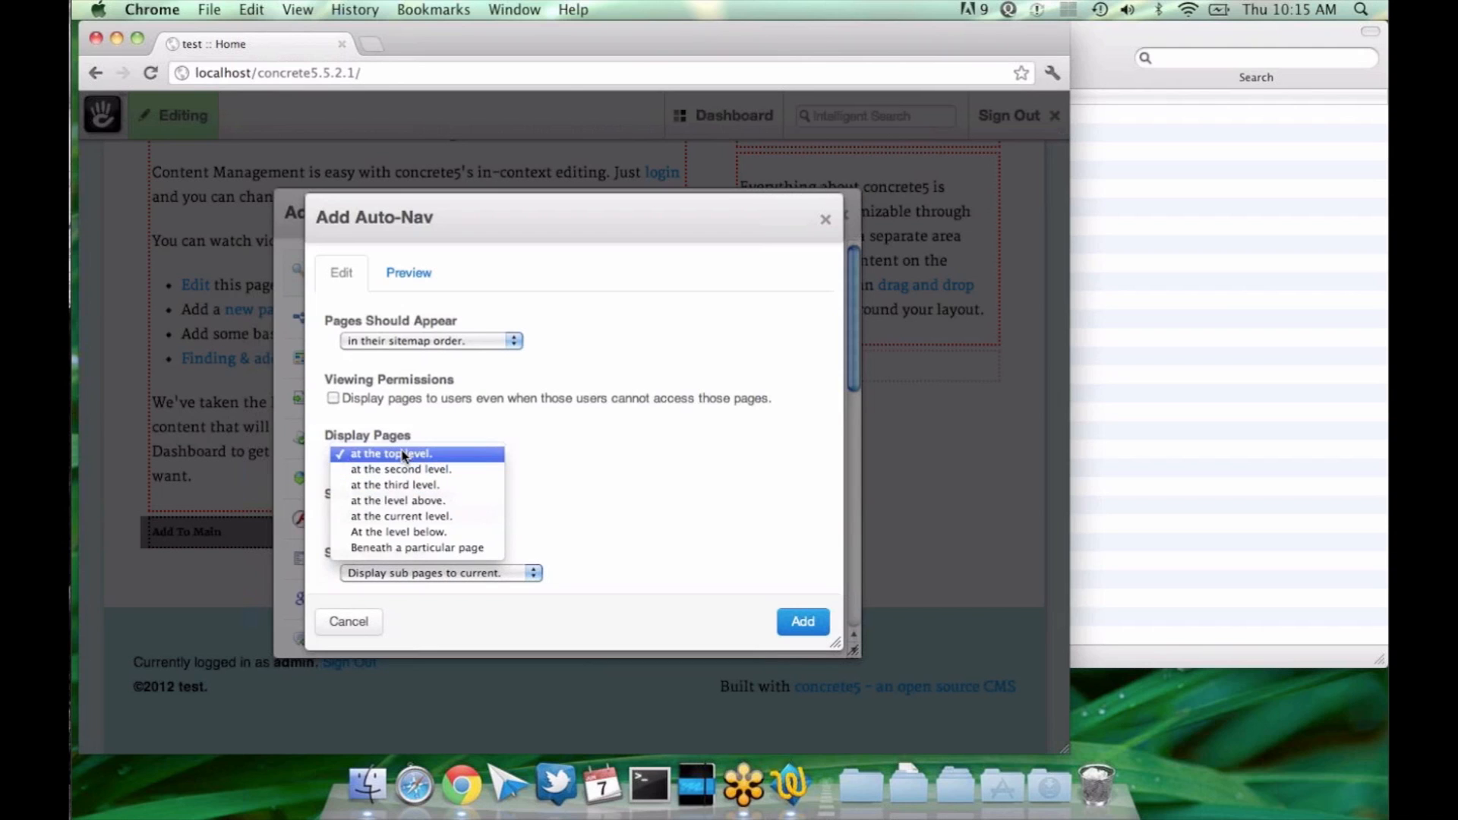
{"action": "left_click", "coordinate": [403, 456]}
{"action": "left_click", "coordinate": [829, 220]}
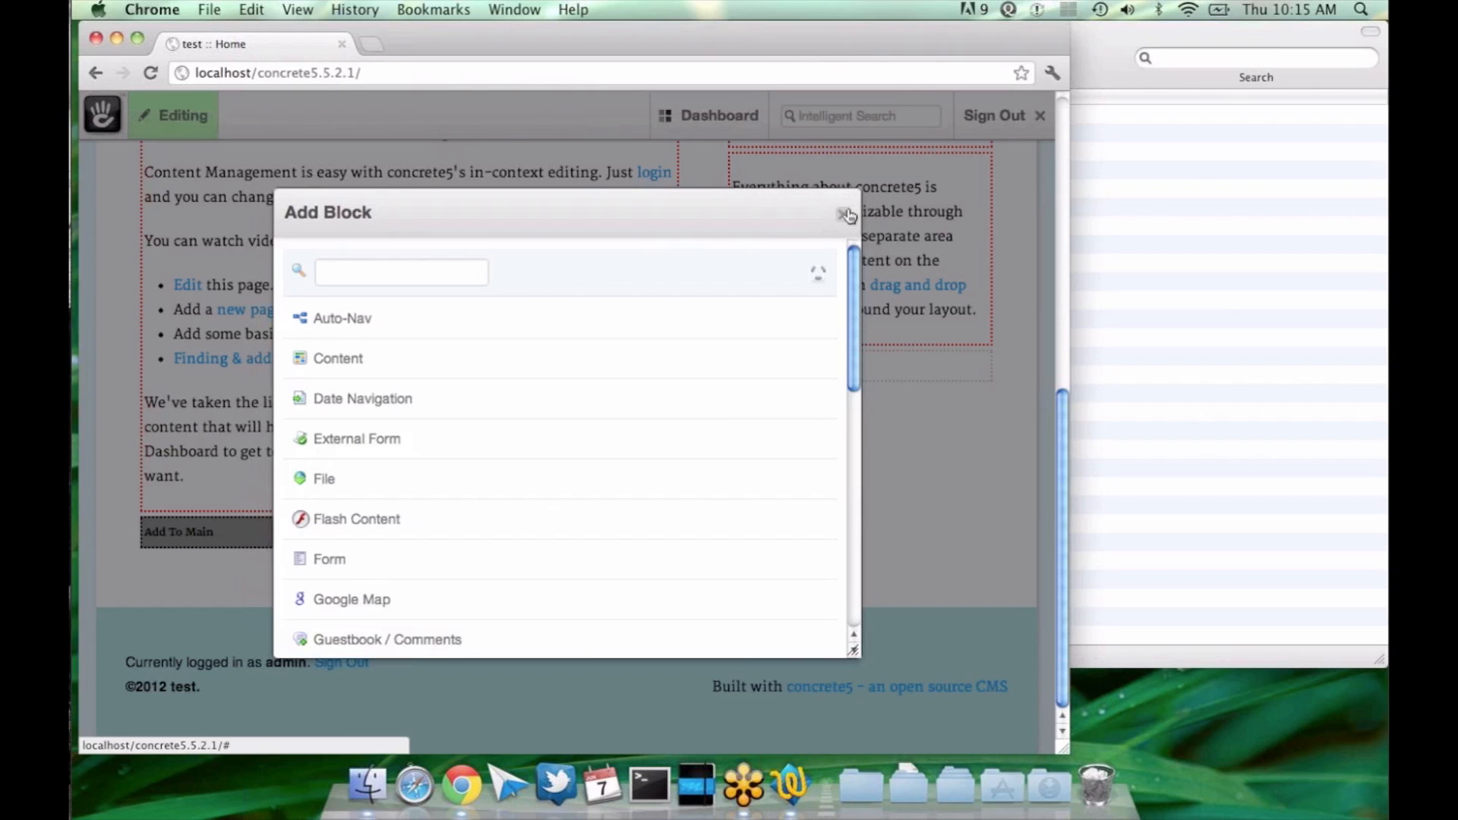
{"action": "left_click", "coordinate": [846, 215]}
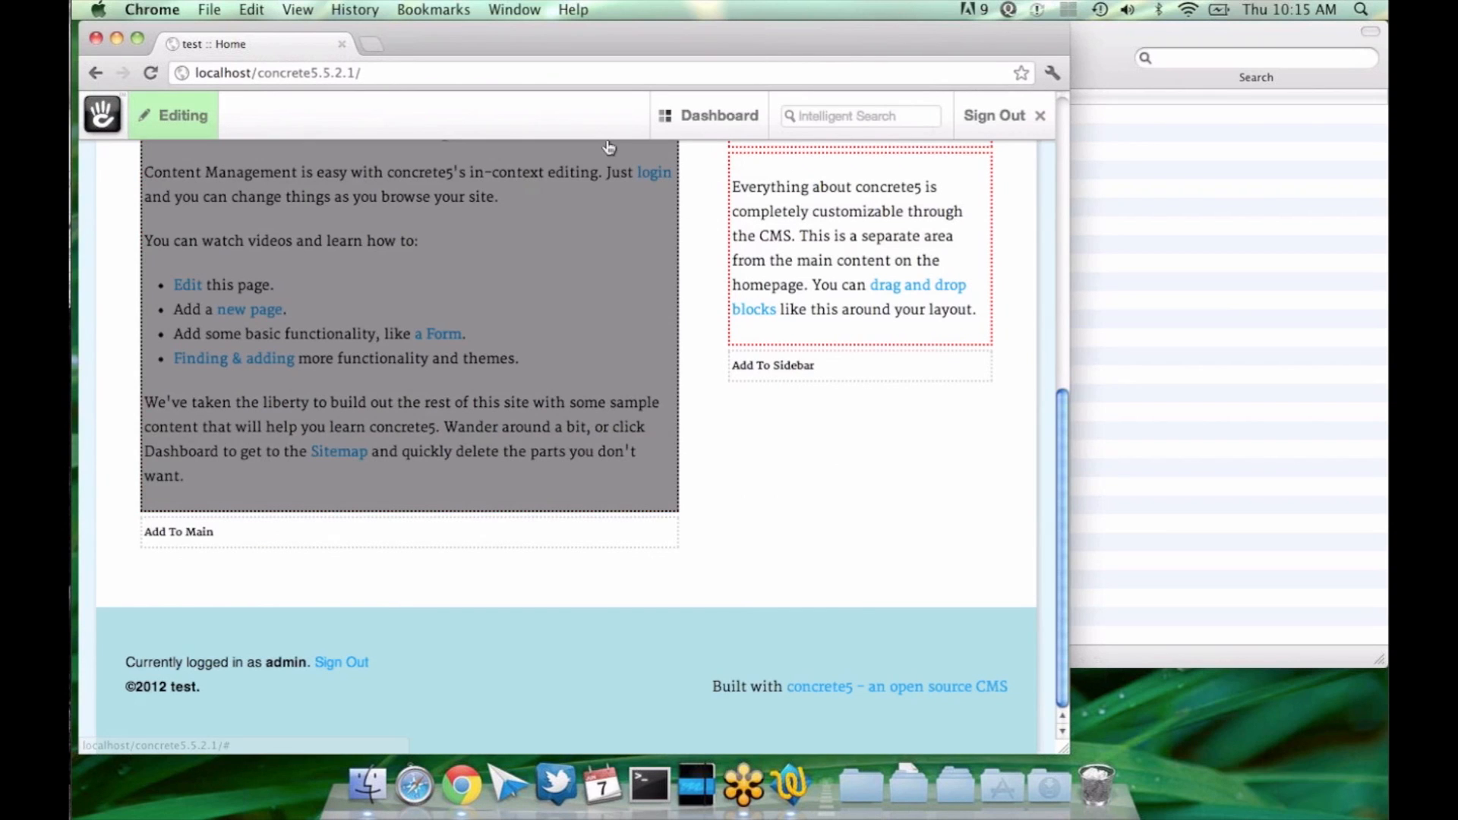
Step: Open the full sitemap from the Dashboard and visit the Sitemap page beneath Contact Us
{"action": "mouse_move", "coordinate": [677, 118]}
{"action": "left_click", "coordinate": [571, 157]}
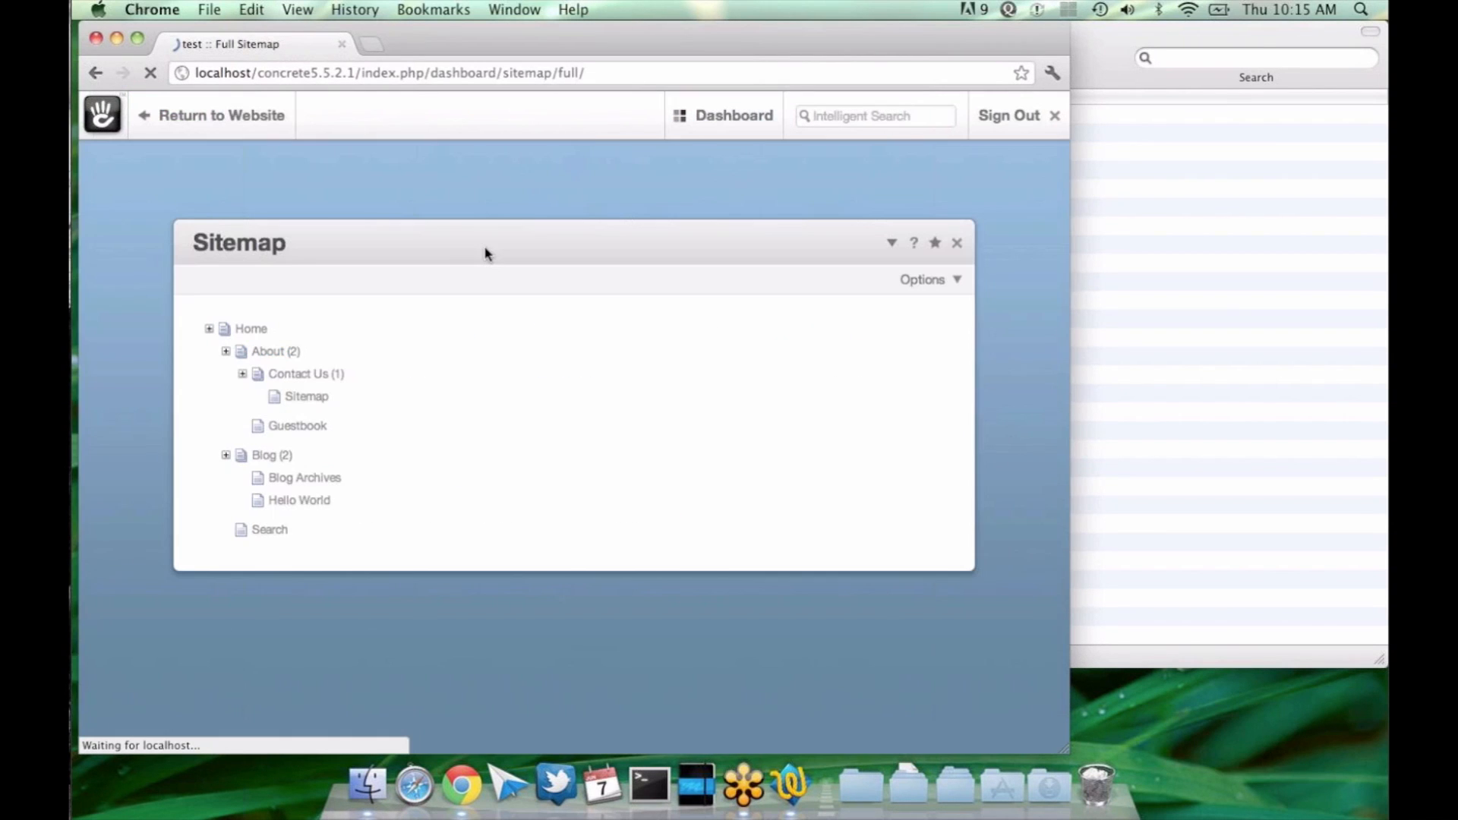
{"action": "left_click", "coordinate": [308, 396]}
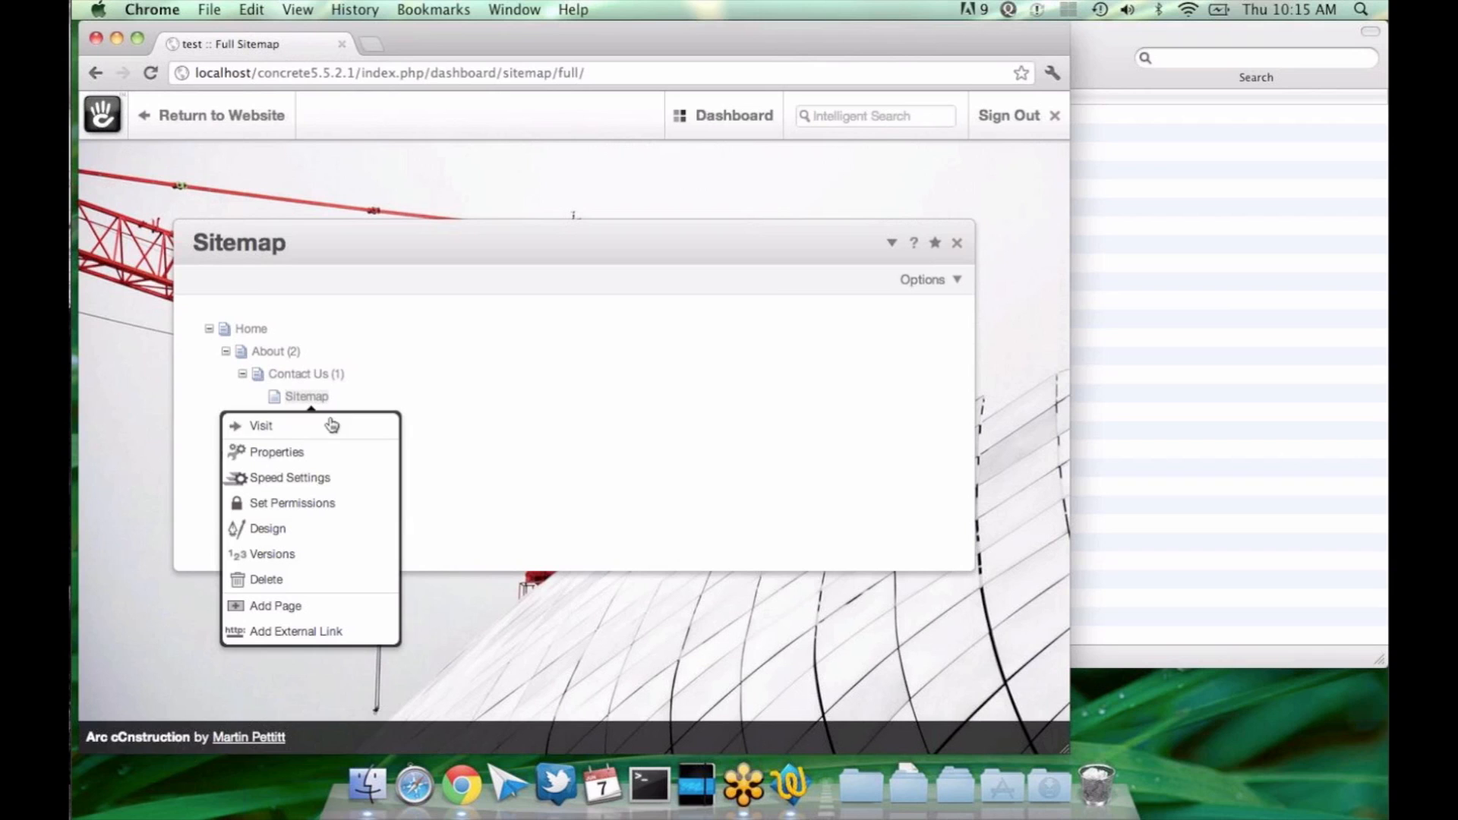
{"action": "left_click", "coordinate": [332, 426]}
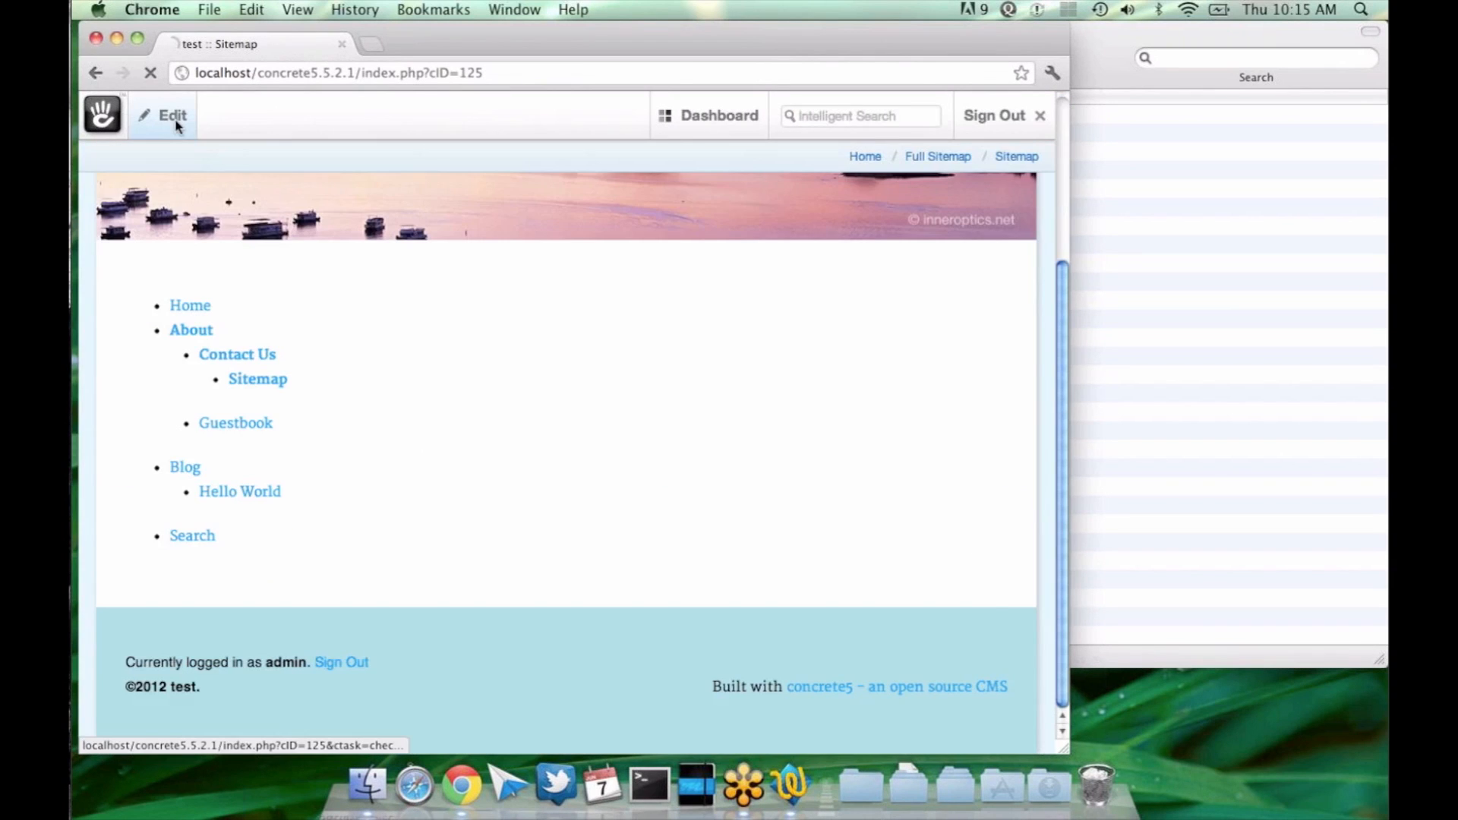
Step: Put the Sitemap page into edit mode and delete the existing navigation block from its Main area
{"action": "left_click", "coordinate": [176, 125]}
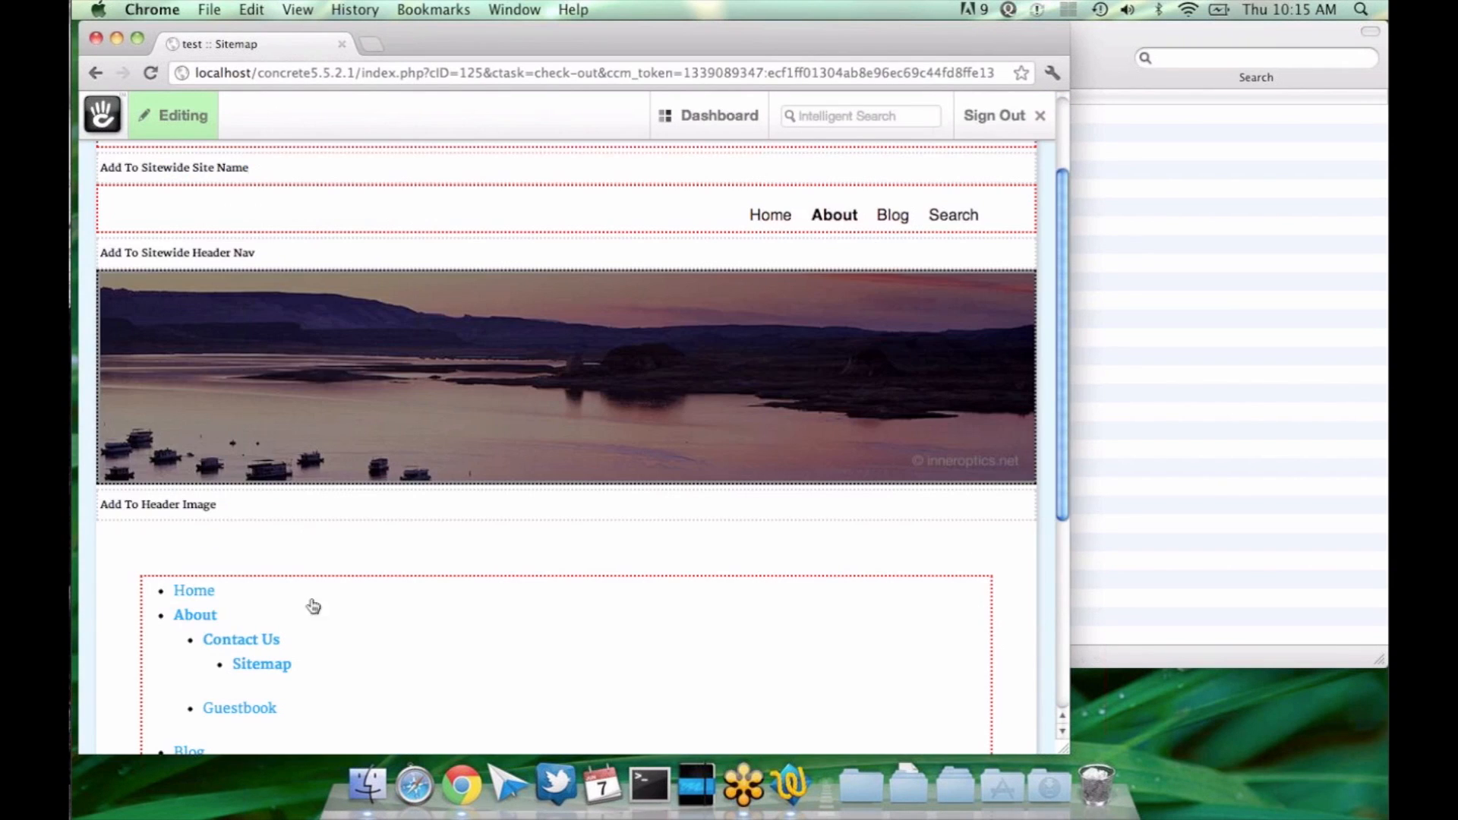
{"action": "left_click", "coordinate": [313, 606]}
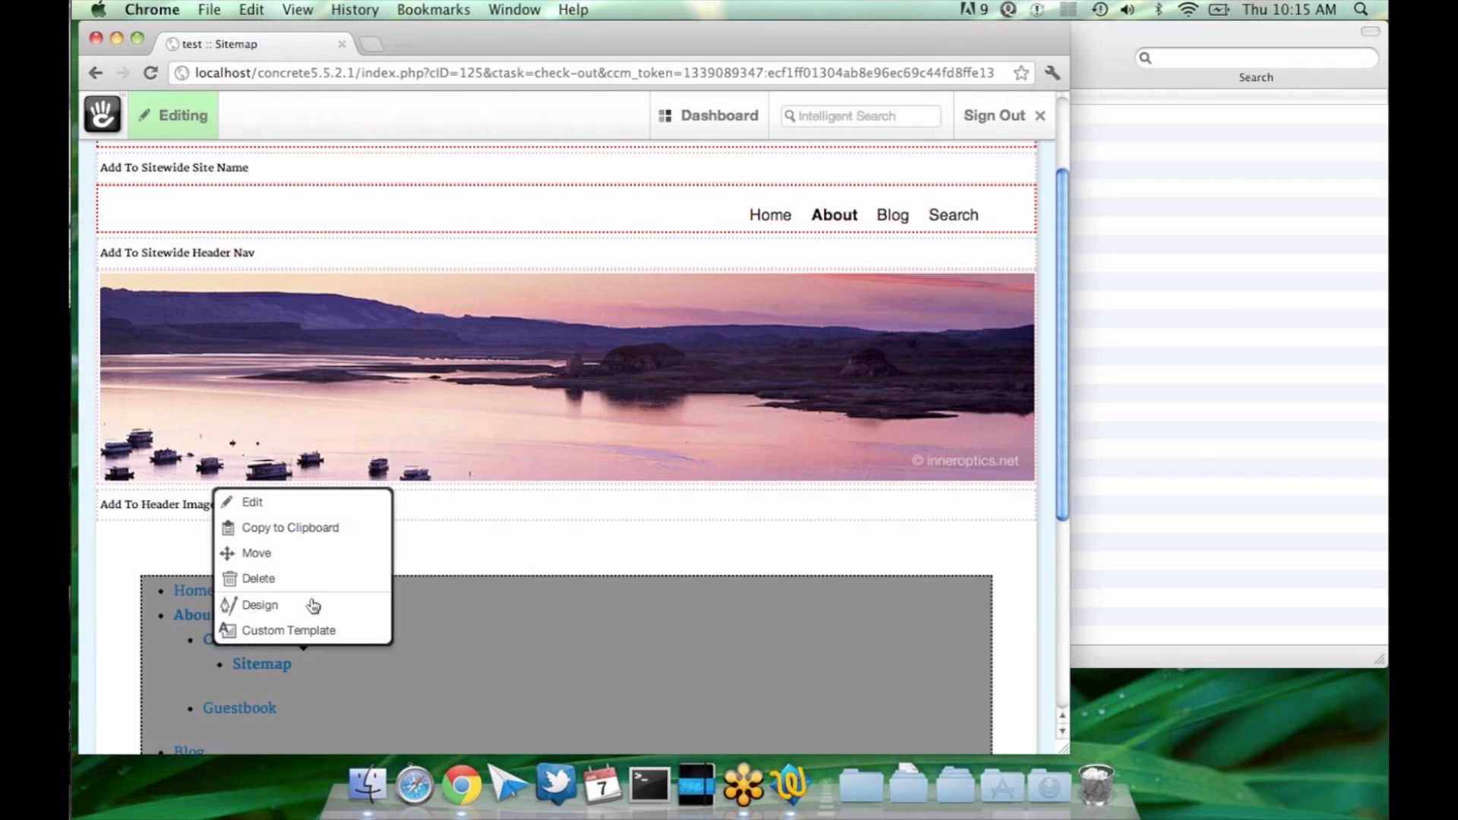
{"action": "left_click", "coordinate": [314, 579]}
Step: Open the settings for a new Auto-Nav block in the Sitemap page's Main area and preview its top-level navigation
{"action": "left_click", "coordinate": [342, 594]}
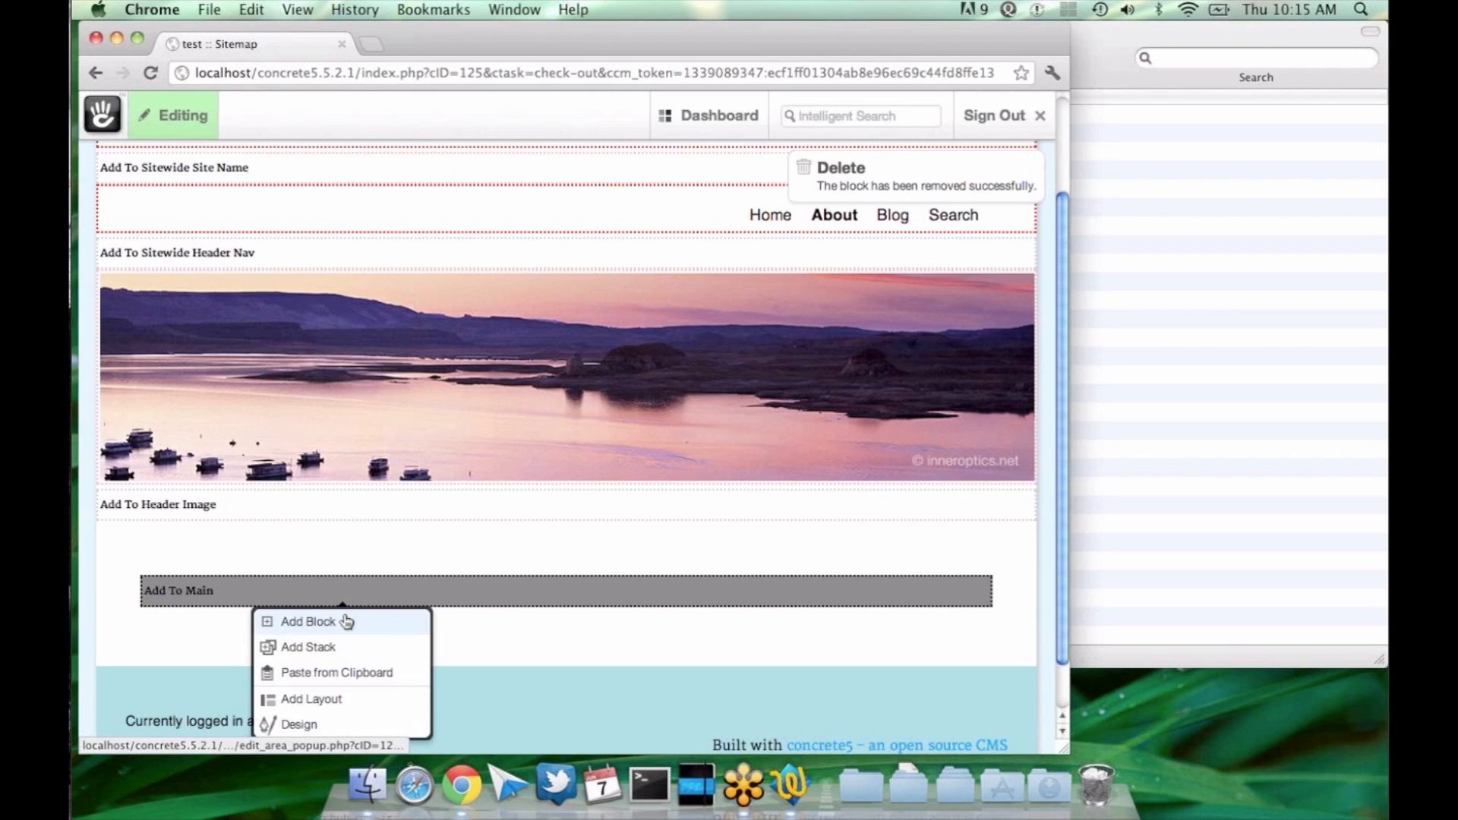
{"action": "left_click", "coordinate": [346, 622]}
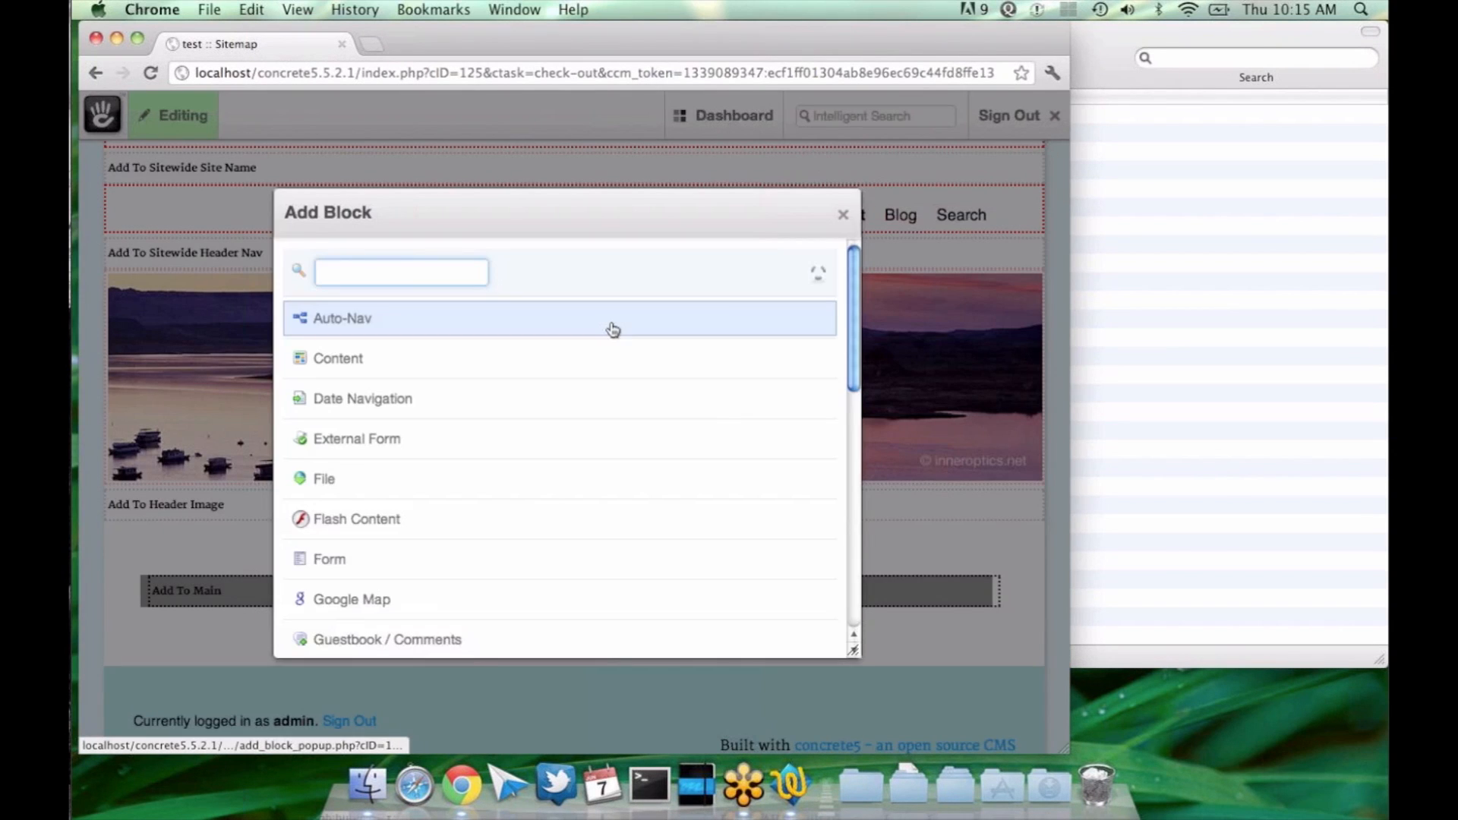
{"action": "left_click", "coordinate": [612, 329]}
{"action": "left_click", "coordinate": [412, 276]}
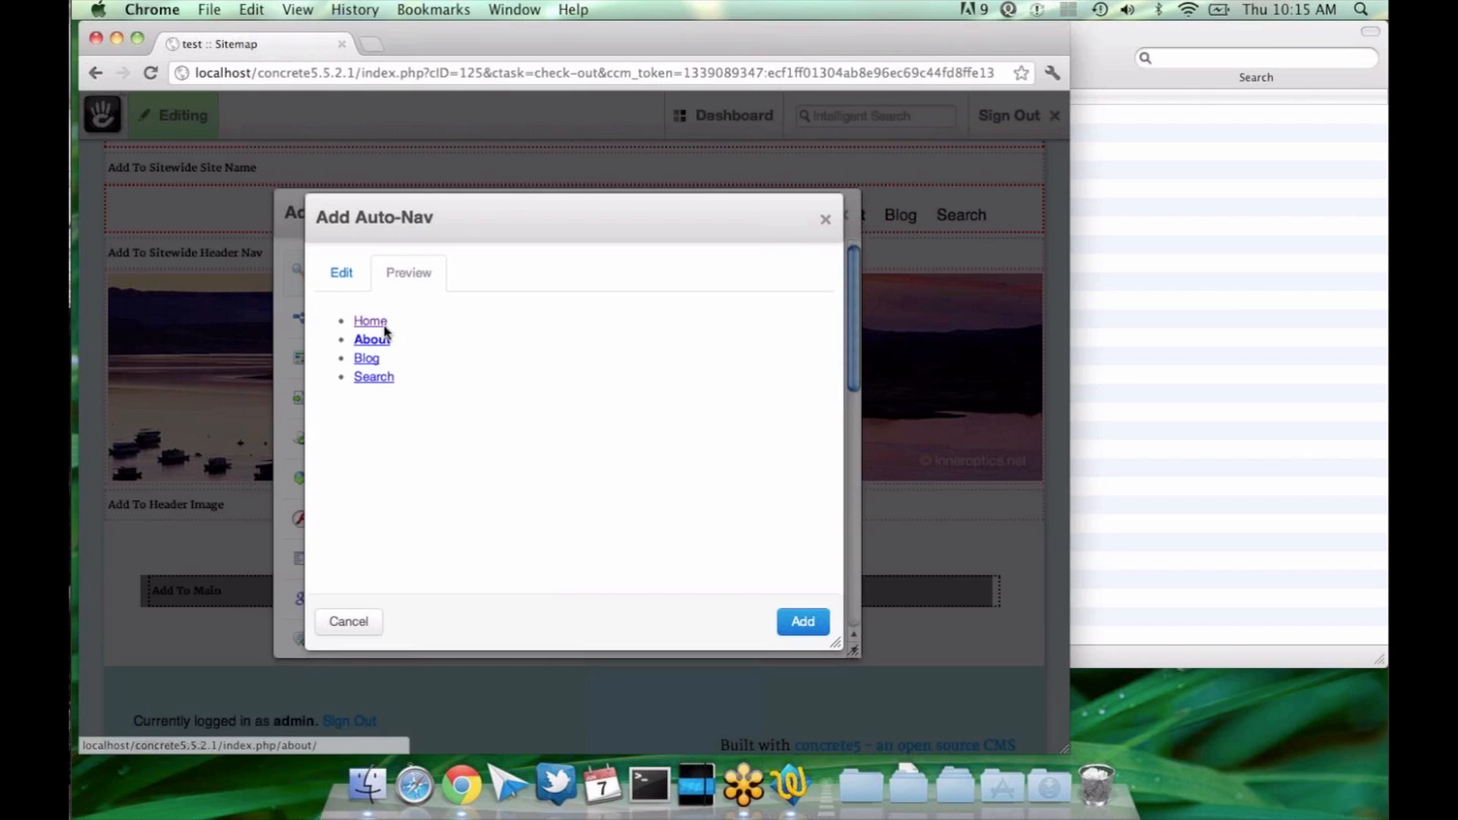
{"action": "left_click", "coordinate": [348, 281]}
Step: Set the Auto-Nav block to display pages at the second level, and preview the resulting navigation
{"action": "left_click", "coordinate": [398, 456]}
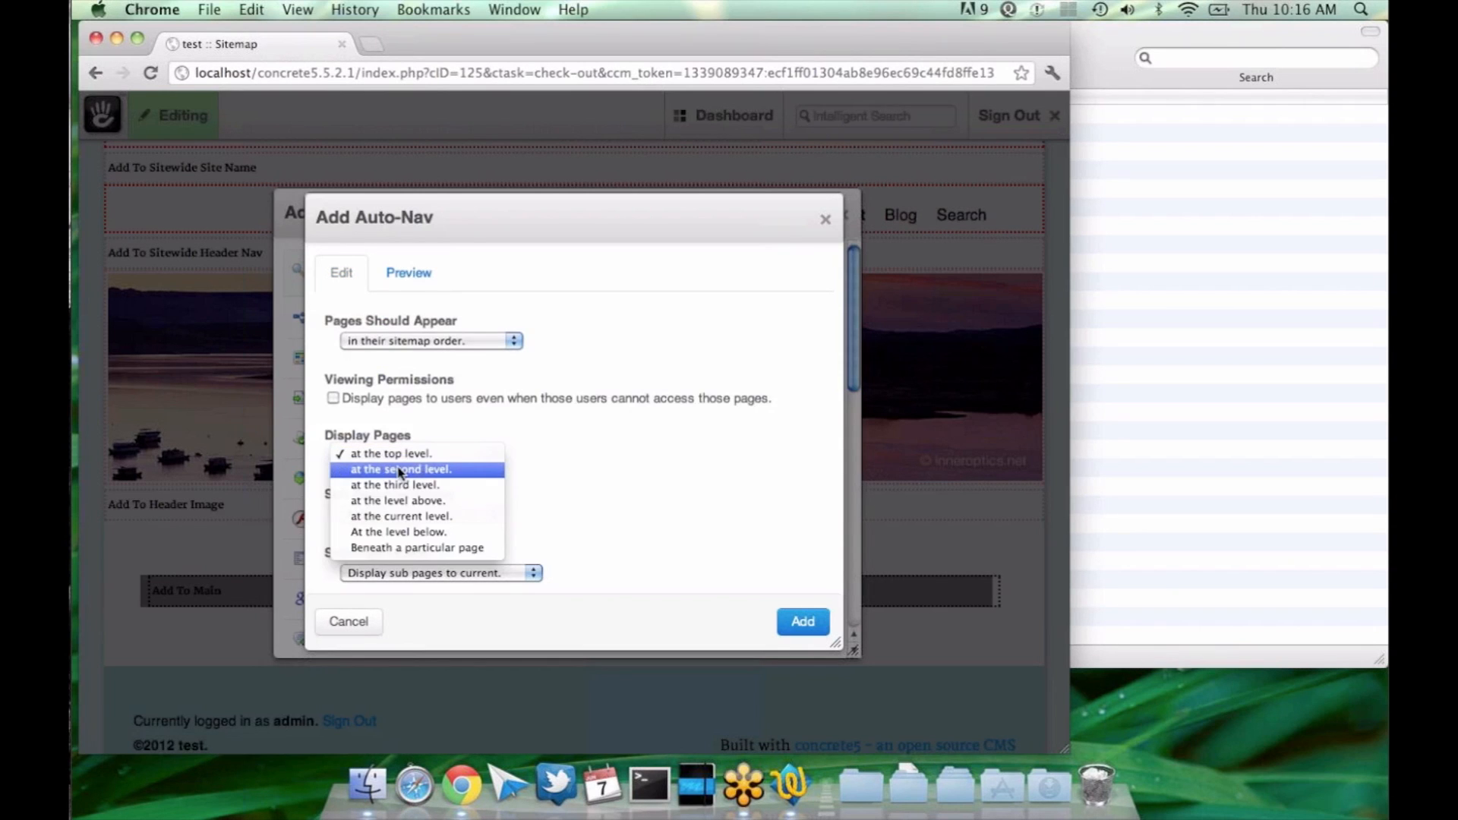
{"action": "left_click", "coordinate": [399, 470]}
{"action": "left_click", "coordinate": [408, 273]}
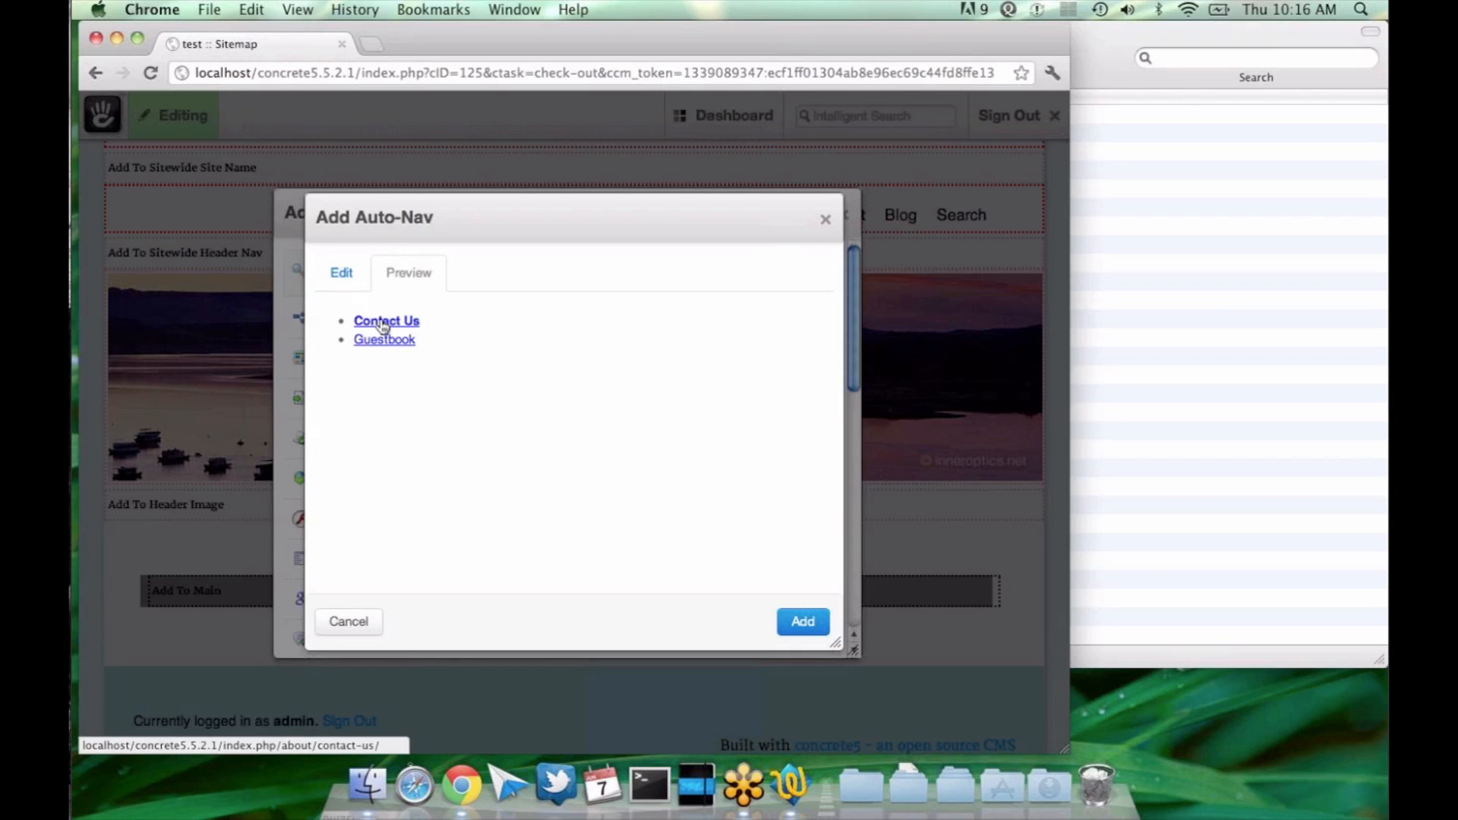
{"action": "left_click", "coordinate": [343, 278]}
Step: Set the Auto-Nav block to display pages at the third level, and preview the resulting navigation
{"action": "left_click", "coordinate": [423, 457]}
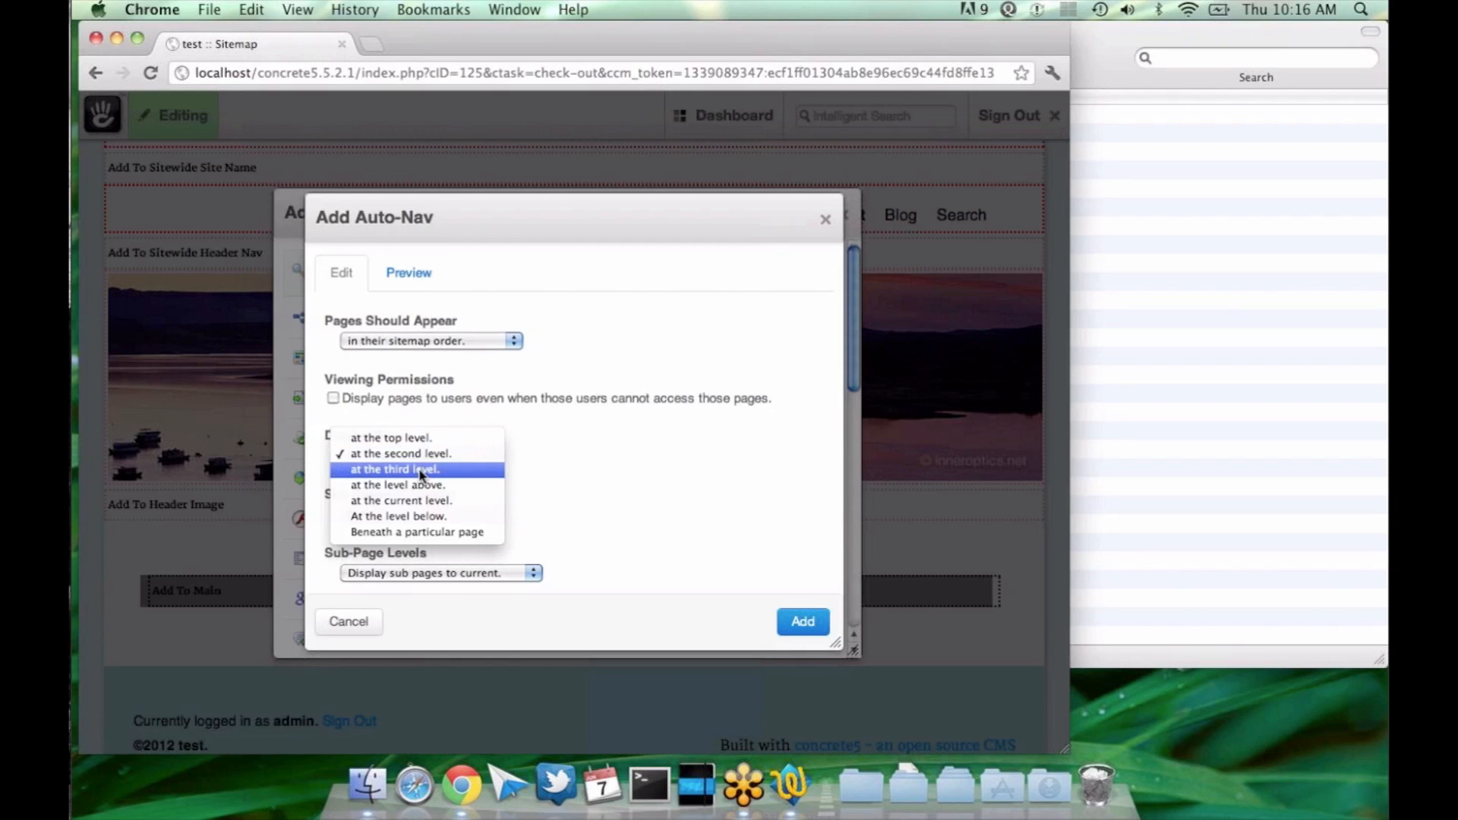
{"action": "left_click", "coordinate": [422, 471]}
{"action": "left_click", "coordinate": [418, 281]}
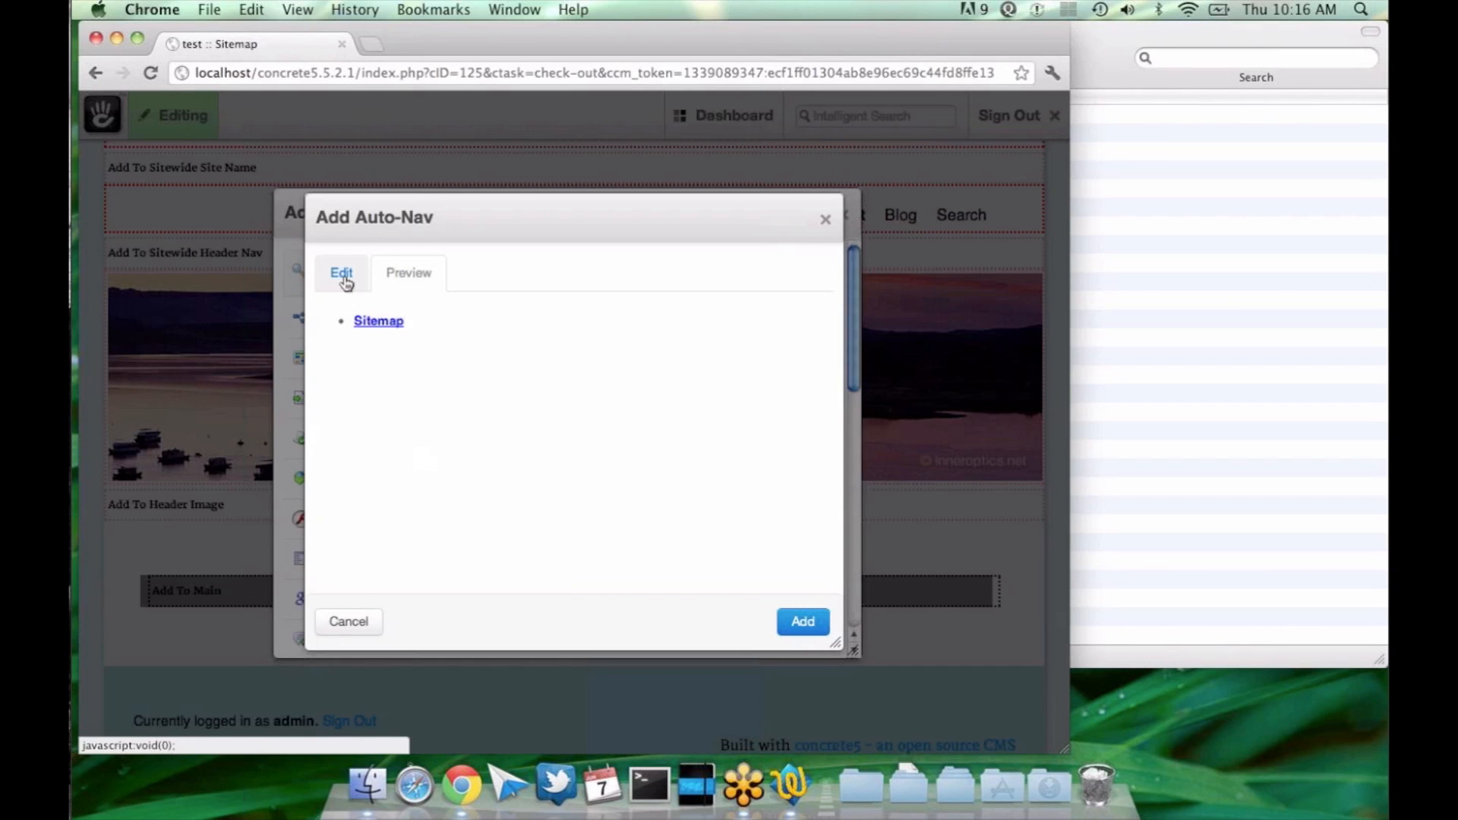
{"action": "left_click", "coordinate": [345, 281]}
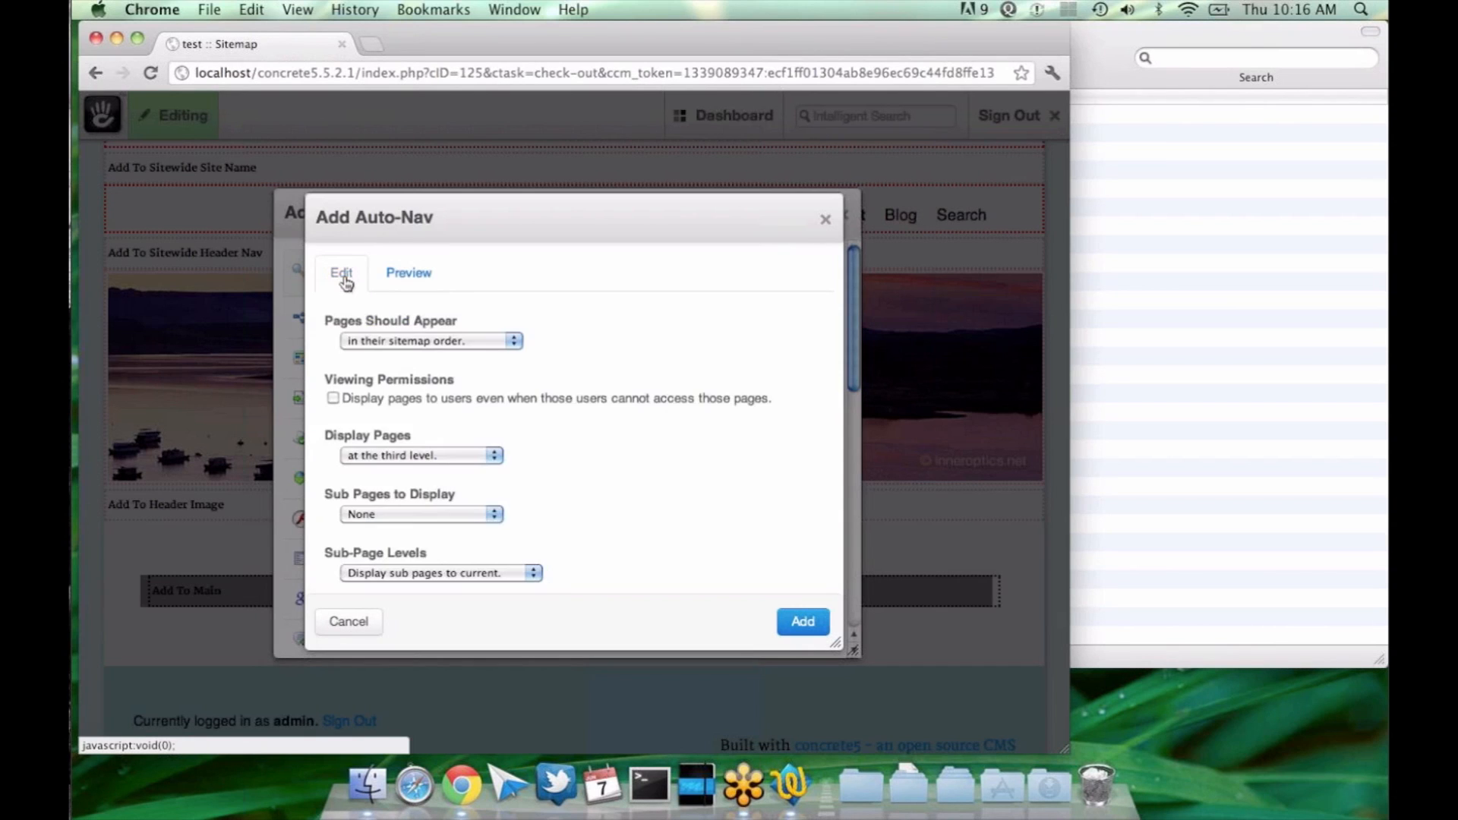
Step: Set the Auto-Nav block to display pages at the level above, and preview the resulting navigation
{"action": "left_click", "coordinate": [413, 458]}
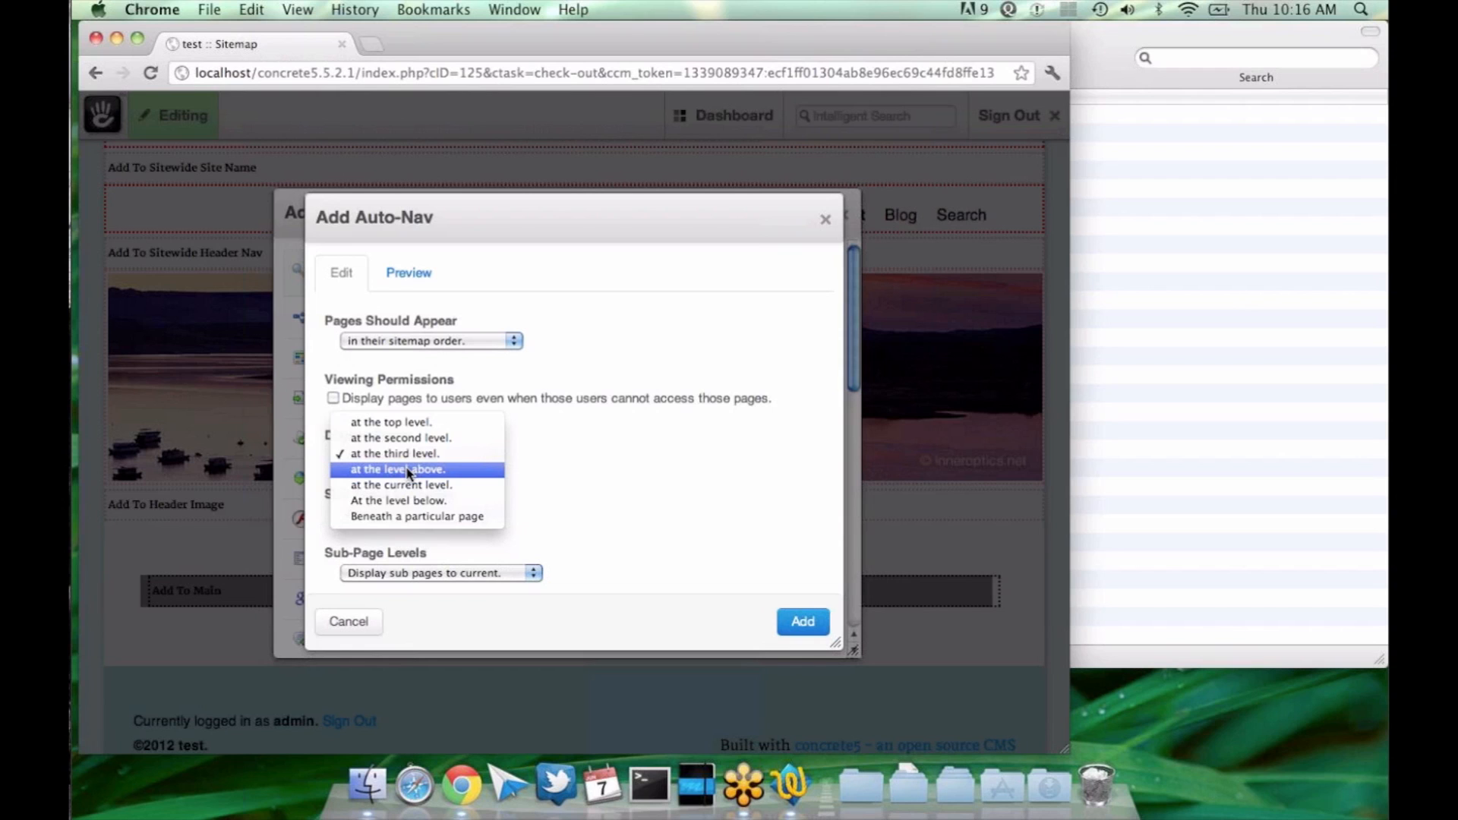
{"action": "left_click", "coordinate": [410, 471]}
{"action": "left_click", "coordinate": [393, 274]}
{"action": "left_click", "coordinate": [343, 273]}
{"action": "left_click", "coordinate": [420, 454]}
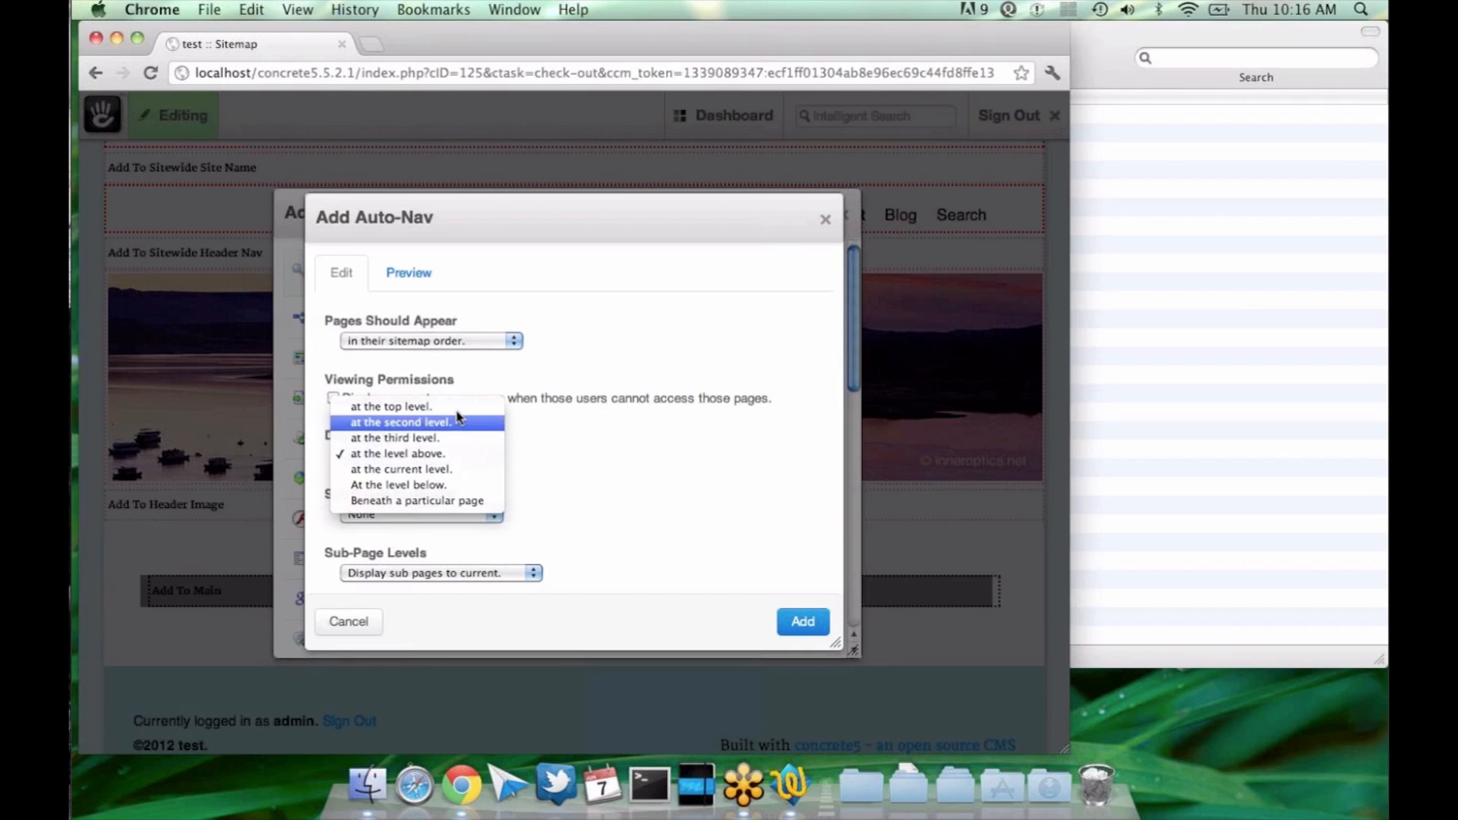
{"action": "left_click", "coordinate": [447, 458]}
{"action": "left_click", "coordinate": [422, 283]}
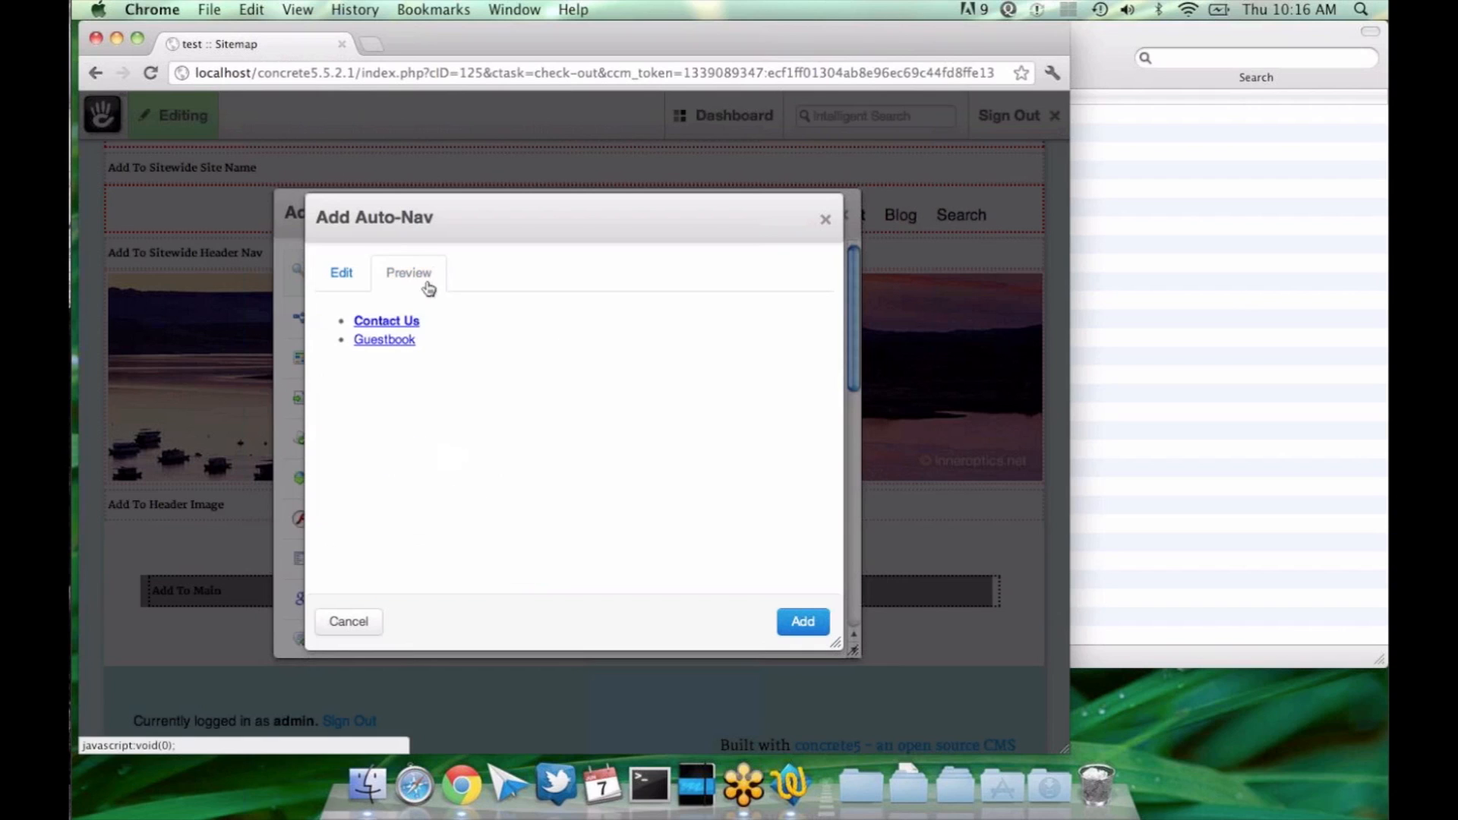
{"action": "left_click", "coordinate": [343, 282]}
Step: Set the Auto-Nav block to display pages at the current level, and preview the resulting navigation
{"action": "left_click", "coordinate": [379, 456]}
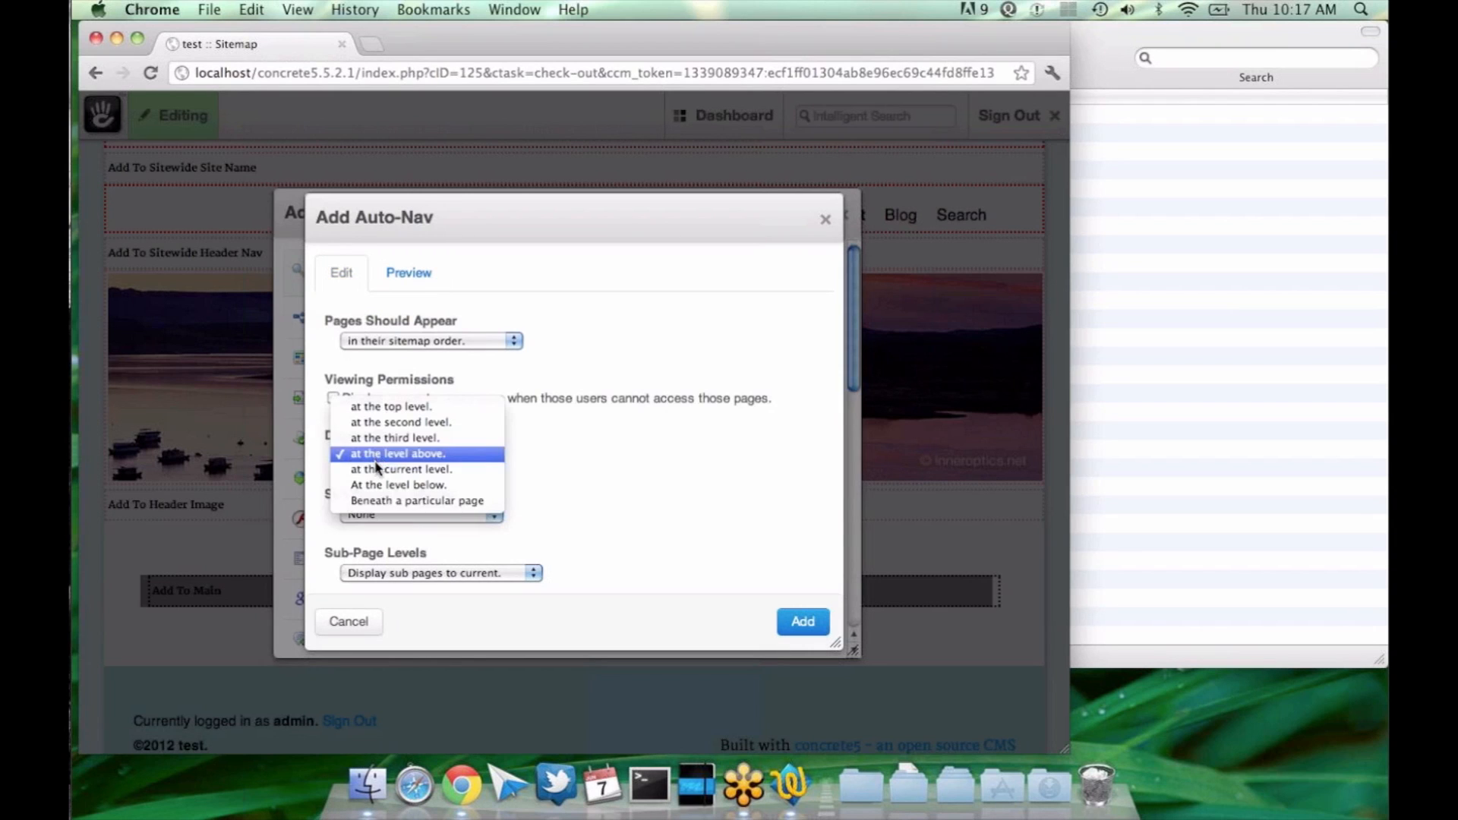
{"action": "left_click", "coordinate": [383, 471]}
{"action": "left_click", "coordinate": [408, 274]}
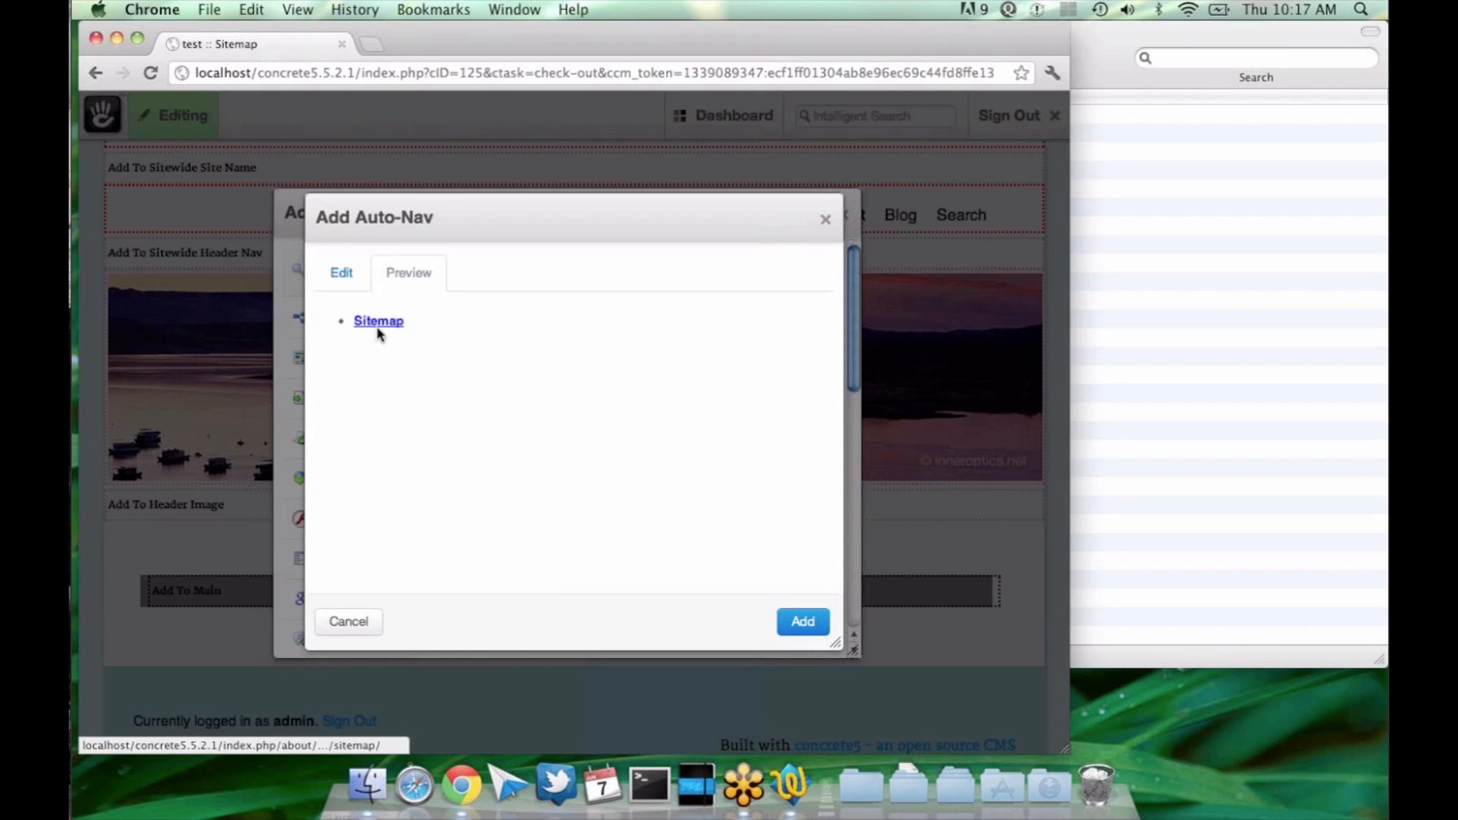
{"action": "left_click", "coordinate": [351, 271]}
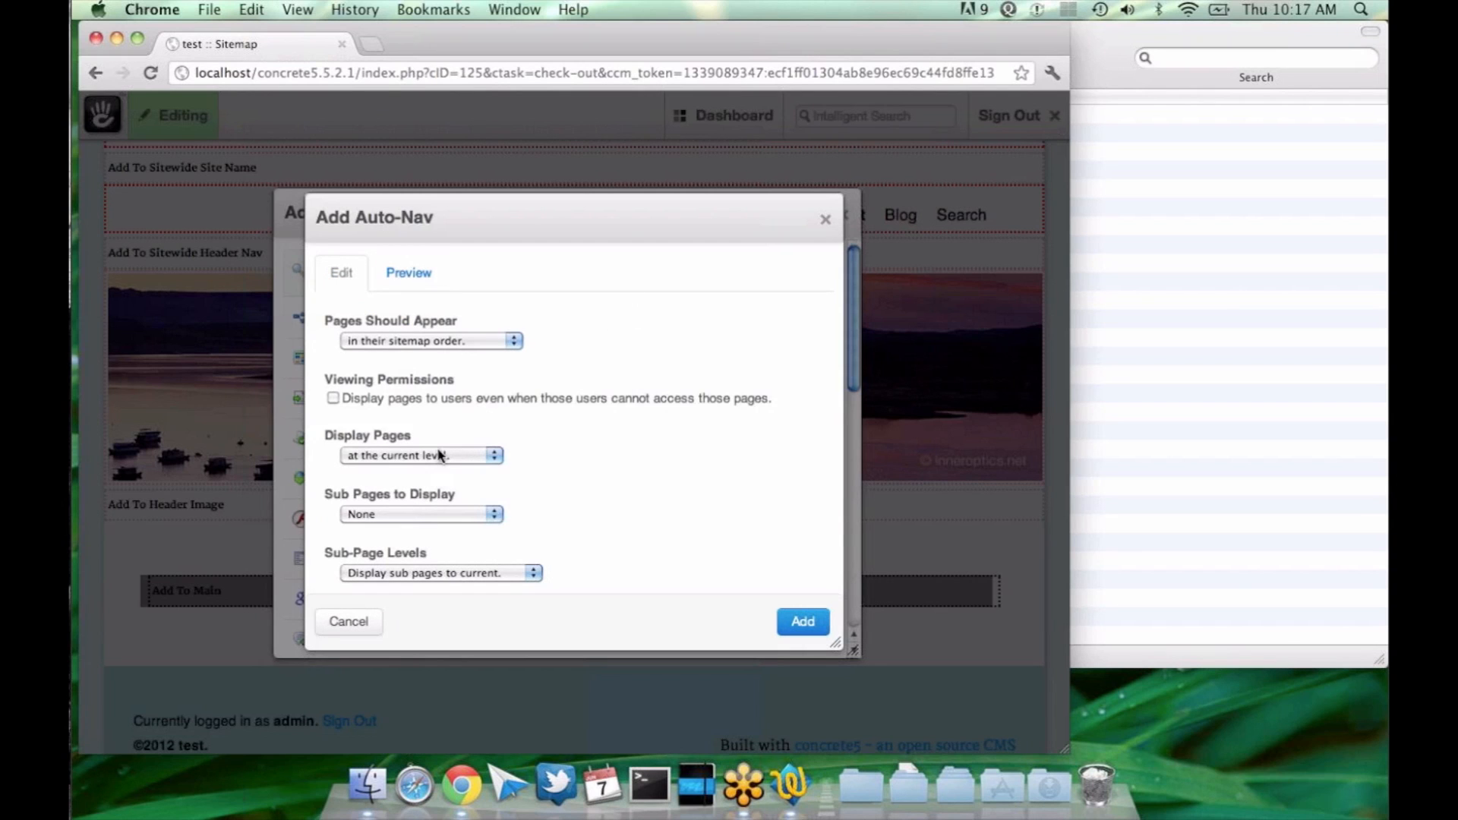
Step: Set the Auto-Nav block to display pages at the level below, and preview the resulting navigation
{"action": "left_click", "coordinate": [479, 454]}
{"action": "left_click", "coordinate": [439, 469]}
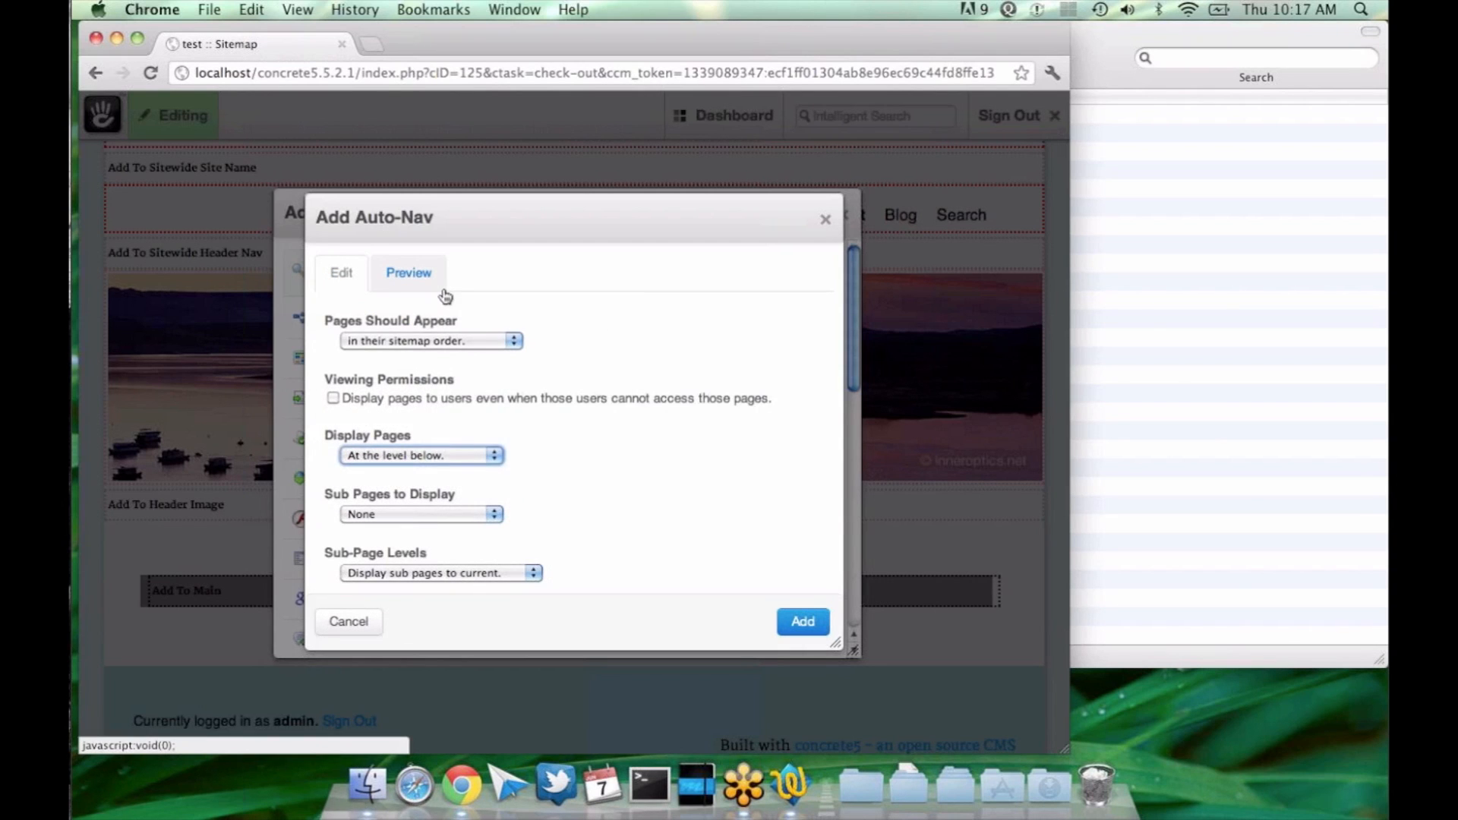
{"action": "left_click", "coordinate": [410, 275]}
{"action": "left_click", "coordinate": [342, 273]}
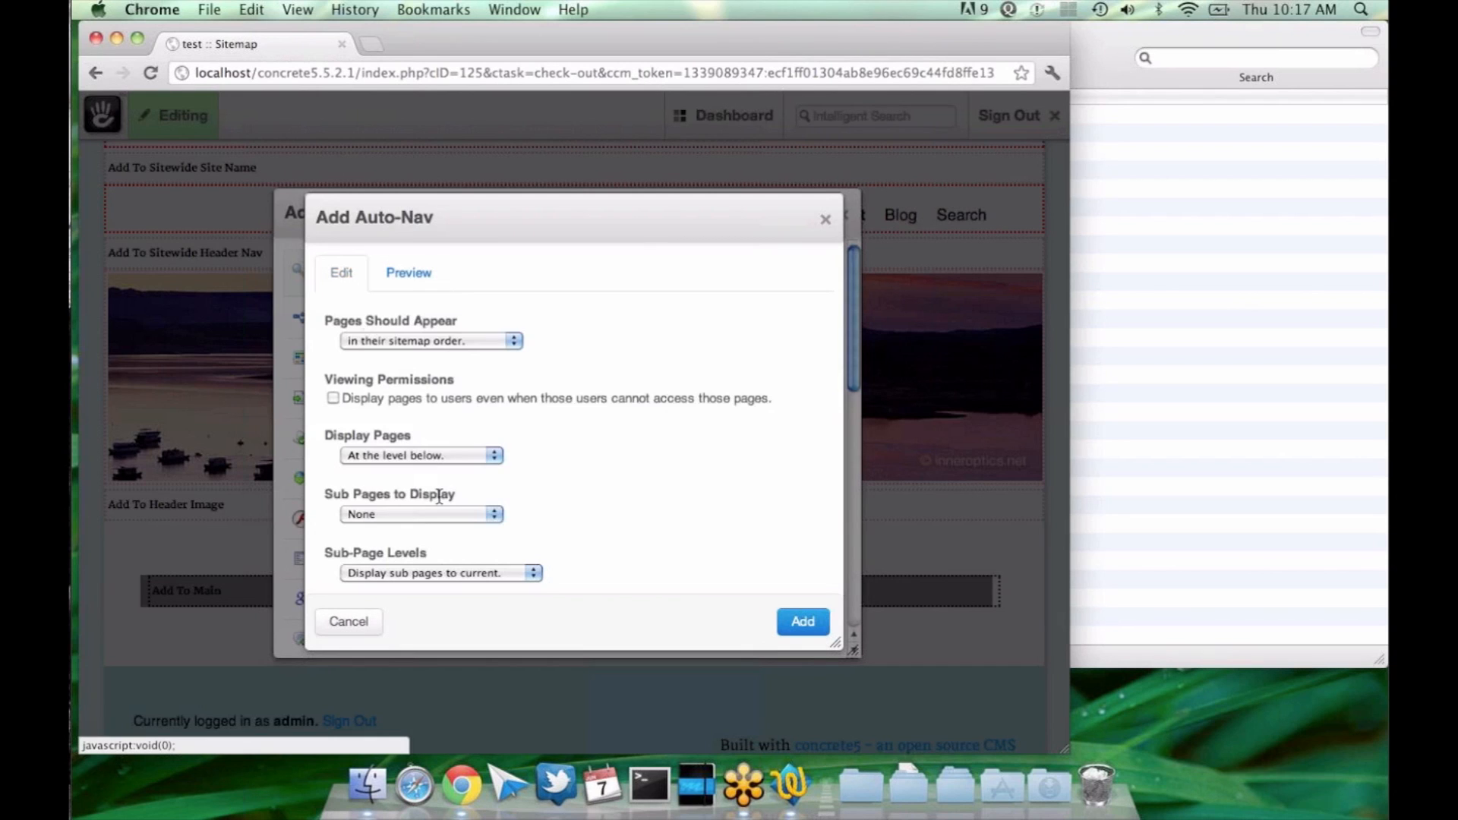
Step: Set the Auto-Nav block to display pages beneath a particular page, choose Blog as that page, and preview the navigation
{"action": "left_click", "coordinate": [425, 455]}
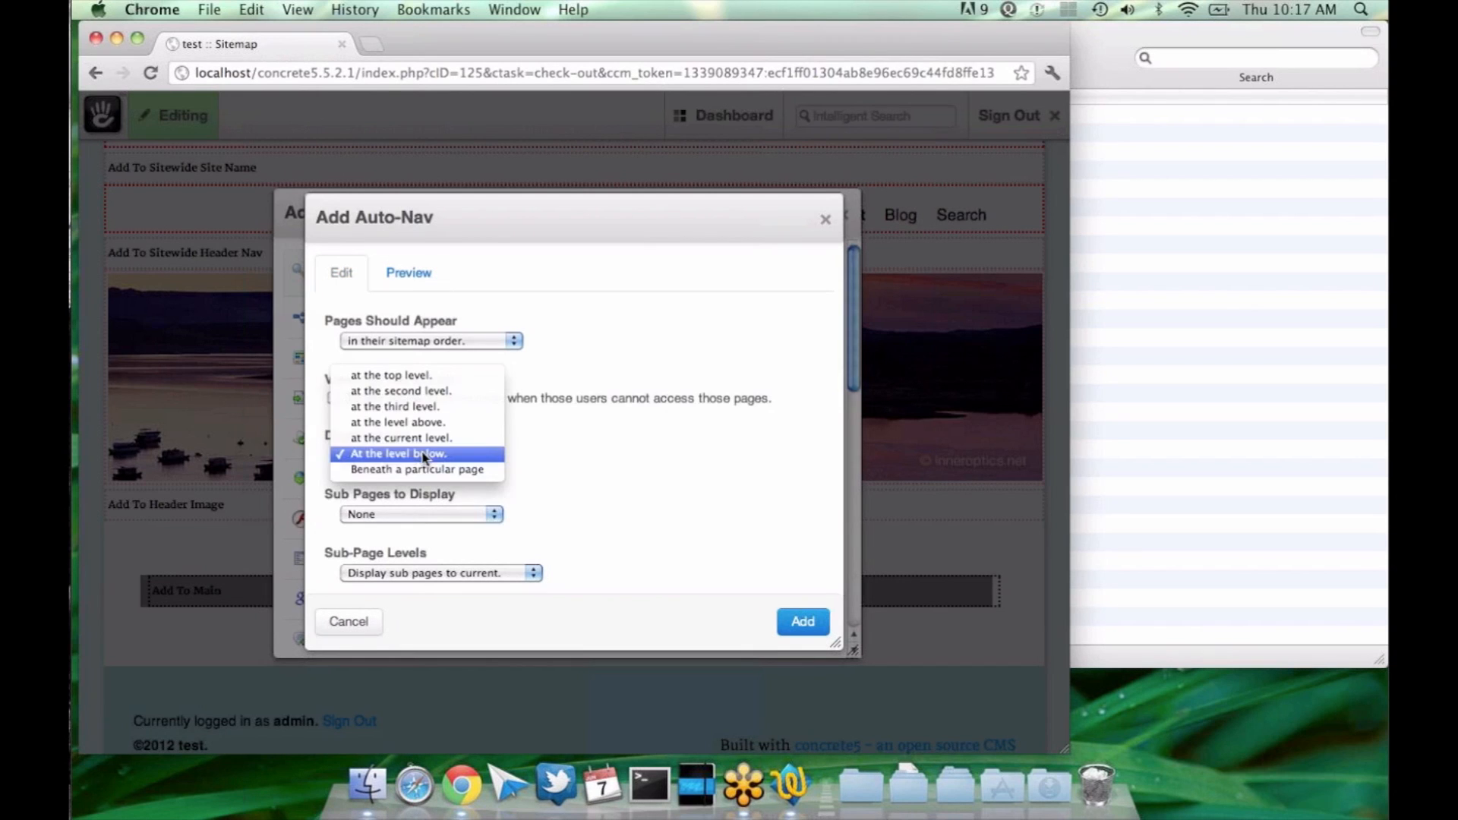
{"action": "left_click", "coordinate": [424, 468]}
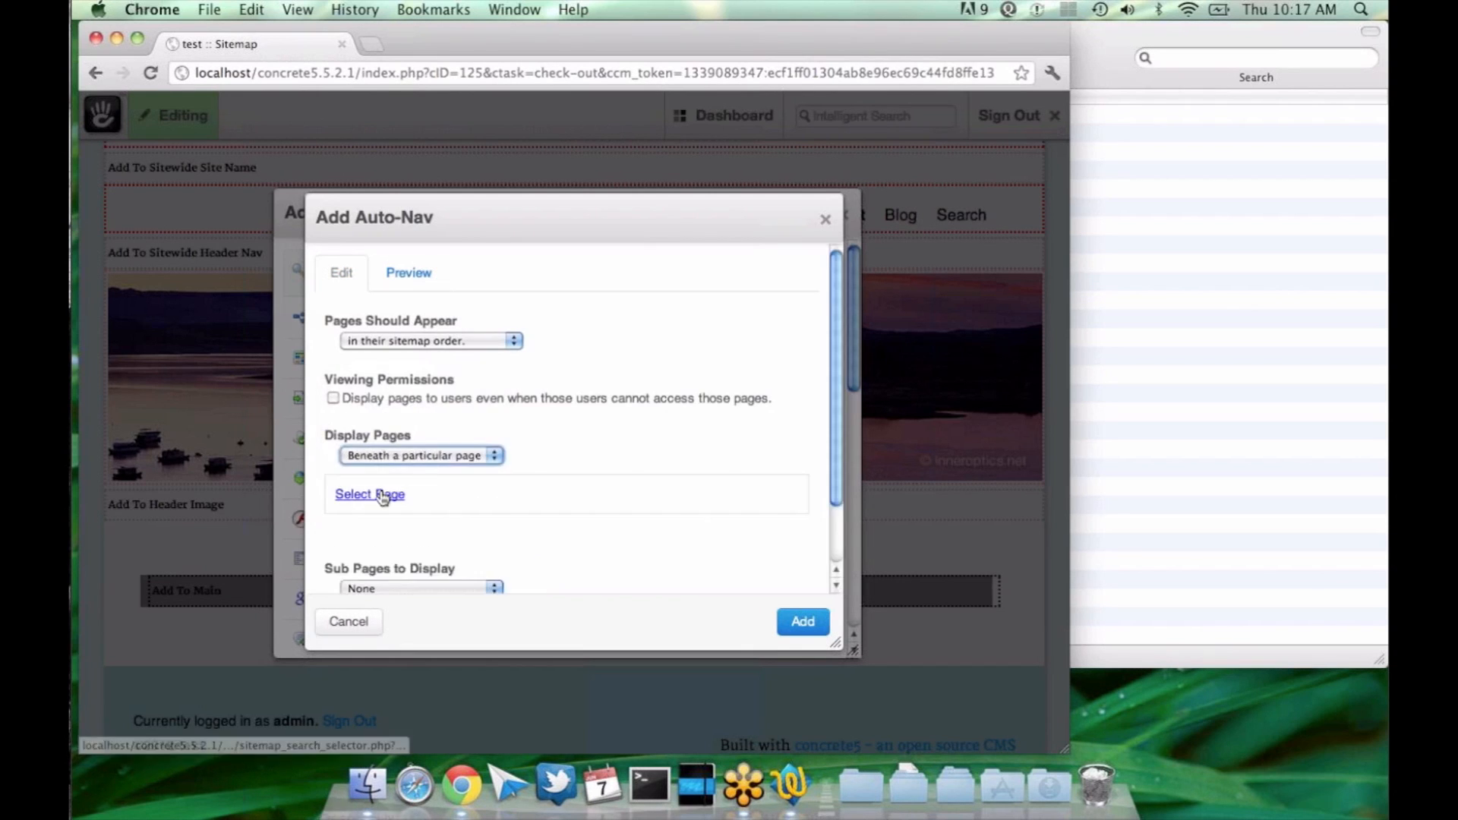
{"action": "left_click", "coordinate": [382, 495]}
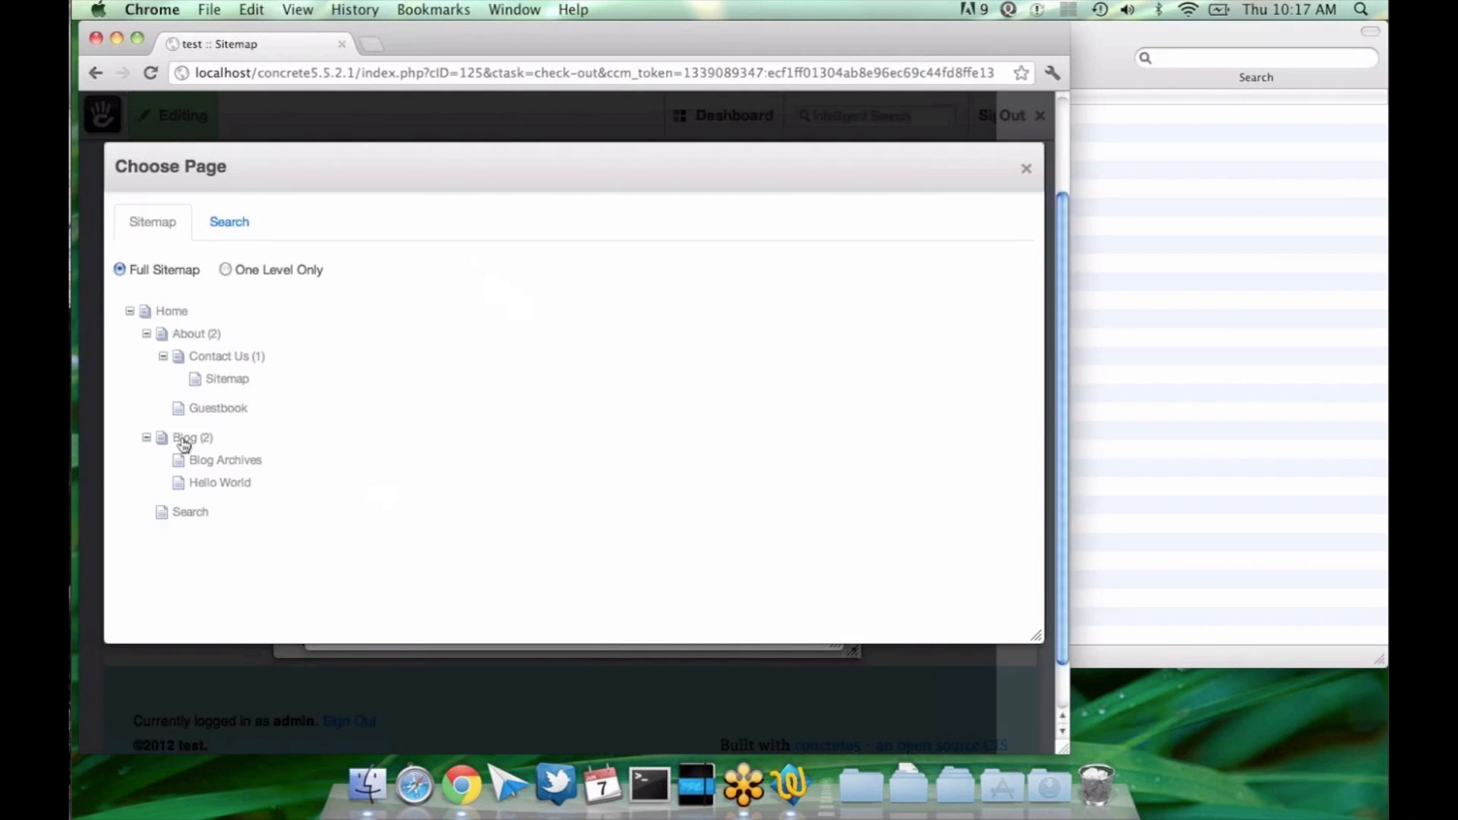
{"action": "left_click", "coordinate": [183, 440]}
{"action": "left_click", "coordinate": [410, 273]}
{"action": "left_click", "coordinate": [341, 274]}
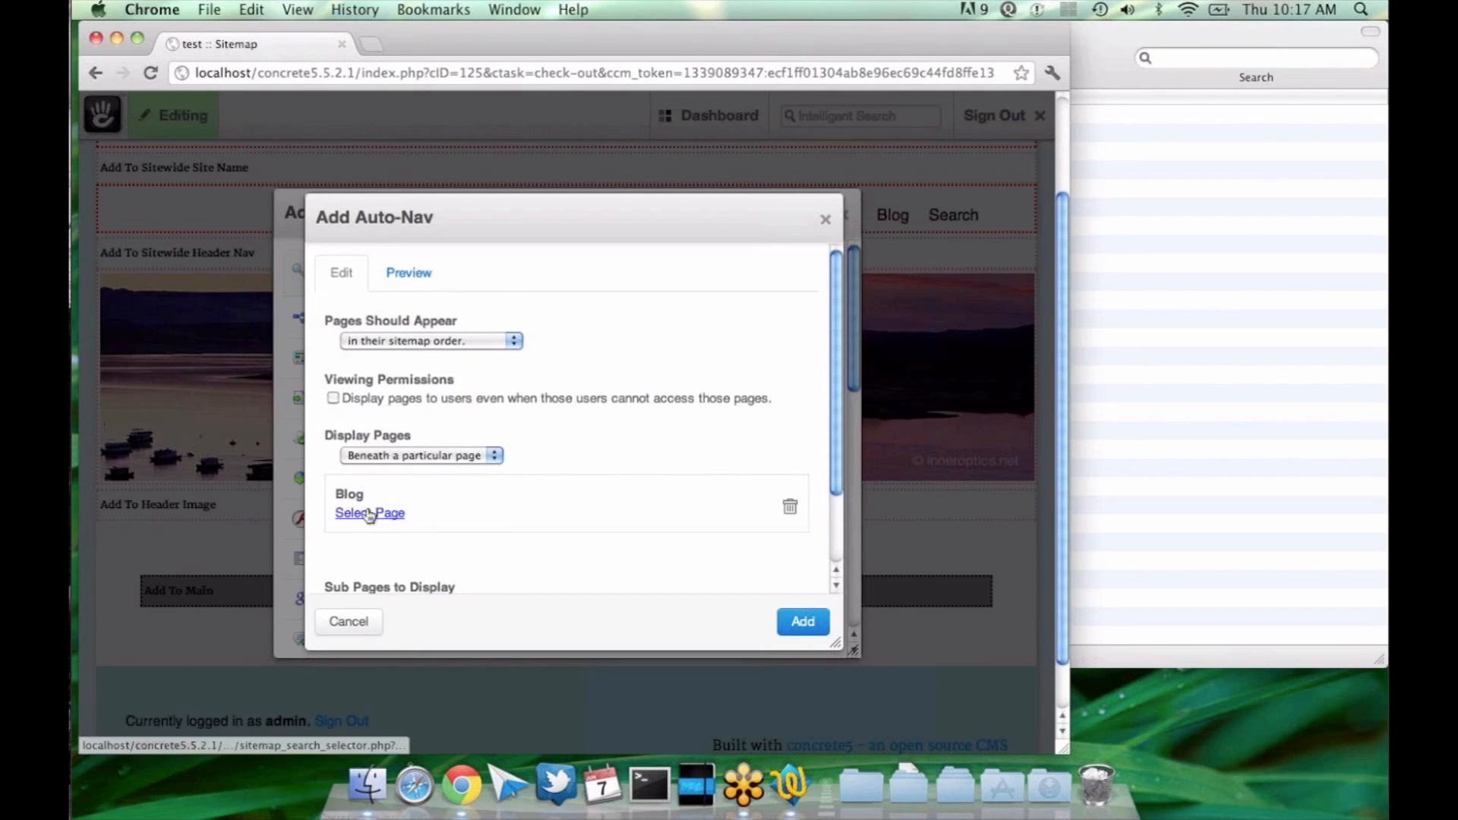
{"action": "left_click", "coordinate": [419, 268]}
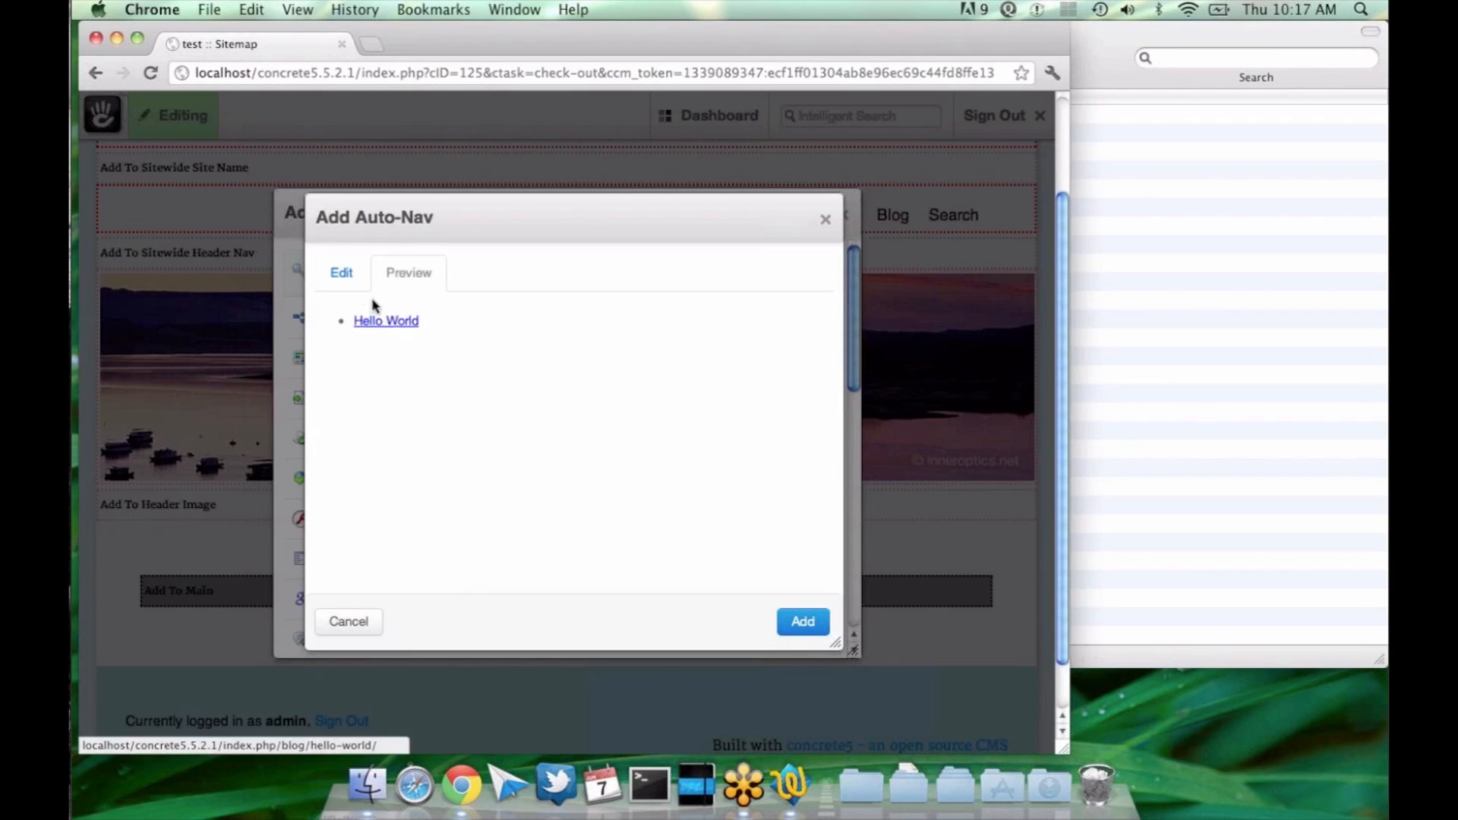
{"action": "left_click", "coordinate": [342, 273]}
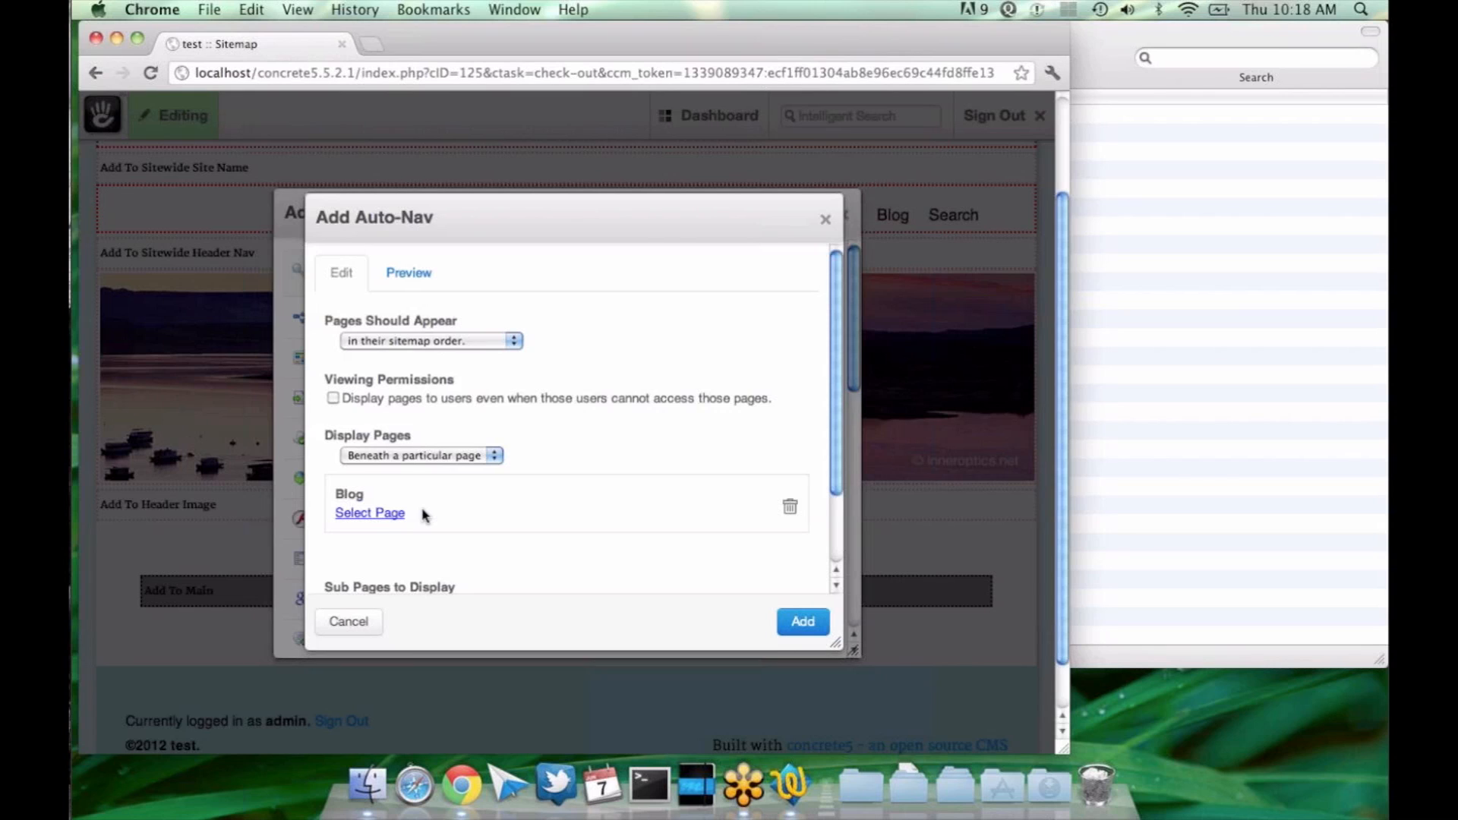
Step: Check the available Display Pages choices and preview the navigation beneath the Blog page again
{"action": "left_click", "coordinate": [383, 456]}
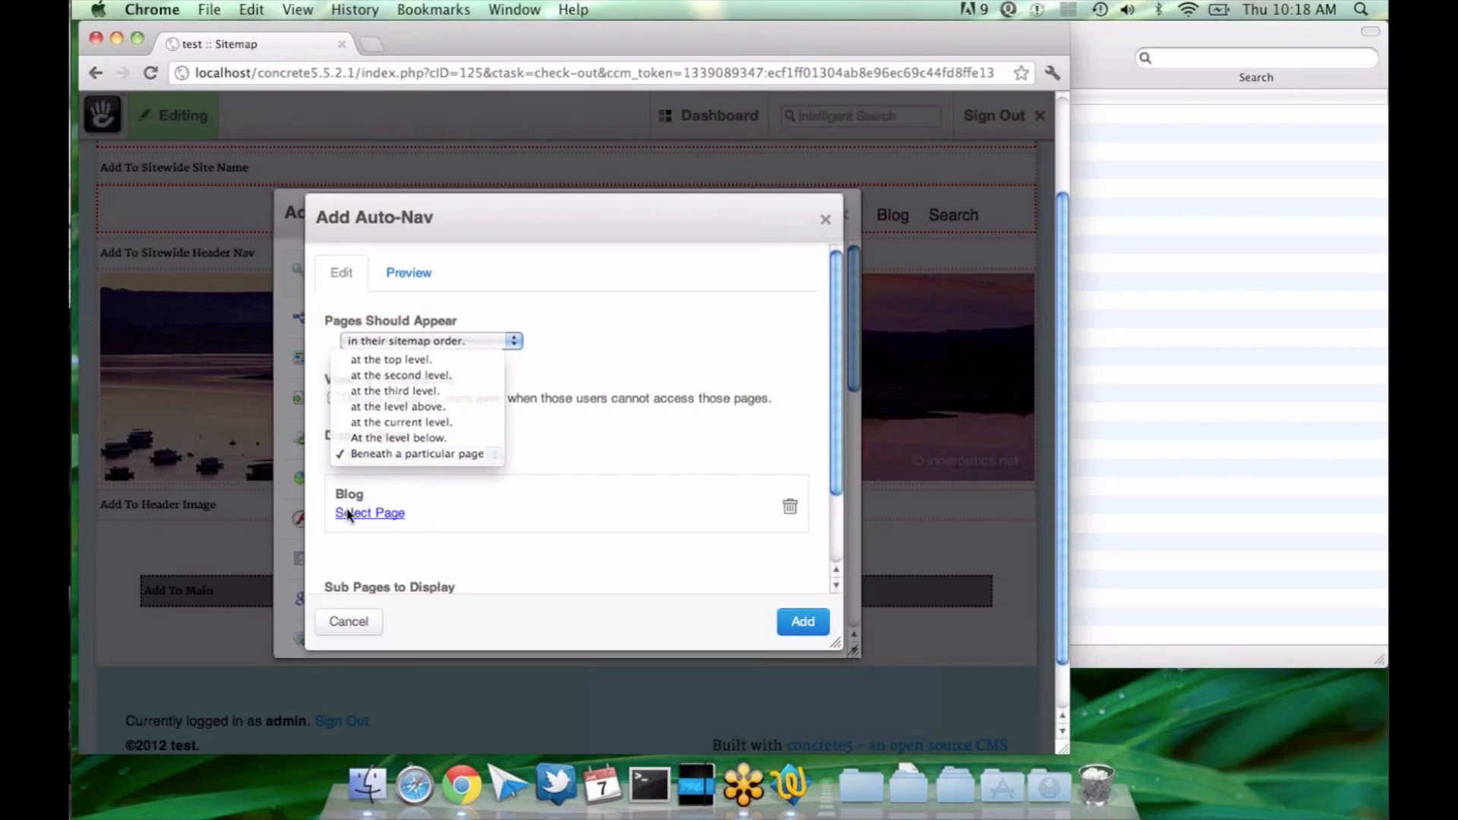
{"action": "left_click", "coordinate": [347, 515]}
{"action": "left_click", "coordinate": [410, 277]}
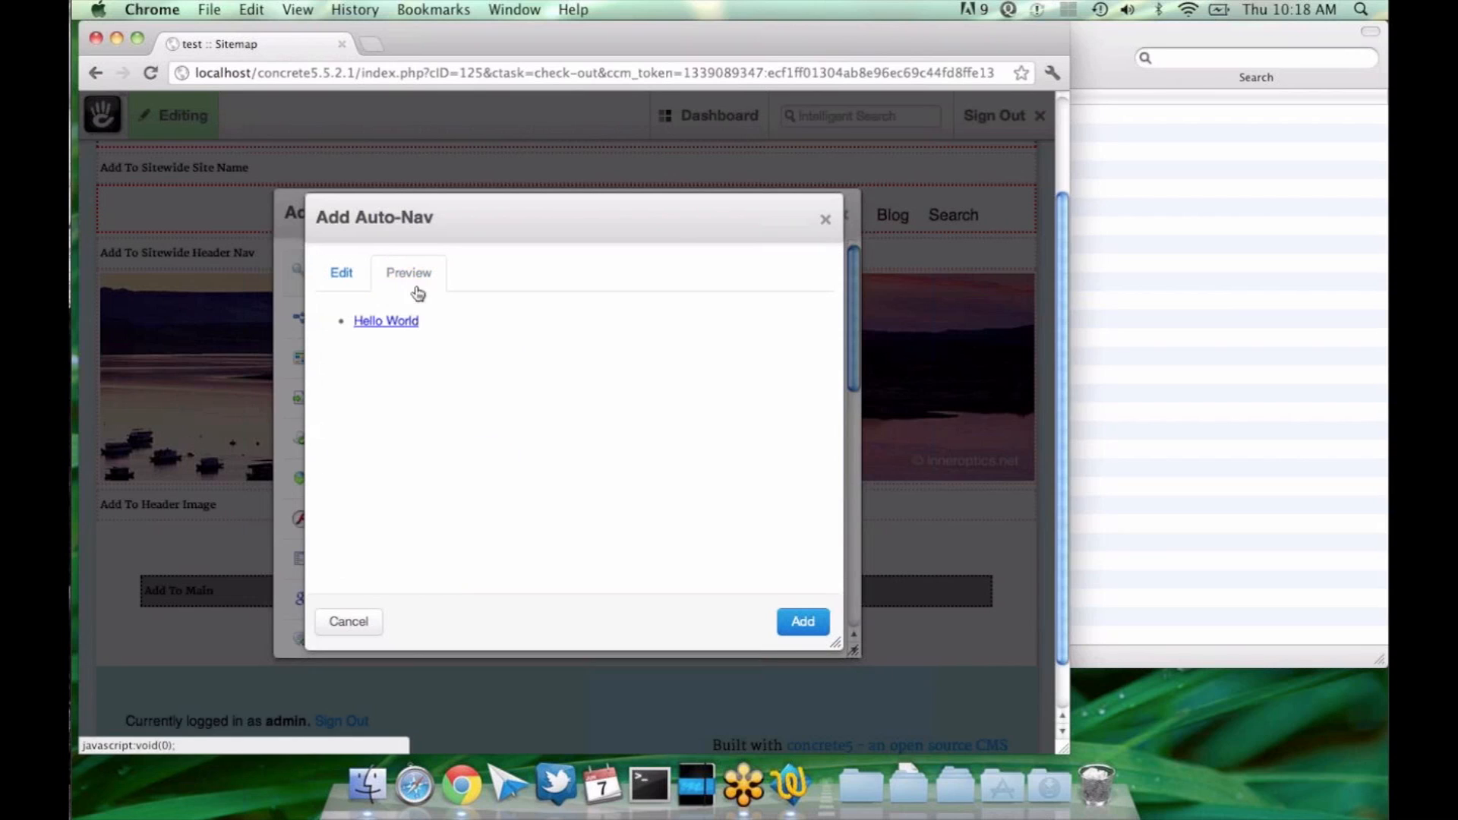
{"action": "left_click", "coordinate": [355, 286]}
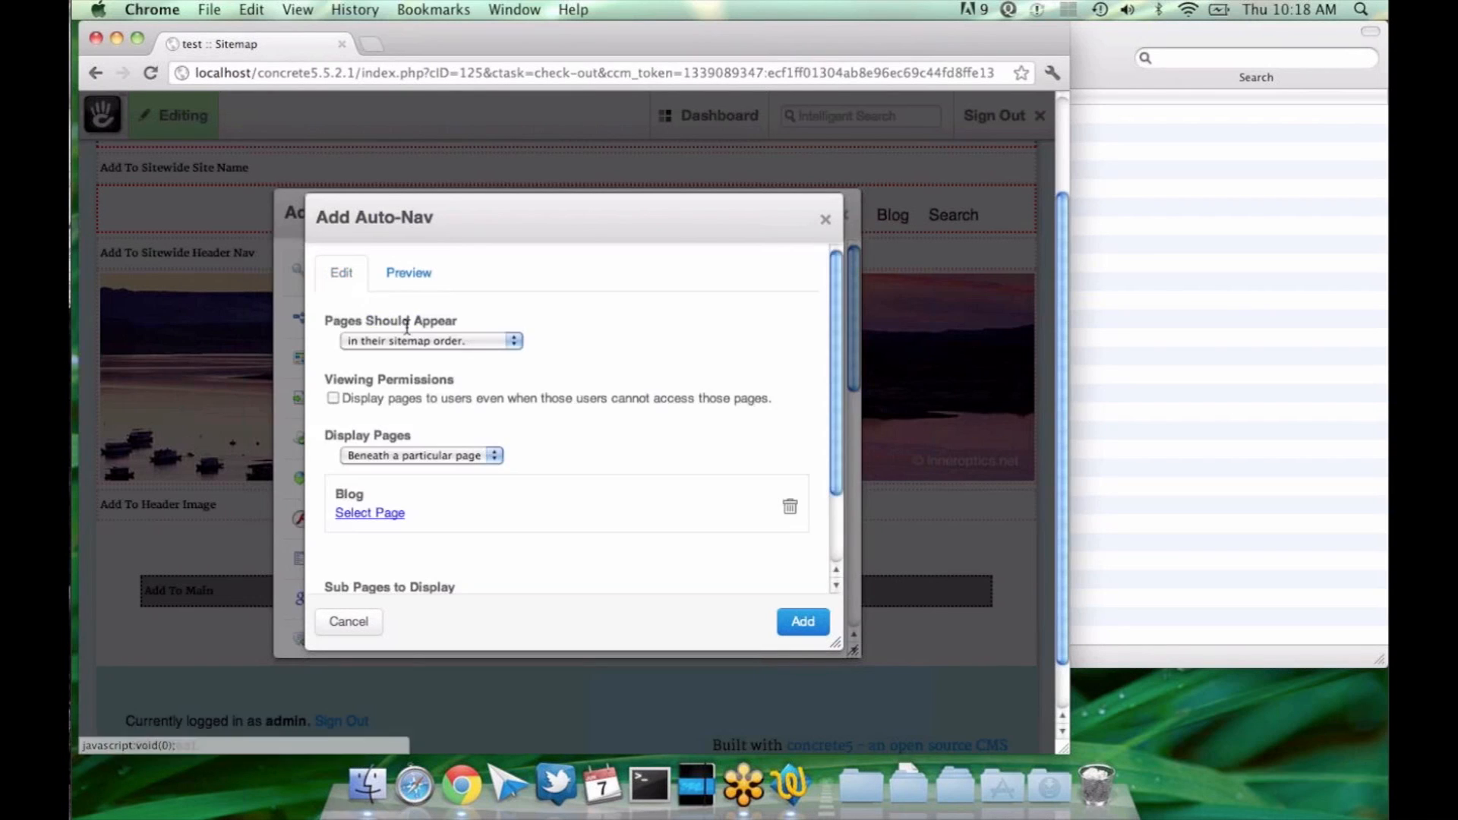
Step: Look over the Auto-Nav block's settings, from the page order down to the sub-page levels
{"action": "scroll", "coordinate": [430, 472], "scroll_direction": "down", "scroll_amount": 2}
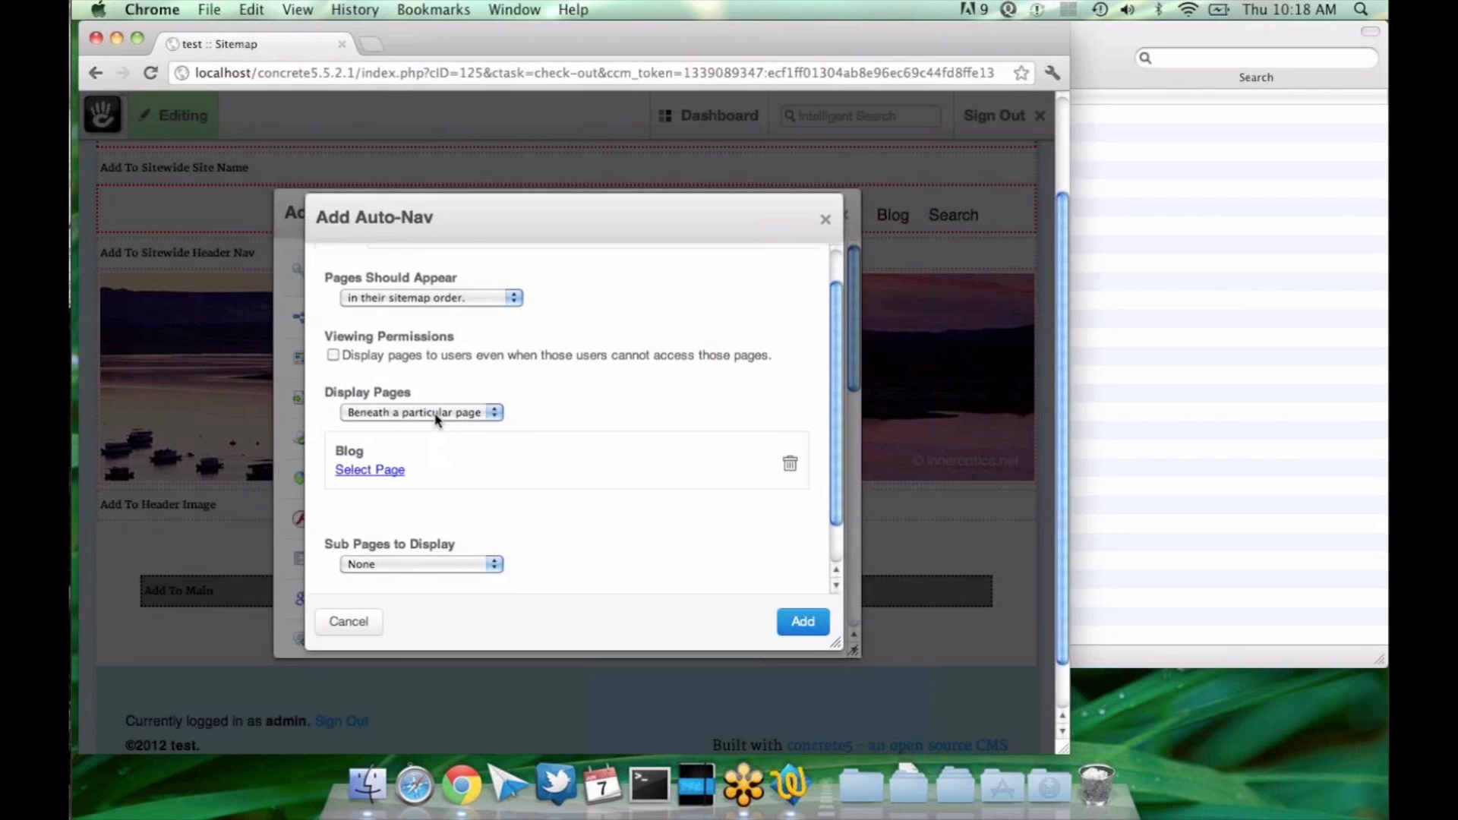
{"action": "scroll", "coordinate": [442, 309], "scroll_direction": "up", "scroll_amount": 2}
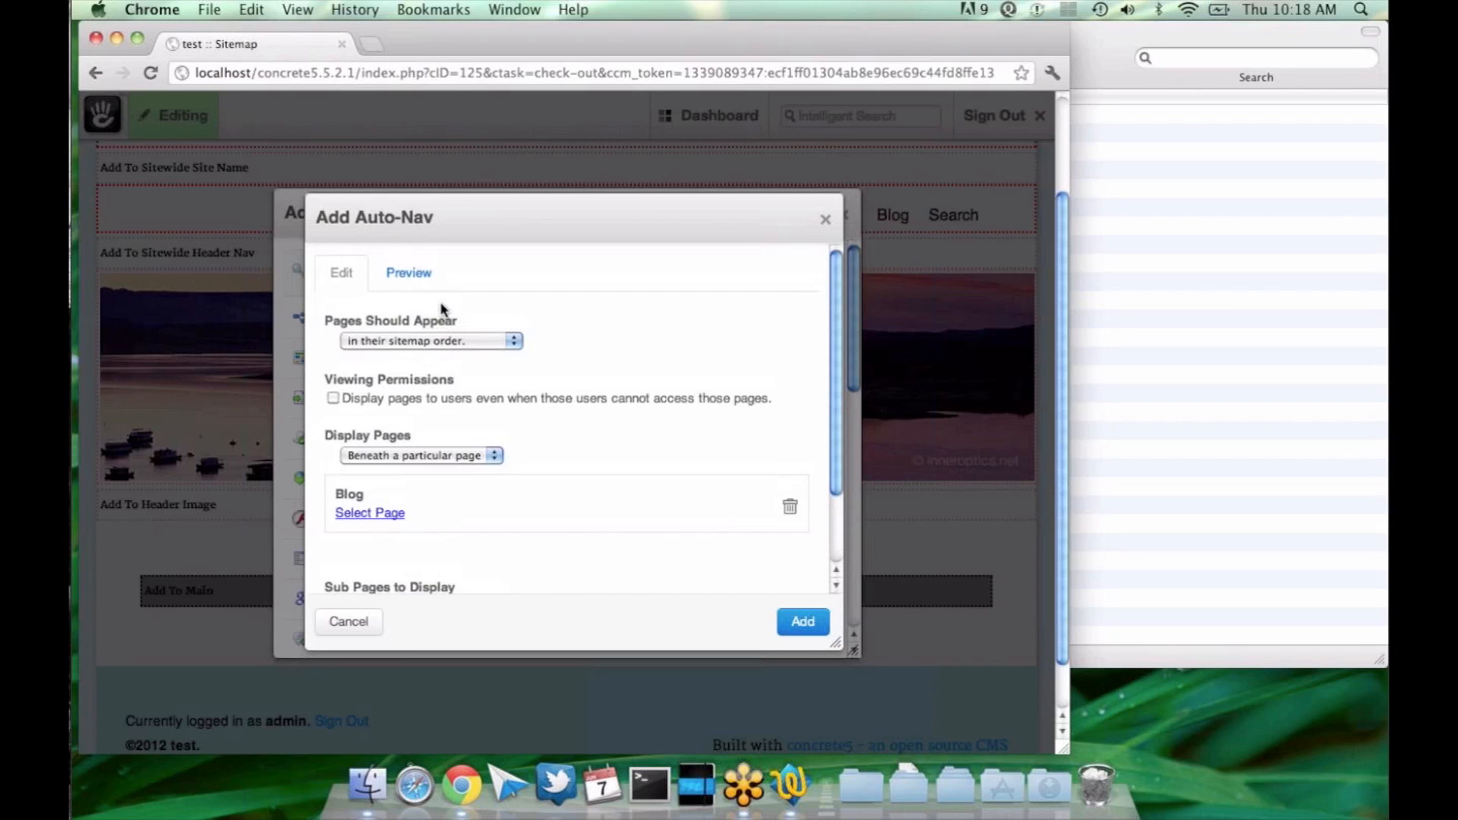
{"action": "scroll", "coordinate": [441, 309], "scroll_direction": "up", "scroll_amount": 2}
{"action": "scroll", "coordinate": [441, 309], "scroll_direction": "up", "scroll_amount": 2}
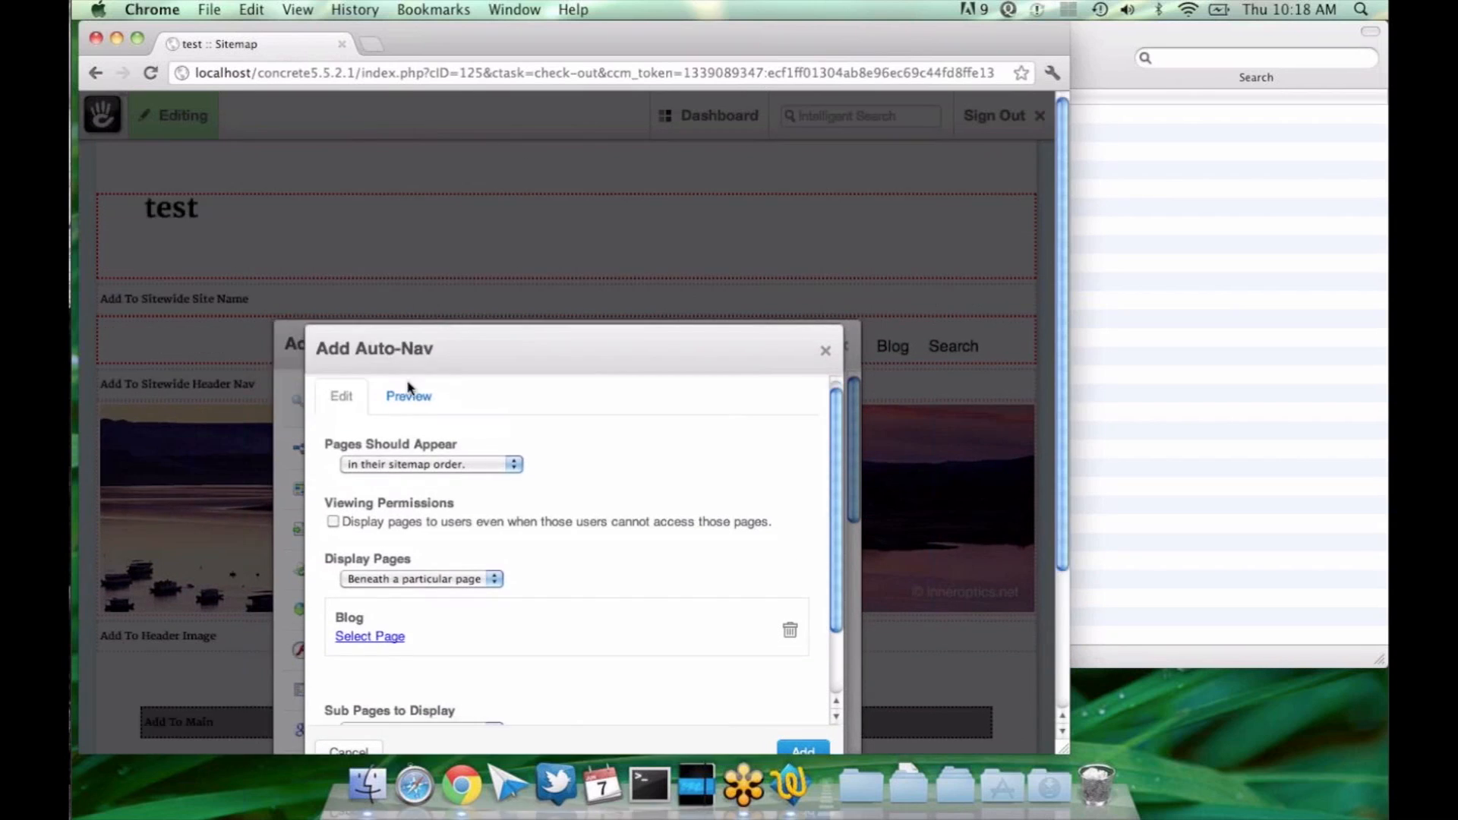
{"action": "scroll", "coordinate": [408, 387], "scroll_direction": "down", "scroll_amount": 3}
{"action": "scroll", "coordinate": [684, 446], "scroll_direction": "down", "scroll_amount": 4}
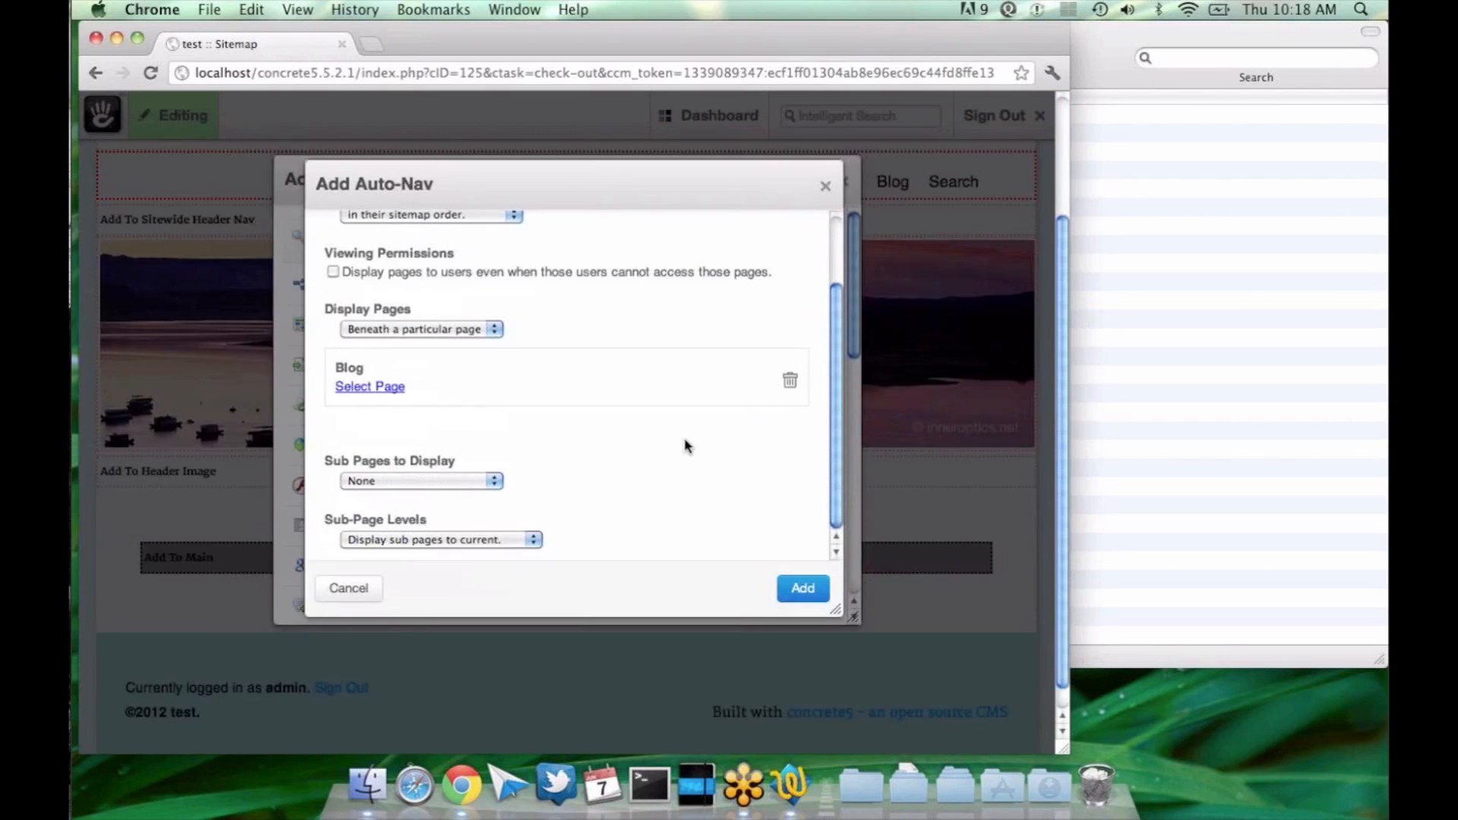
{"action": "scroll", "coordinate": [616, 352], "scroll_direction": "up", "scroll_amount": 2}
{"action": "scroll", "coordinate": [545, 353], "scroll_direction": "up", "scroll_amount": 1}
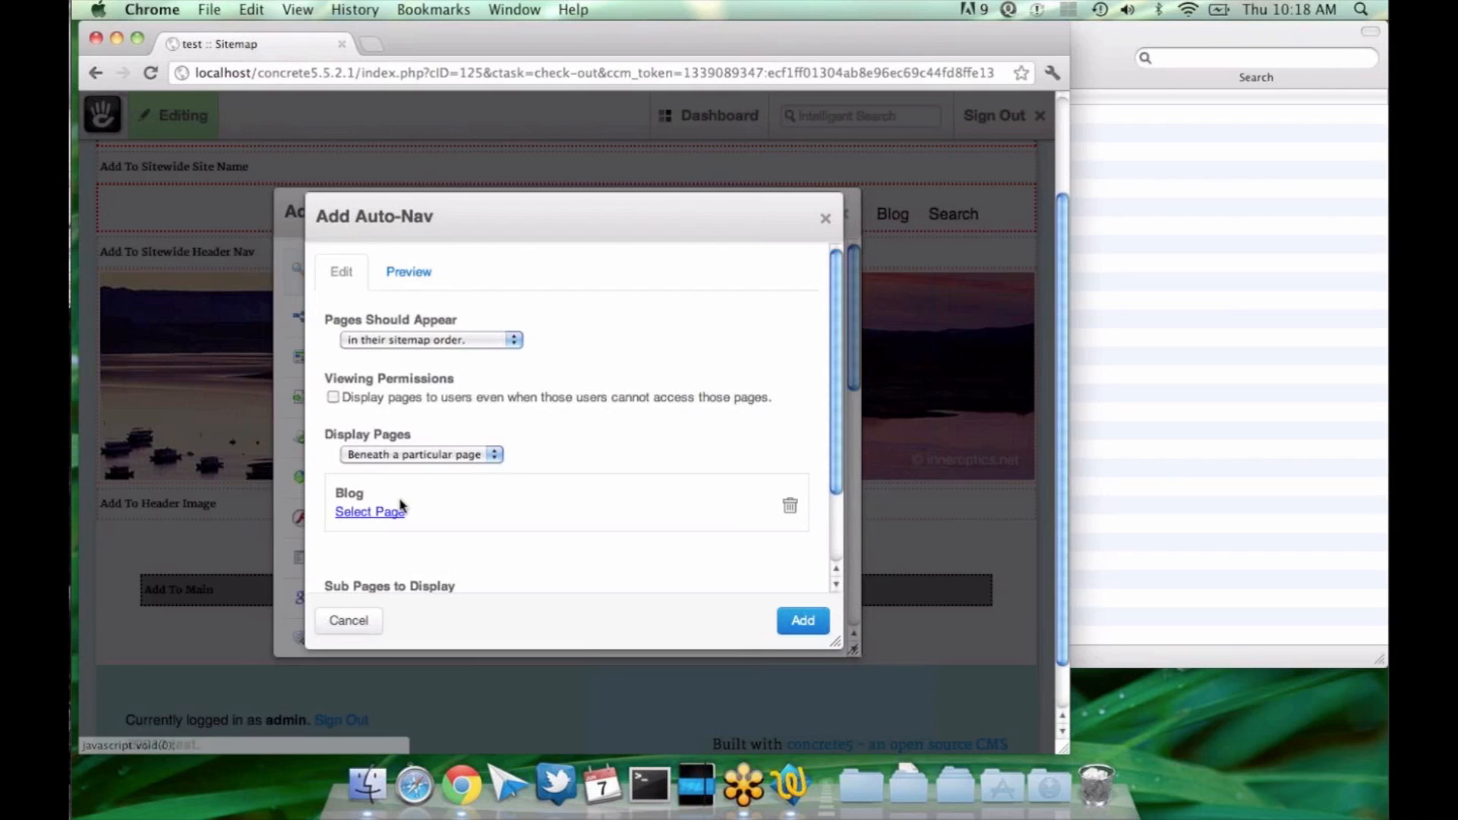
{"action": "scroll", "coordinate": [355, 522], "scroll_direction": "down", "scroll_amount": 2}
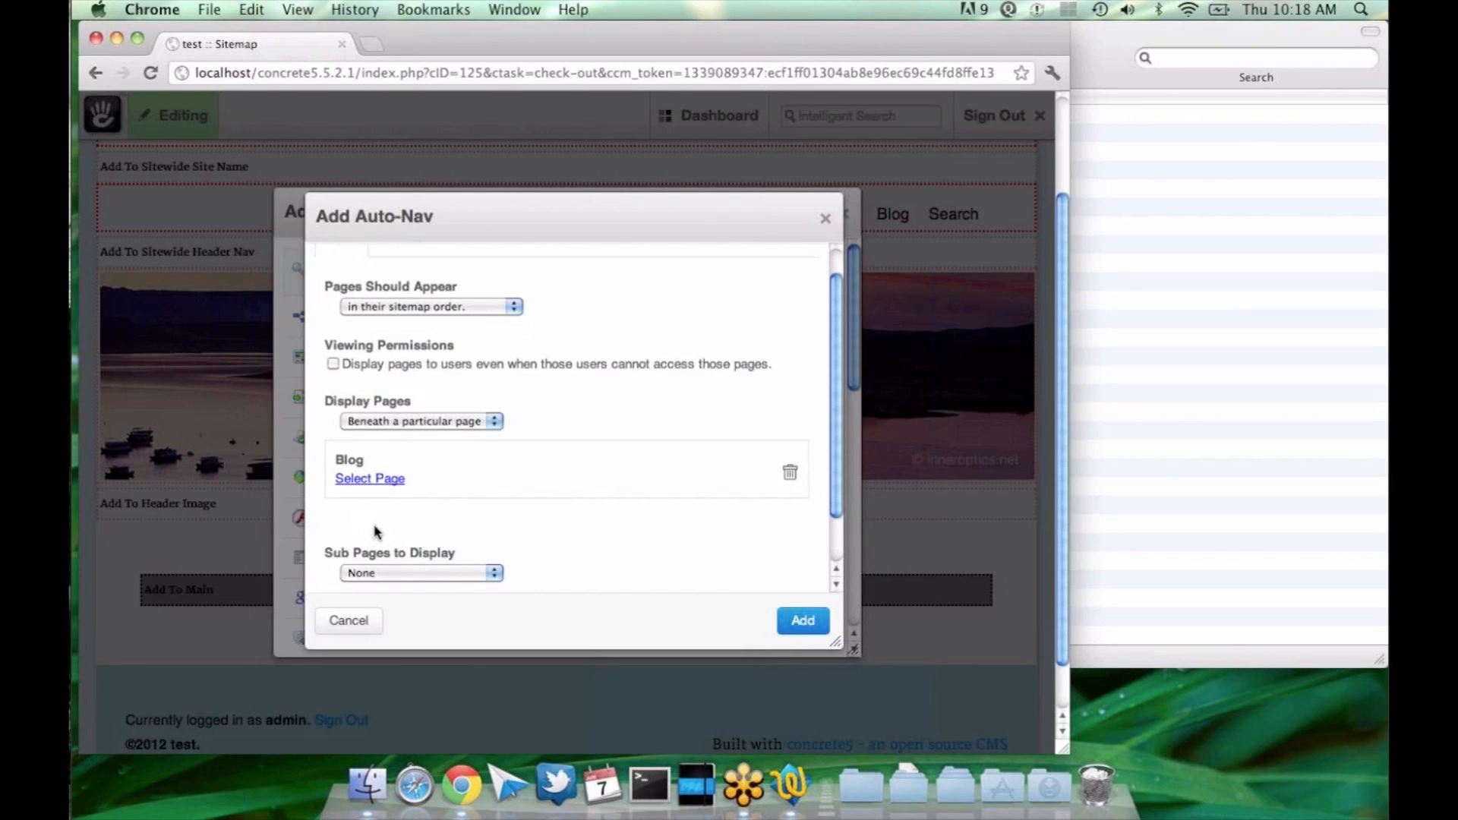
{"action": "scroll", "coordinate": [375, 531], "scroll_direction": "up", "scroll_amount": 2}
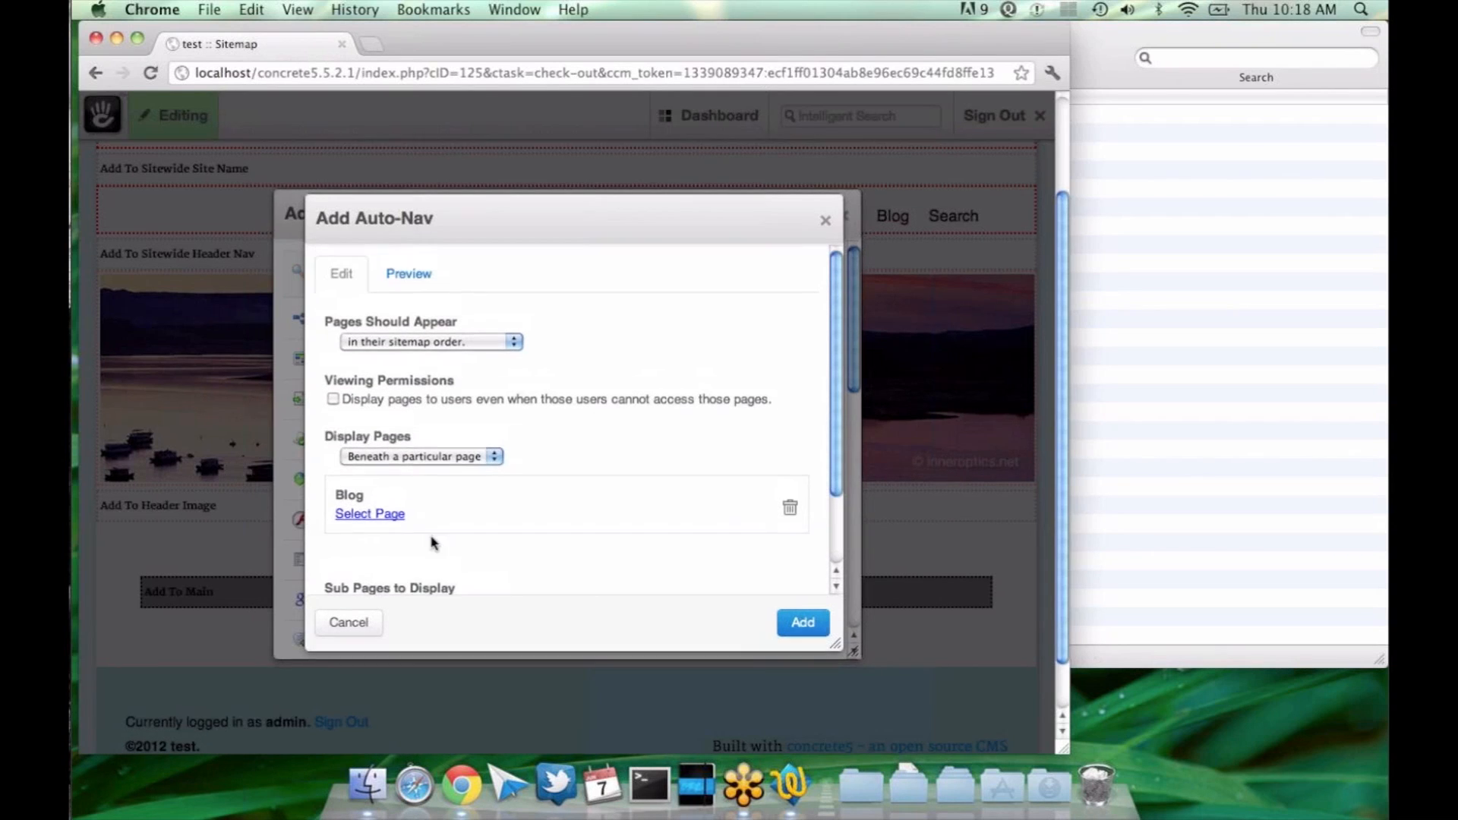
{"action": "scroll", "coordinate": [433, 542], "scroll_direction": "down", "scroll_amount": 5}
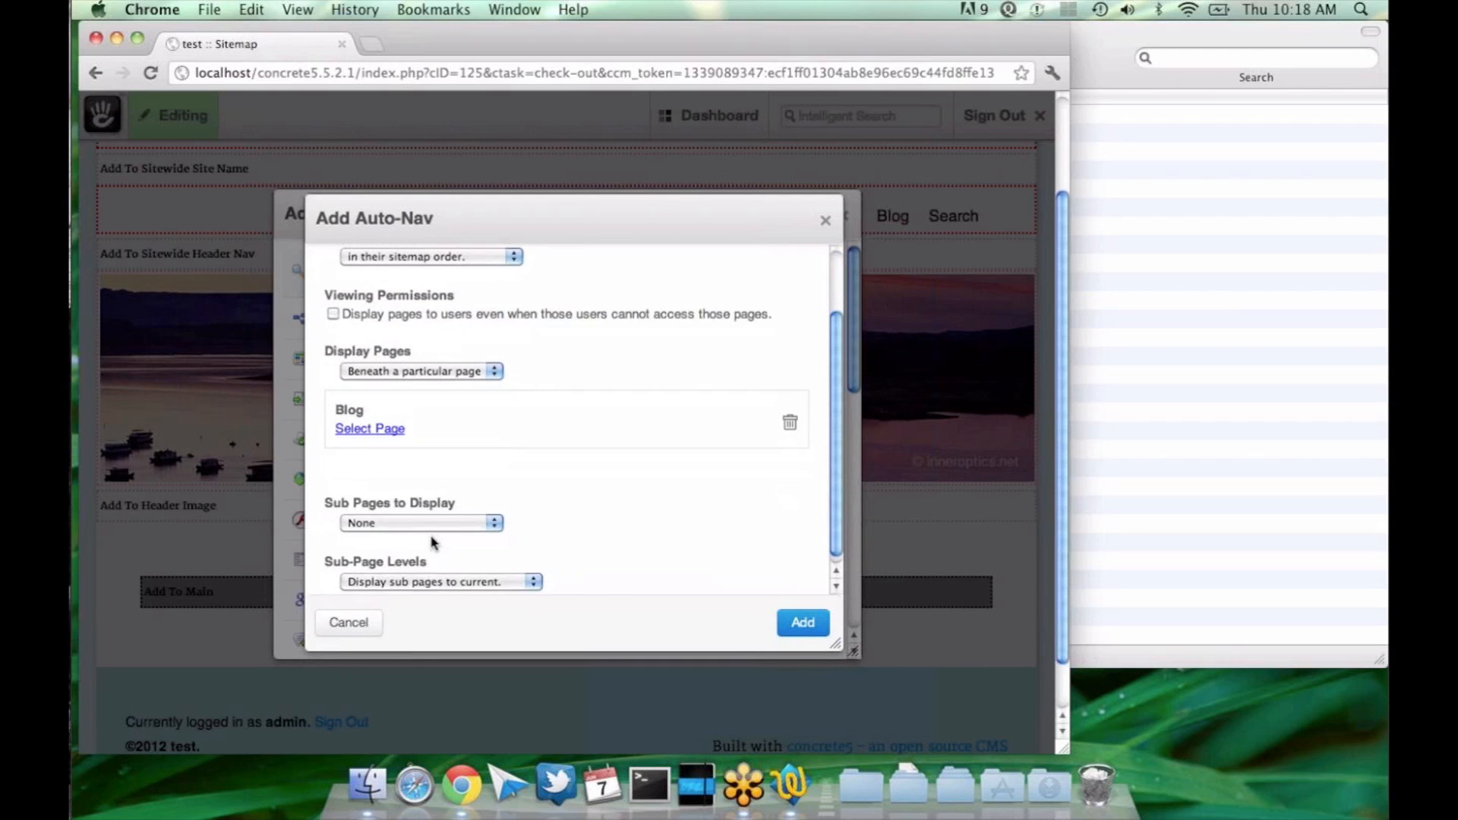
Step: Set the Auto-Nav block to display pages at the top level, and preview the resulting navigation
{"action": "scroll", "coordinate": [433, 543], "scroll_direction": "up", "scroll_amount": 4}
{"action": "left_click", "coordinate": [440, 432]}
{"action": "left_click", "coordinate": [444, 336]}
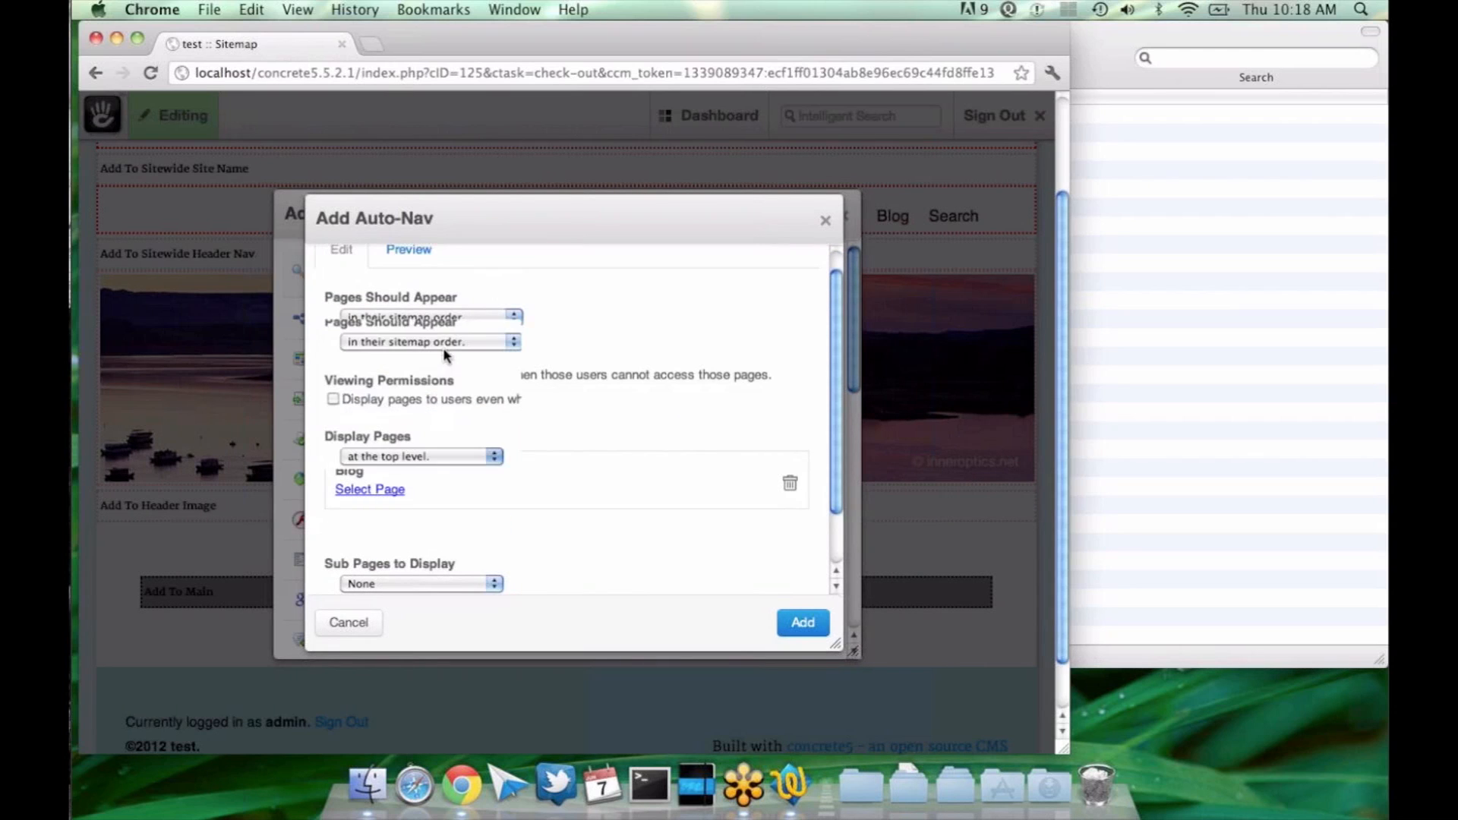
{"action": "left_click", "coordinate": [408, 354]}
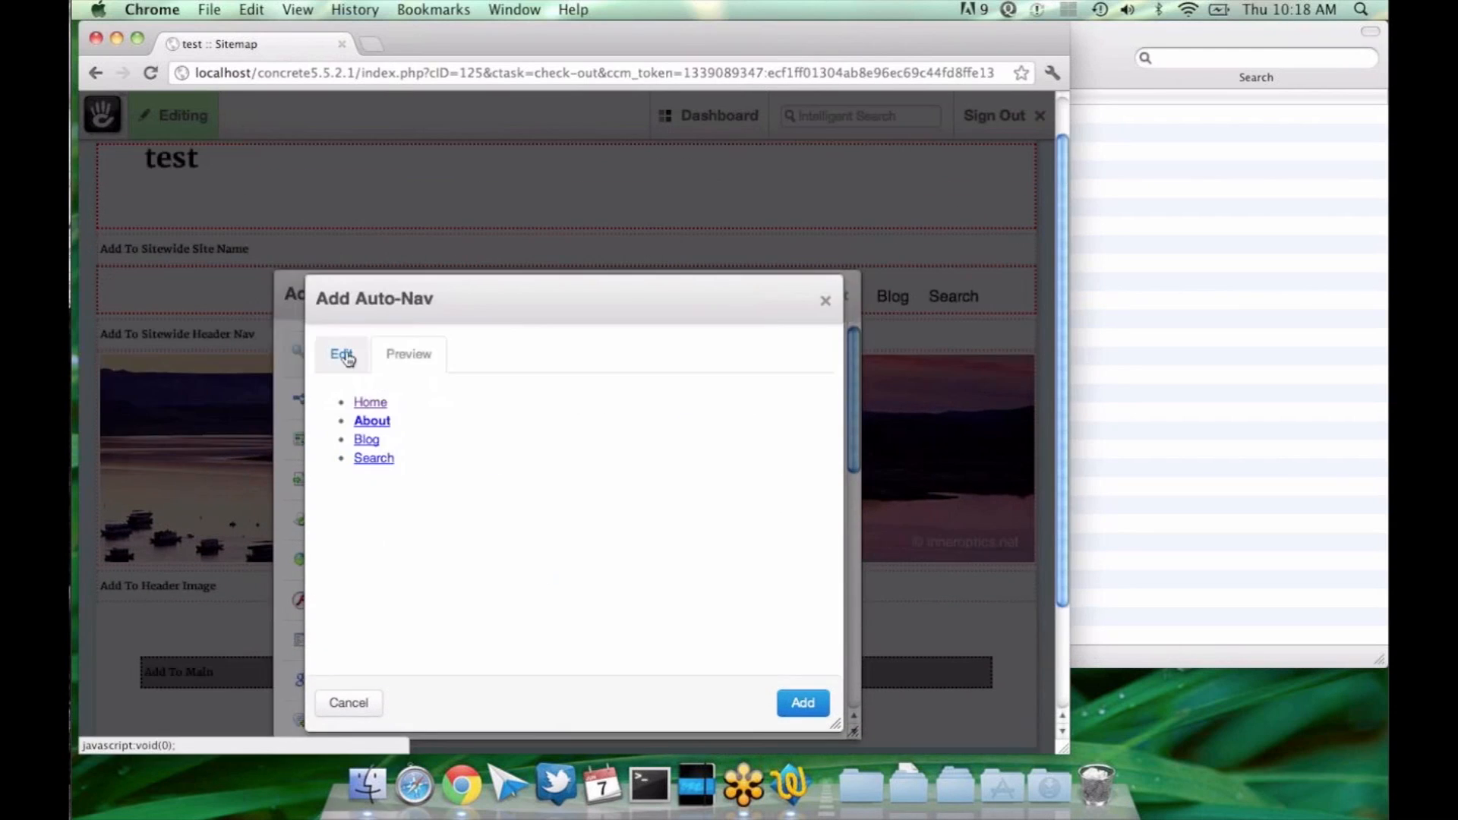
{"action": "left_click", "coordinate": [342, 357]}
Step: Review the Sub Pages to Display choices, keep None selected, and preview the navigation without sub pages
{"action": "scroll", "coordinate": [418, 479], "scroll_direction": "down", "scroll_amount": 1}
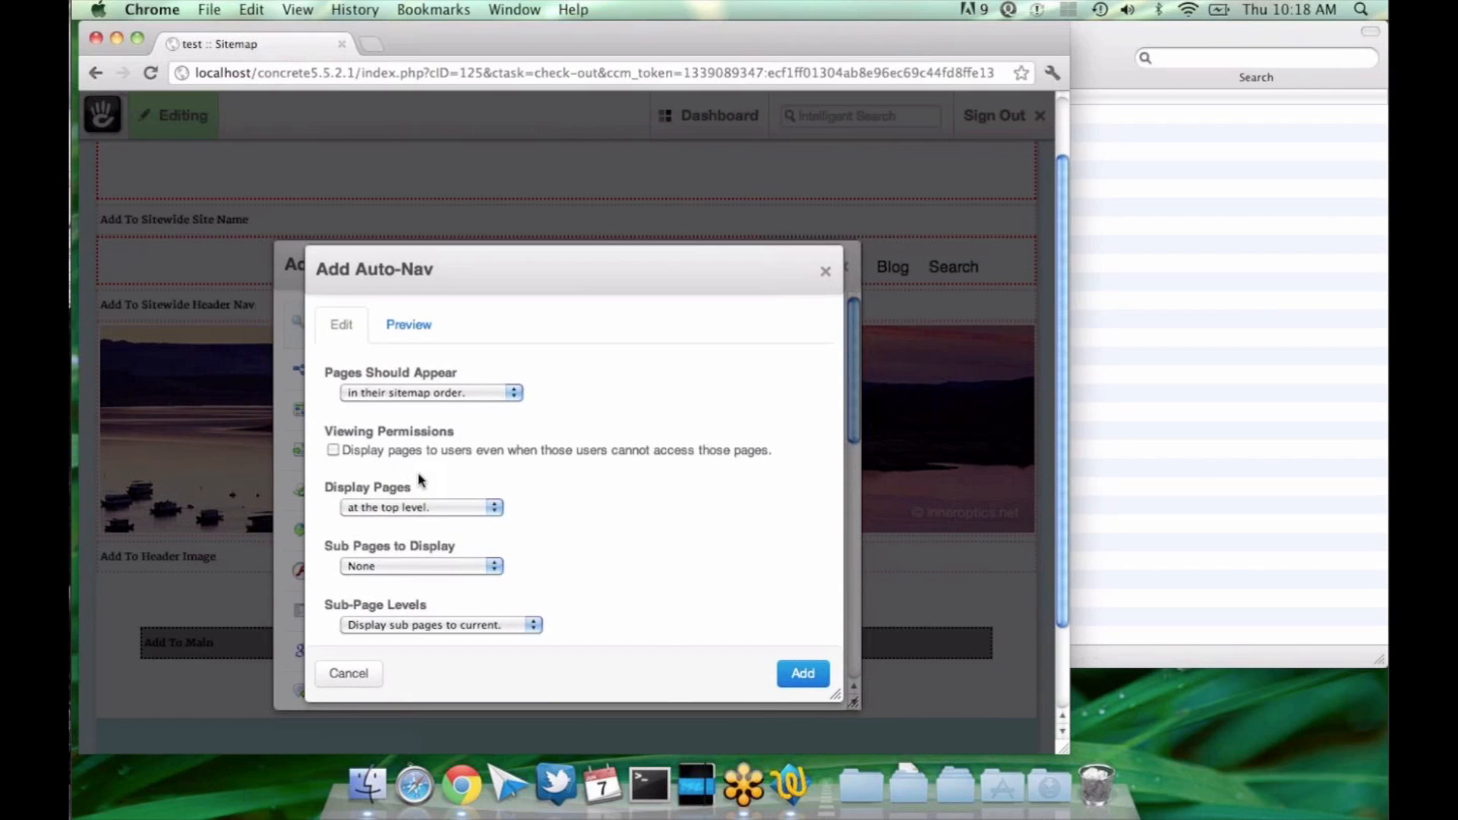
{"action": "scroll", "coordinate": [425, 486], "scroll_direction": "down", "scroll_amount": 1}
{"action": "scroll", "coordinate": [455, 508], "scroll_direction": "down", "scroll_amount": 1}
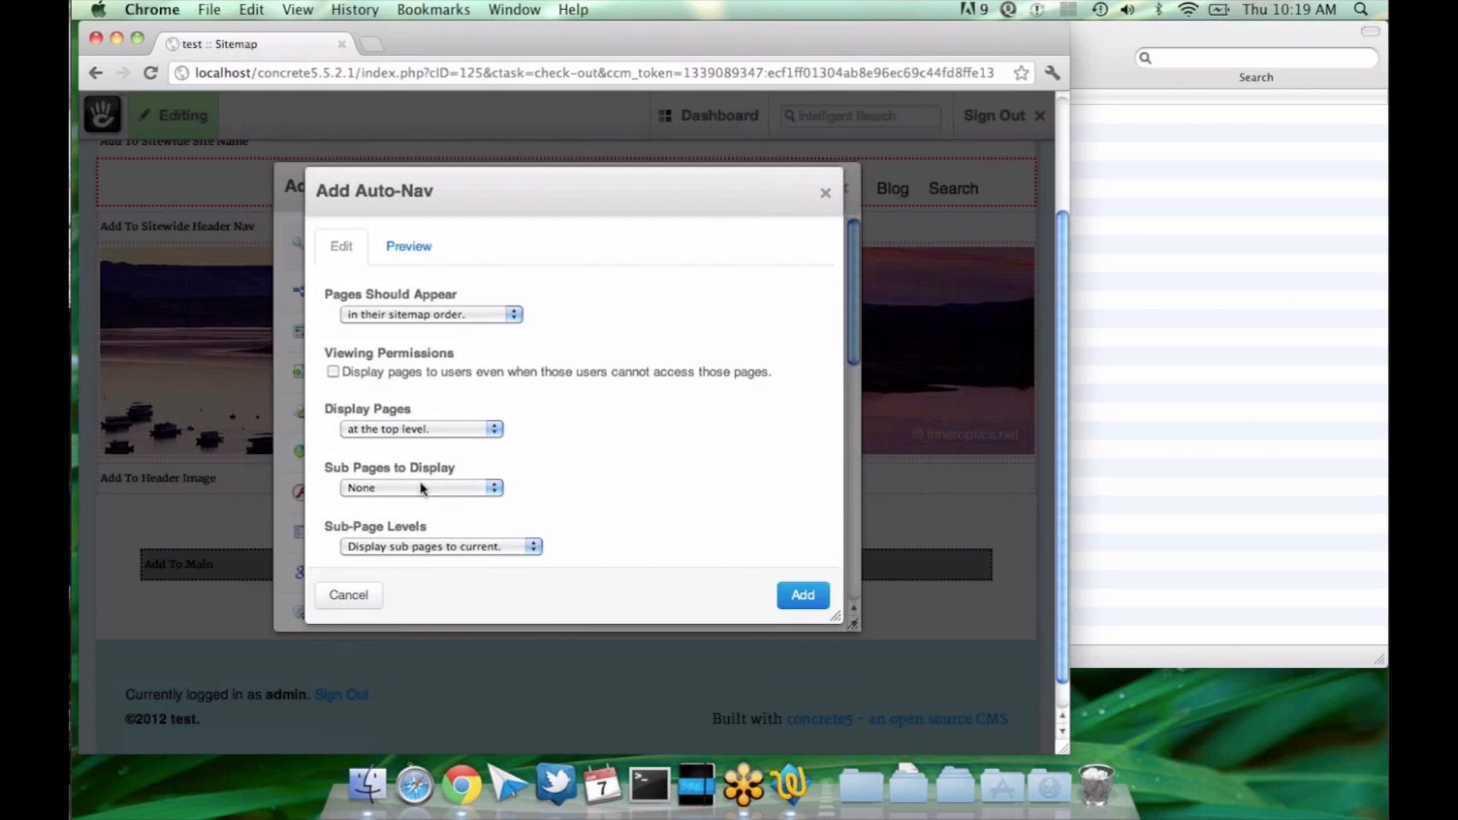
{"action": "left_click", "coordinate": [418, 489]}
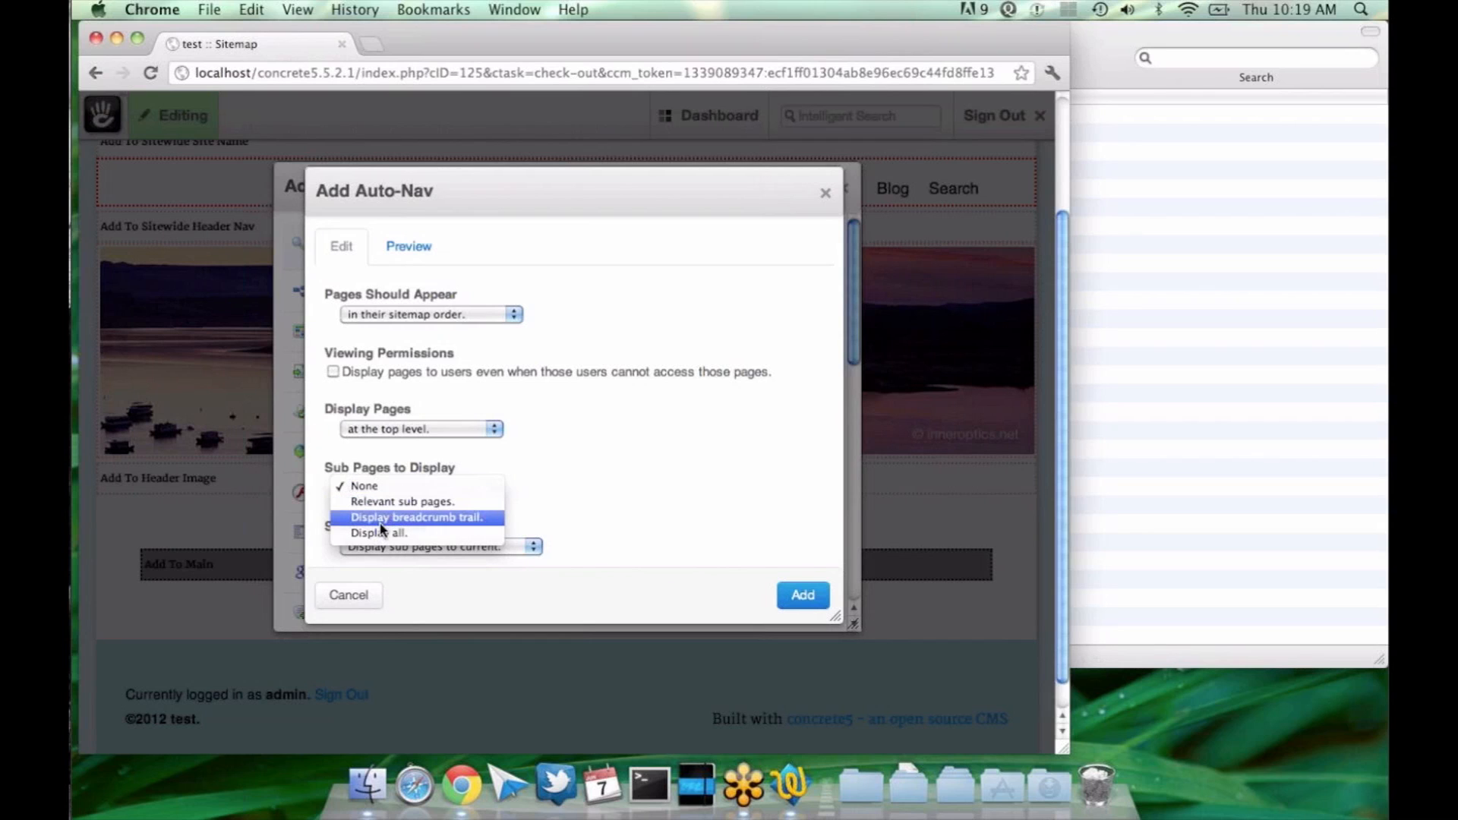
{"action": "left_click", "coordinate": [392, 486]}
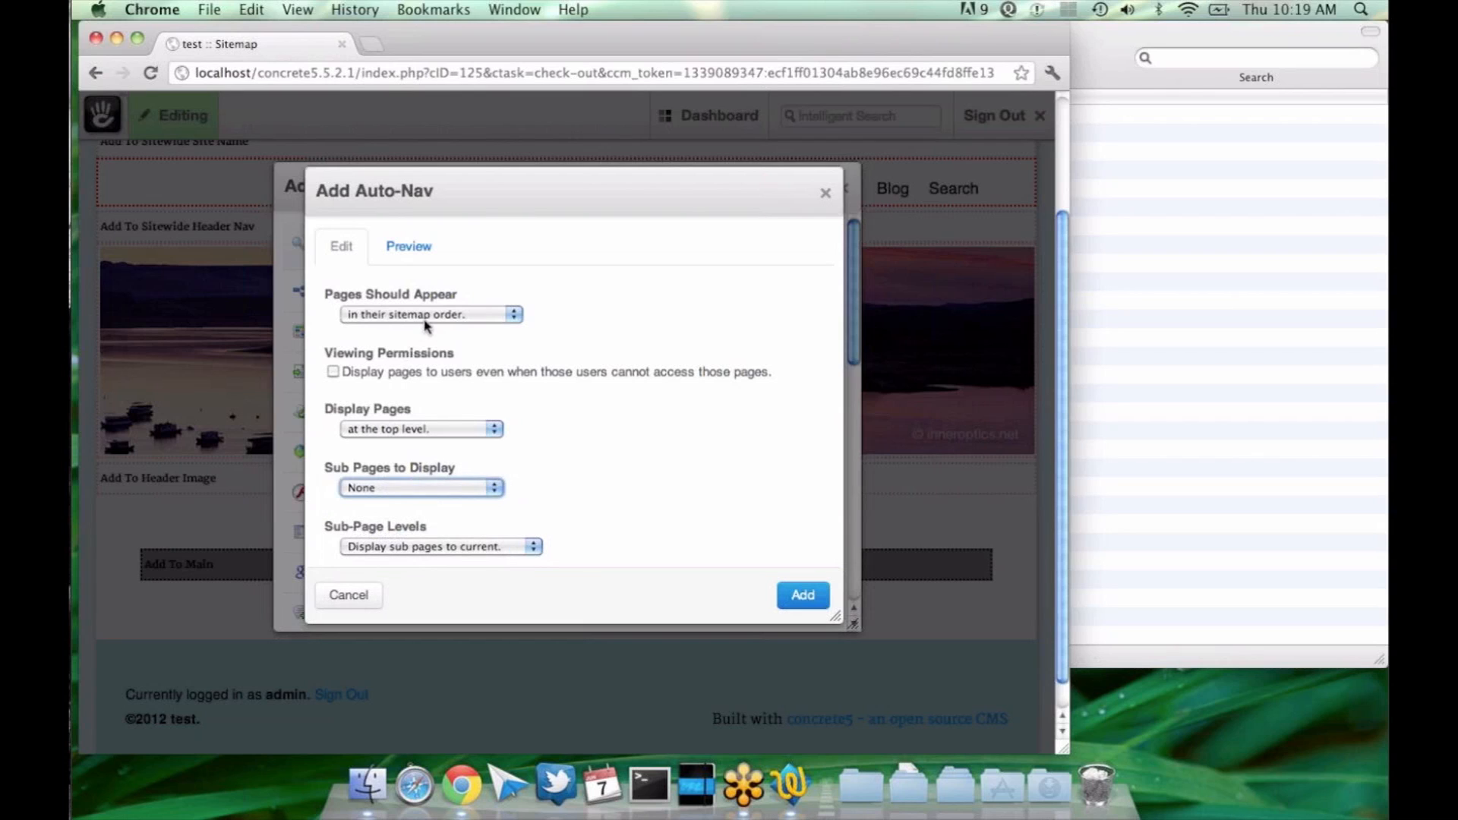
{"action": "left_click", "coordinate": [415, 254]}
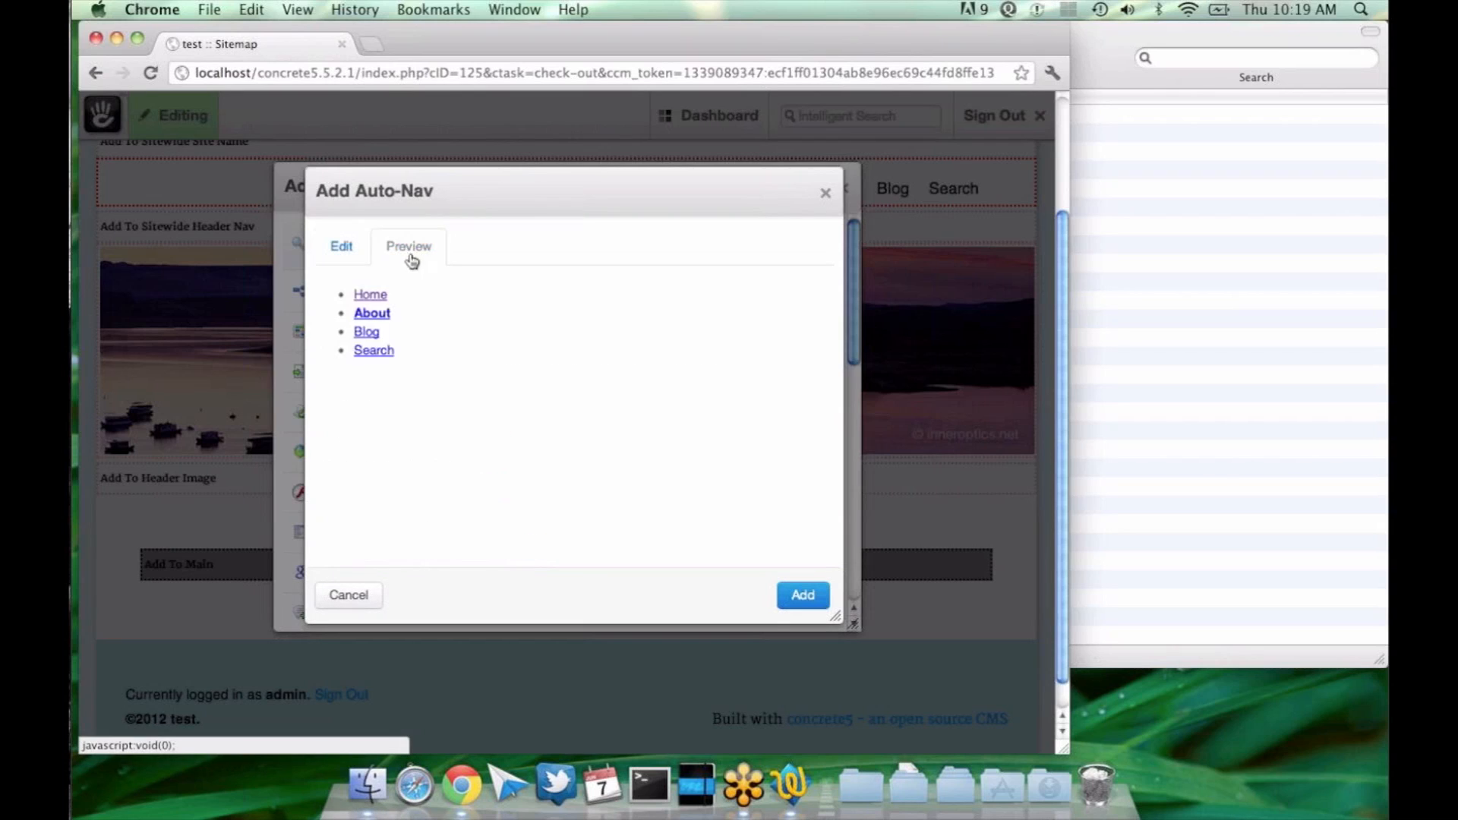
{"action": "left_click", "coordinate": [358, 265]}
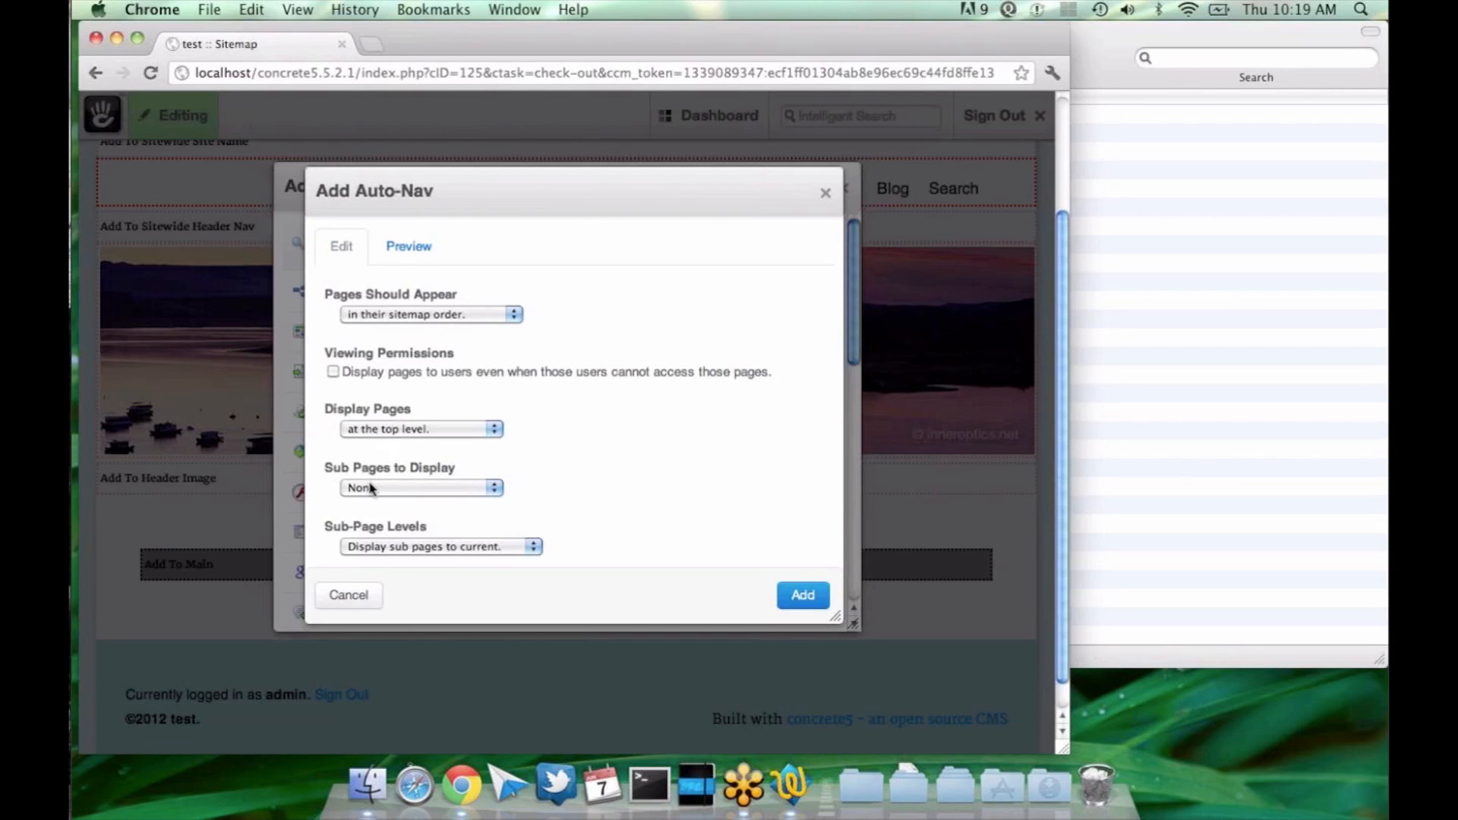
{"action": "left_click", "coordinate": [406, 243]}
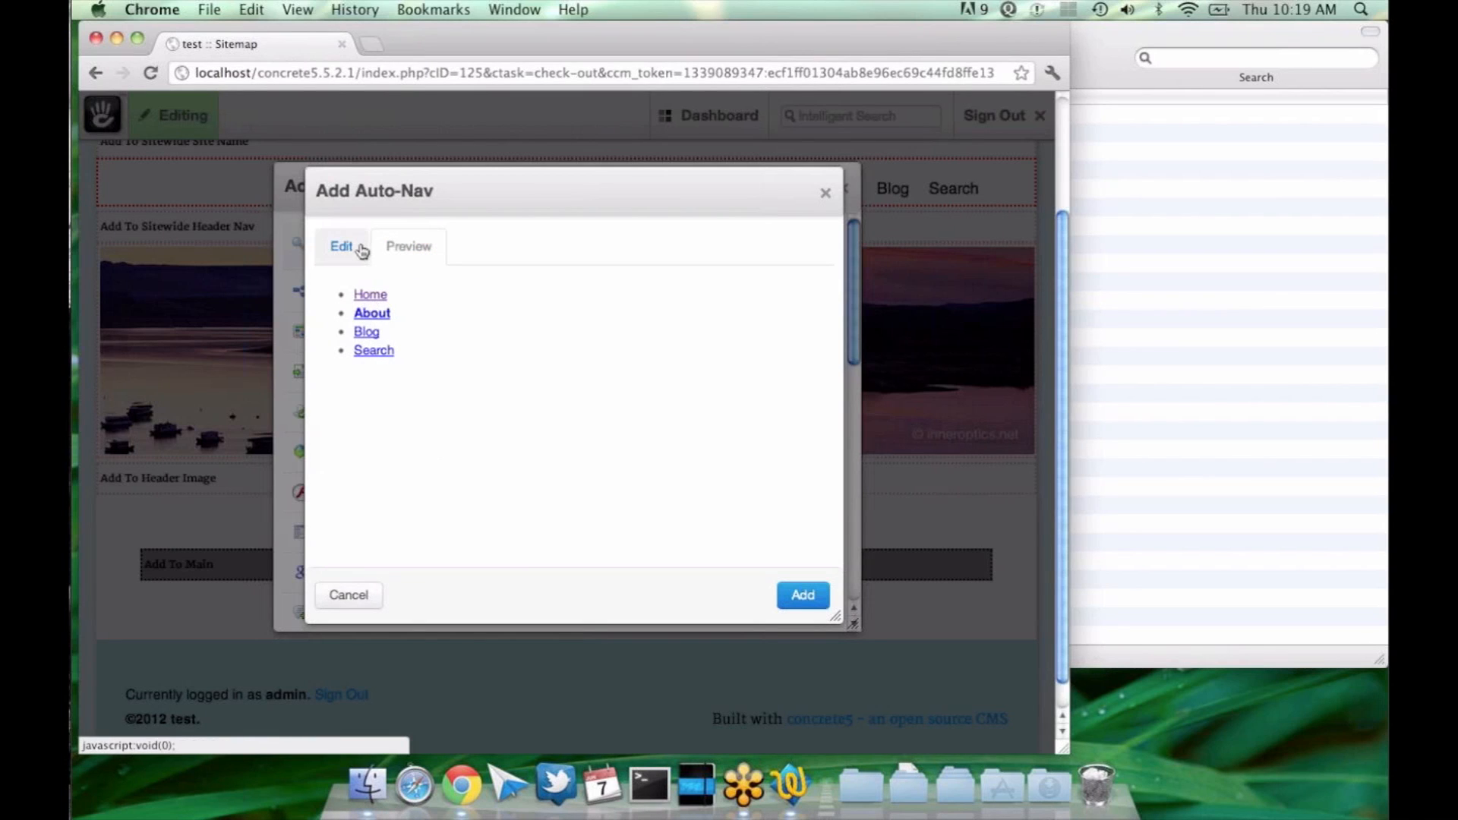
{"action": "left_click", "coordinate": [349, 247]}
Step: Set Sub Pages to Display to "Display all" and preview the resulting navigation
{"action": "left_click", "coordinate": [459, 490]}
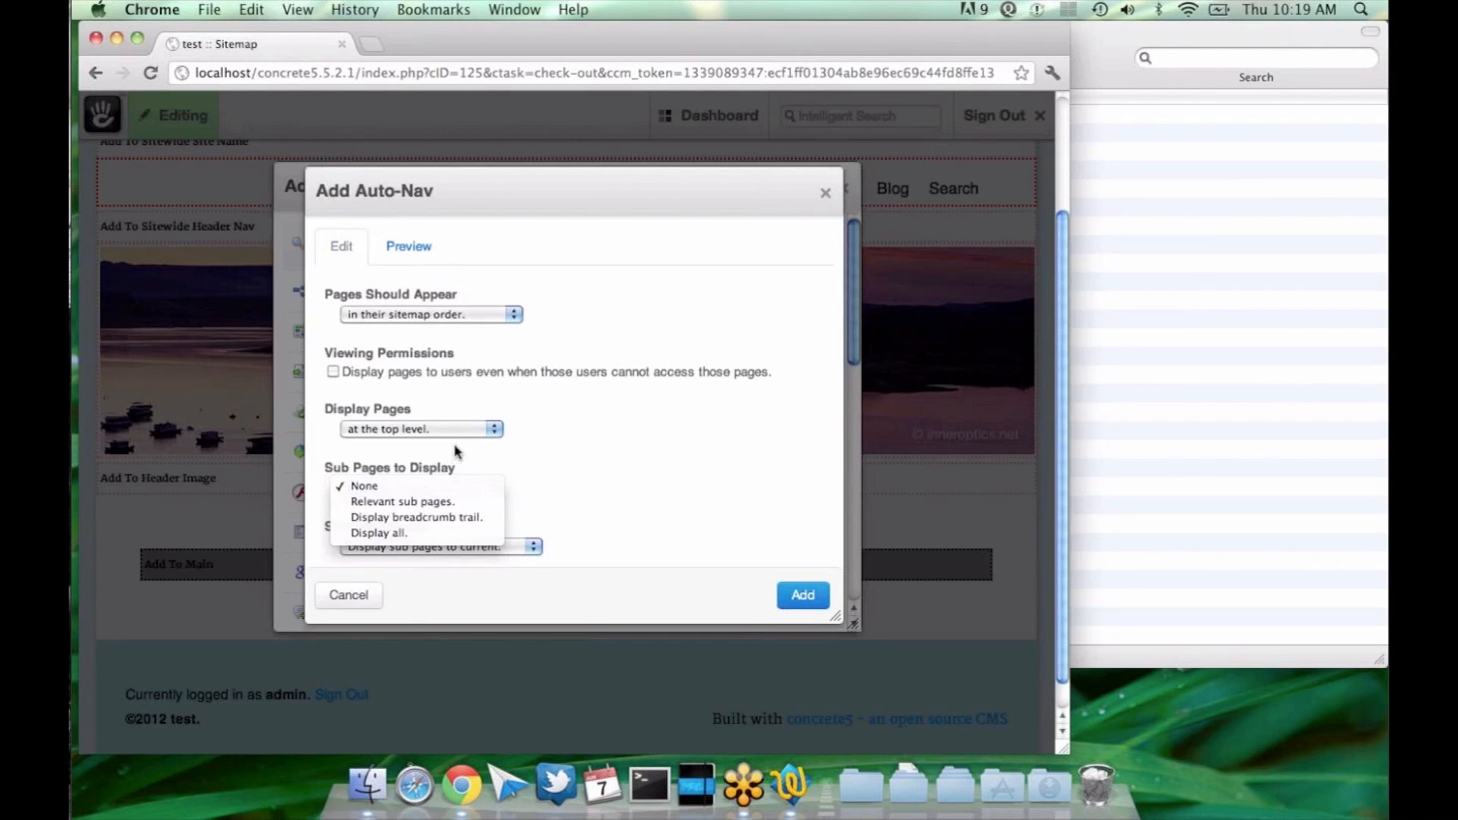
{"action": "left_click", "coordinate": [443, 487]}
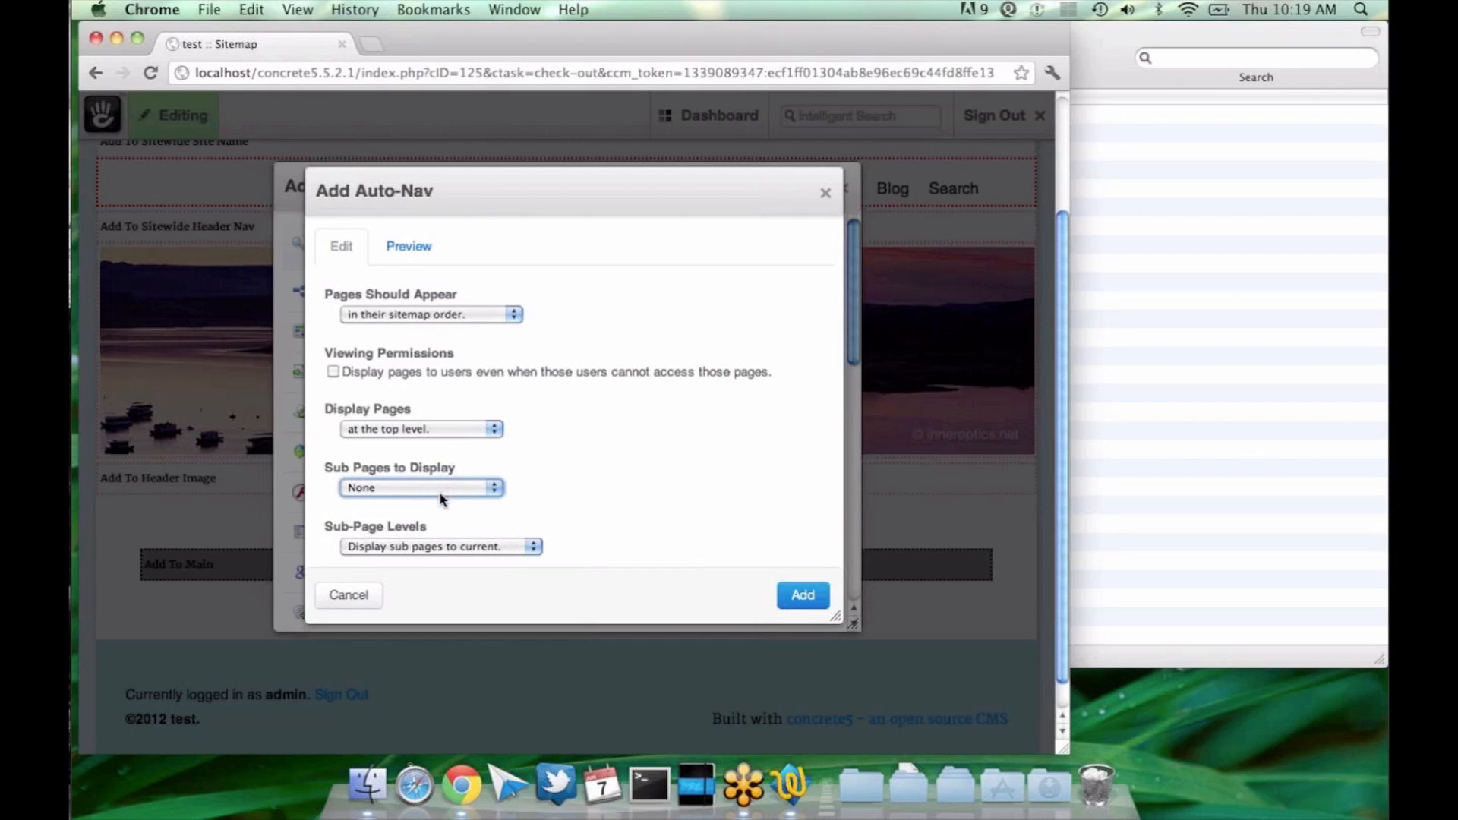
{"action": "left_click", "coordinate": [441, 495]}
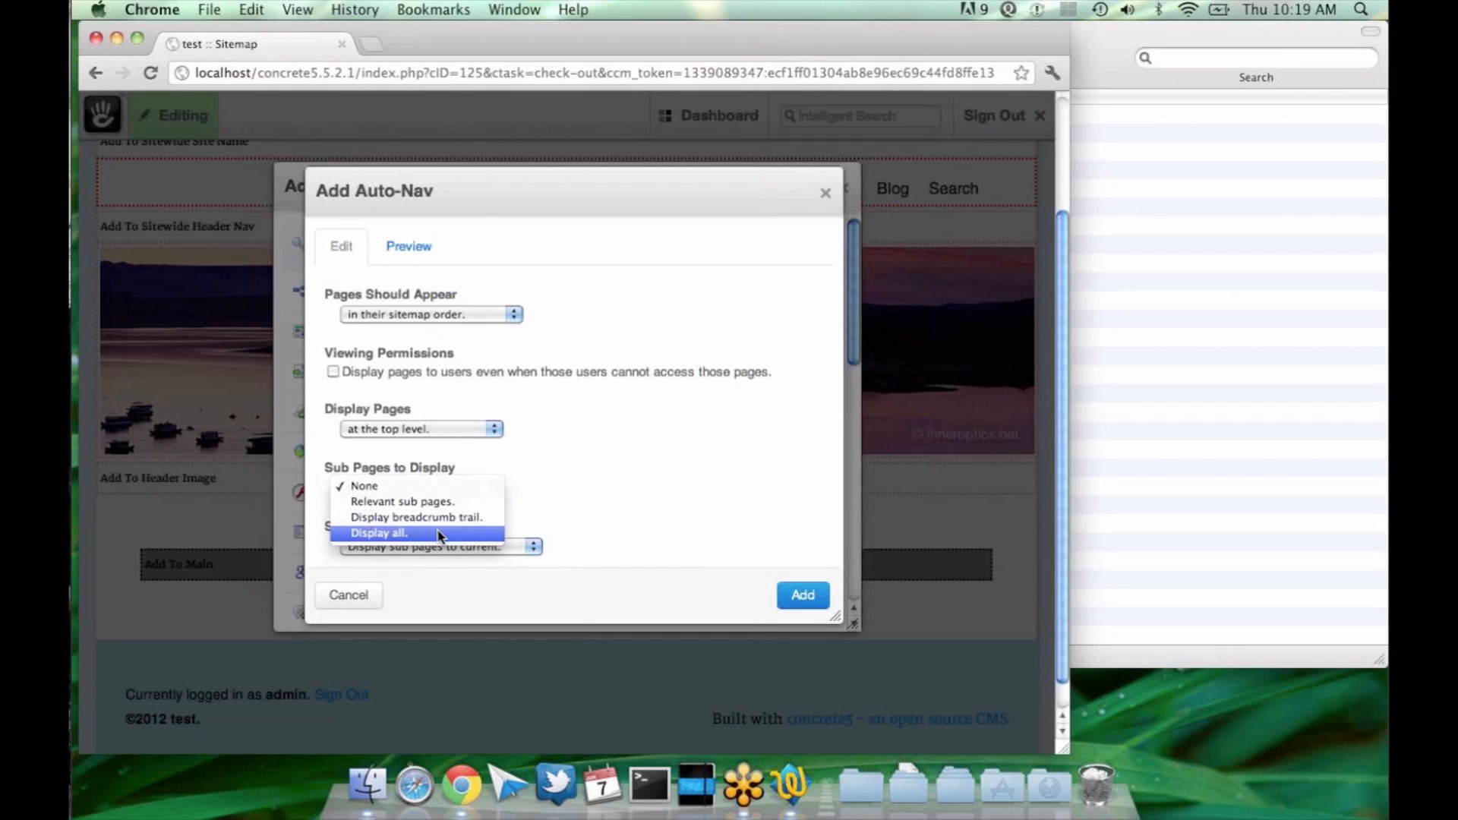
{"action": "left_click", "coordinate": [440, 533]}
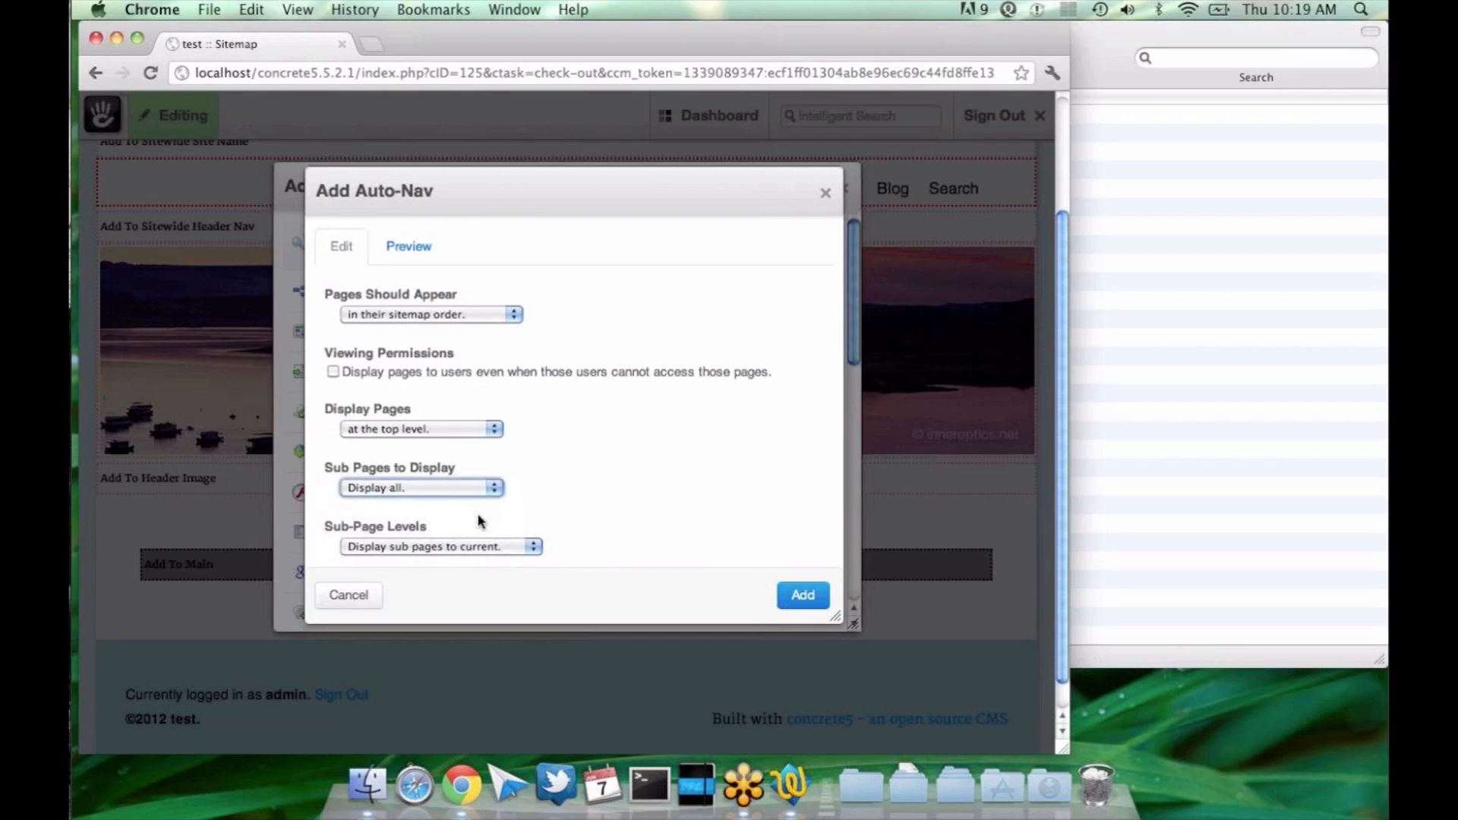
{"action": "scroll", "coordinate": [477, 520], "scroll_direction": "down", "scroll_amount": 1}
{"action": "left_click", "coordinate": [408, 212]}
{"action": "left_click", "coordinate": [342, 214]}
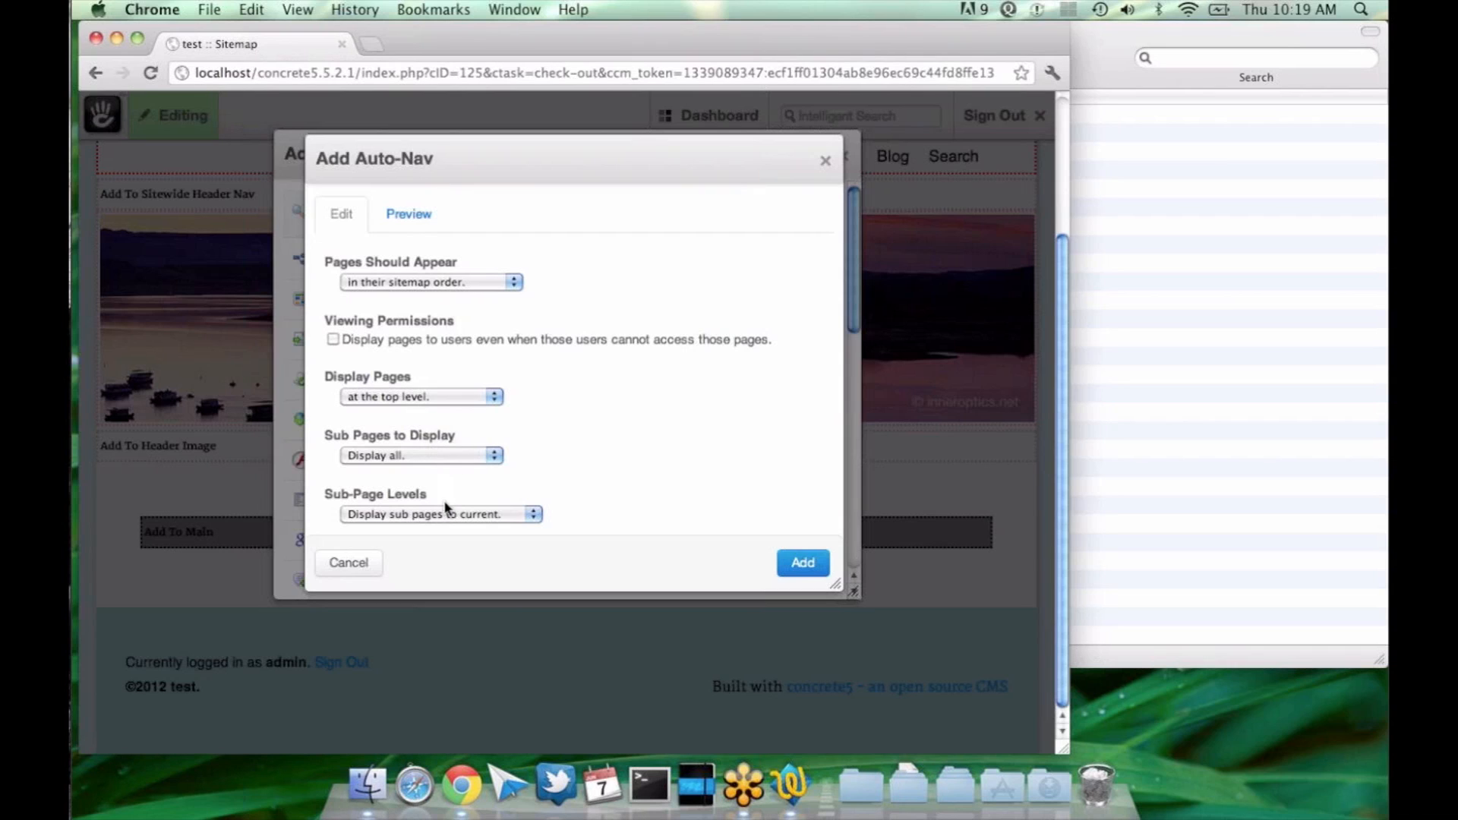
{"action": "left_click", "coordinate": [411, 215]}
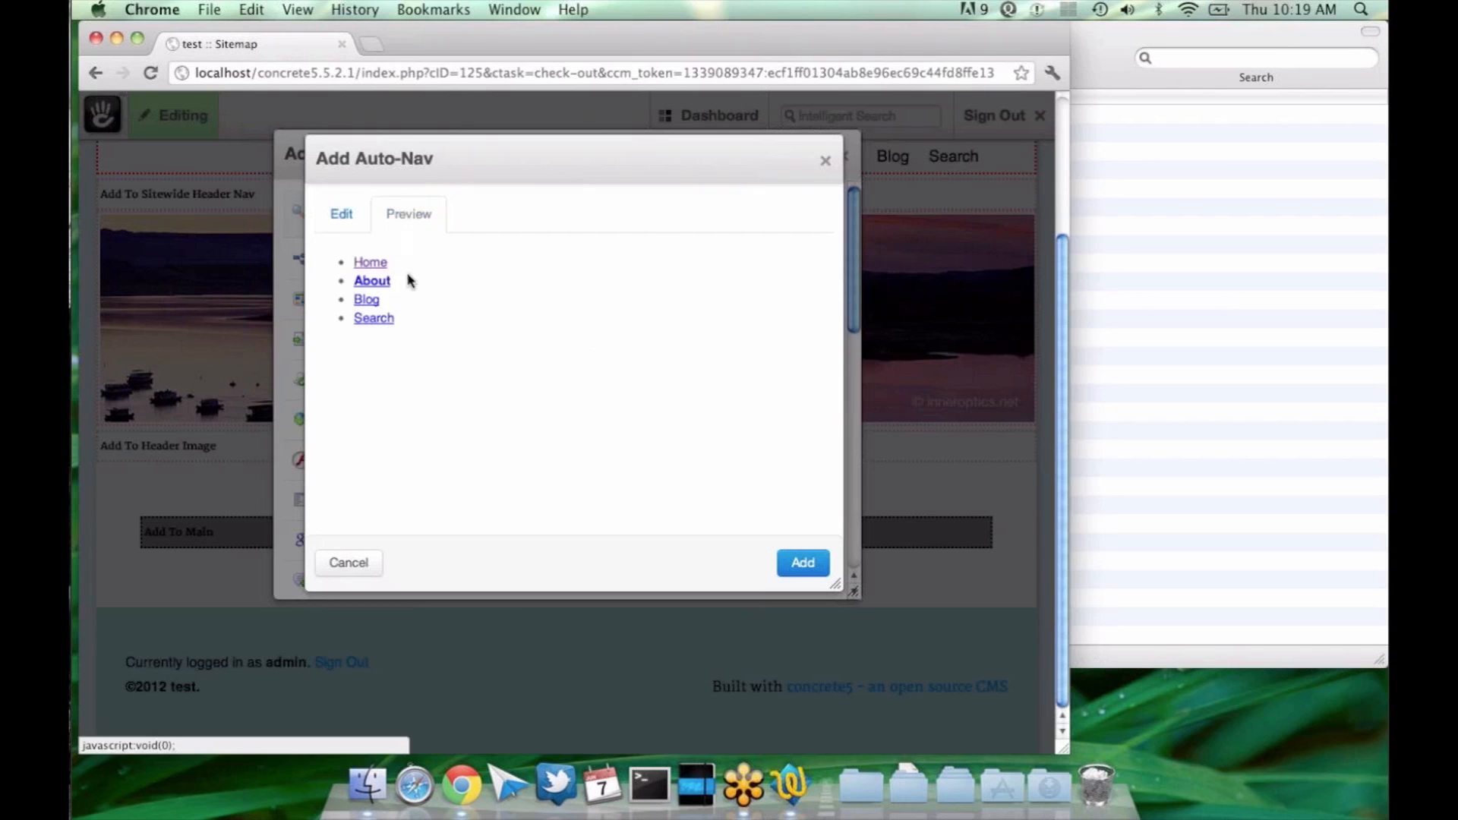
{"action": "left_click", "coordinate": [346, 223]}
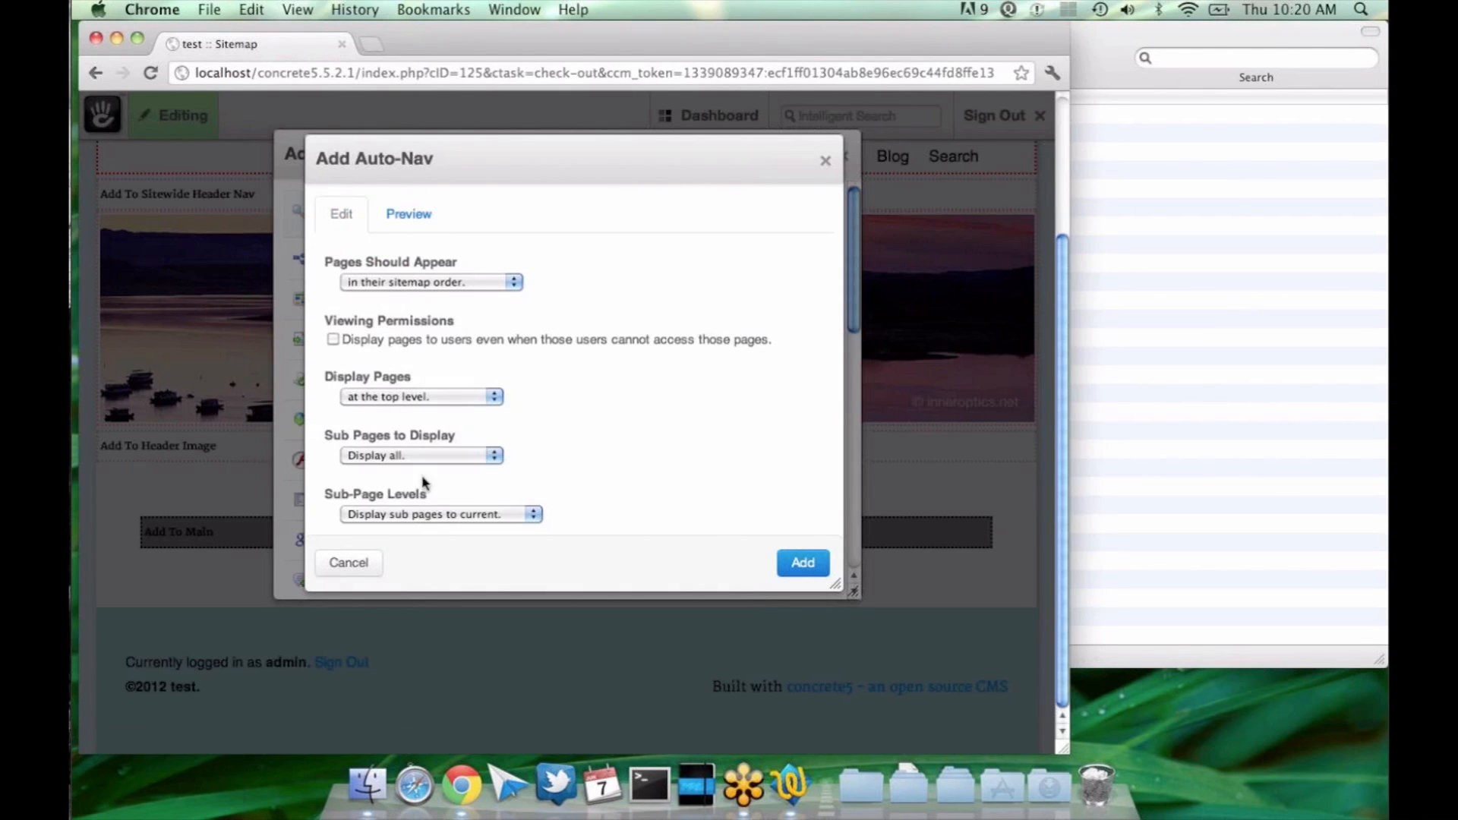
Step: Set the Auto-Nav block's Sub-Page Levels to "Display sub pages to current" and preview the resulting navigation
{"action": "left_click", "coordinate": [416, 519]}
{"action": "left_click", "coordinate": [402, 529]}
{"action": "left_click", "coordinate": [401, 512]}
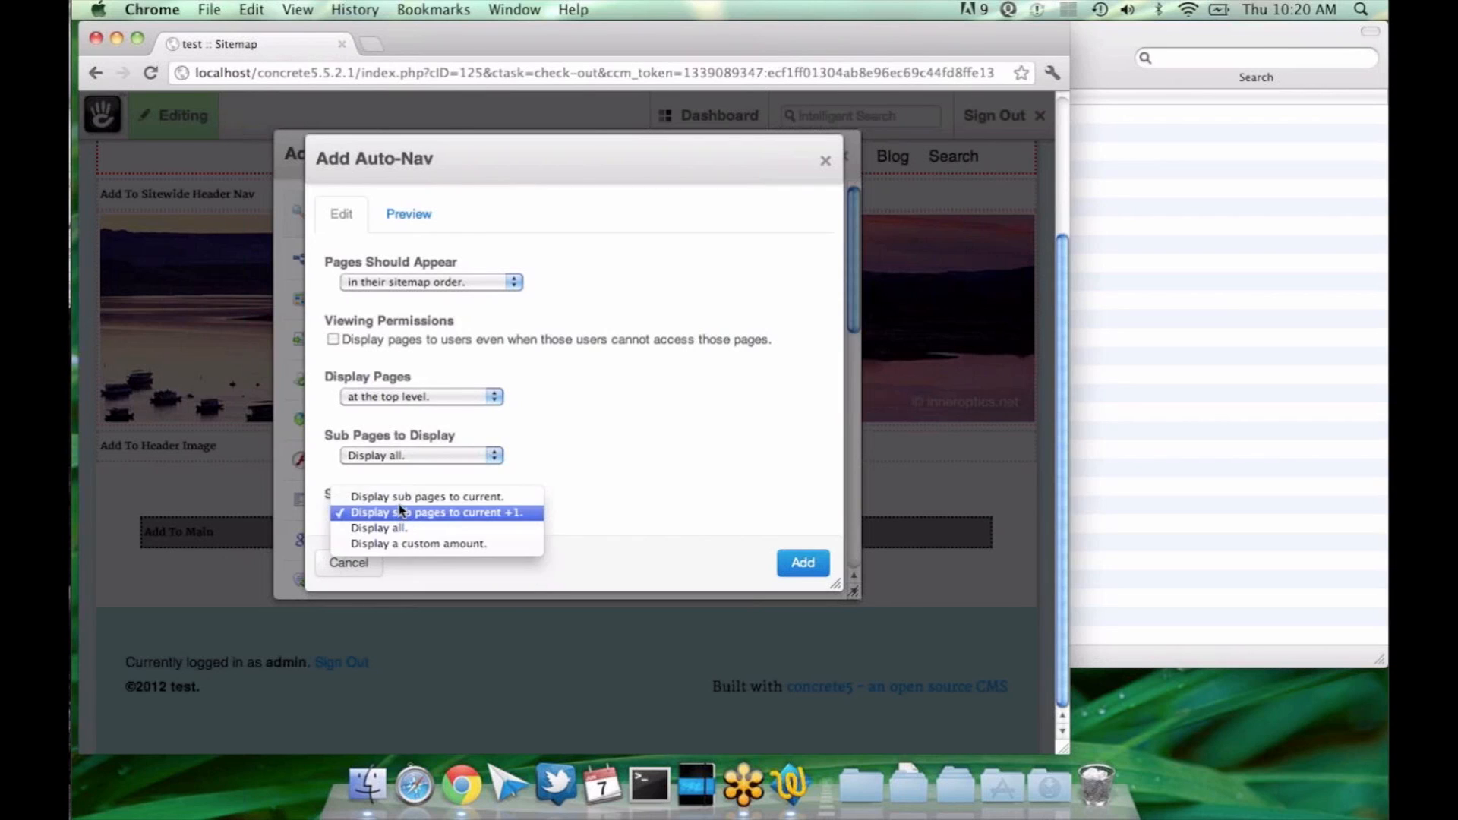
{"action": "left_click", "coordinate": [425, 497]}
{"action": "left_click", "coordinate": [408, 214]}
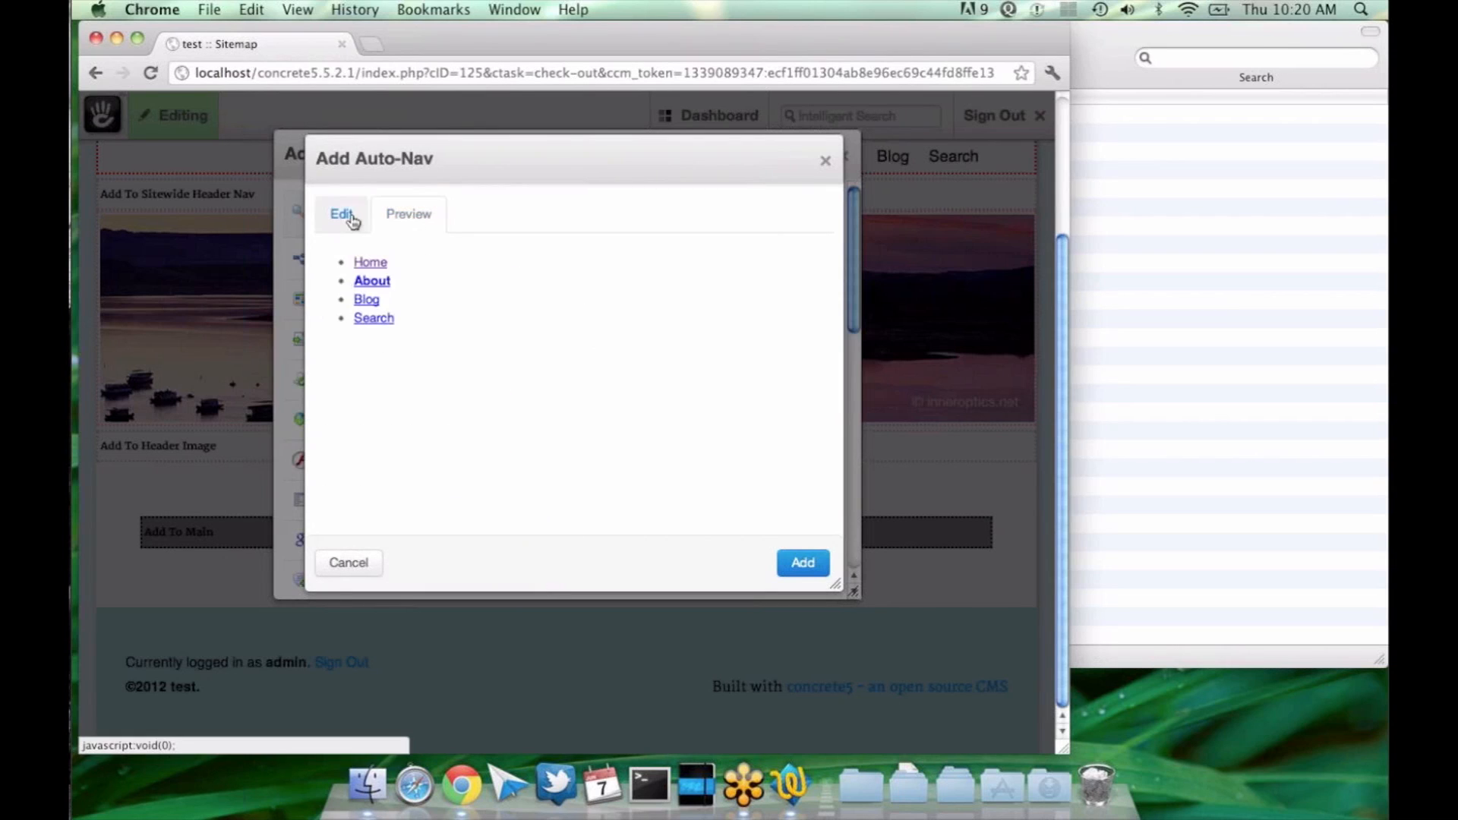
{"action": "left_click", "coordinate": [342, 215]}
Step: Set Sub-Page Levels to "Display all" and preview the resulting navigation
{"action": "left_click", "coordinate": [417, 512]}
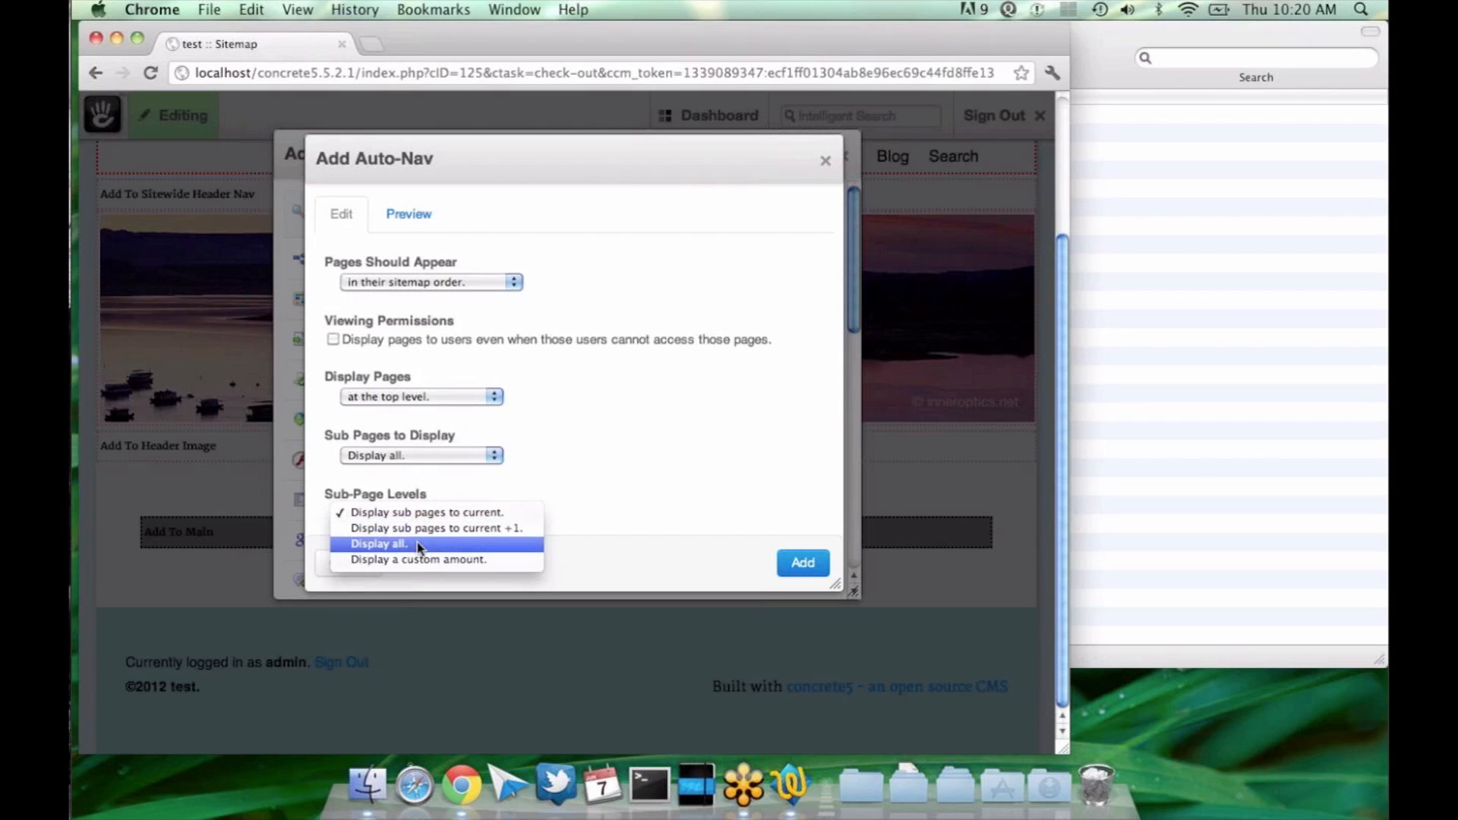
{"action": "left_click", "coordinate": [419, 545]}
{"action": "left_click", "coordinate": [408, 214]}
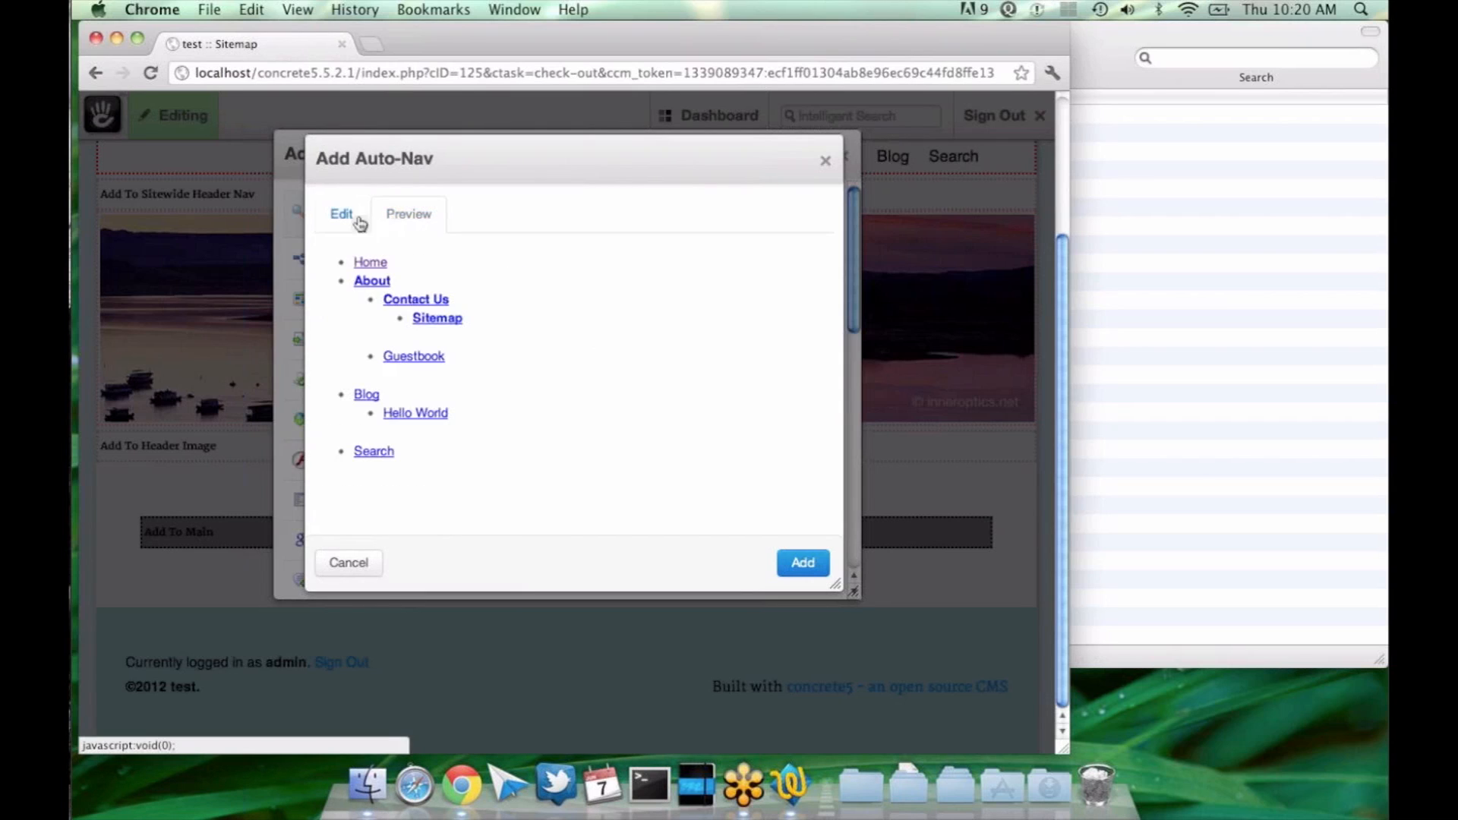
{"action": "left_click", "coordinate": [360, 220]}
Step: Set Sub-Page Levels to "Display sub pages to current +1" and preview the resulting navigation
{"action": "left_click", "coordinate": [410, 512]}
{"action": "left_click", "coordinate": [406, 497]}
{"action": "left_click", "coordinate": [410, 215]}
{"action": "left_click", "coordinate": [341, 214]}
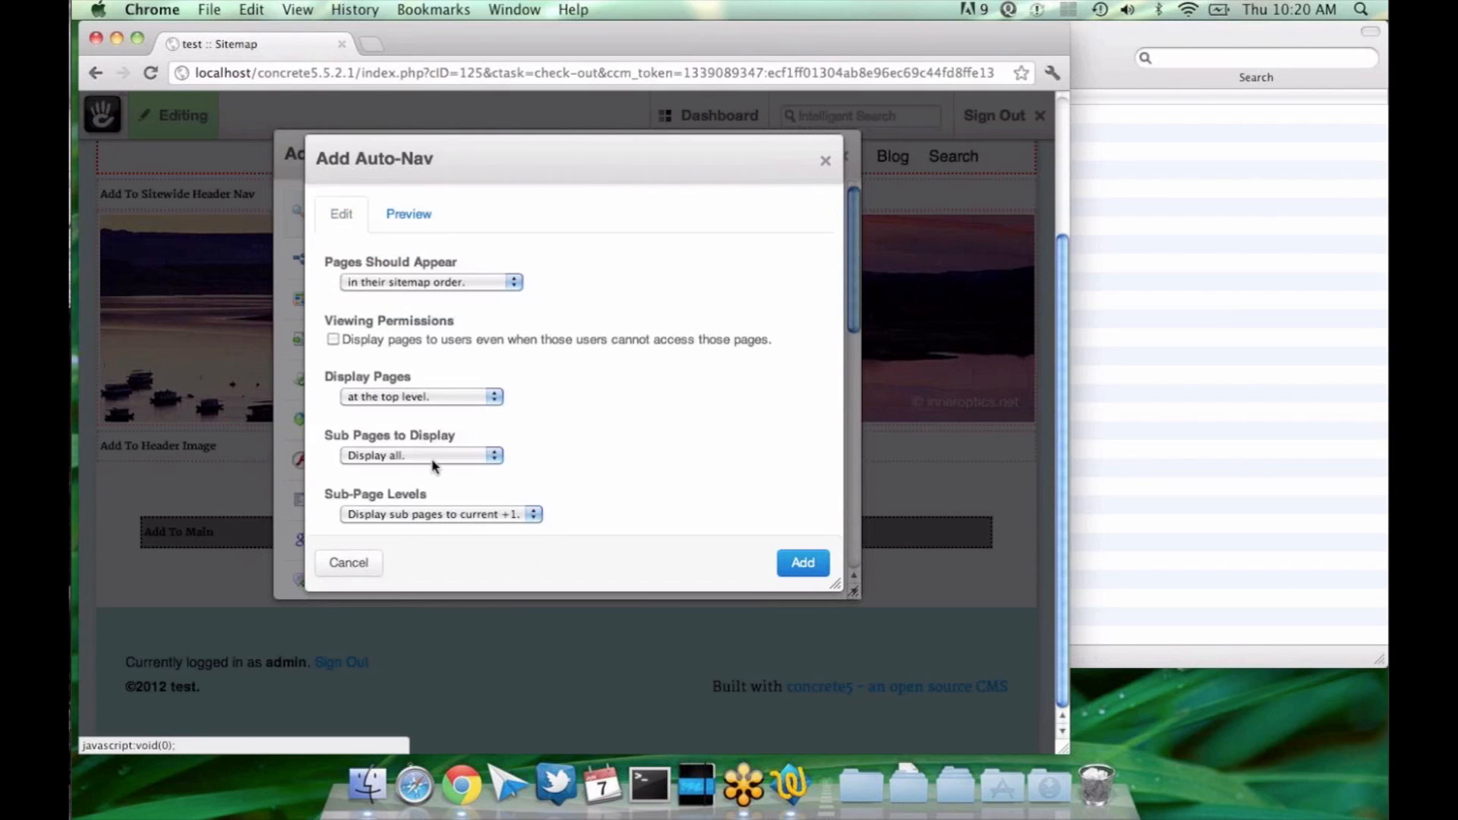
Step: Switch Sub-Page Levels back to "Display sub pages to current" and review the available level choices
{"action": "left_click", "coordinate": [431, 514]}
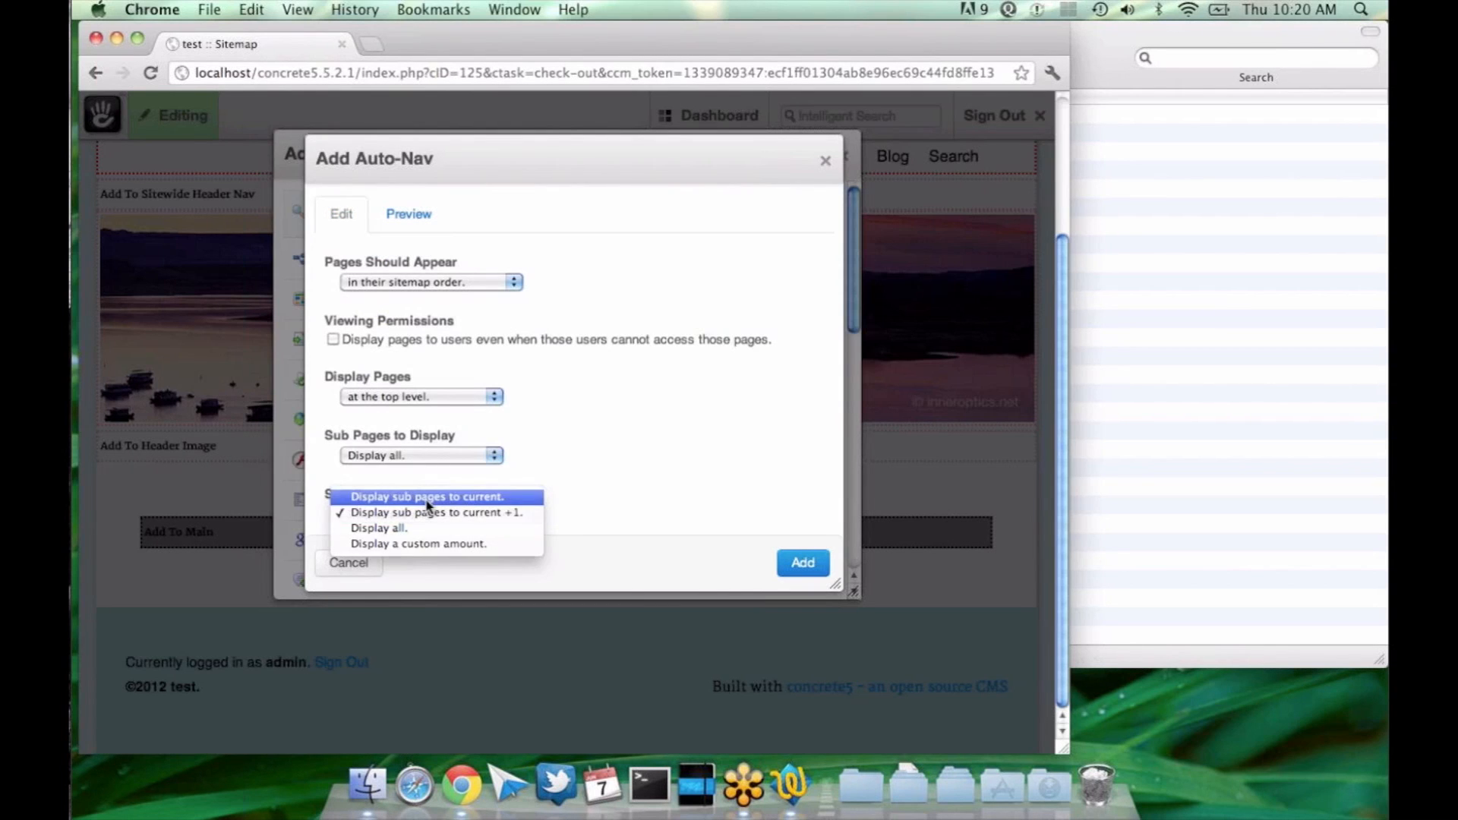
{"action": "left_click", "coordinate": [428, 498]}
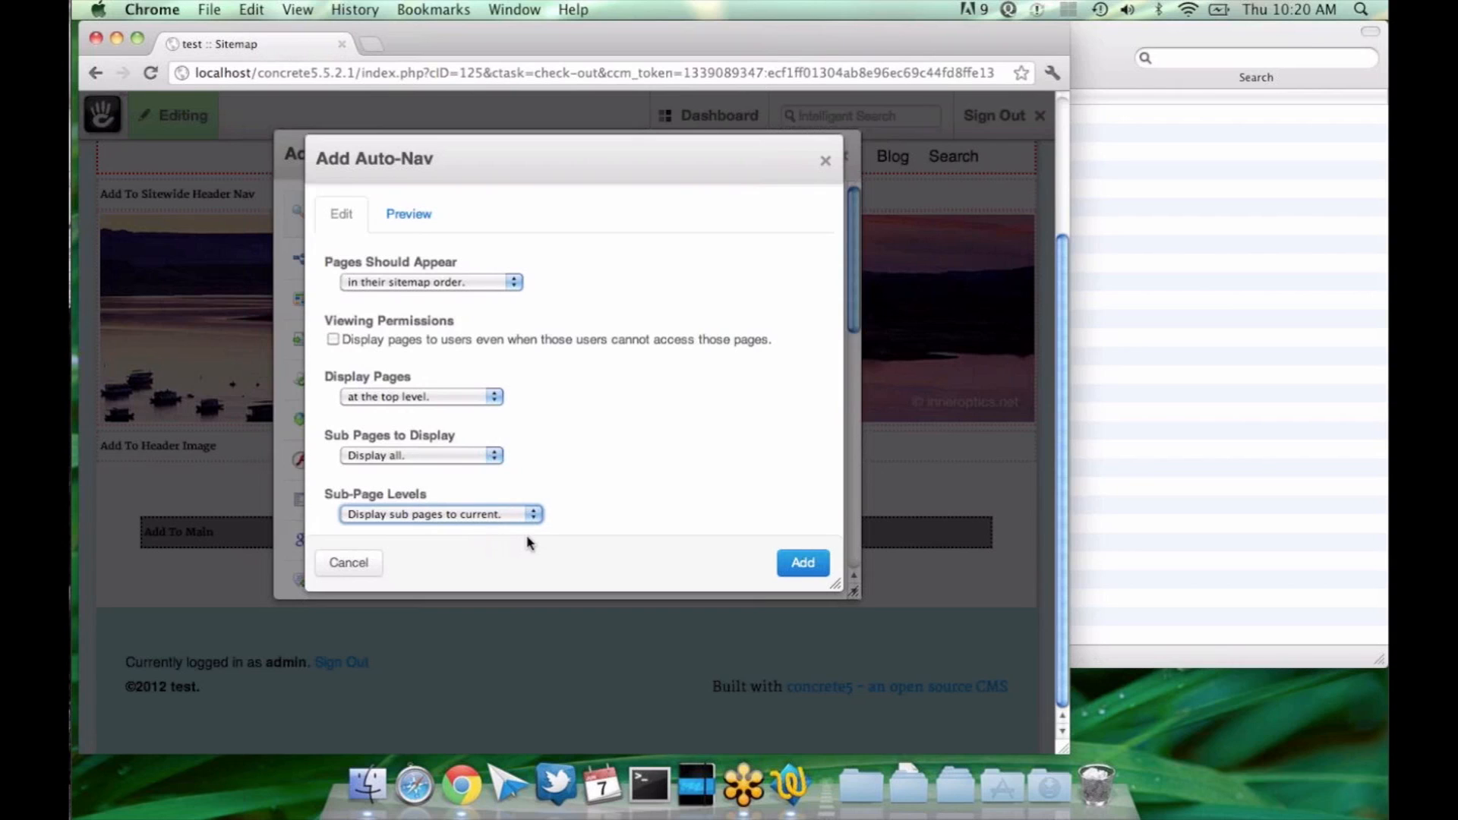
{"action": "left_click", "coordinate": [488, 514]}
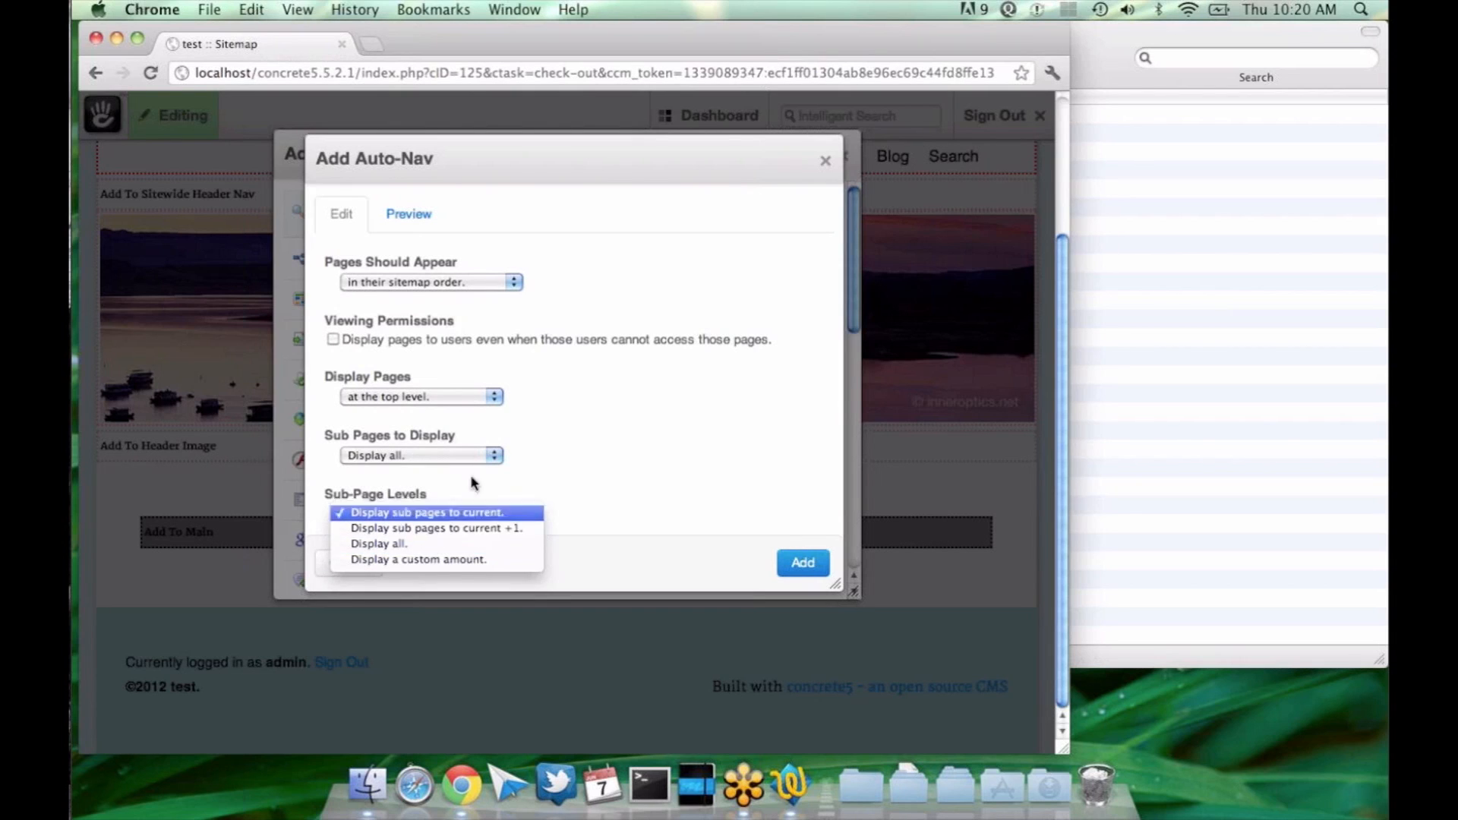
{"action": "left_click", "coordinate": [462, 450]}
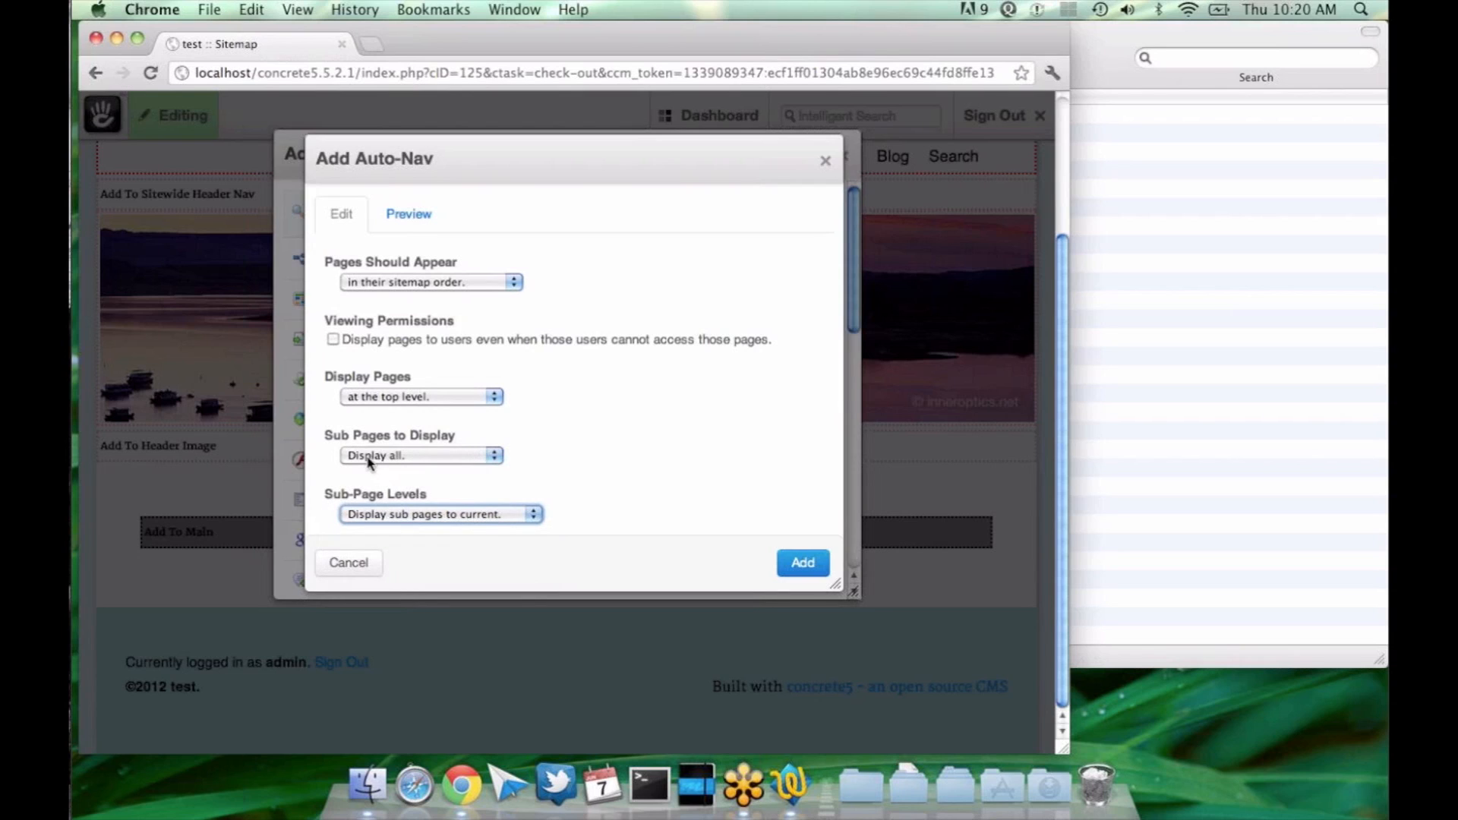
Step: Set Sub-Page Levels to "Display all" and add the Auto-Nav block to the page's Main area
{"action": "left_click", "coordinate": [426, 517]}
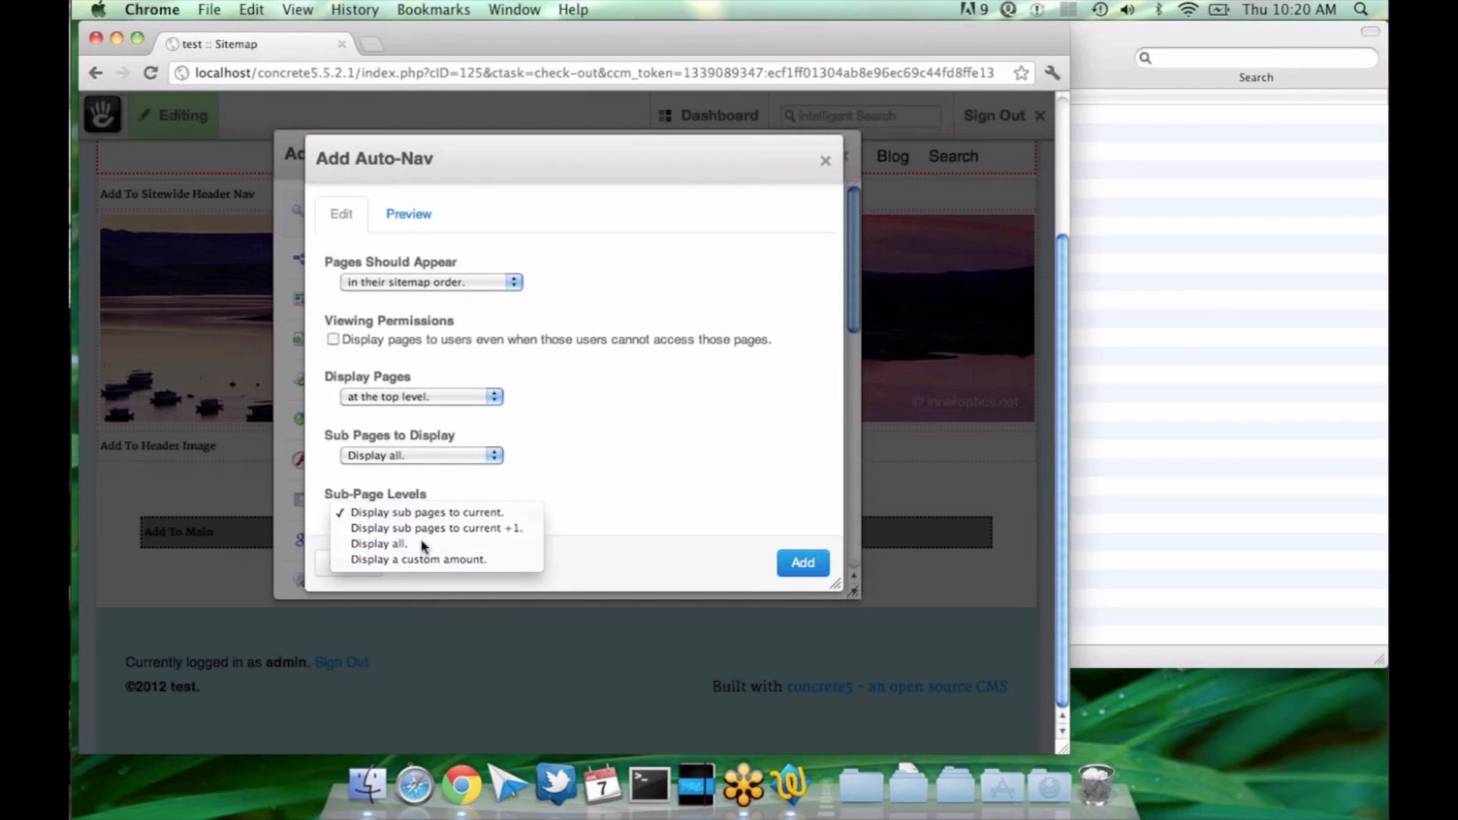
{"action": "left_click", "coordinate": [423, 544]}
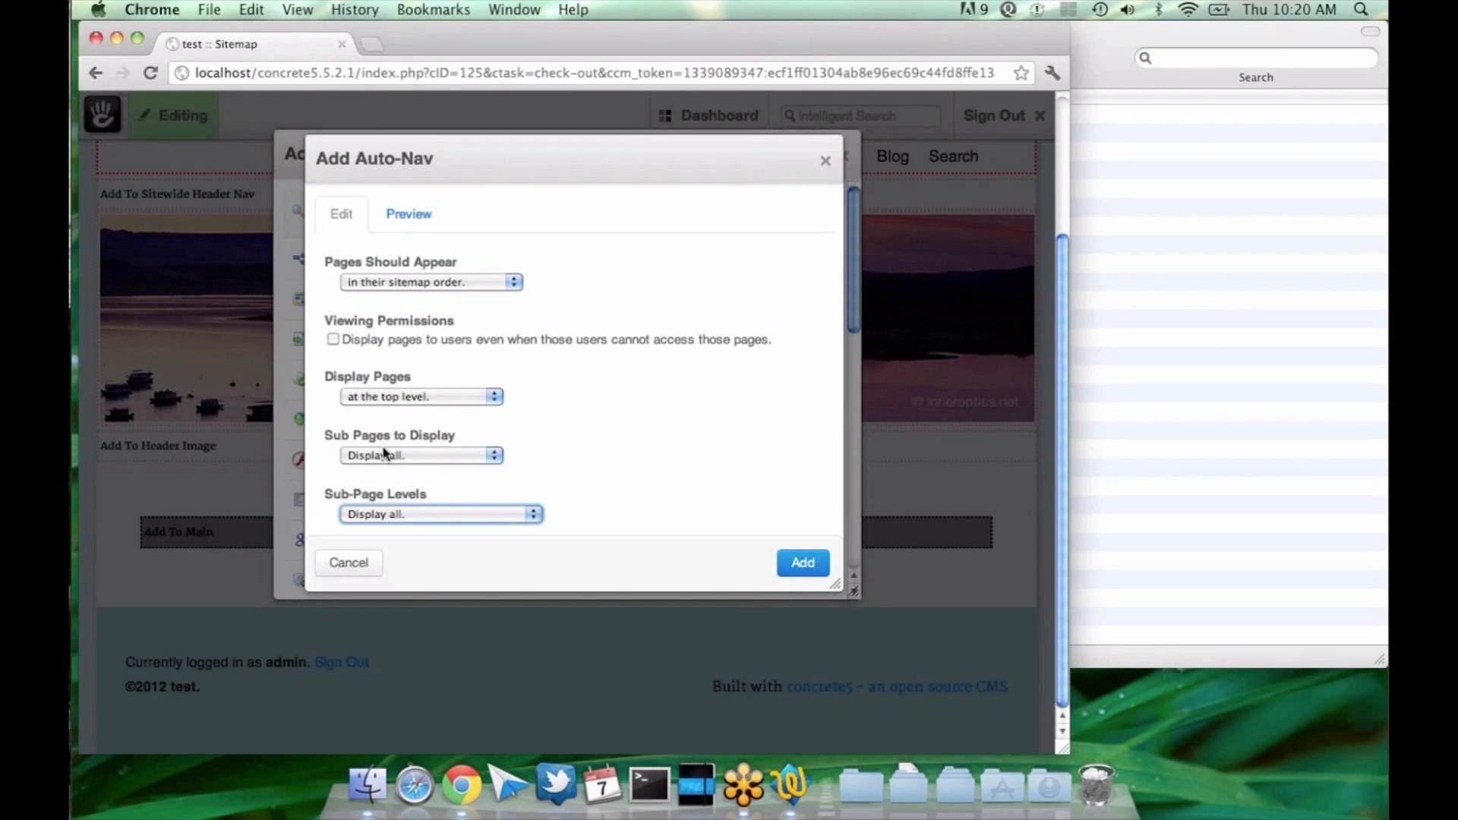
{"action": "left_click", "coordinate": [781, 565]}
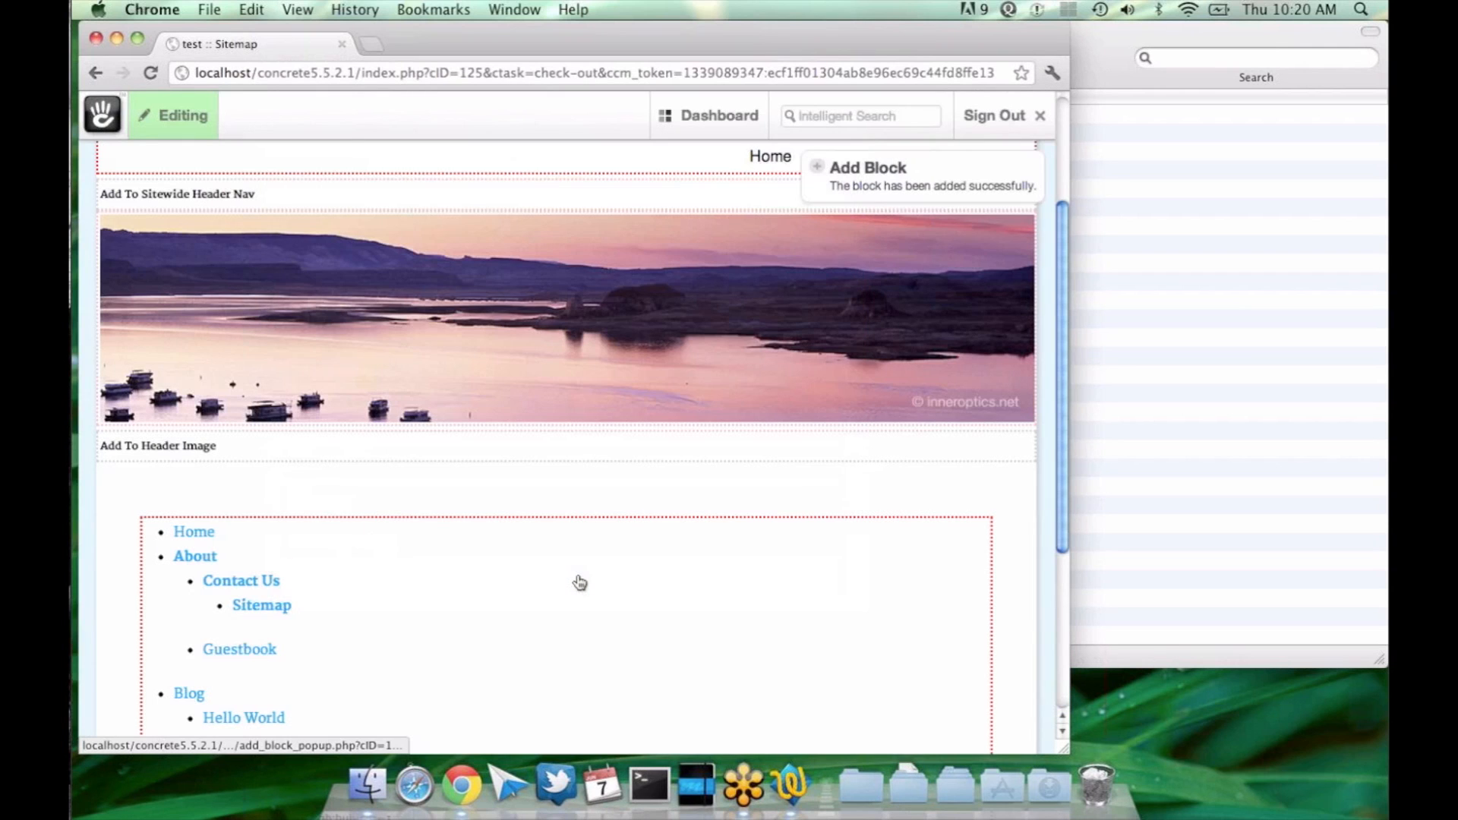
Step: Check the added navigation on the page, view the full sitemap in the dashboard, and return to the page
{"action": "scroll", "coordinate": [580, 583], "scroll_direction": "down", "scroll_amount": 3}
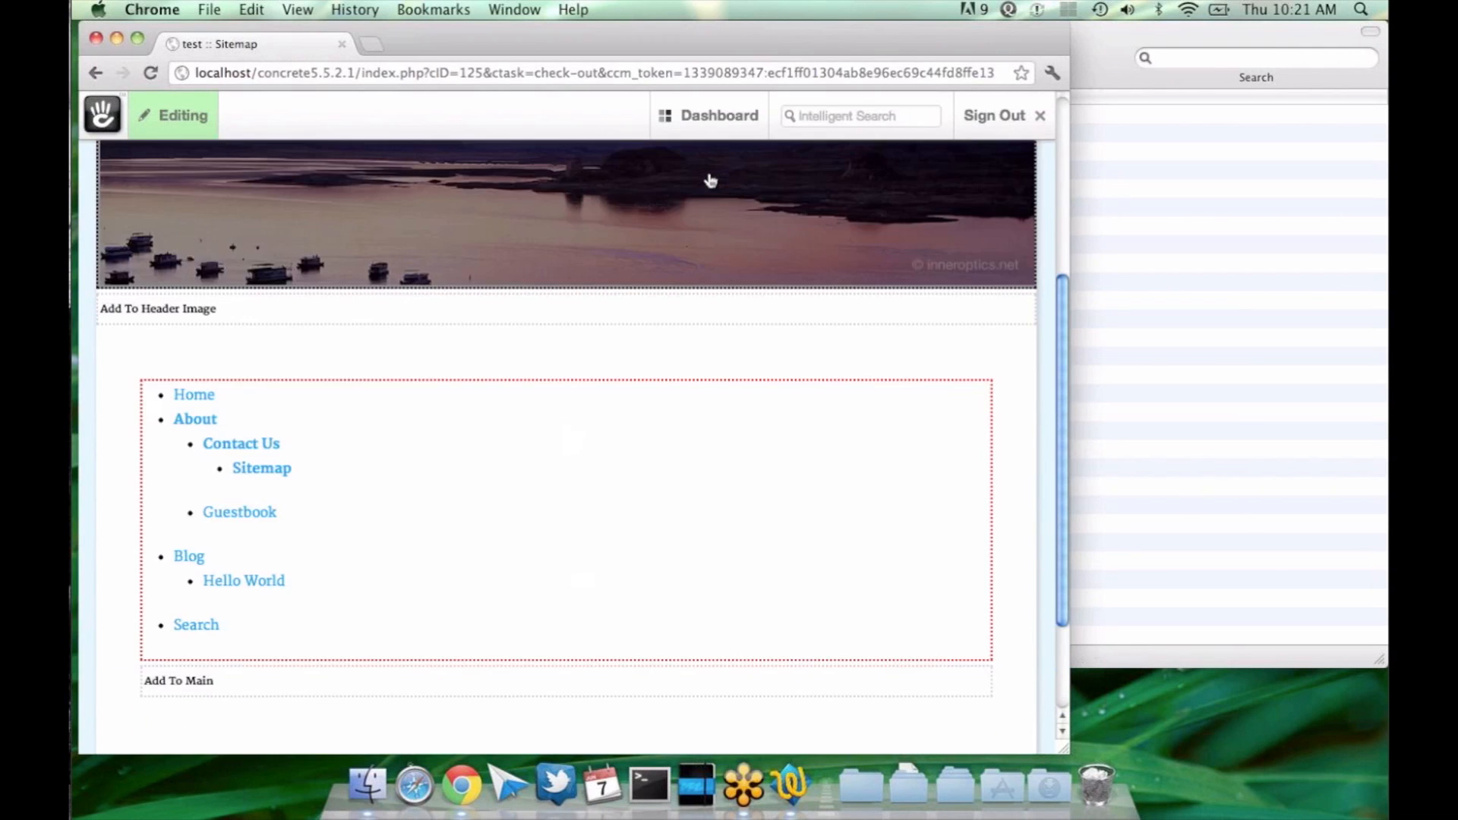
{"action": "left_click", "coordinate": [709, 116]}
{"action": "left_click", "coordinate": [566, 161]}
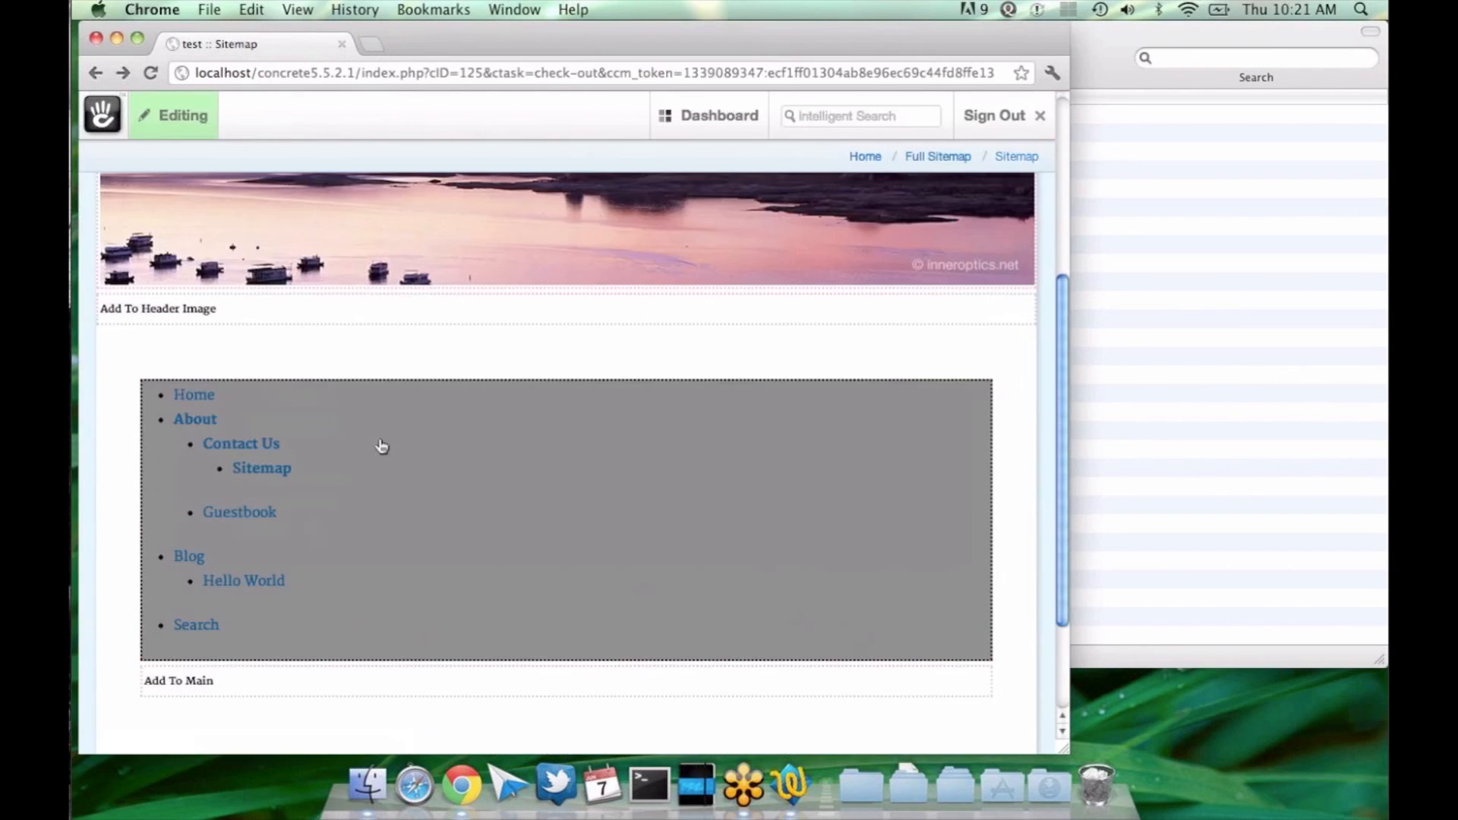
Step: Edit the added Auto-Nav block, set Sub-Page Levels to "Display sub pages to current", and save it
{"action": "left_click", "coordinate": [382, 446]}
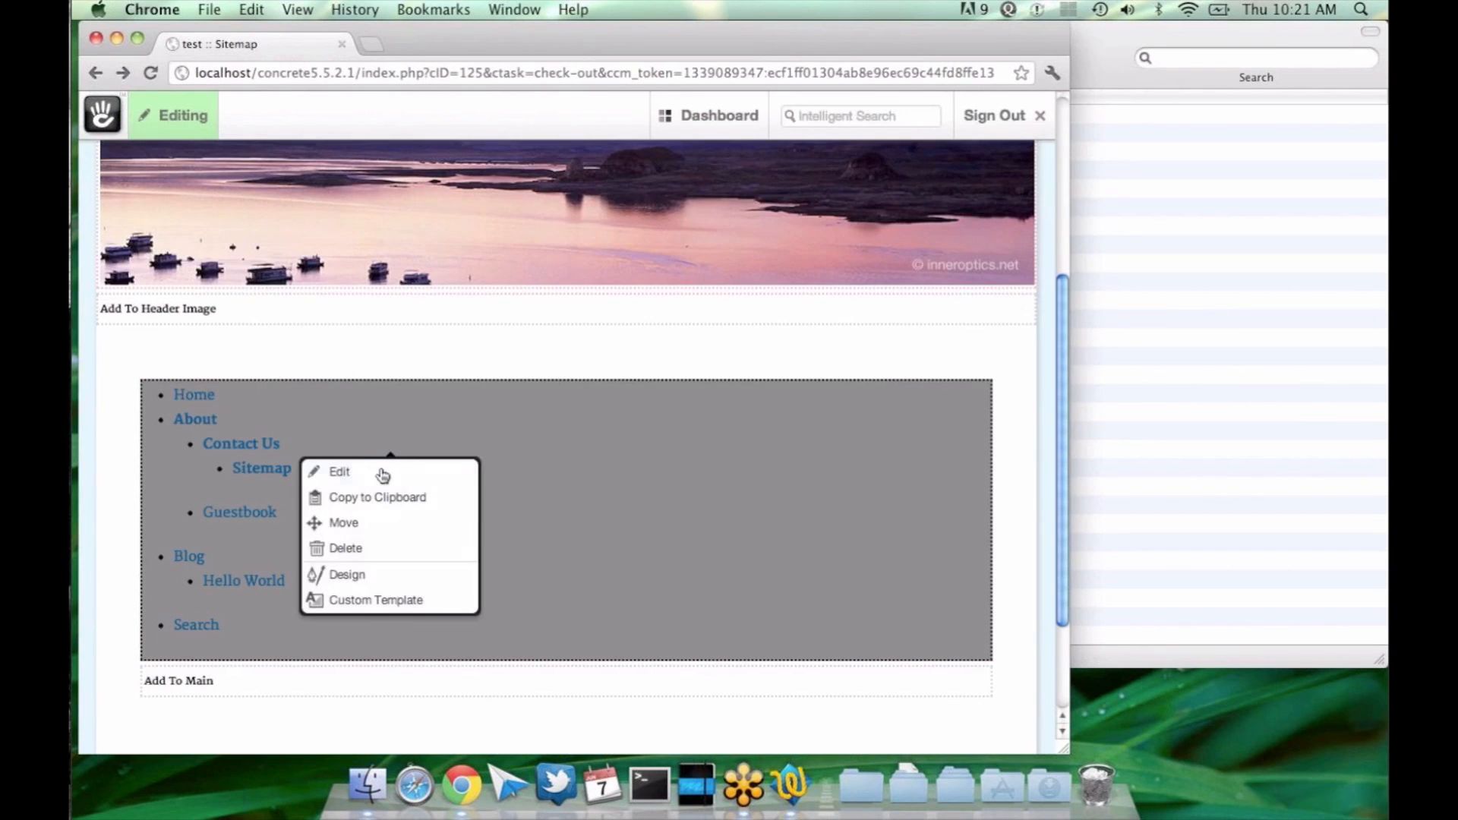
{"action": "left_click", "coordinate": [383, 475]}
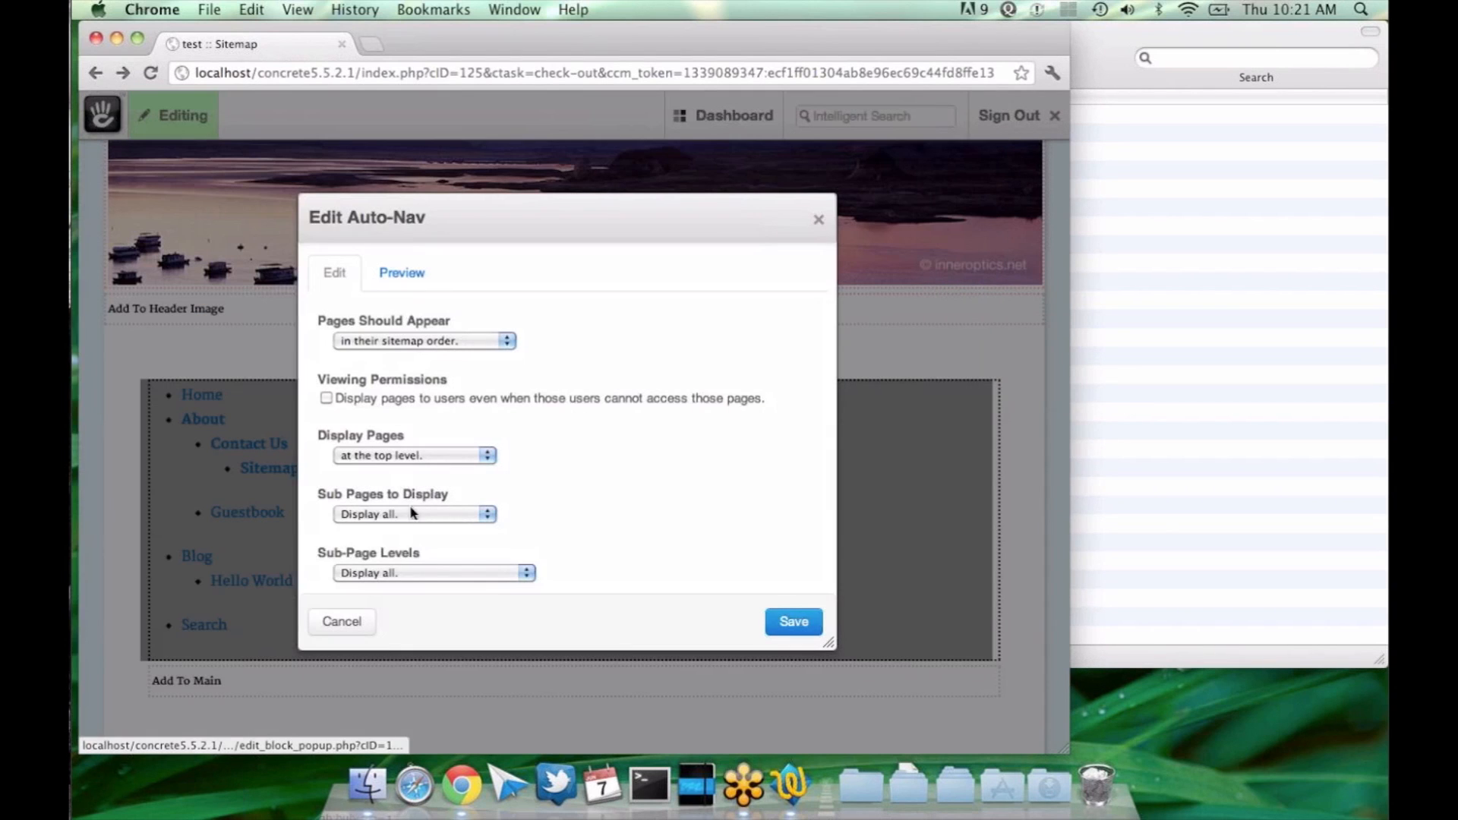
{"action": "left_click", "coordinate": [404, 572]}
{"action": "left_click", "coordinate": [404, 539]}
{"action": "left_click", "coordinate": [793, 622]}
Step: Reopen the Auto-Nav block's settings, keep Sub-Page Levels at "Display sub pages to current", and preview the navigation
{"action": "left_click", "coordinate": [668, 445]}
{"action": "left_click", "coordinate": [668, 467]}
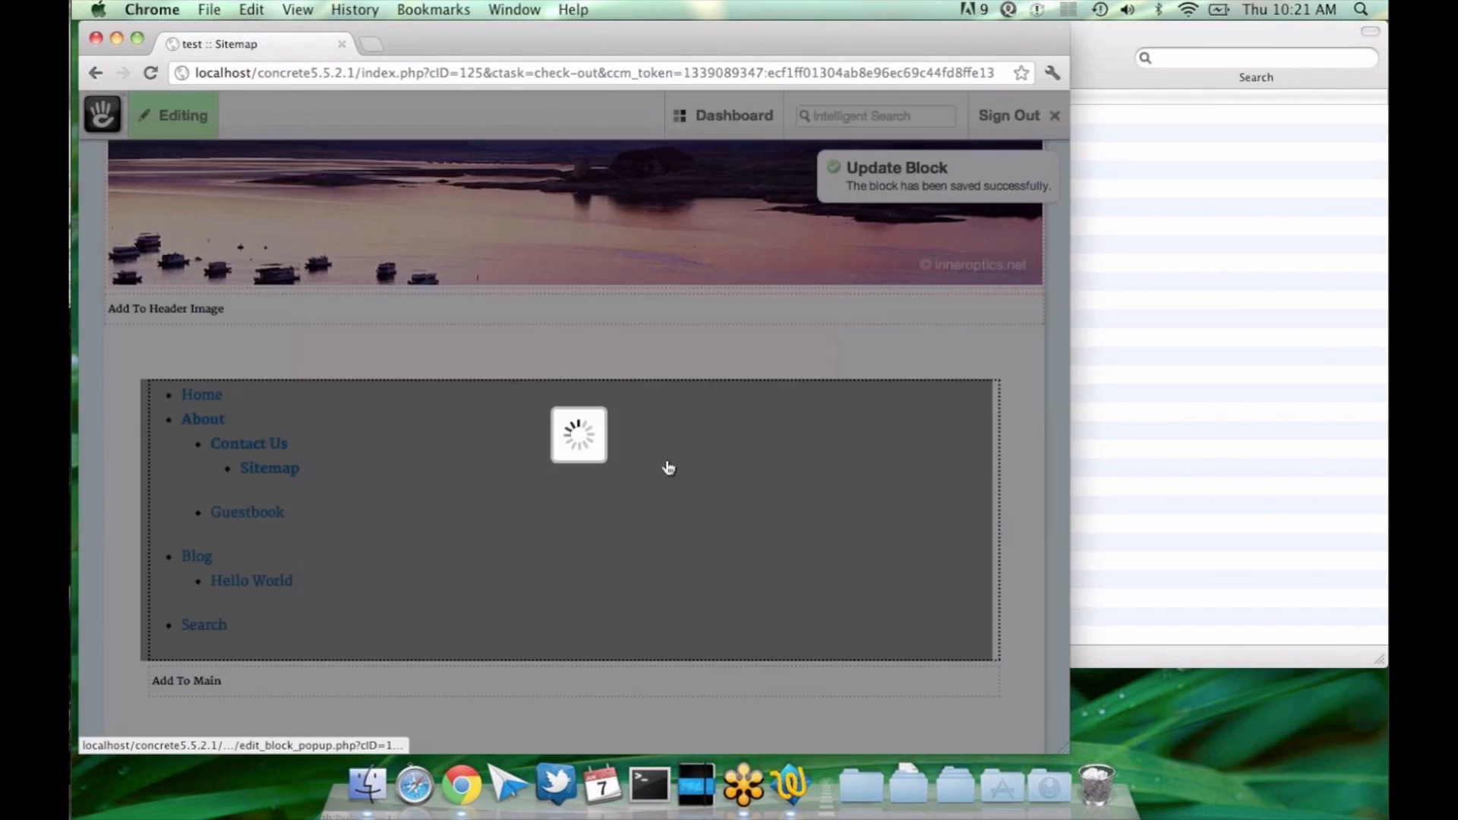
{"action": "left_click", "coordinate": [453, 572]}
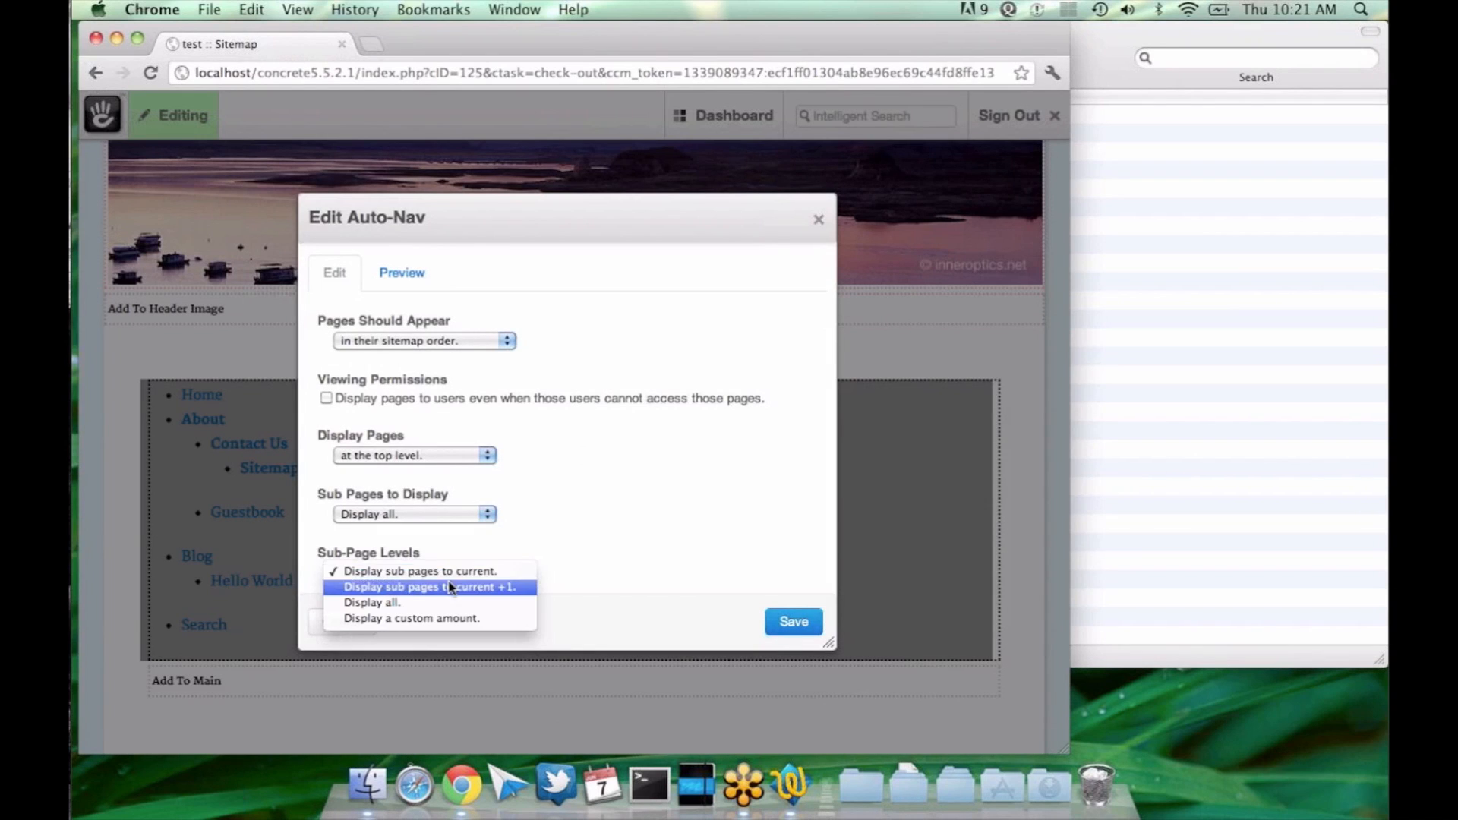
{"action": "left_click", "coordinate": [442, 549]}
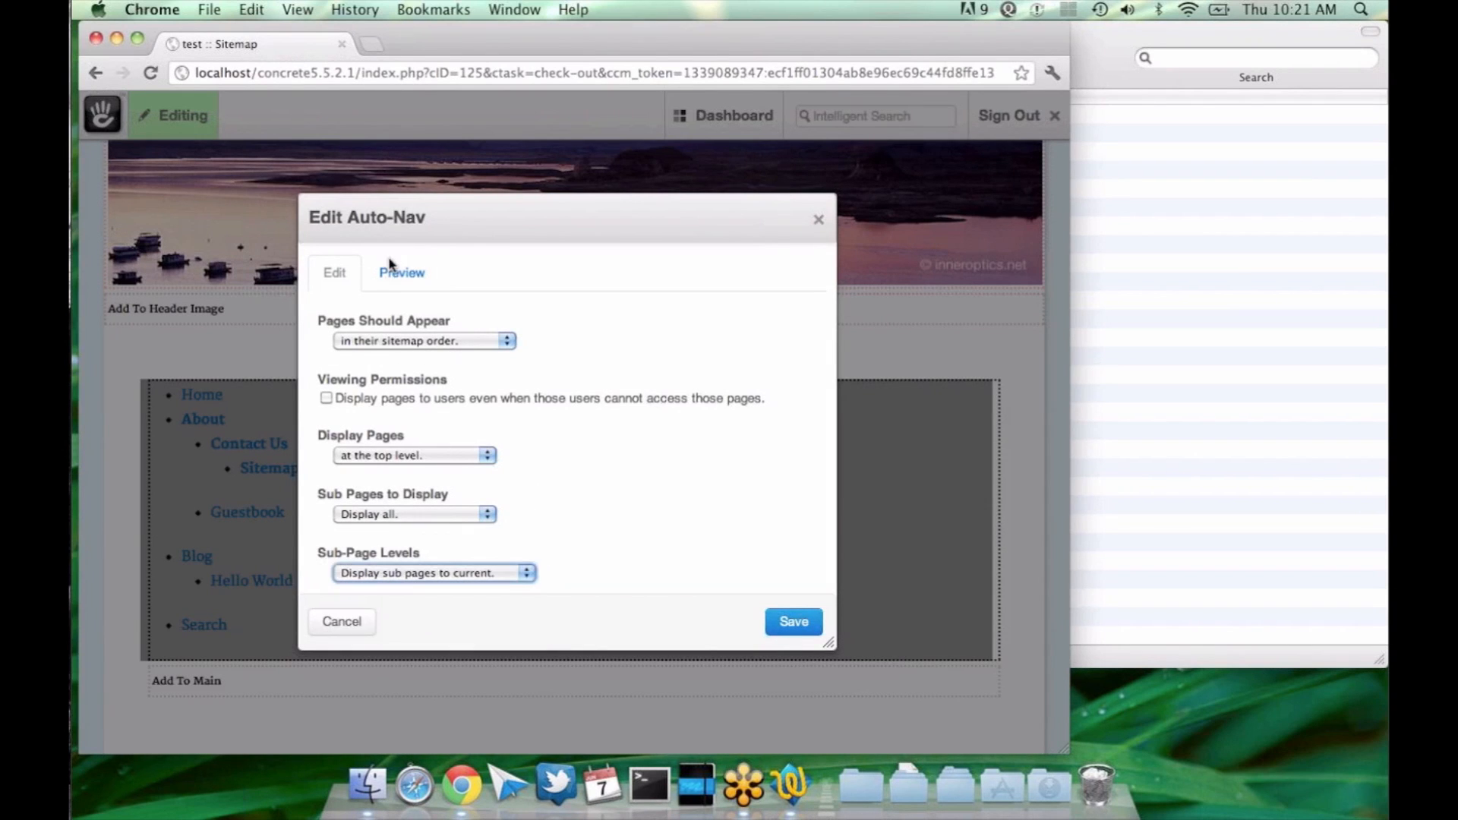
{"action": "left_click", "coordinate": [393, 270]}
{"action": "left_click", "coordinate": [334, 274]}
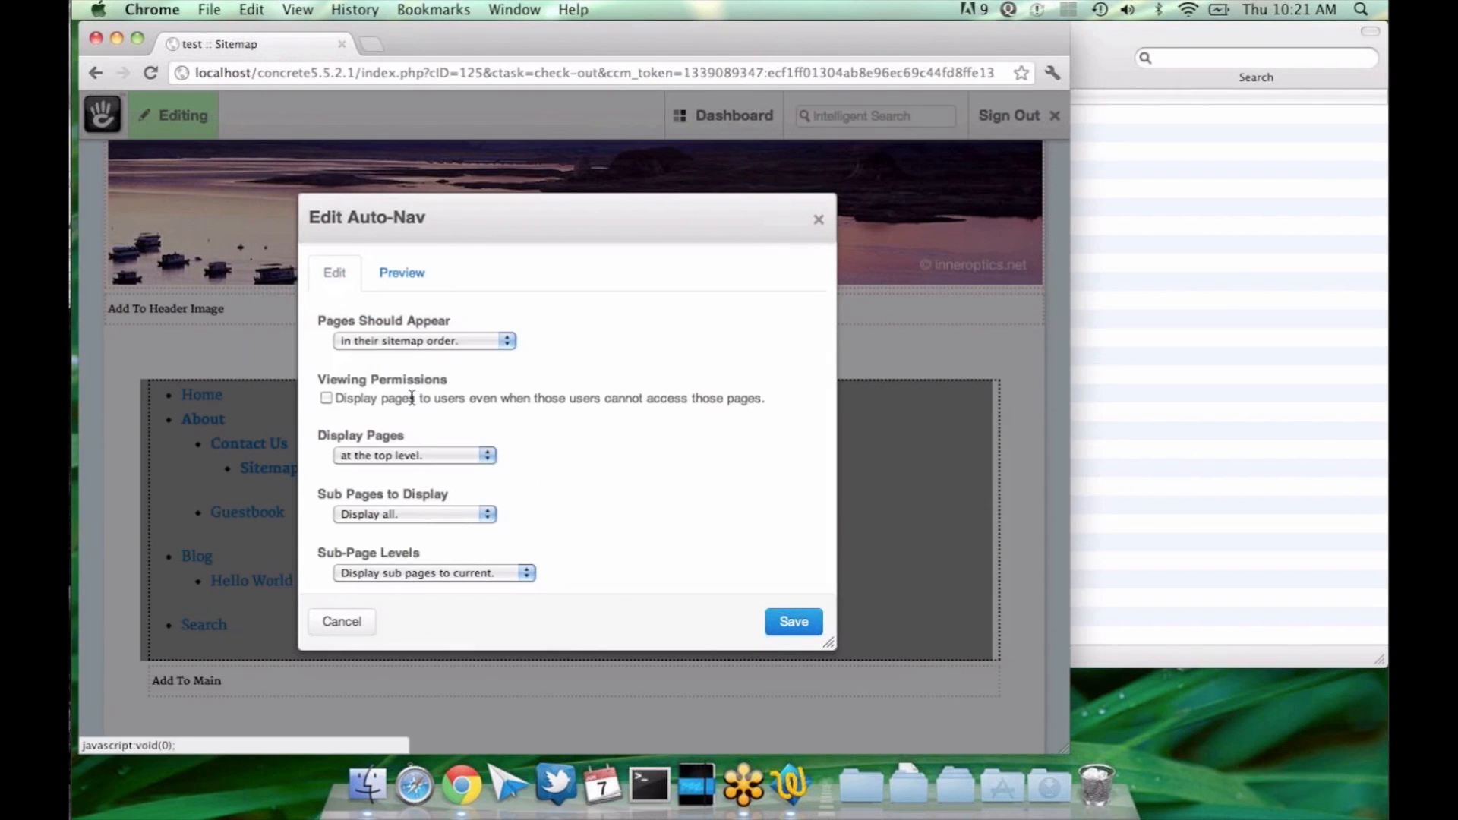
{"action": "left_click", "coordinate": [410, 273]}
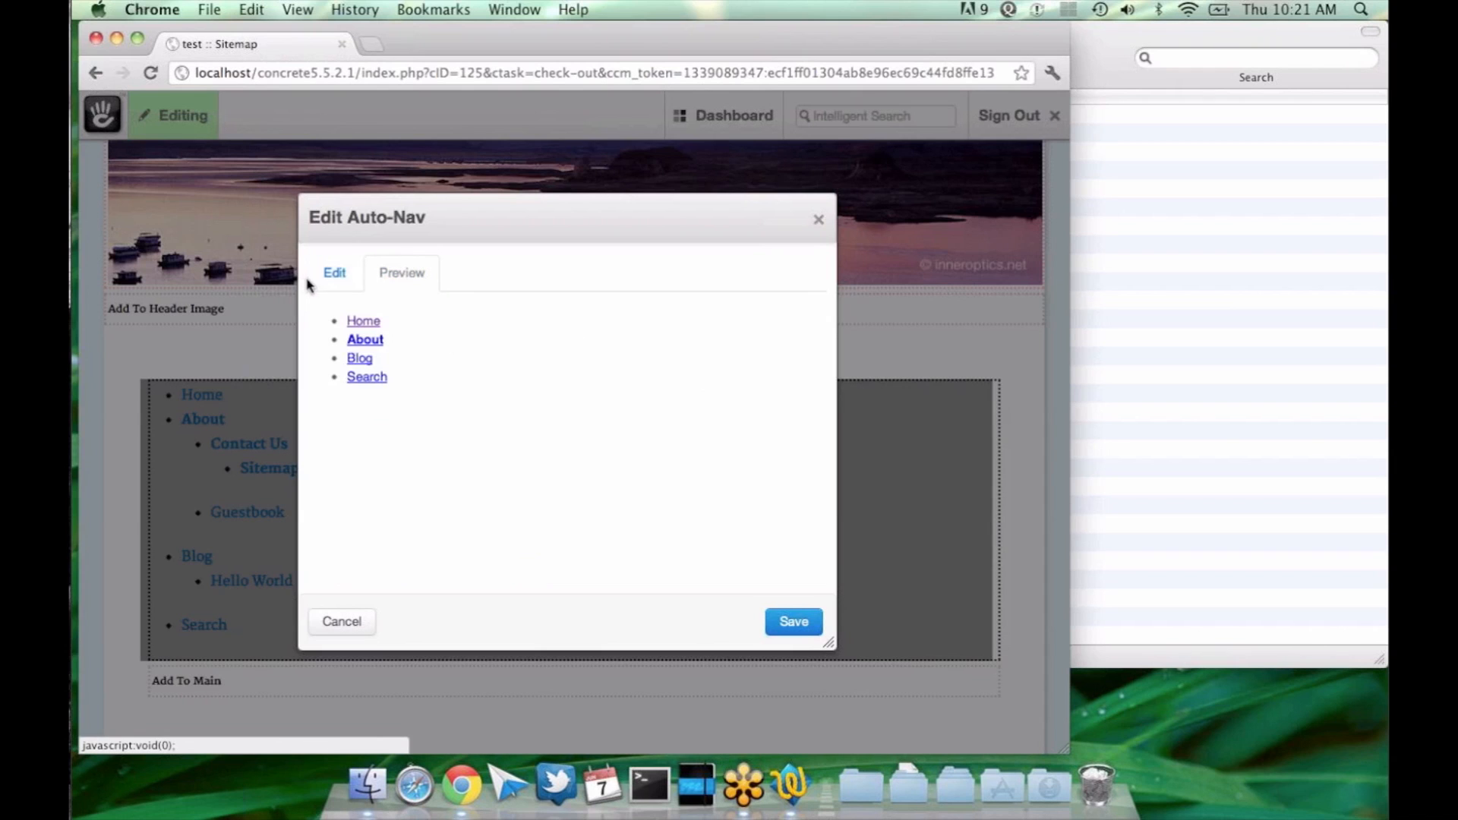
Step: Return to the block's settings and review the Sub Pages to Display choices, keeping "Display all"
{"action": "left_click", "coordinate": [333, 274]}
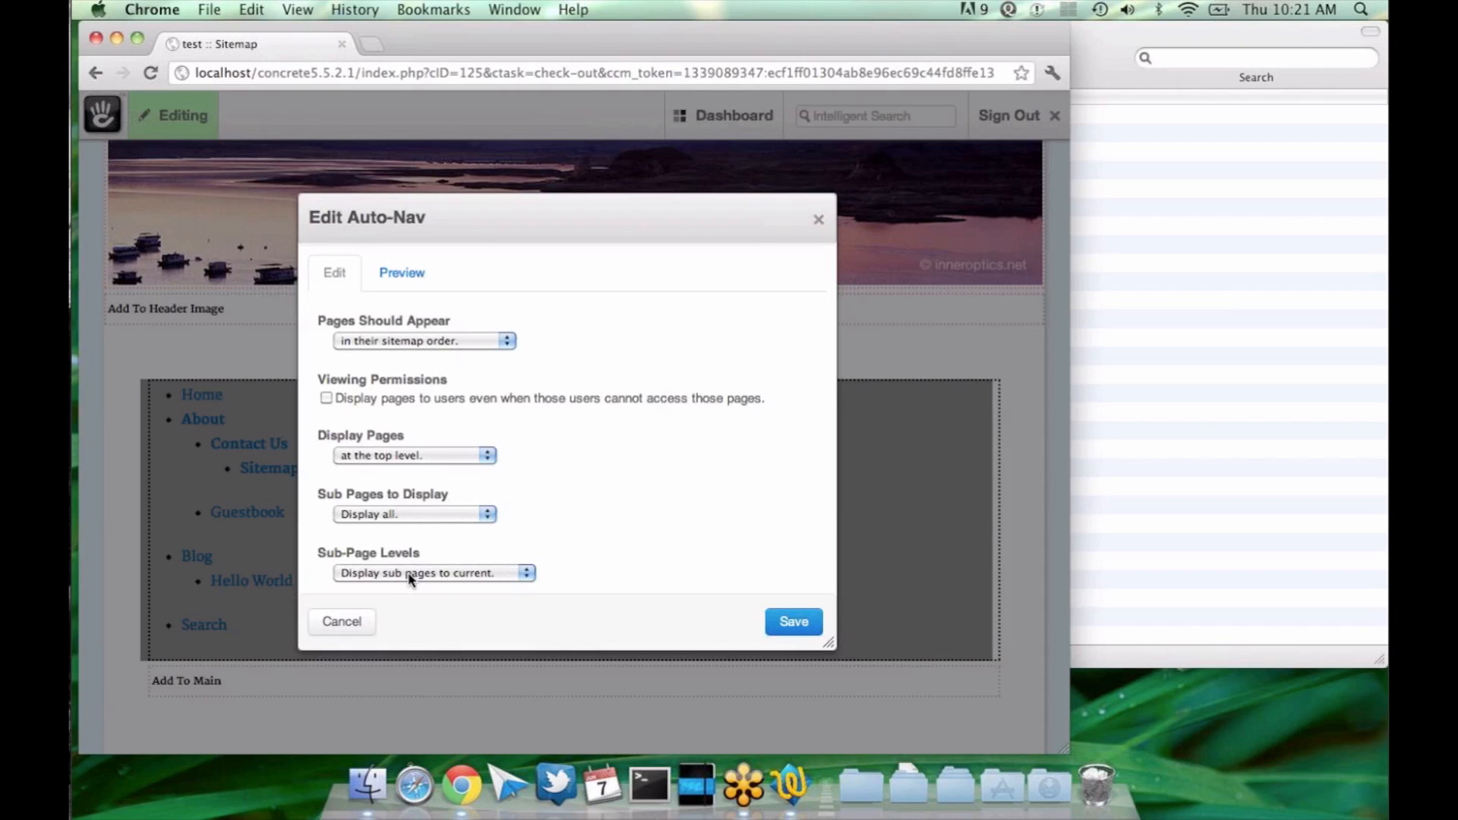
{"action": "left_click", "coordinate": [409, 517]}
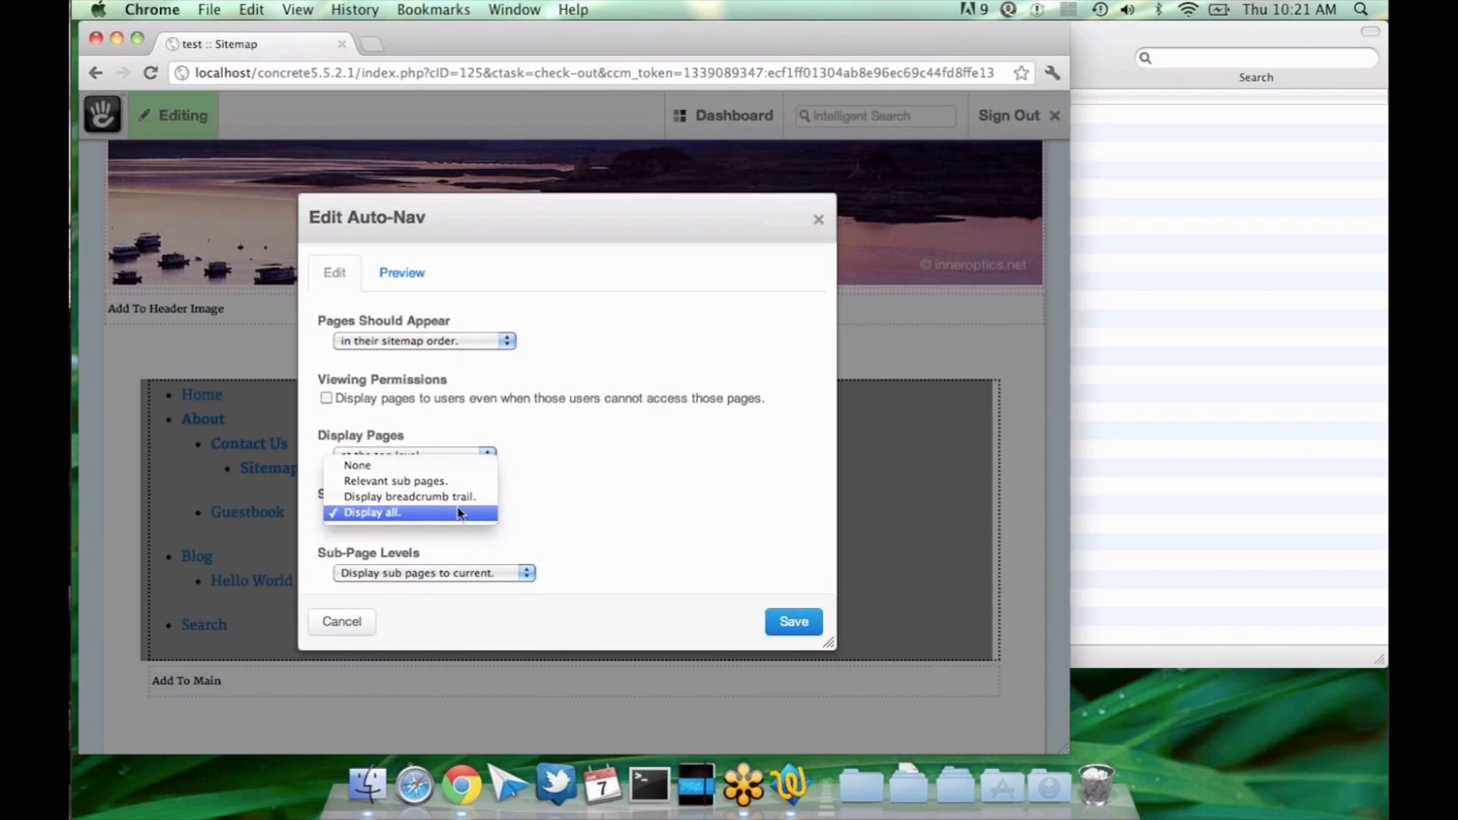
{"action": "left_click", "coordinate": [520, 502]}
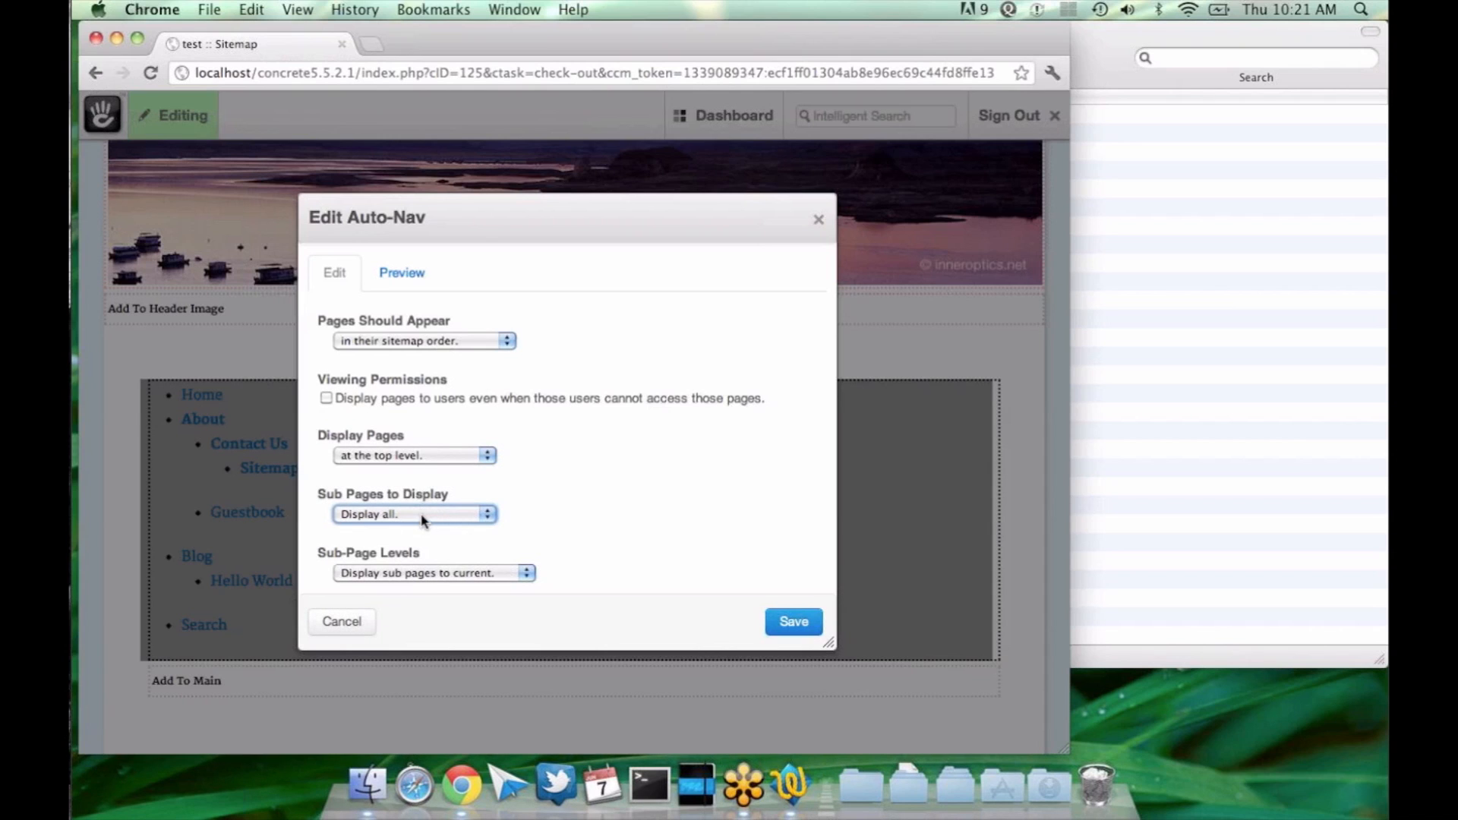
Step: Set Sub-Page Levels to "Display a custom amount" with 1 level and save the Auto-Nav block
{"action": "left_click", "coordinate": [430, 574]}
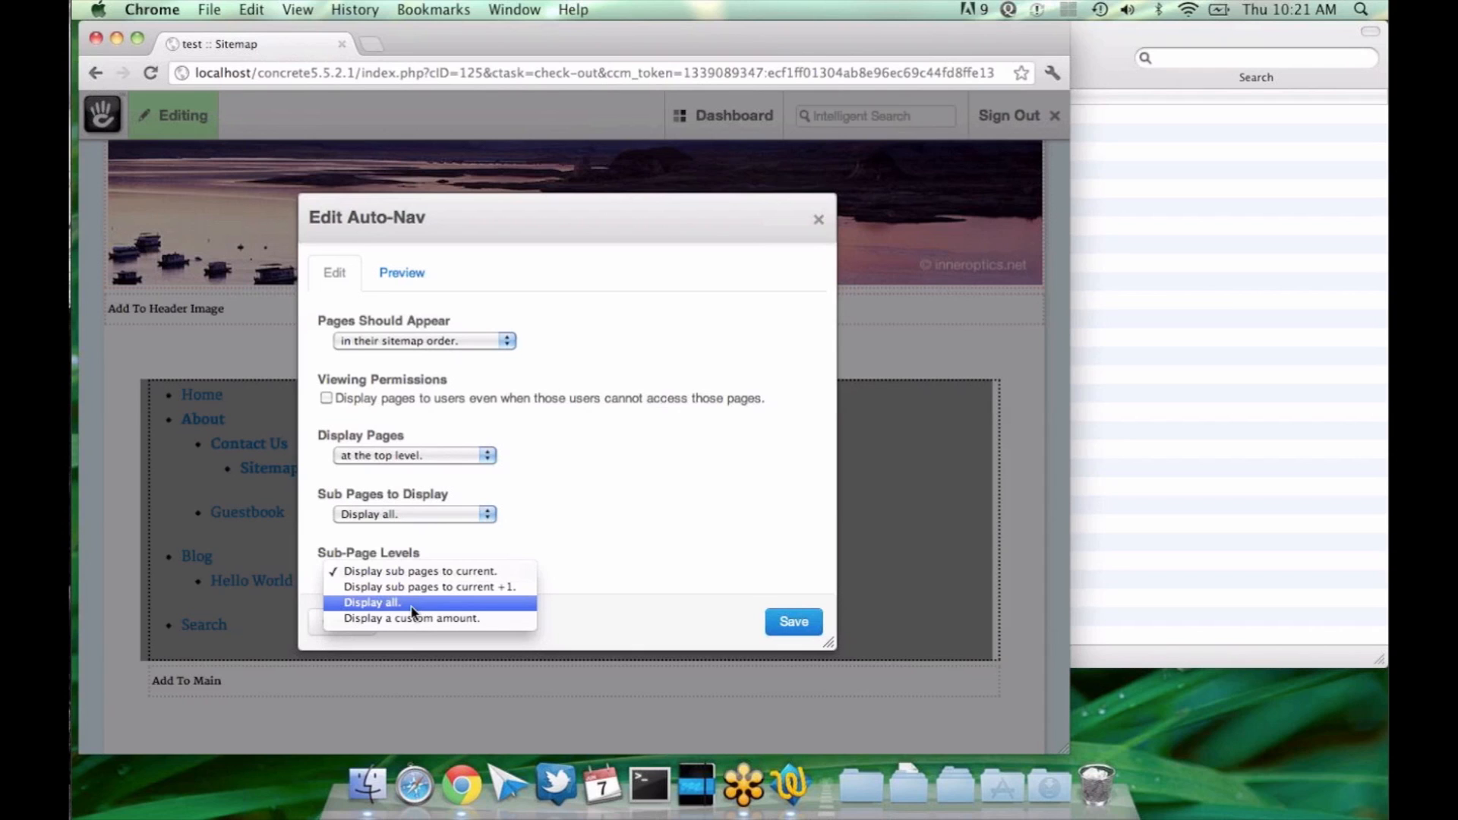
{"action": "left_click", "coordinate": [403, 619]}
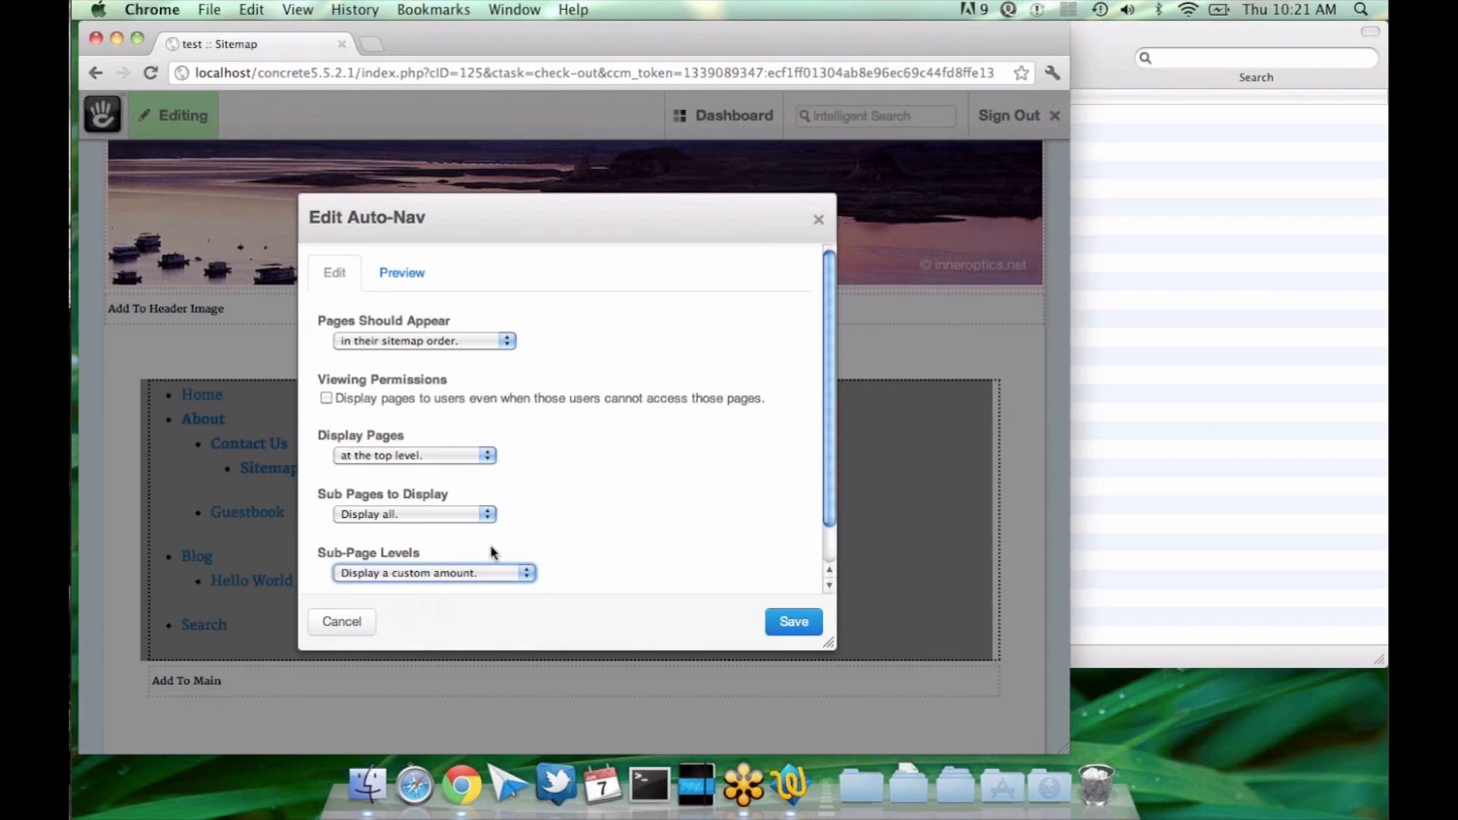
{"action": "key", "text": "BackSpace"}
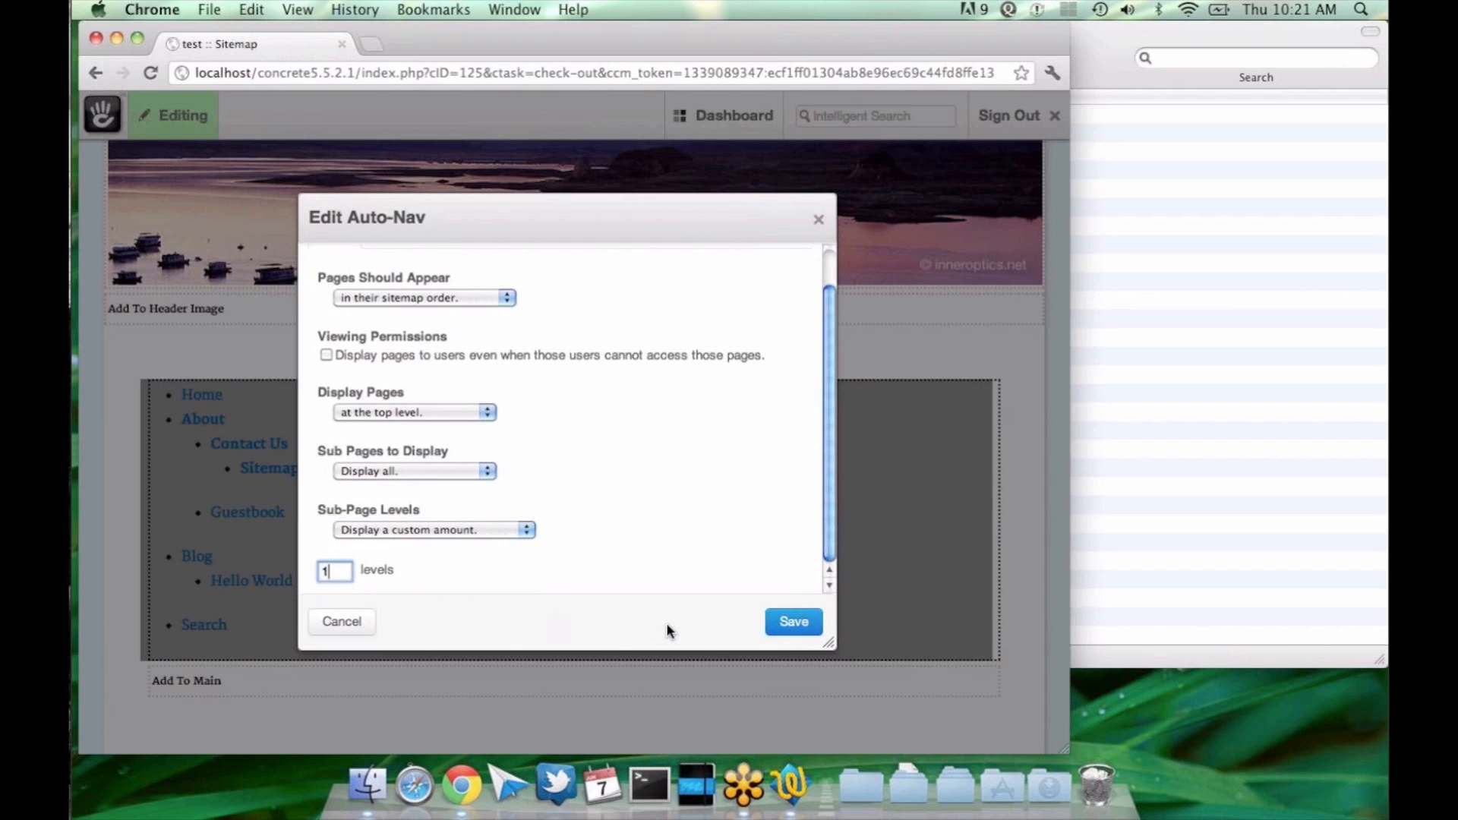
{"action": "type", "text": "1"}
{"action": "left_click", "coordinate": [789, 622]}
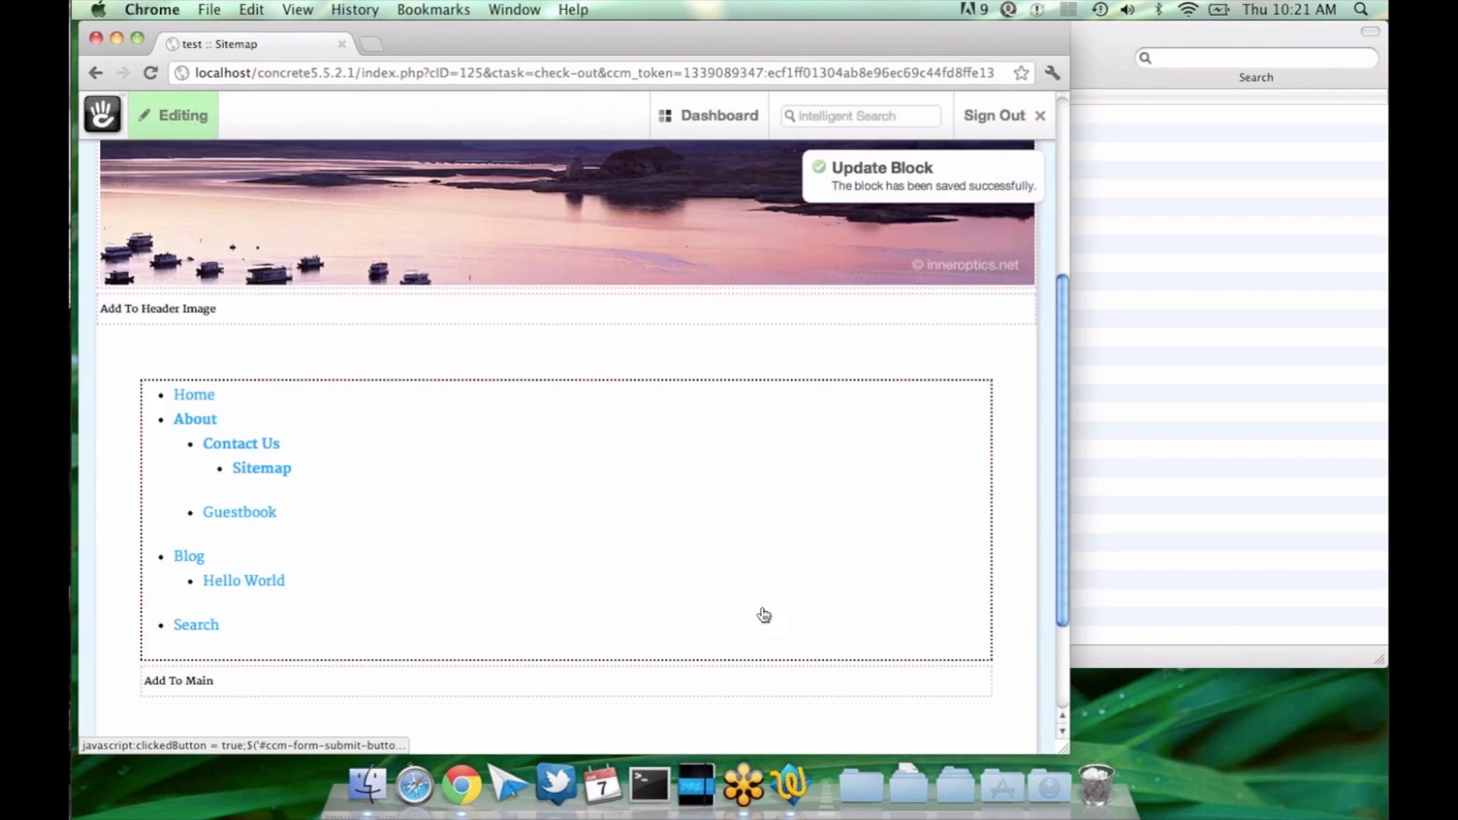
Step: Reopen the Auto-Nav block's settings, set the custom sub-page amount to 2 levels, and save the block
{"action": "left_click", "coordinate": [521, 454]}
{"action": "left_click", "coordinate": [516, 474]}
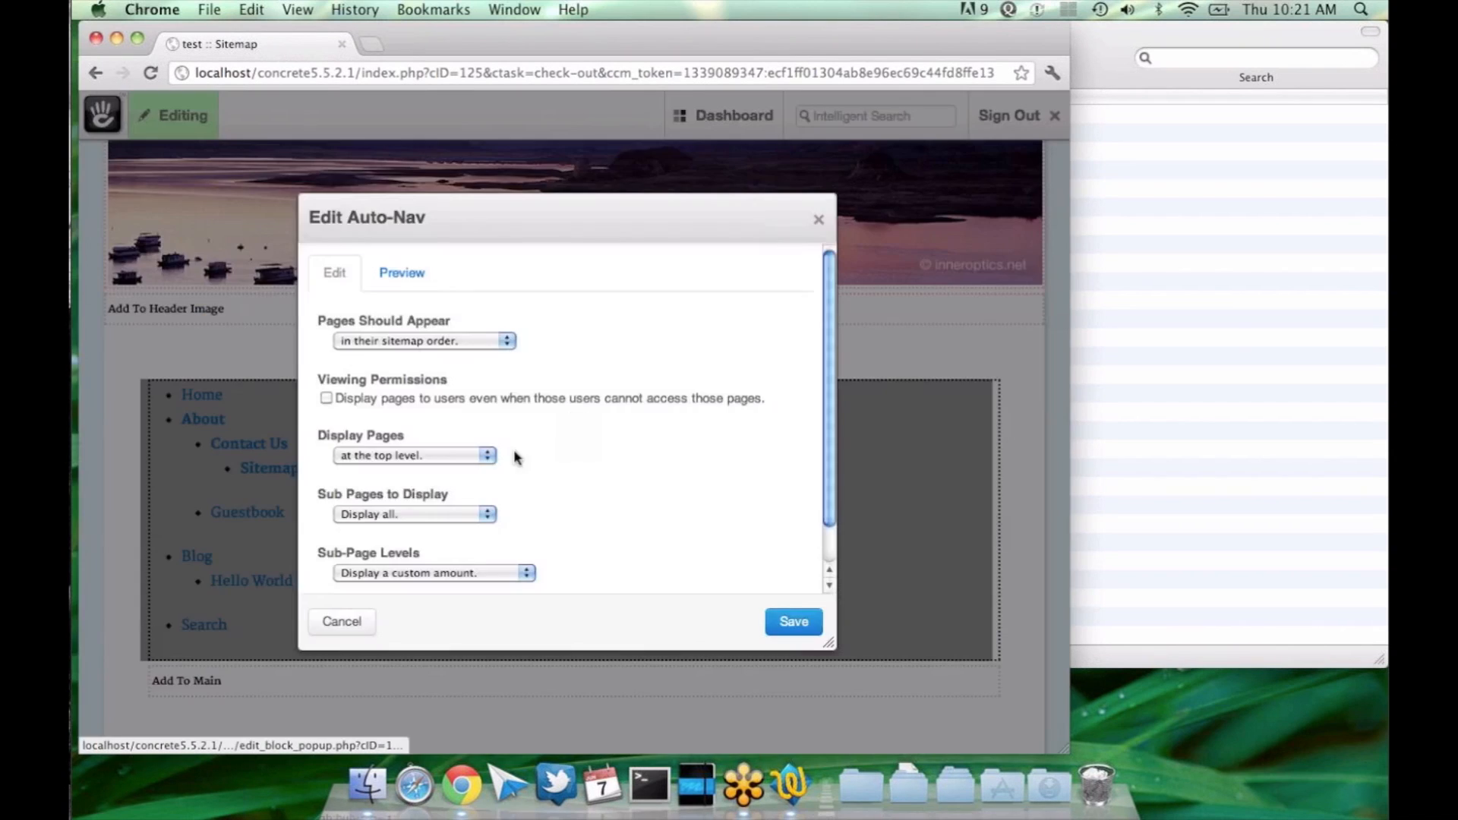
{"action": "scroll", "coordinate": [502, 373], "scroll_direction": "down", "scroll_amount": 2}
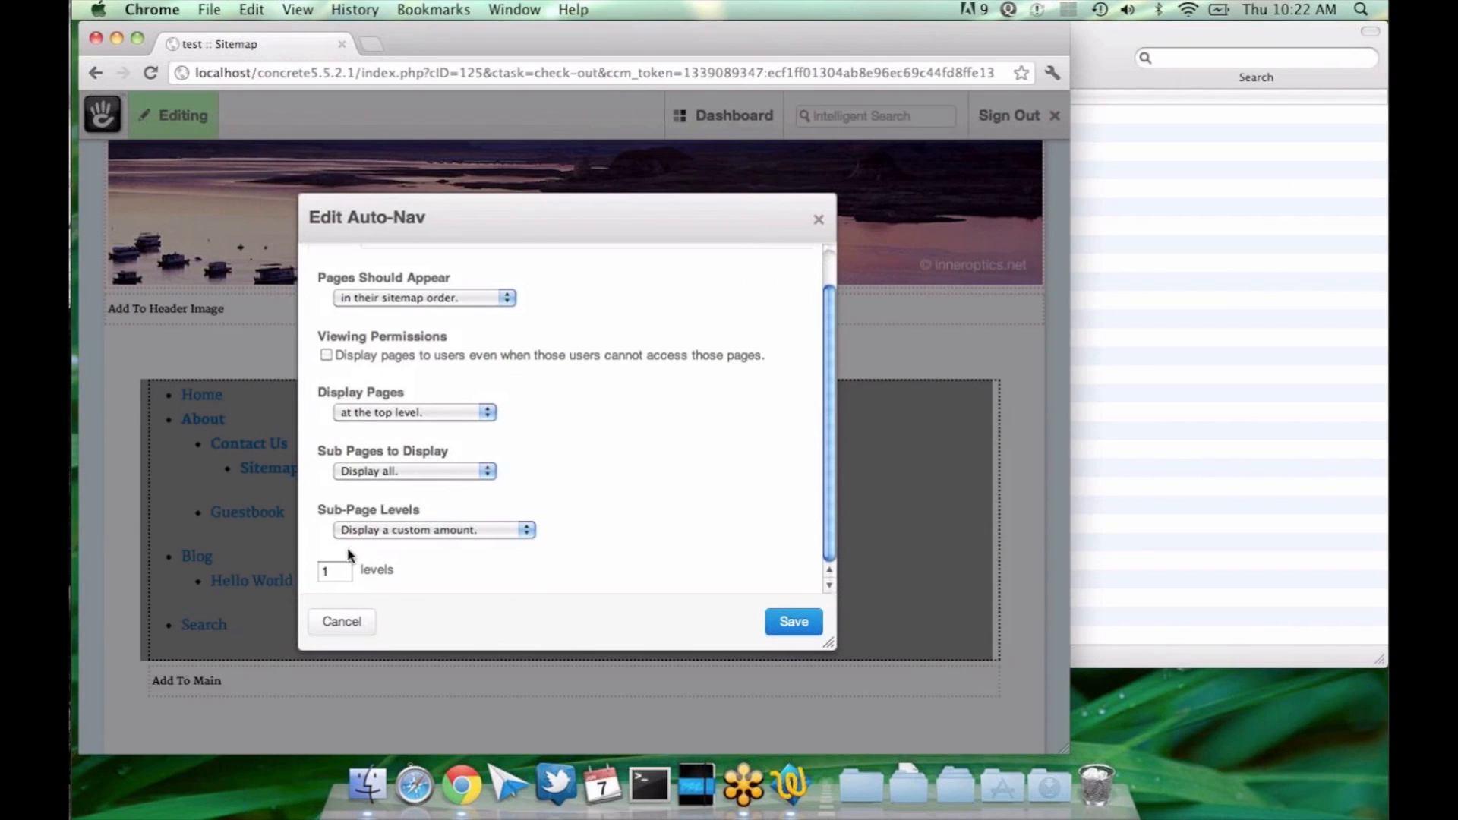
{"action": "left_click", "coordinate": [412, 472]}
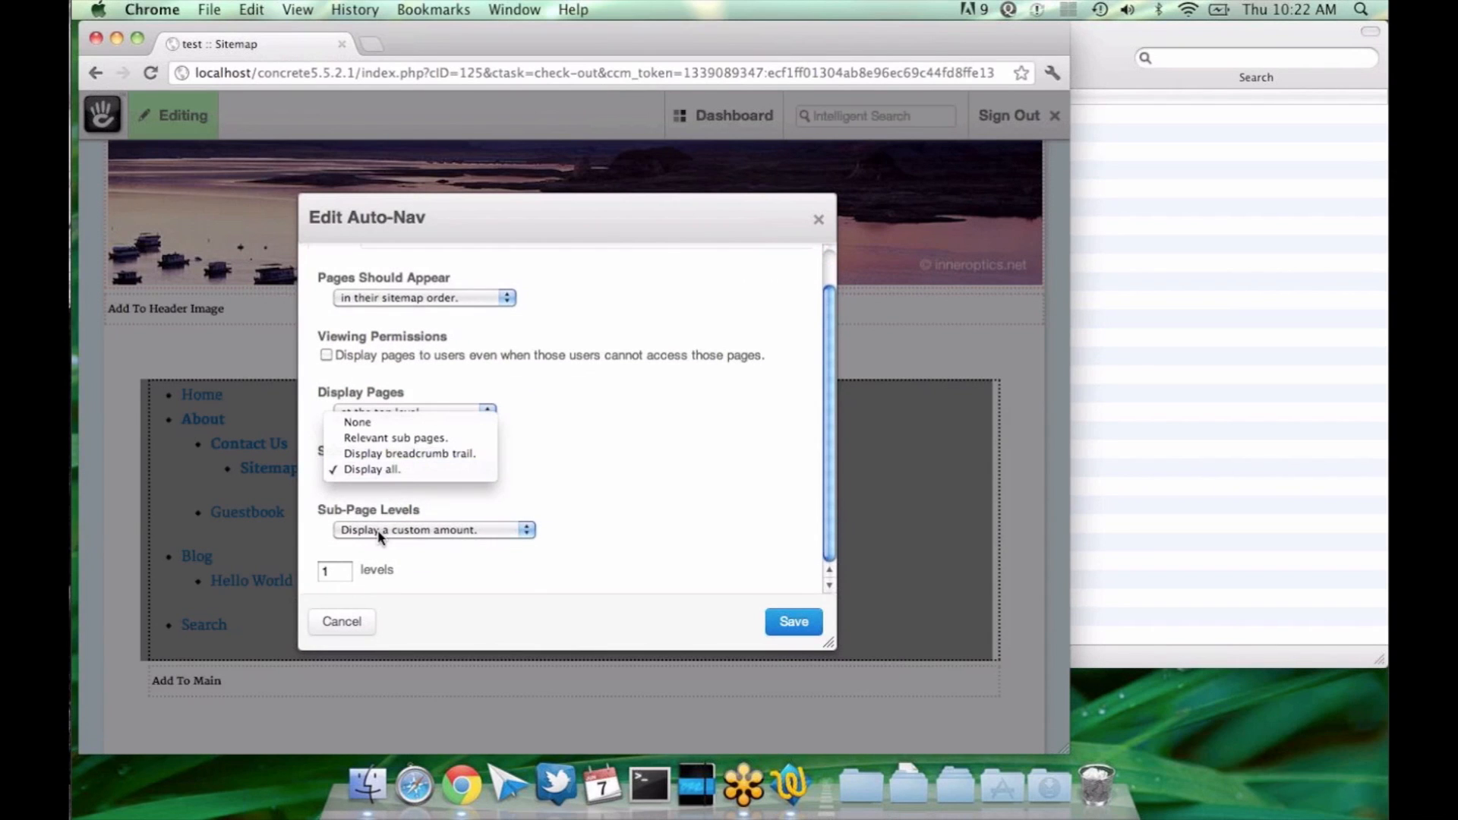
{"action": "left_click", "coordinate": [348, 560]}
{"action": "left_click", "coordinate": [331, 571]}
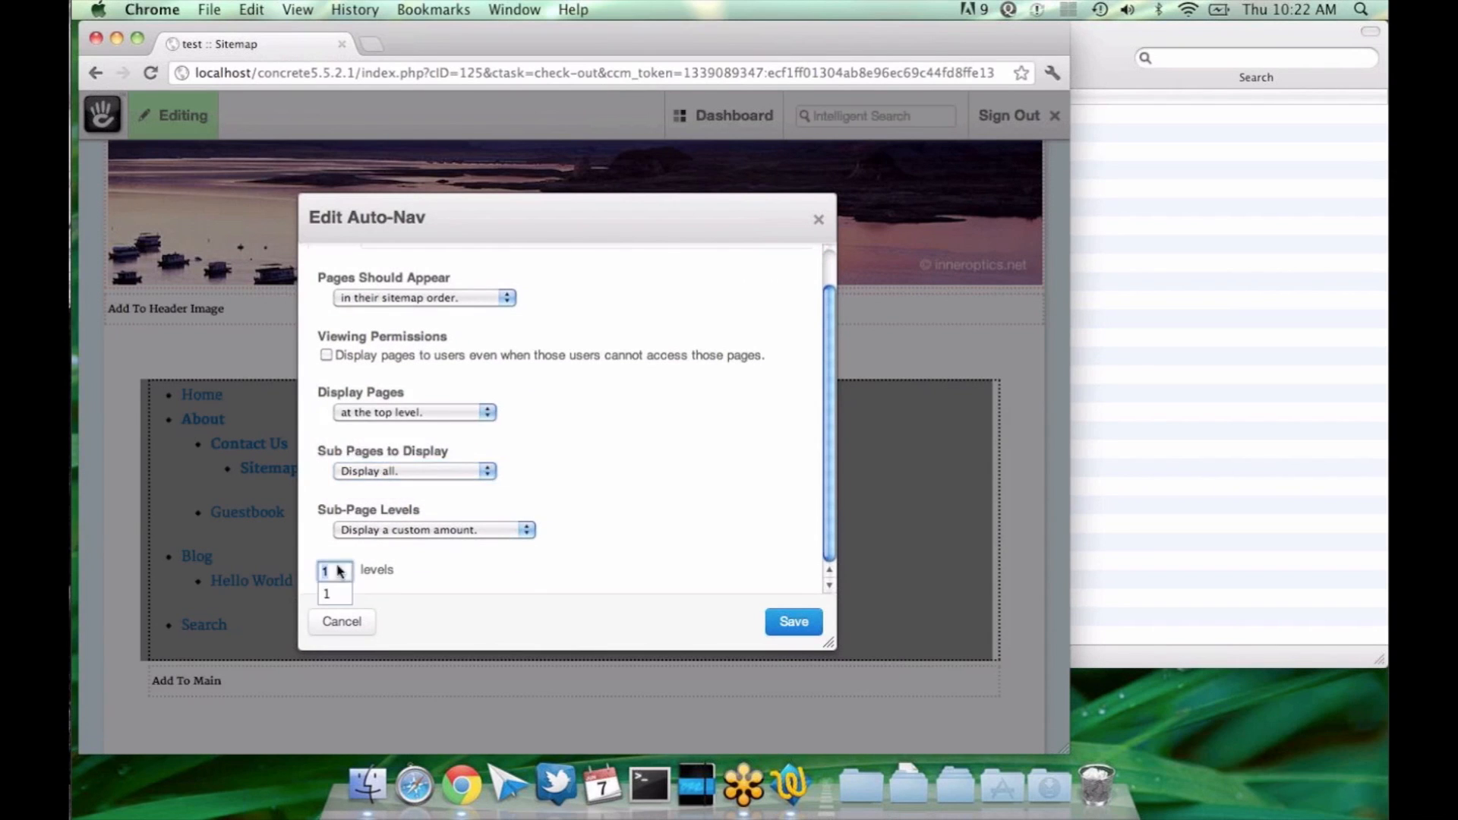
{"action": "left_click", "coordinate": [782, 620]}
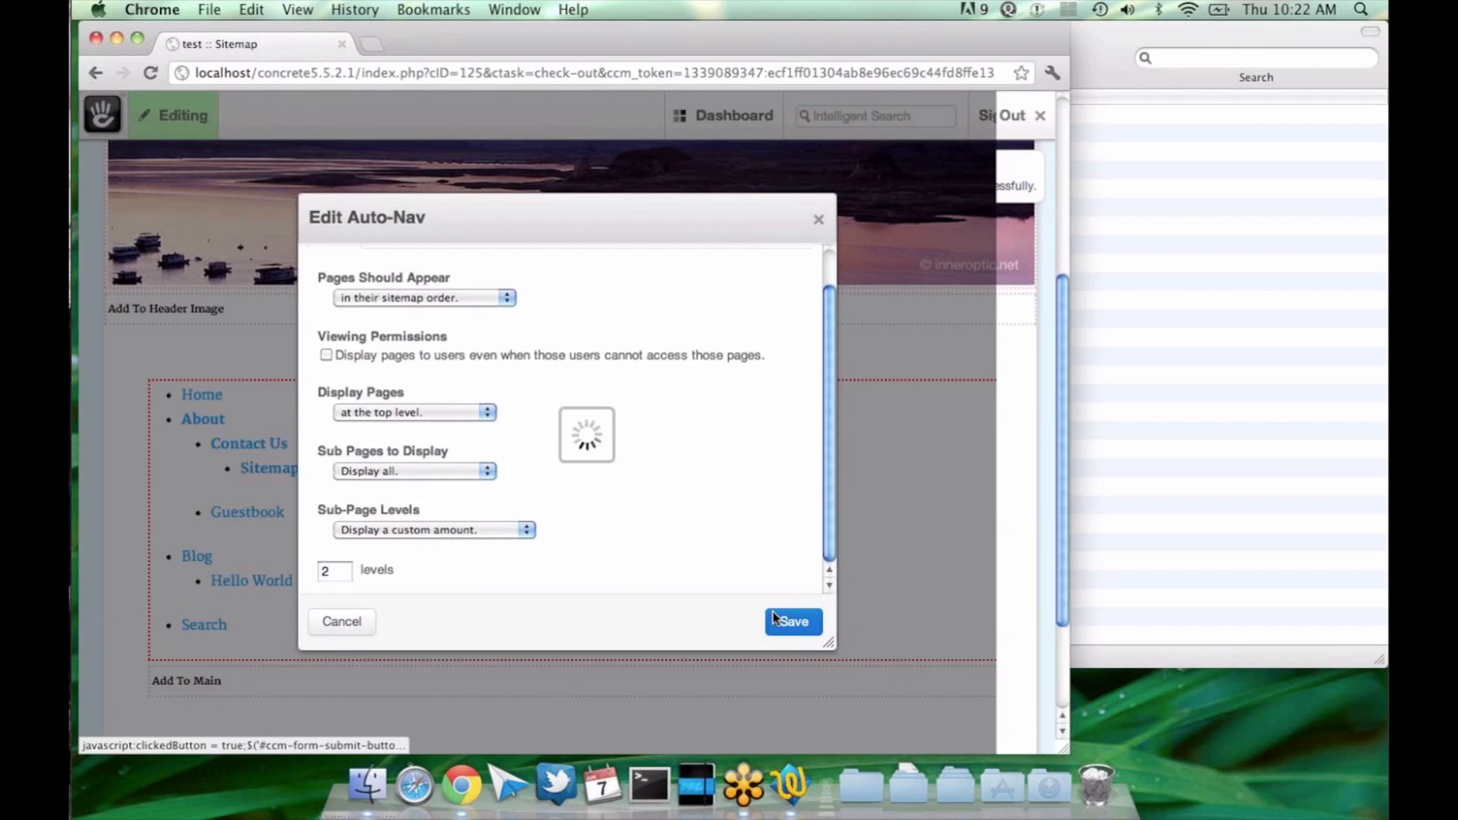
Step: Reopen the Auto-Nav block's settings, change the custom number of sub-page levels, and save the block
{"action": "left_click", "coordinate": [592, 511]}
{"action": "left_click", "coordinate": [592, 520]}
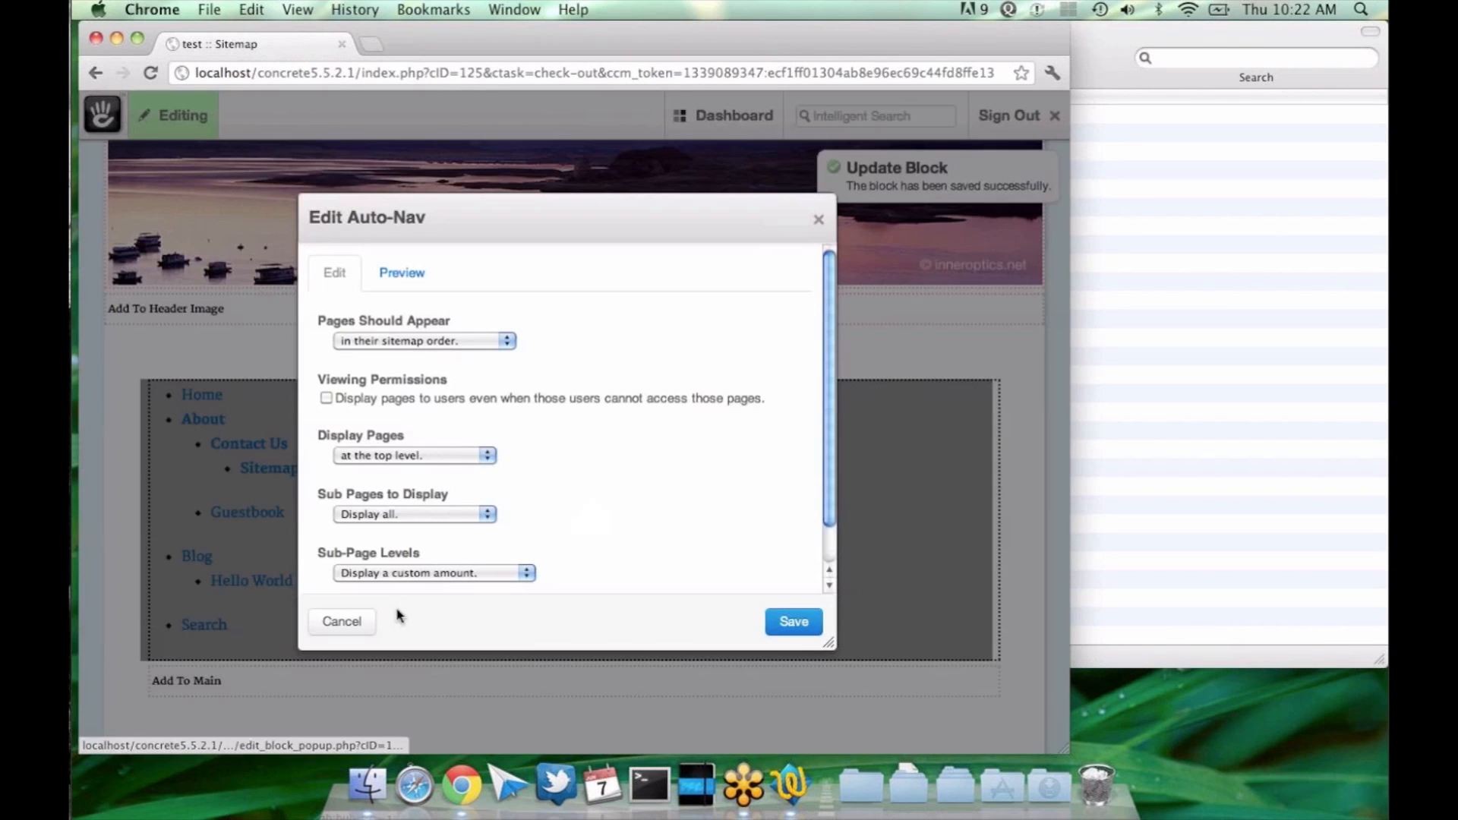
{"action": "scroll", "coordinate": [357, 577], "scroll_direction": "down", "scroll_amount": 2}
{"action": "left_click", "coordinate": [328, 571]}
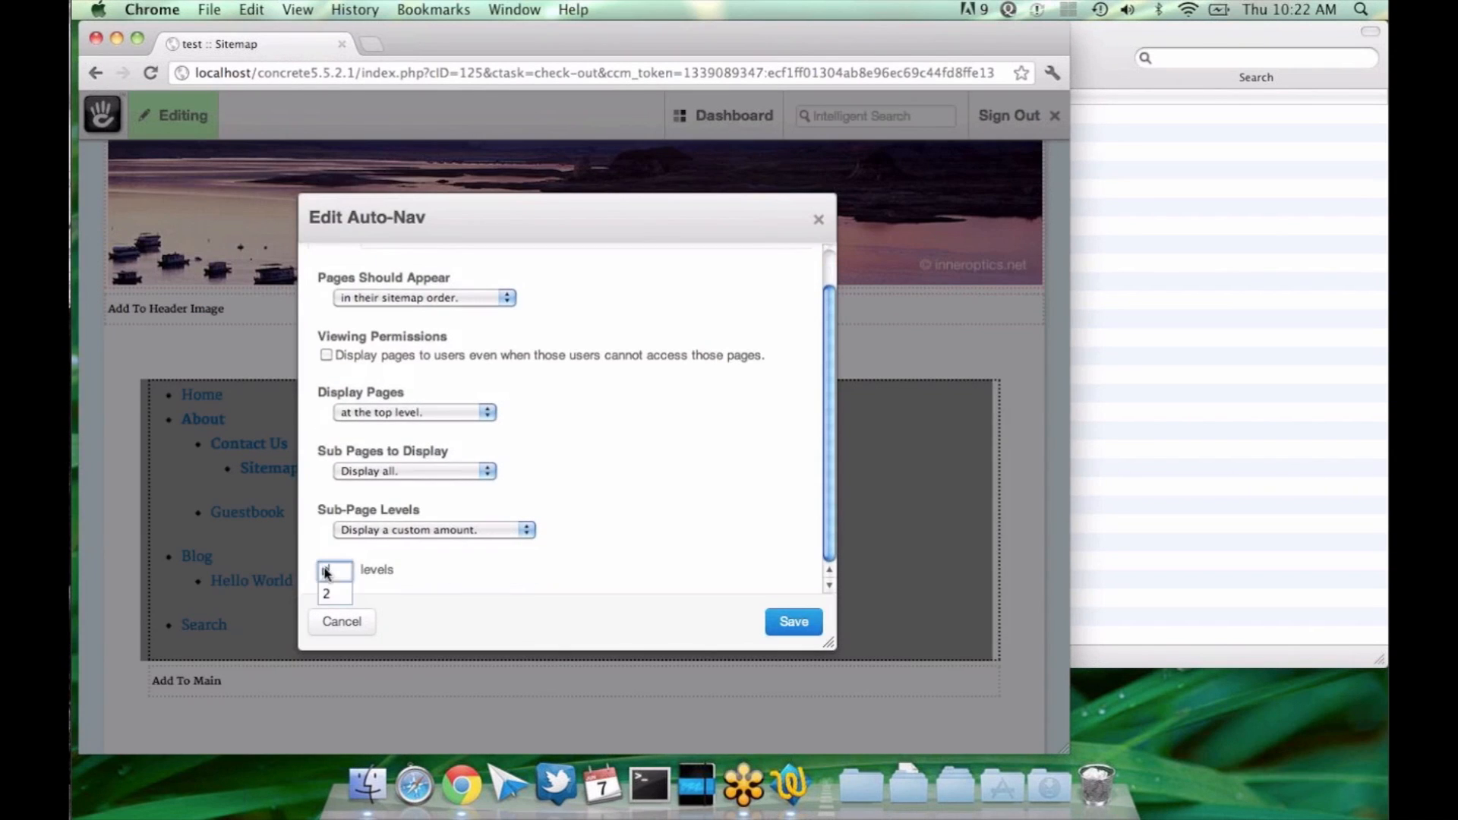
{"action": "left_click", "coordinate": [778, 621]}
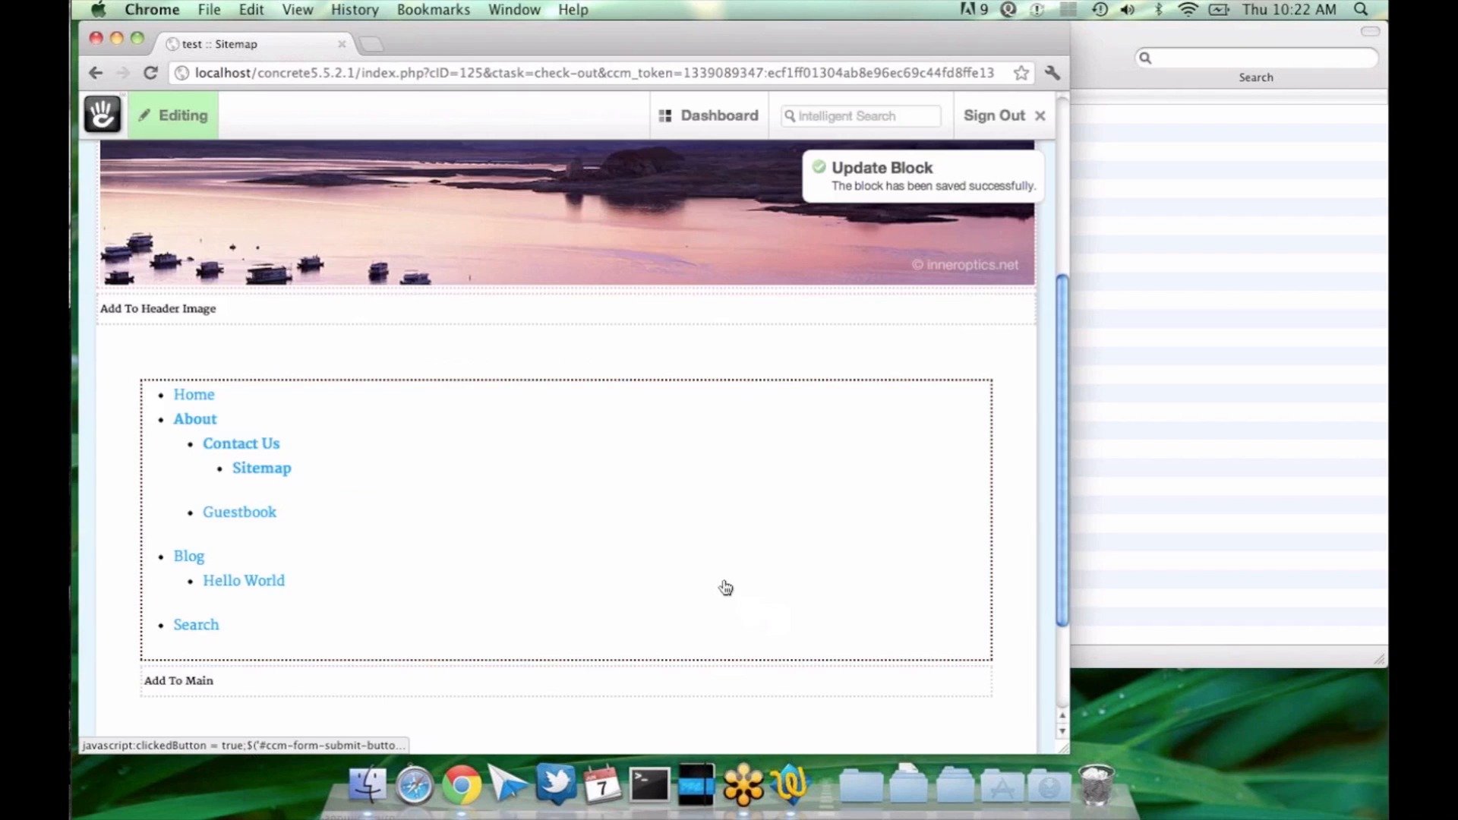
{"action": "left_click", "coordinate": [648, 479]}
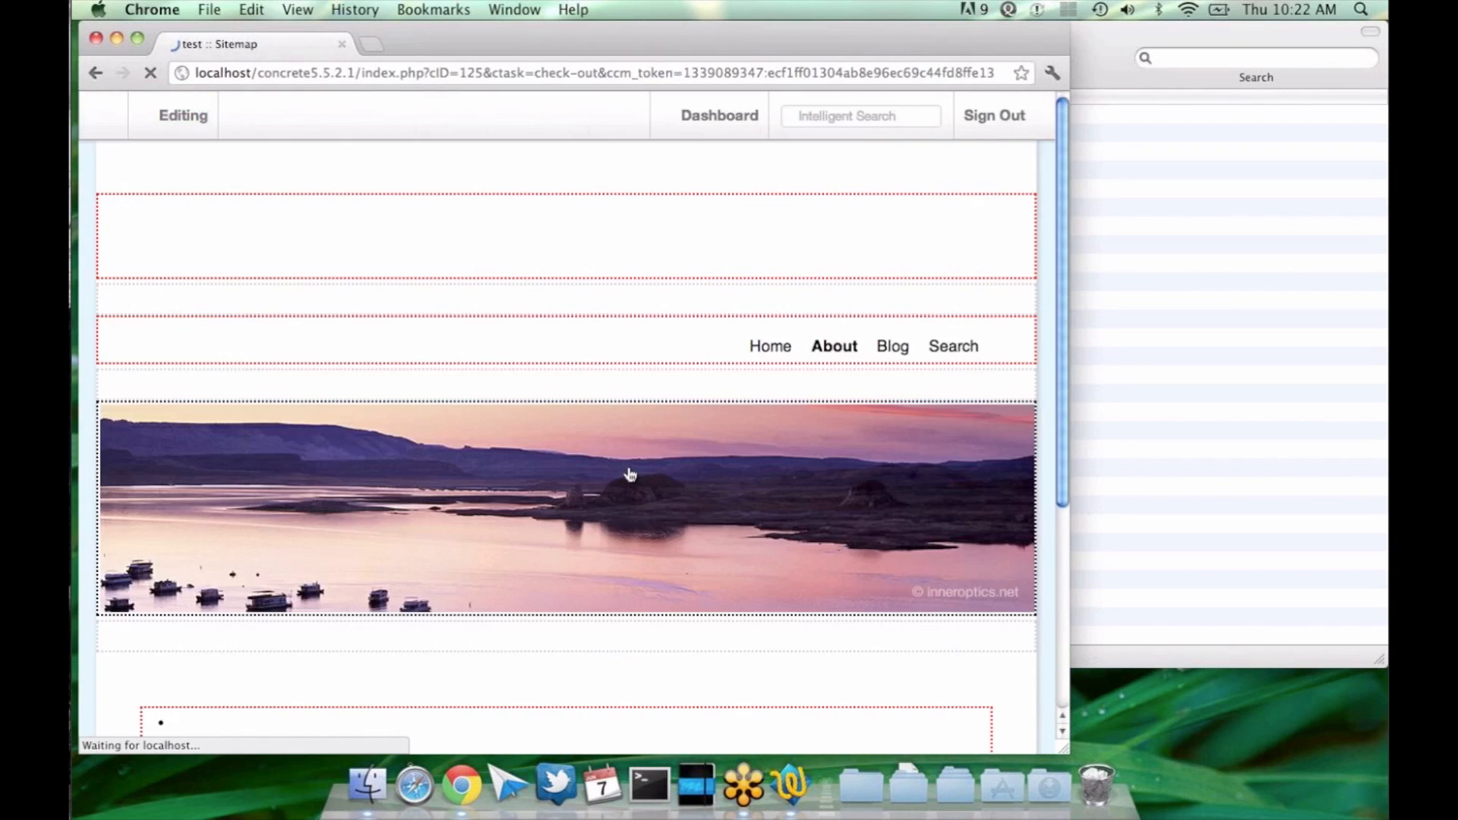
{"action": "scroll", "coordinate": [628, 386], "scroll_direction": "down", "scroll_amount": 3}
Step: Set the Auto-Nav block's custom sub-page amount to 1 level and save the block
{"action": "left_click", "coordinate": [589, 480]}
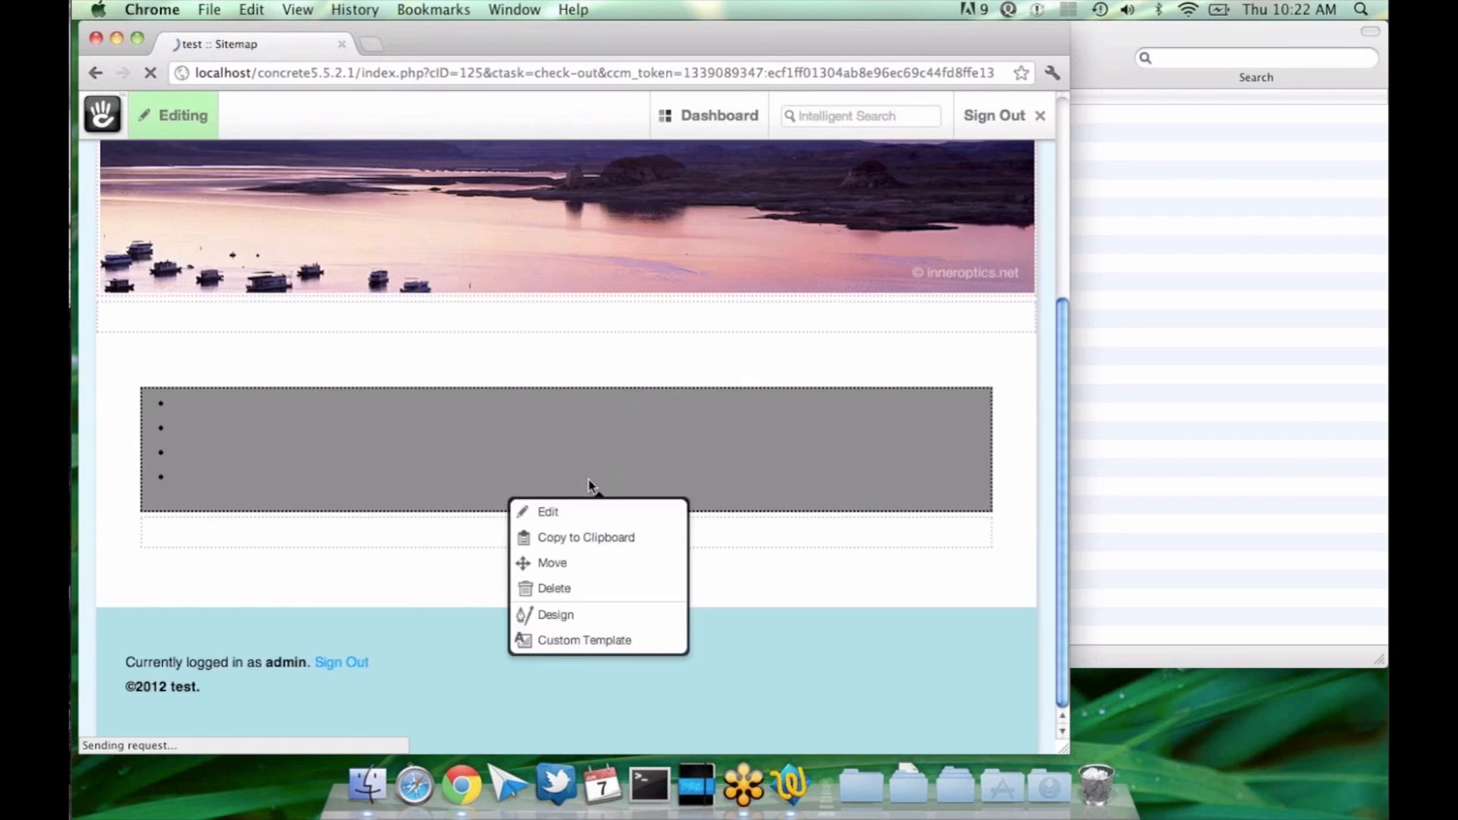
{"action": "left_click", "coordinate": [543, 511]}
{"action": "left_click", "coordinate": [790, 624]}
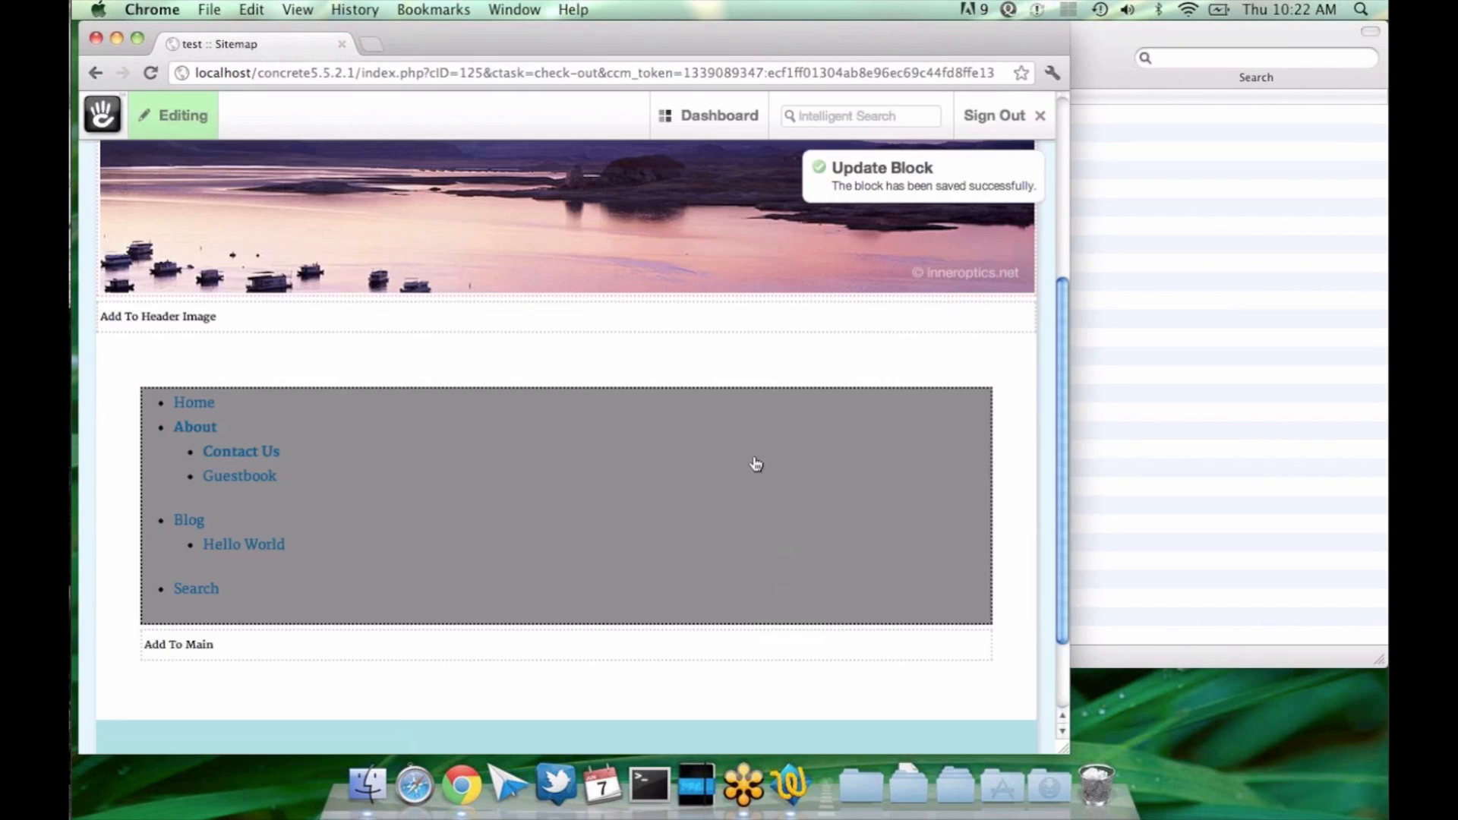
Step: Check the Auto-Nav block's current settings without changing them, and reload the Sitemap page
{"action": "left_click", "coordinate": [755, 464]}
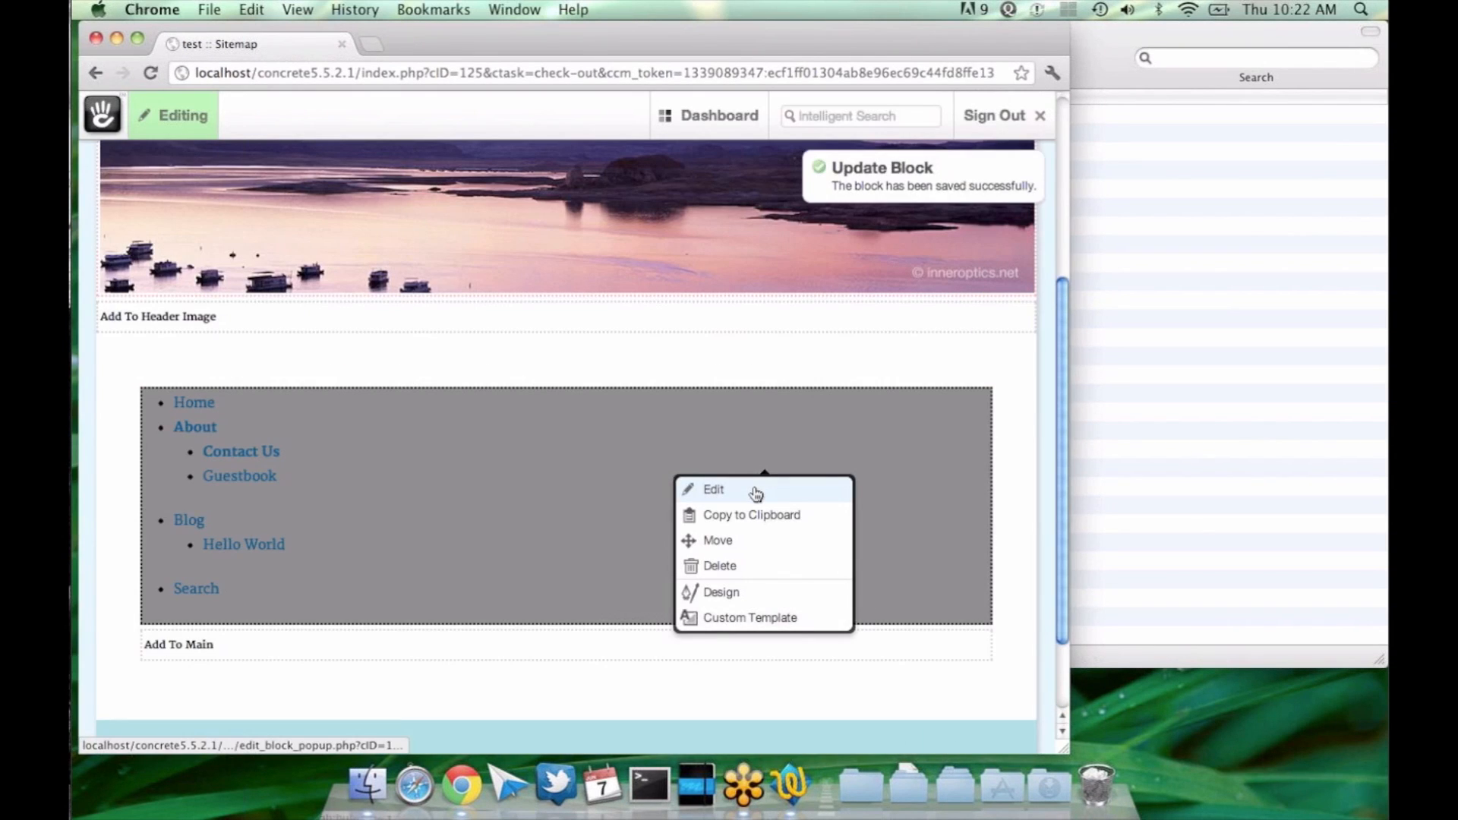
{"action": "left_click", "coordinate": [755, 491]}
{"action": "scroll", "coordinate": [754, 441], "scroll_direction": "up", "scroll_amount": 1}
{"action": "scroll", "coordinate": [754, 441], "scroll_direction": "down", "scroll_amount": 1}
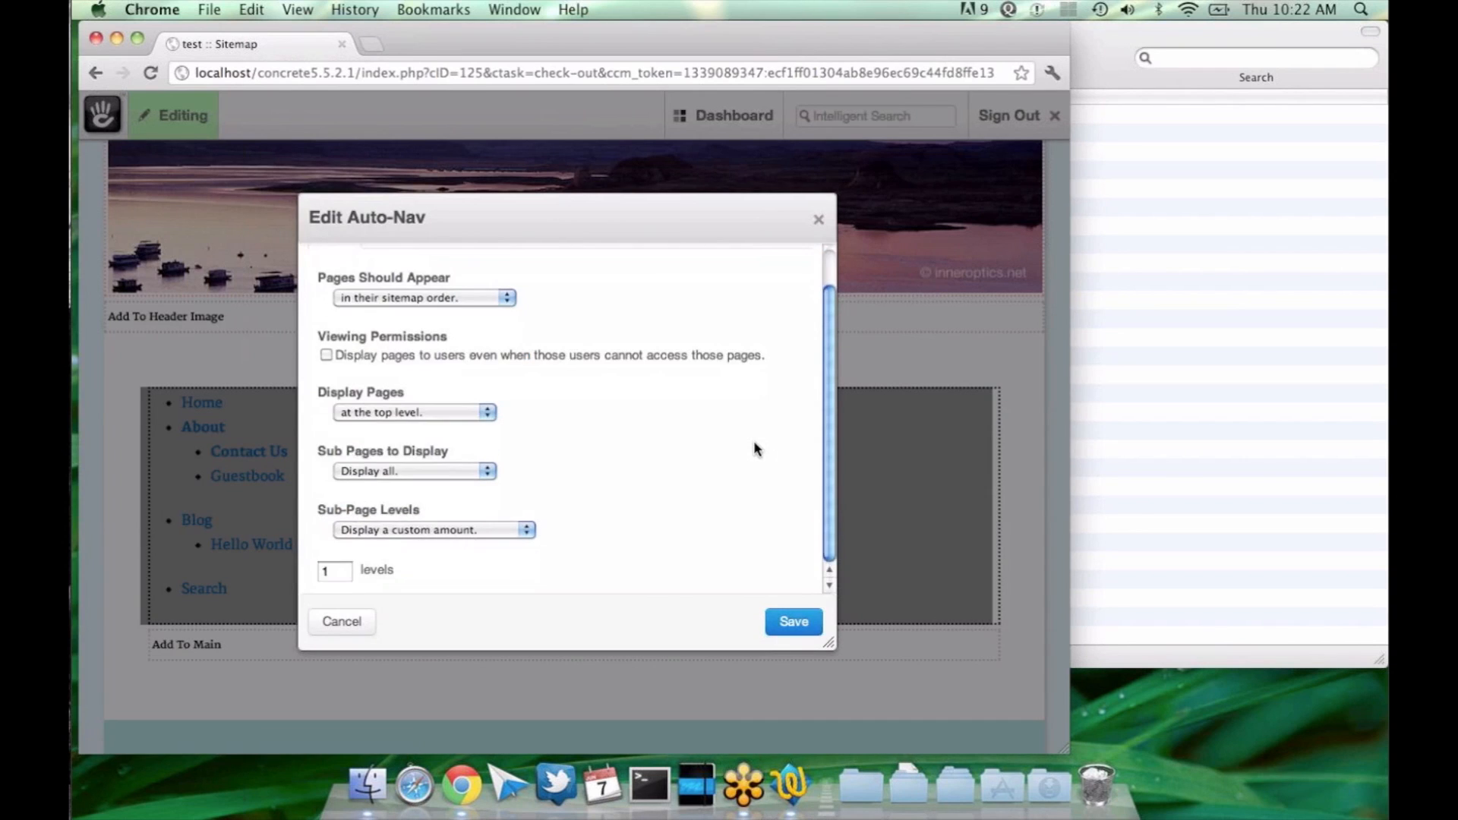
{"action": "key", "text": "Escape"}
{"action": "key", "text": "super+r"}
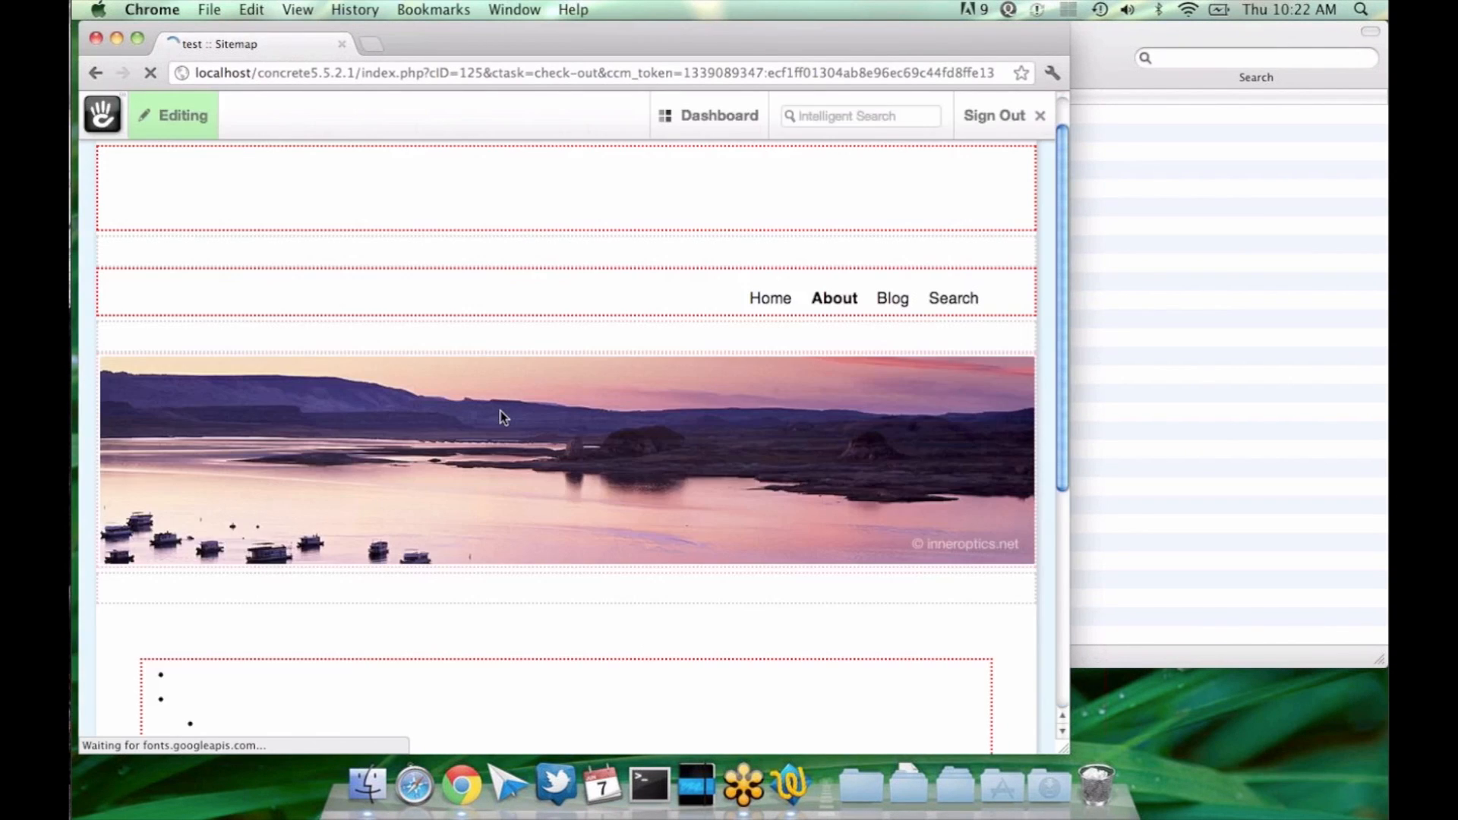
Step: Review the Auto-Nav block's sub-page settings and compare them with the navigation list on the page
{"action": "left_click", "coordinate": [543, 384]}
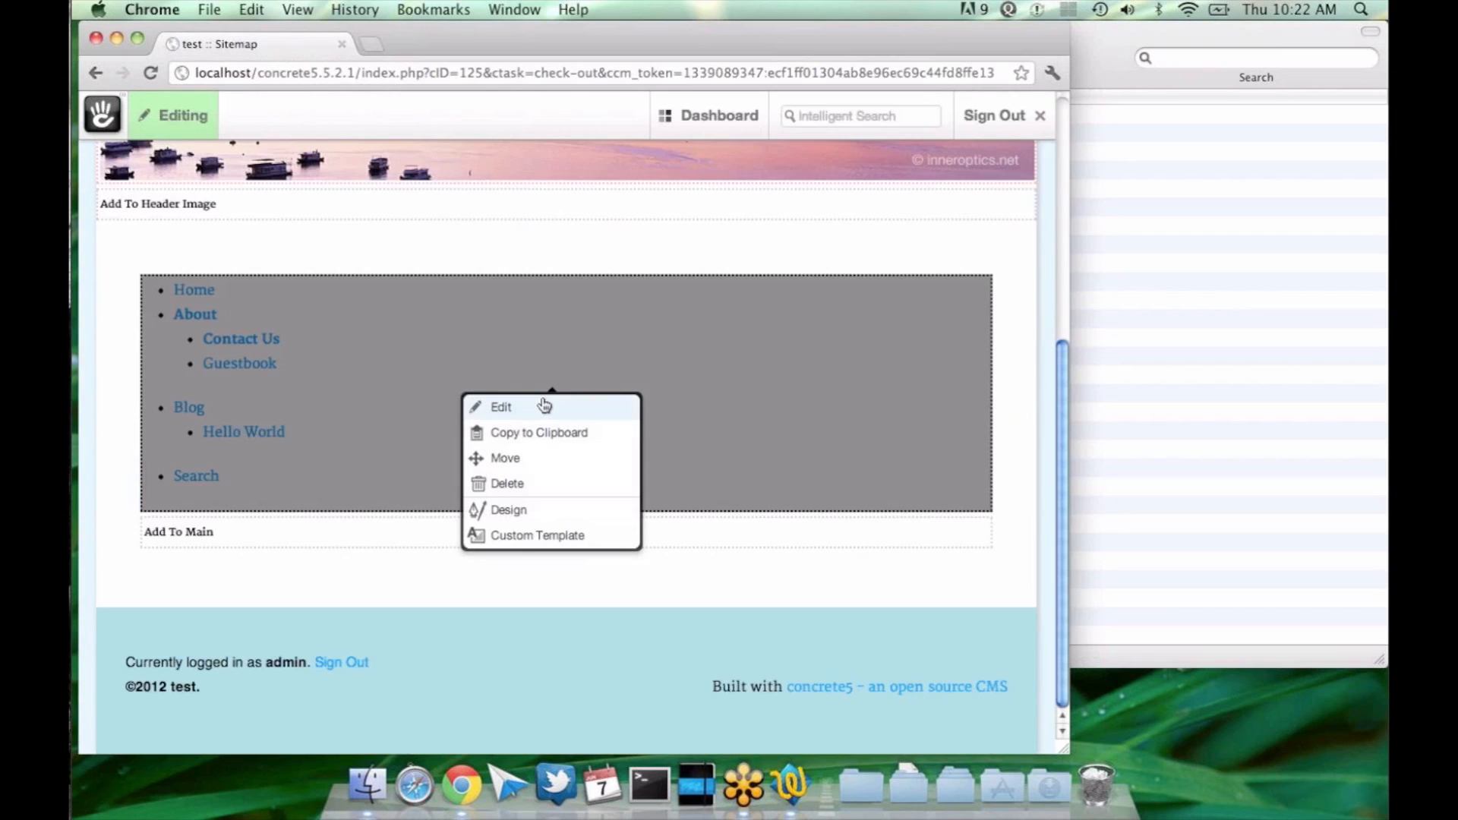
{"action": "left_click", "coordinate": [526, 211]}
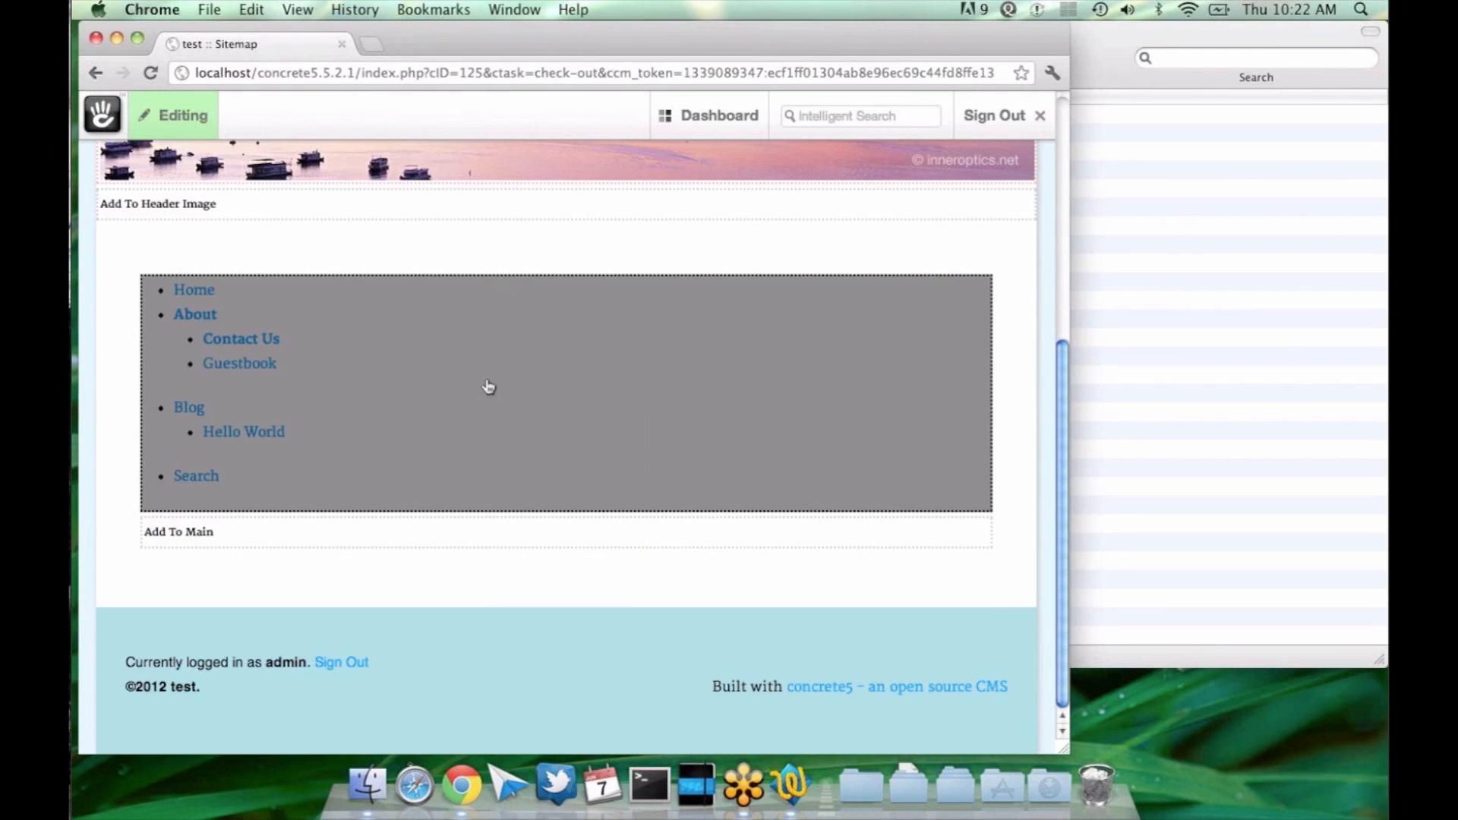
{"action": "left_click", "coordinate": [488, 387]}
{"action": "left_click", "coordinate": [488, 413]}
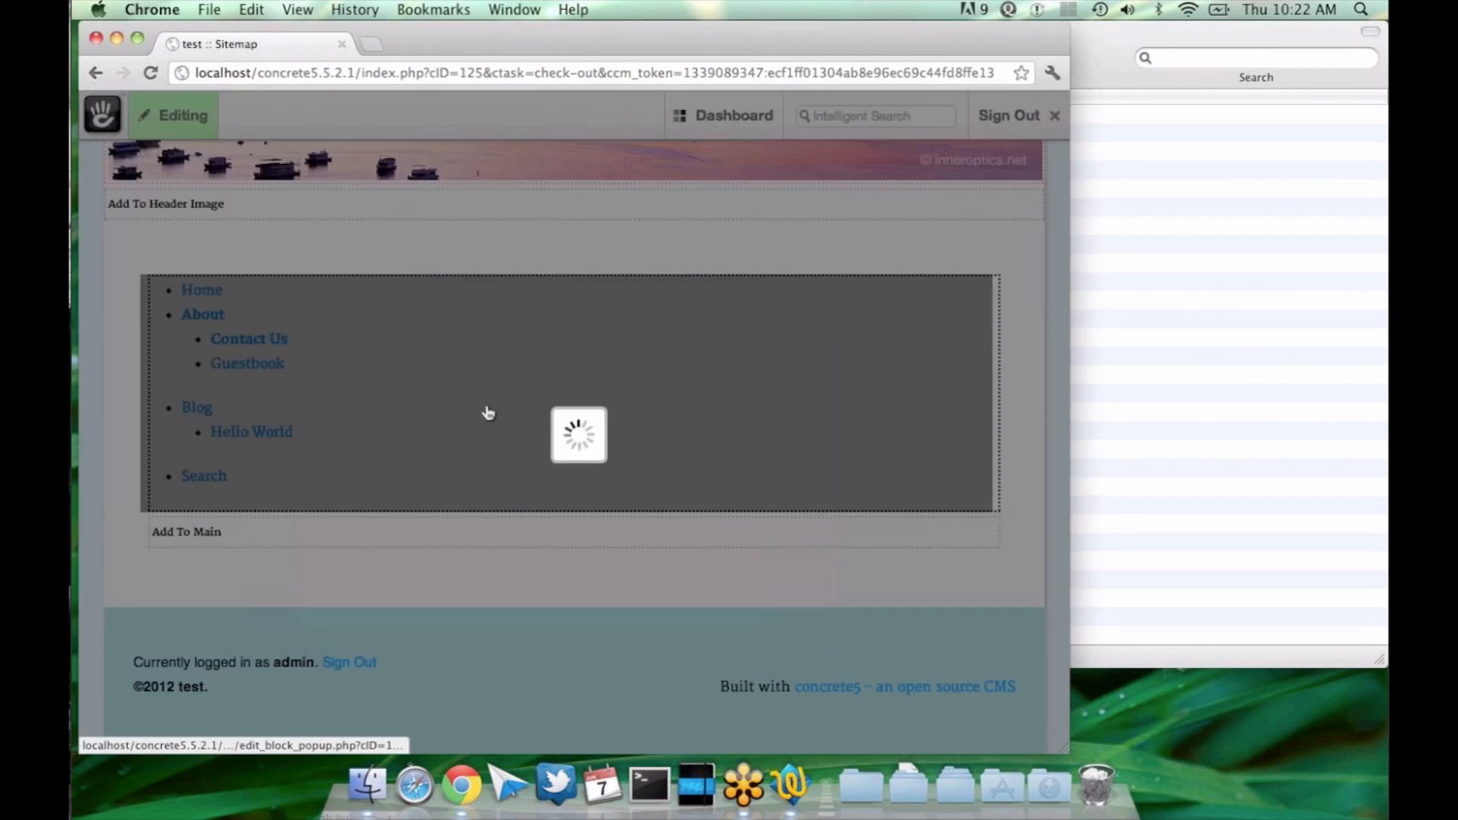
{"action": "scroll", "coordinate": [470, 456], "scroll_direction": "down", "scroll_amount": 2}
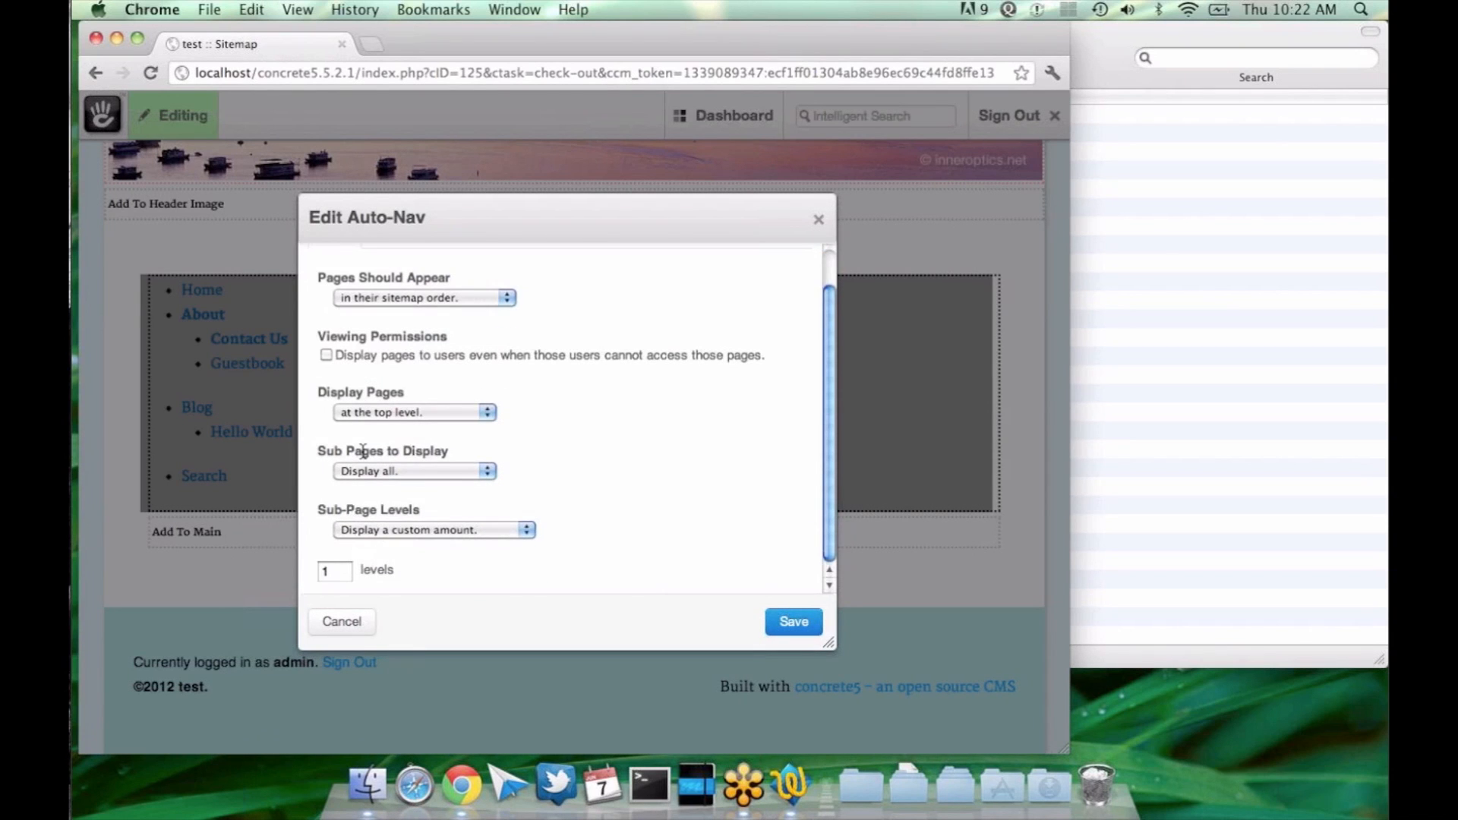
{"action": "key", "text": "Escape"}
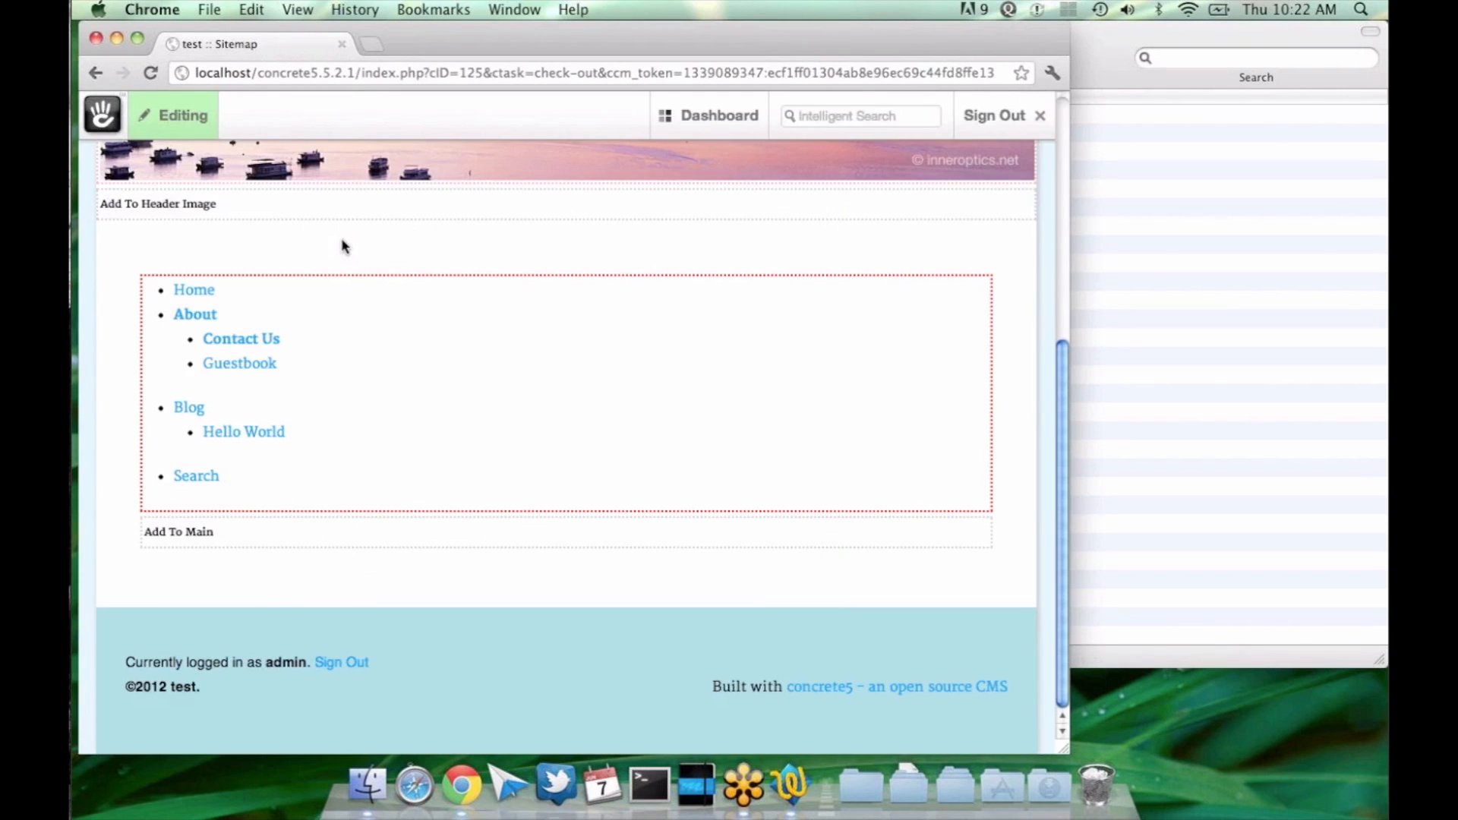
{"action": "scroll", "coordinate": [342, 245], "scroll_direction": "up", "scroll_amount": 5}
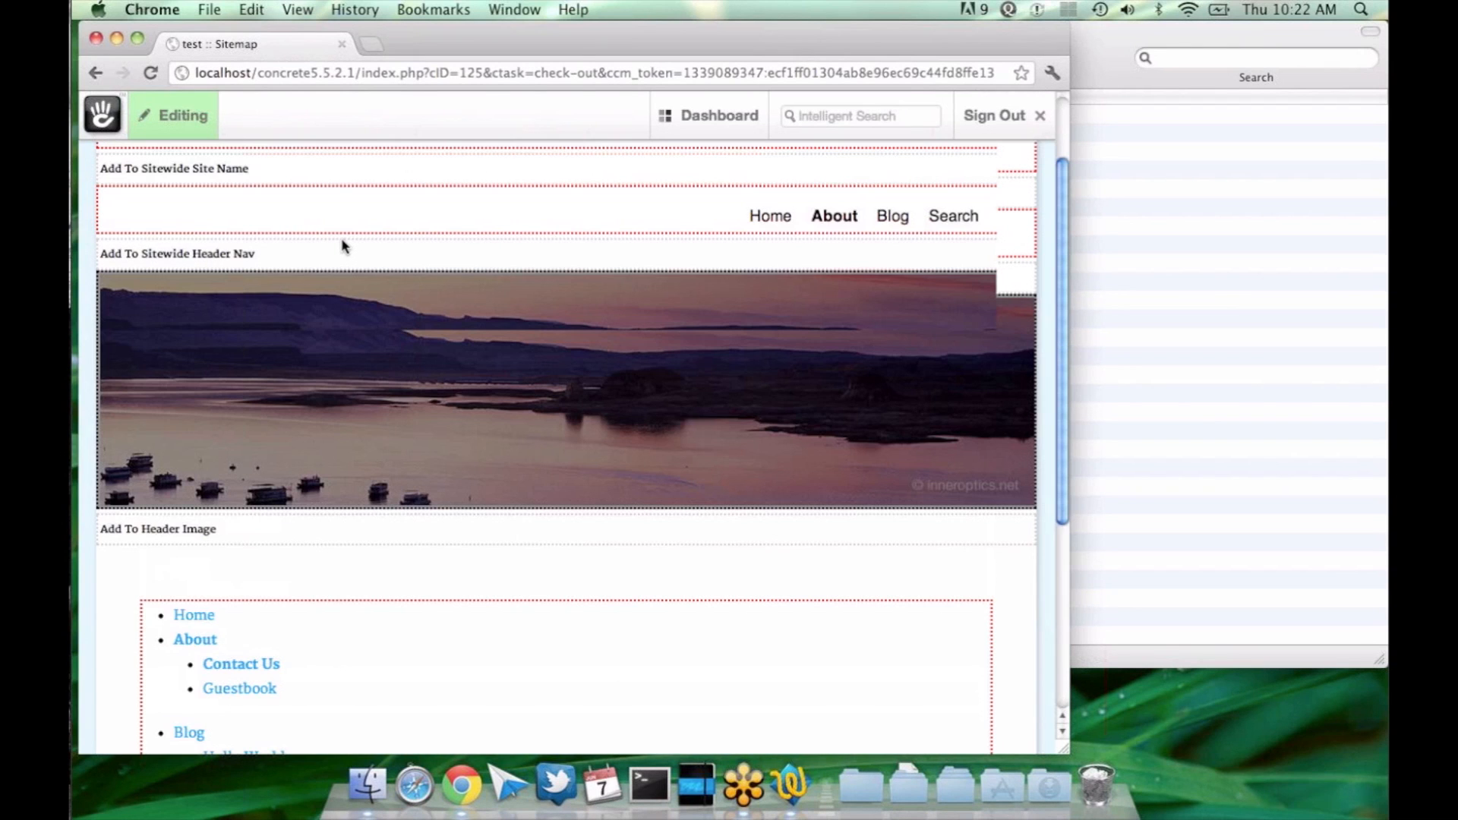
{"action": "scroll", "coordinate": [372, 258], "scroll_direction": "down", "scroll_amount": 5}
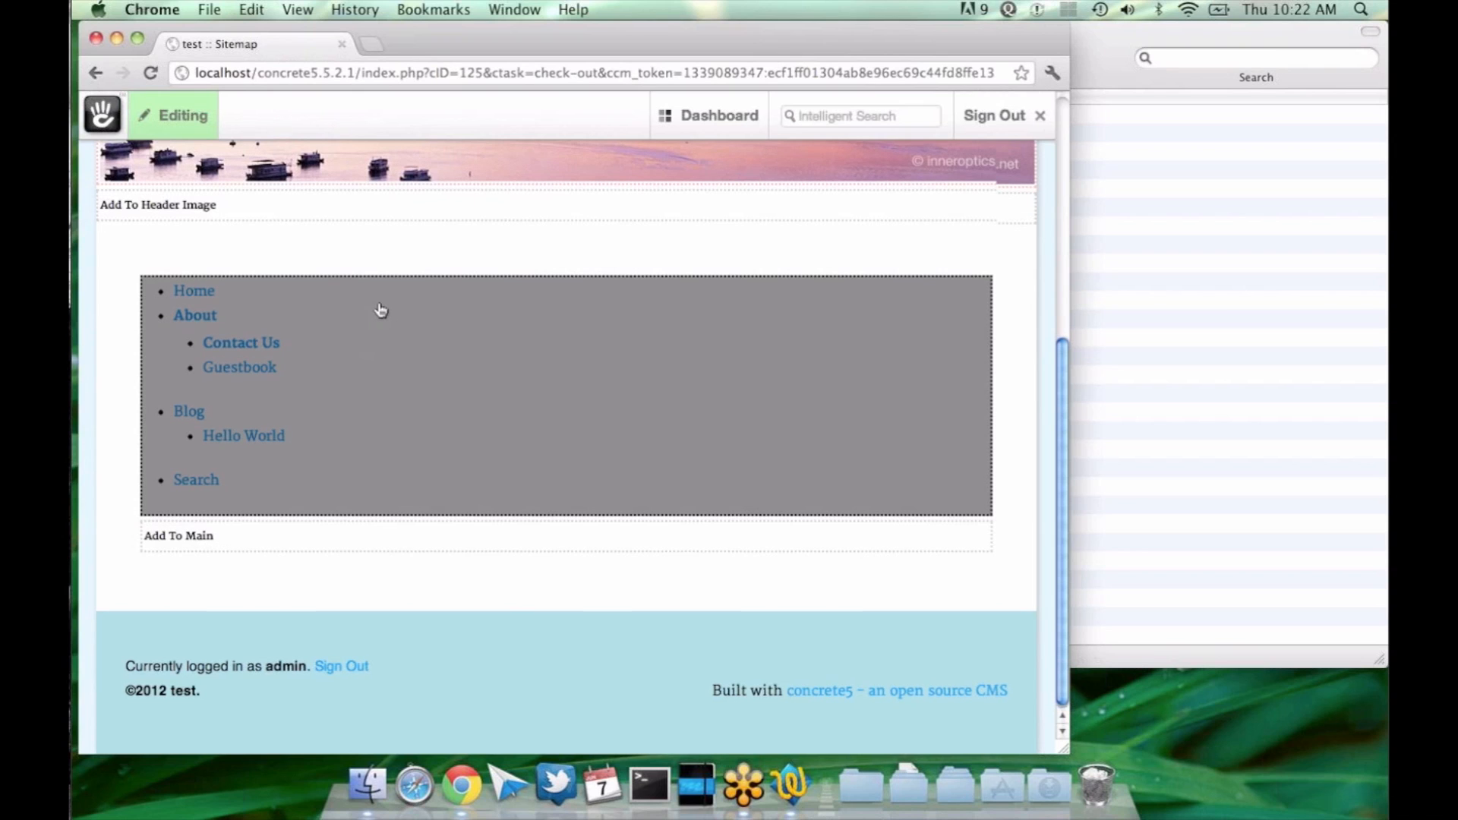
{"action": "scroll", "coordinate": [381, 310], "scroll_direction": "up", "scroll_amount": 1}
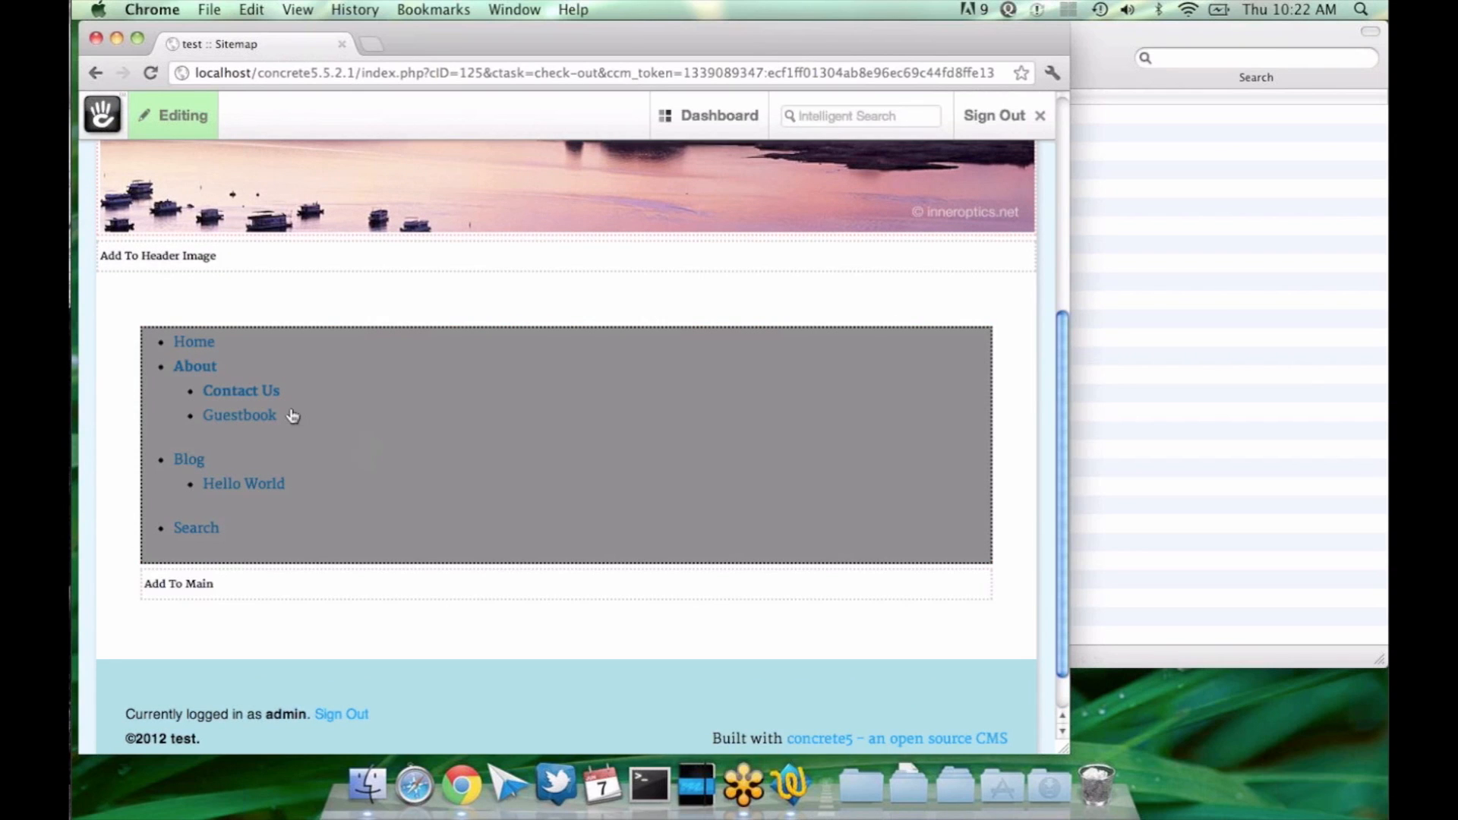
Step: Set the Auto-Nav block's custom sub-page amount back to 2 levels and save the block
{"action": "left_click", "coordinate": [292, 416]}
{"action": "left_click", "coordinate": [291, 438]}
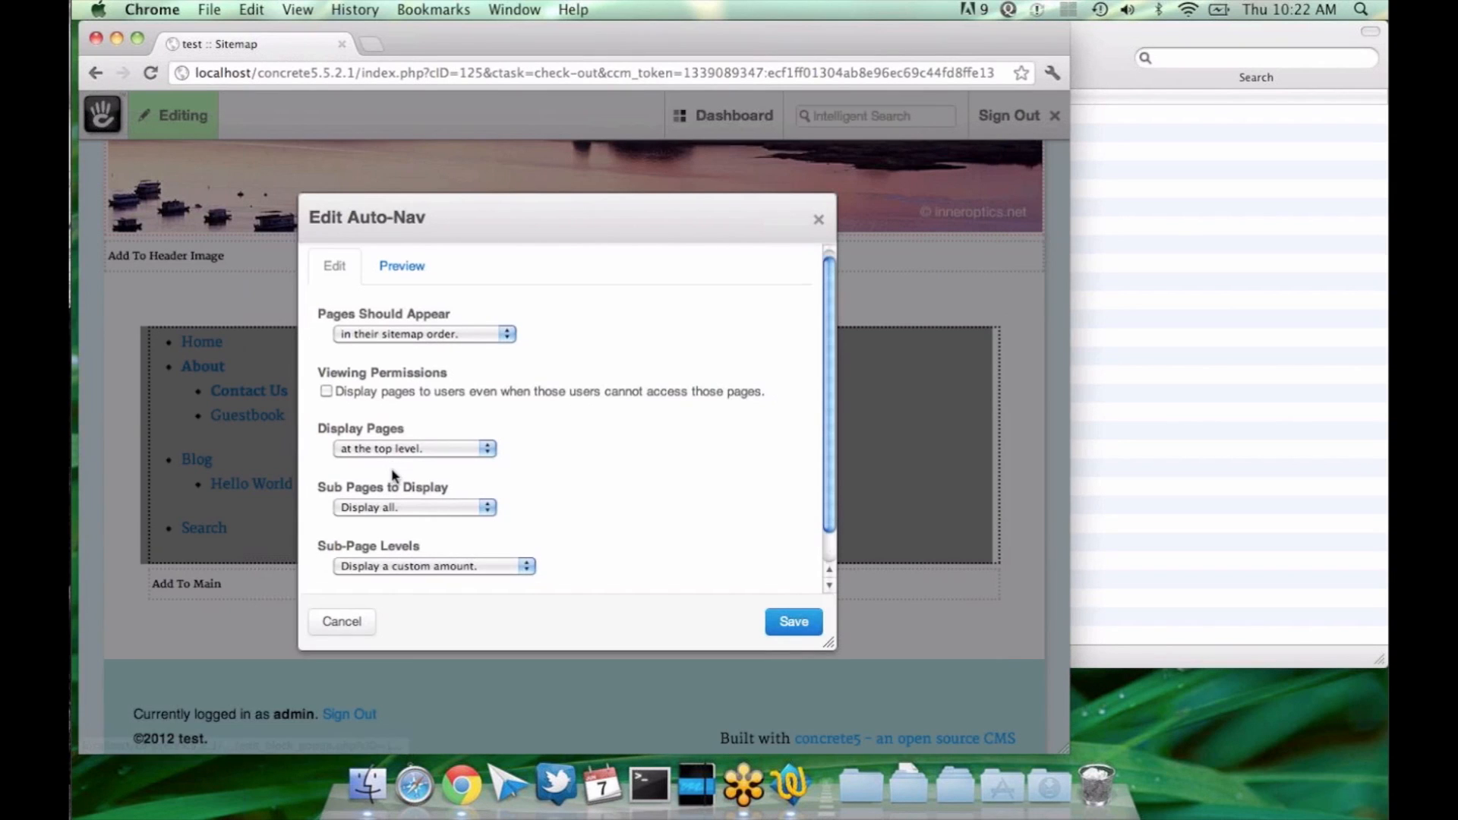
{"action": "scroll", "coordinate": [392, 475], "scroll_direction": "down", "scroll_amount": 1}
{"action": "scroll", "coordinate": [393, 477], "scroll_direction": "down", "scroll_amount": 1}
{"action": "double_click", "coordinate": [327, 572]}
{"action": "type", "text": "2"}
{"action": "left_click", "coordinate": [790, 622]}
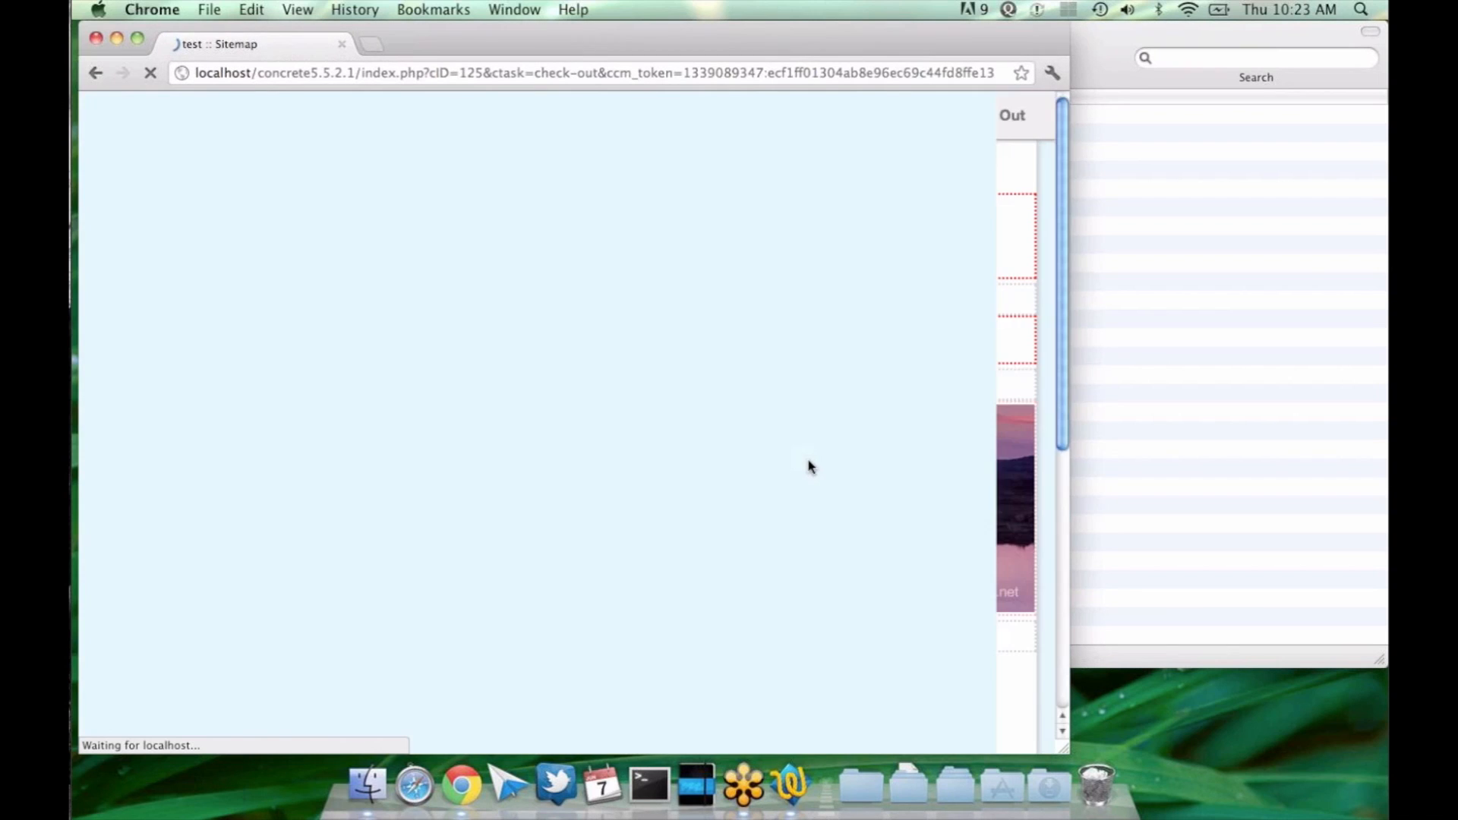
{"action": "scroll", "coordinate": [617, 334], "scroll_direction": "down", "scroll_amount": 8}
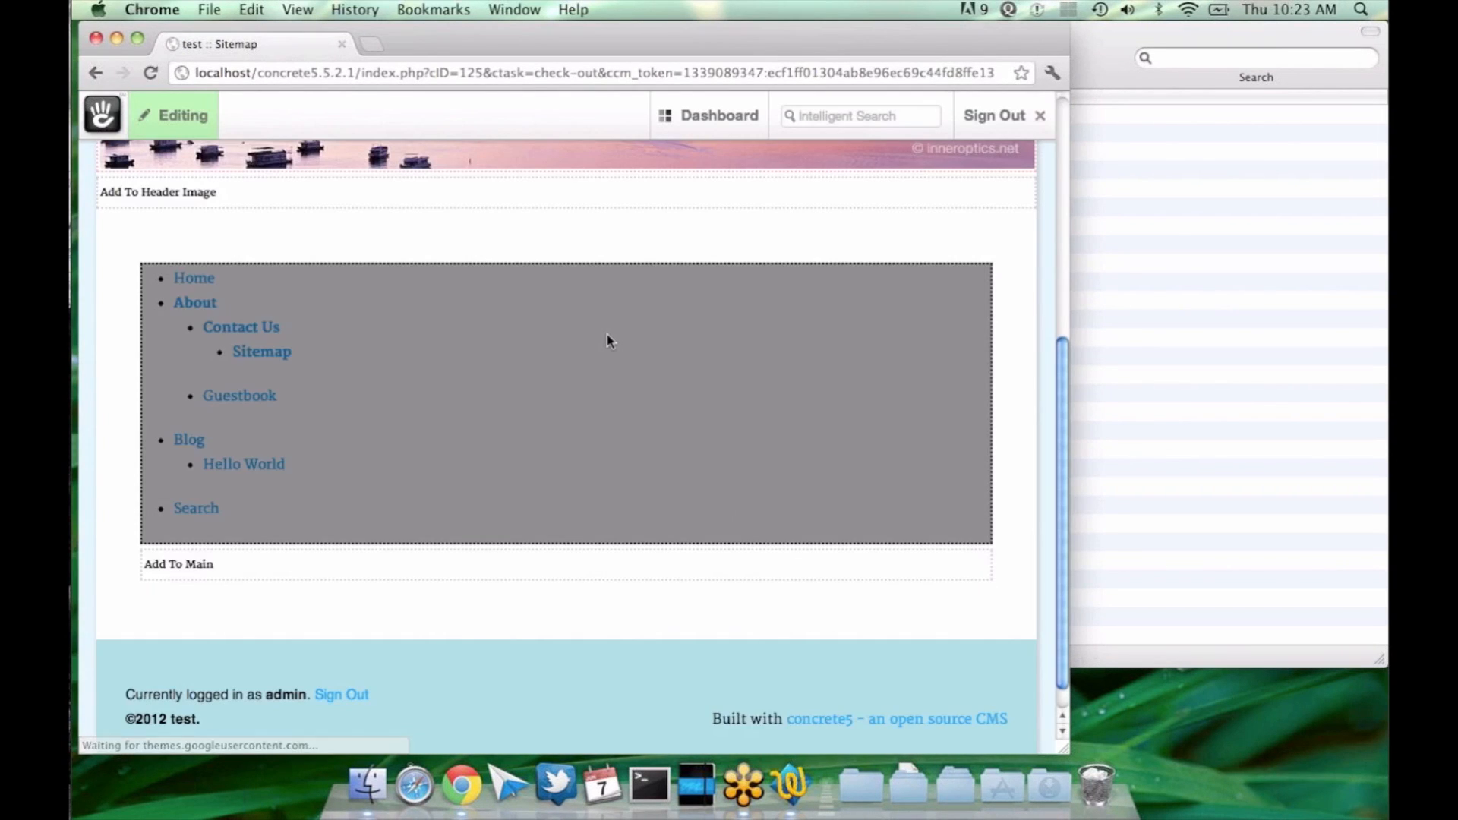
{"action": "left_click", "coordinate": [416, 394]}
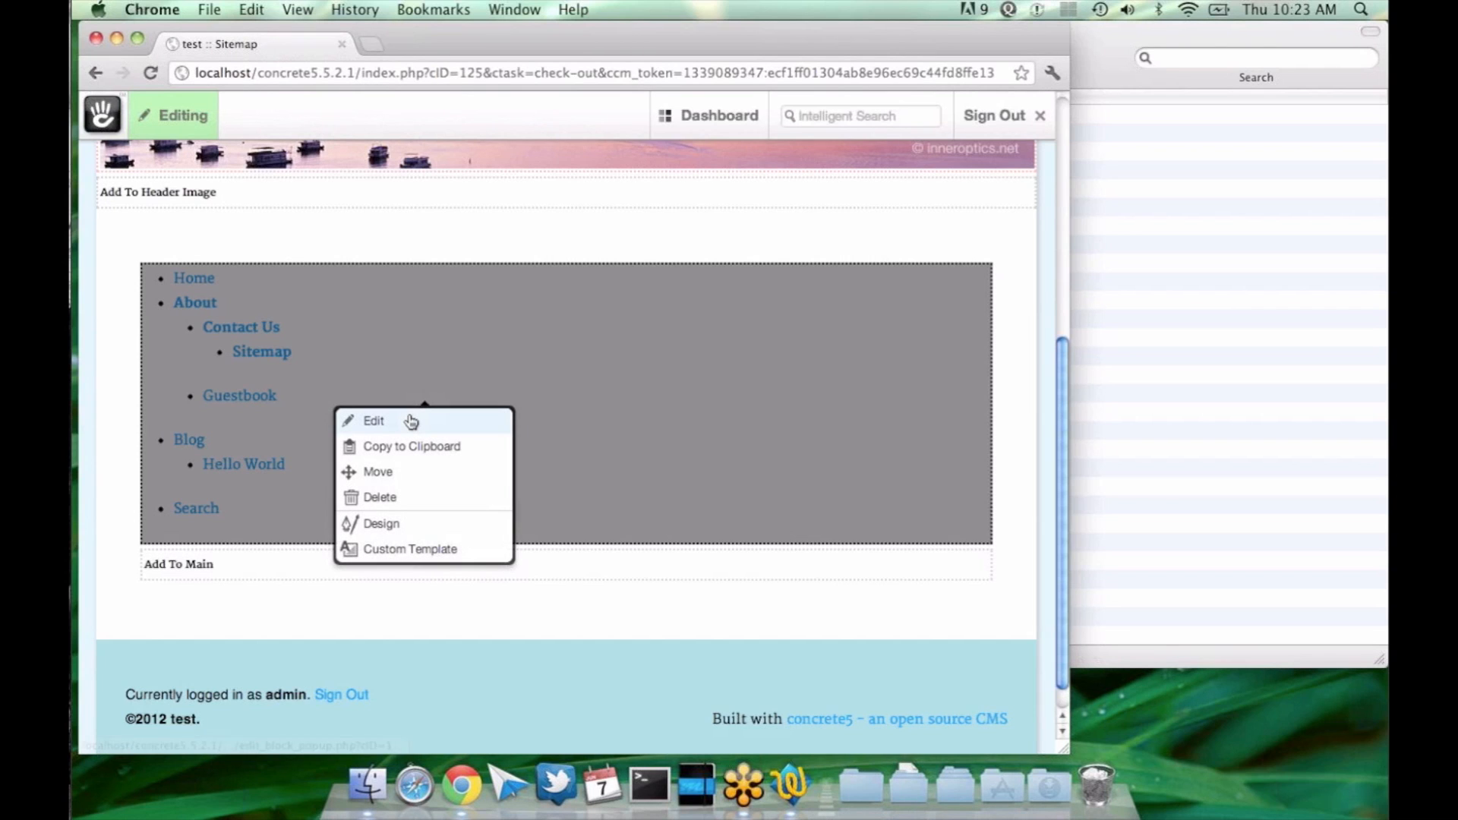
{"action": "left_click", "coordinate": [411, 422]}
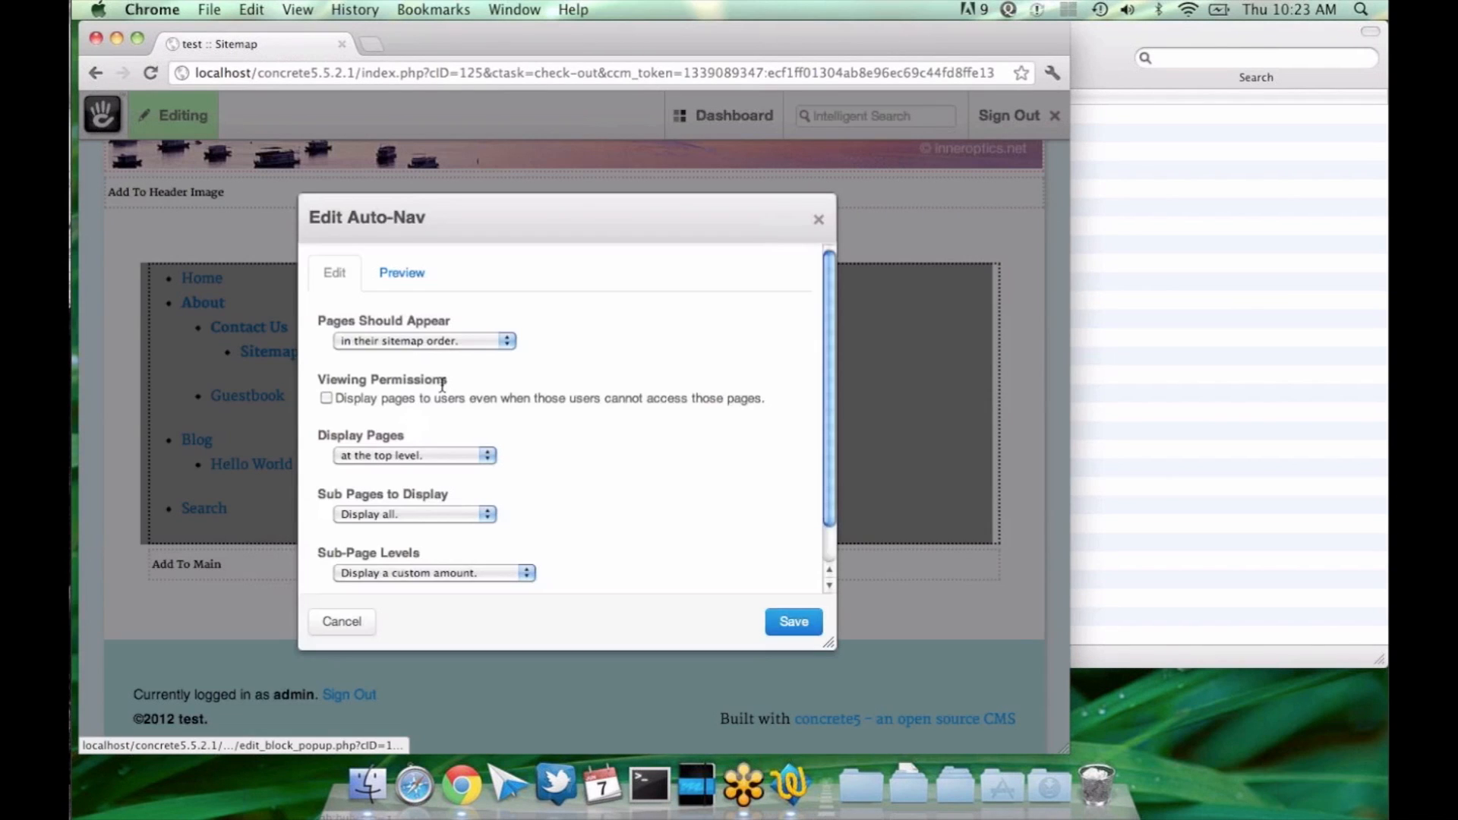
{"action": "key", "text": "Escape"}
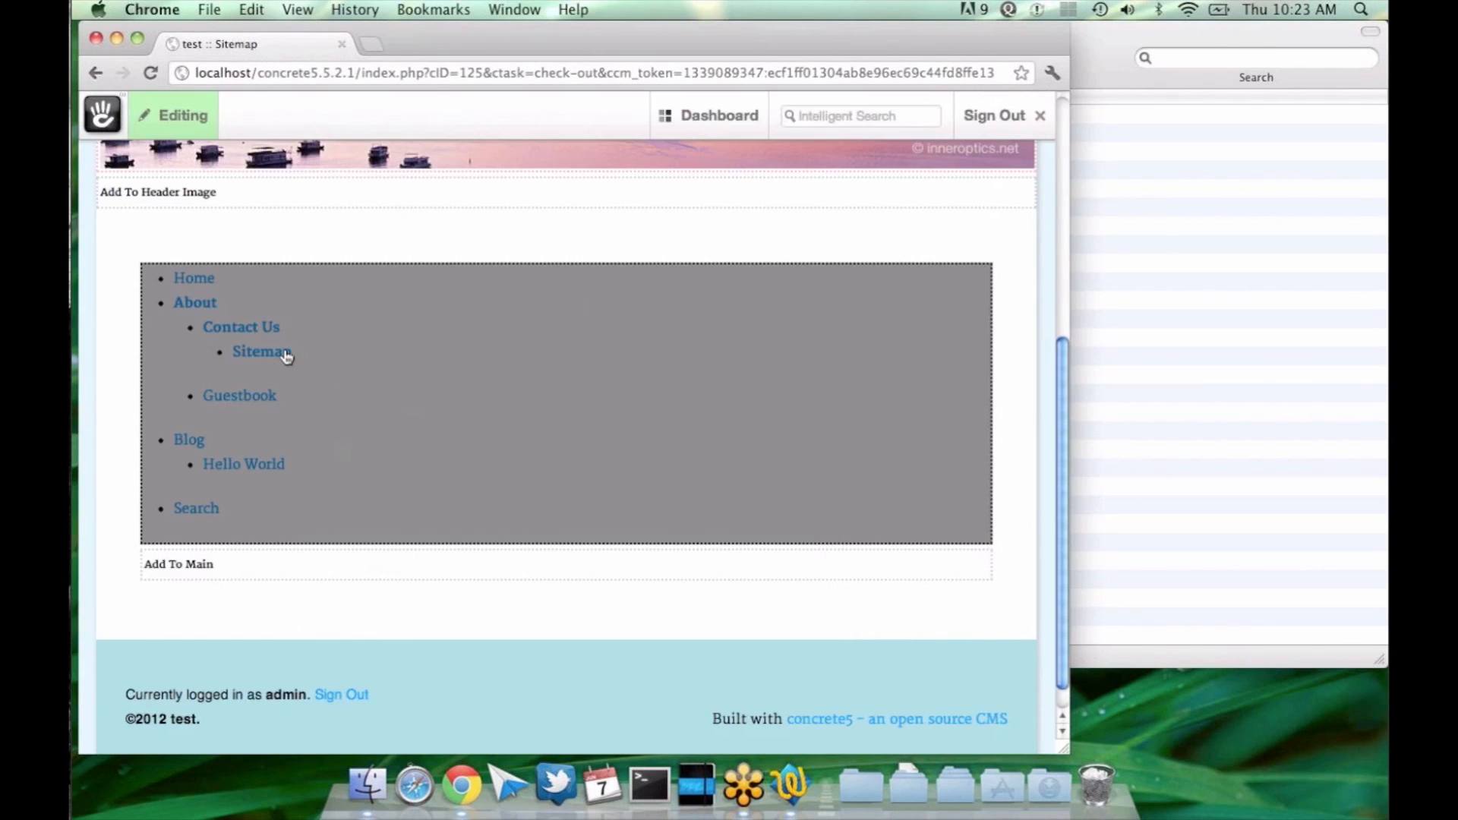
Step: Try the Sub-Page Levels option "Display sub pages to current" in the Auto-Nav block's settings, discarding the change
{"action": "left_click", "coordinate": [353, 408]}
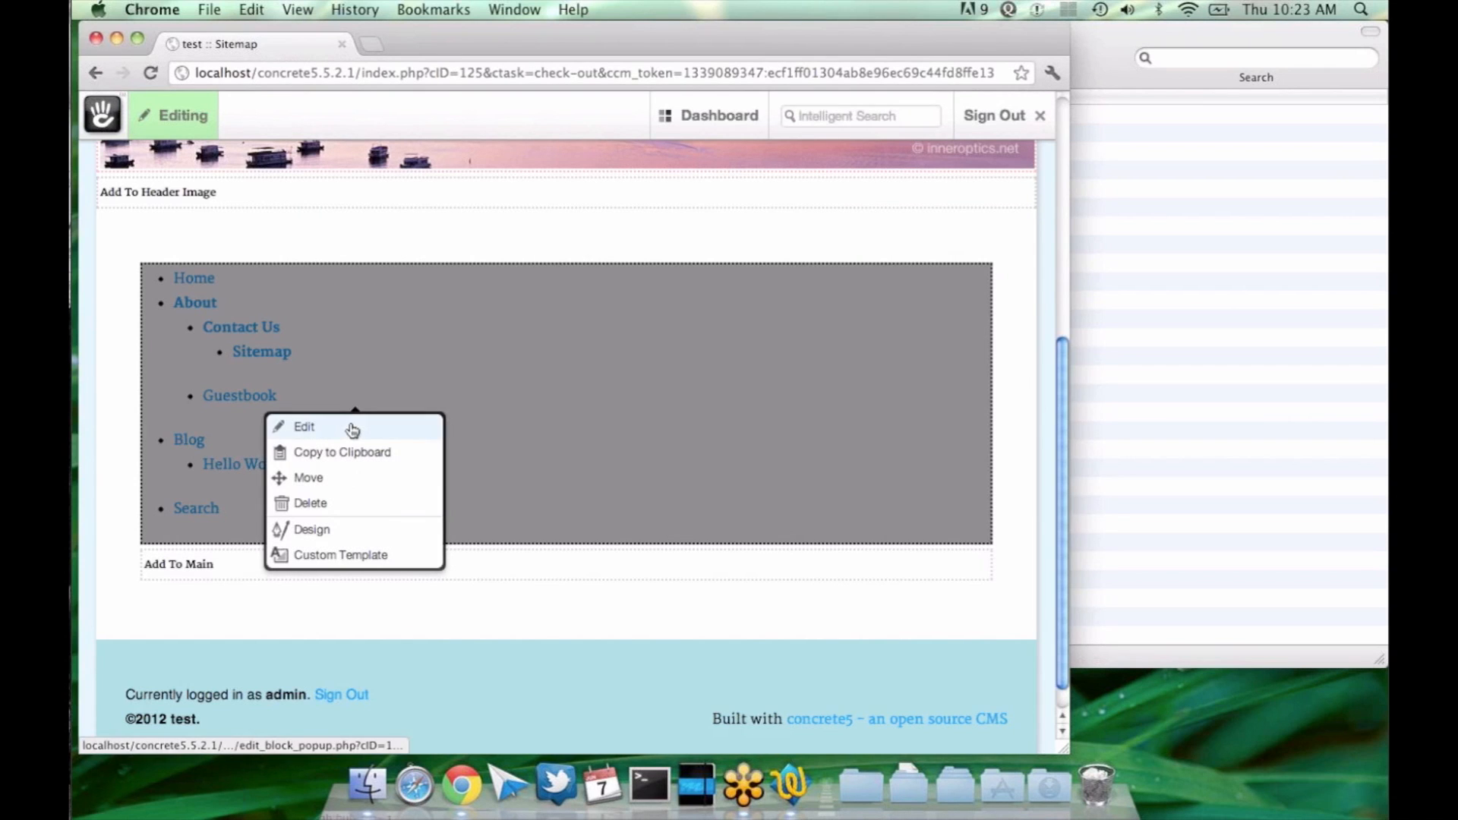
{"action": "left_click", "coordinate": [349, 426]}
{"action": "left_click", "coordinate": [380, 536]}
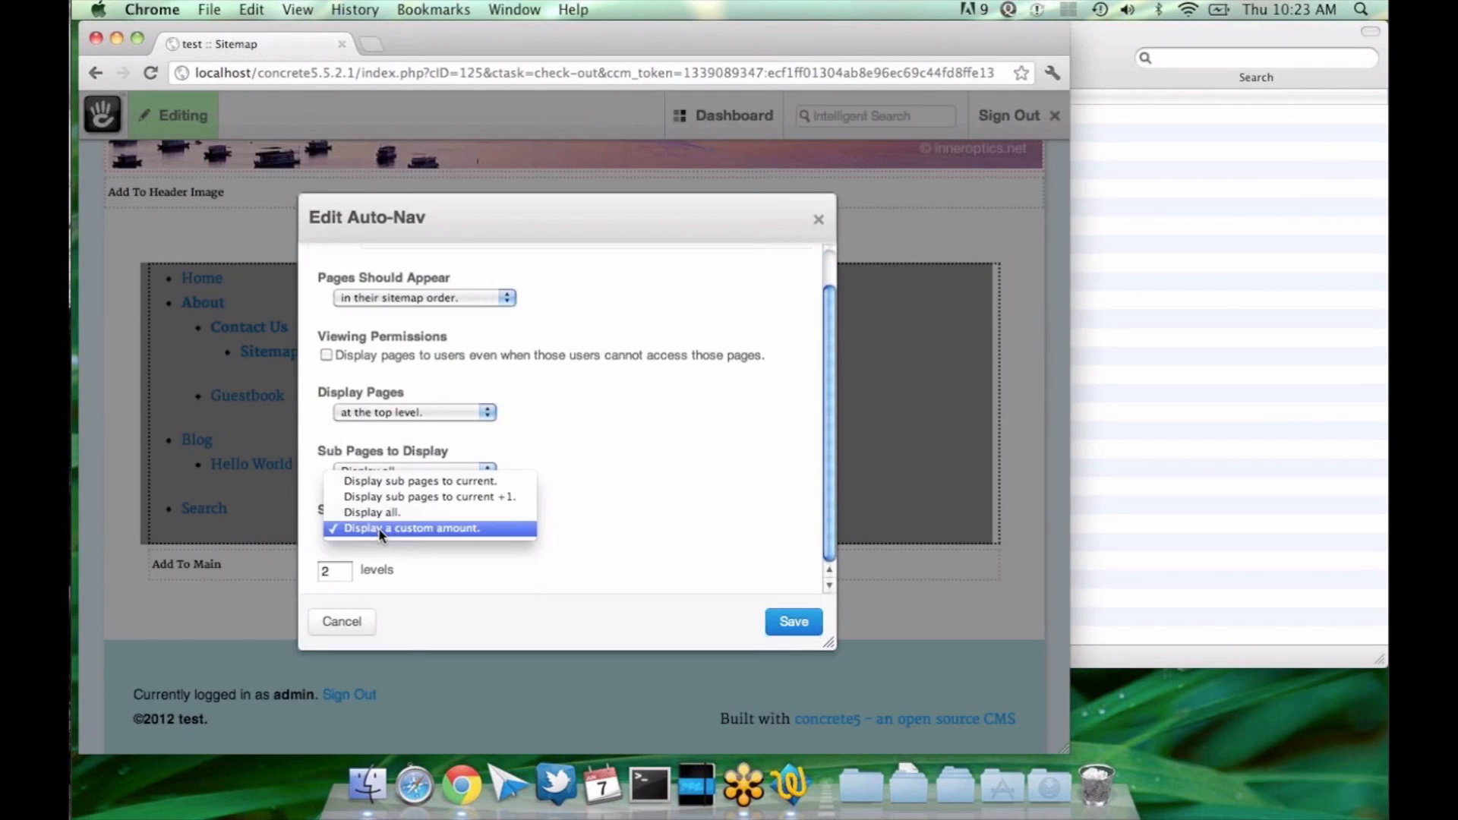
{"action": "left_click", "coordinate": [403, 486]}
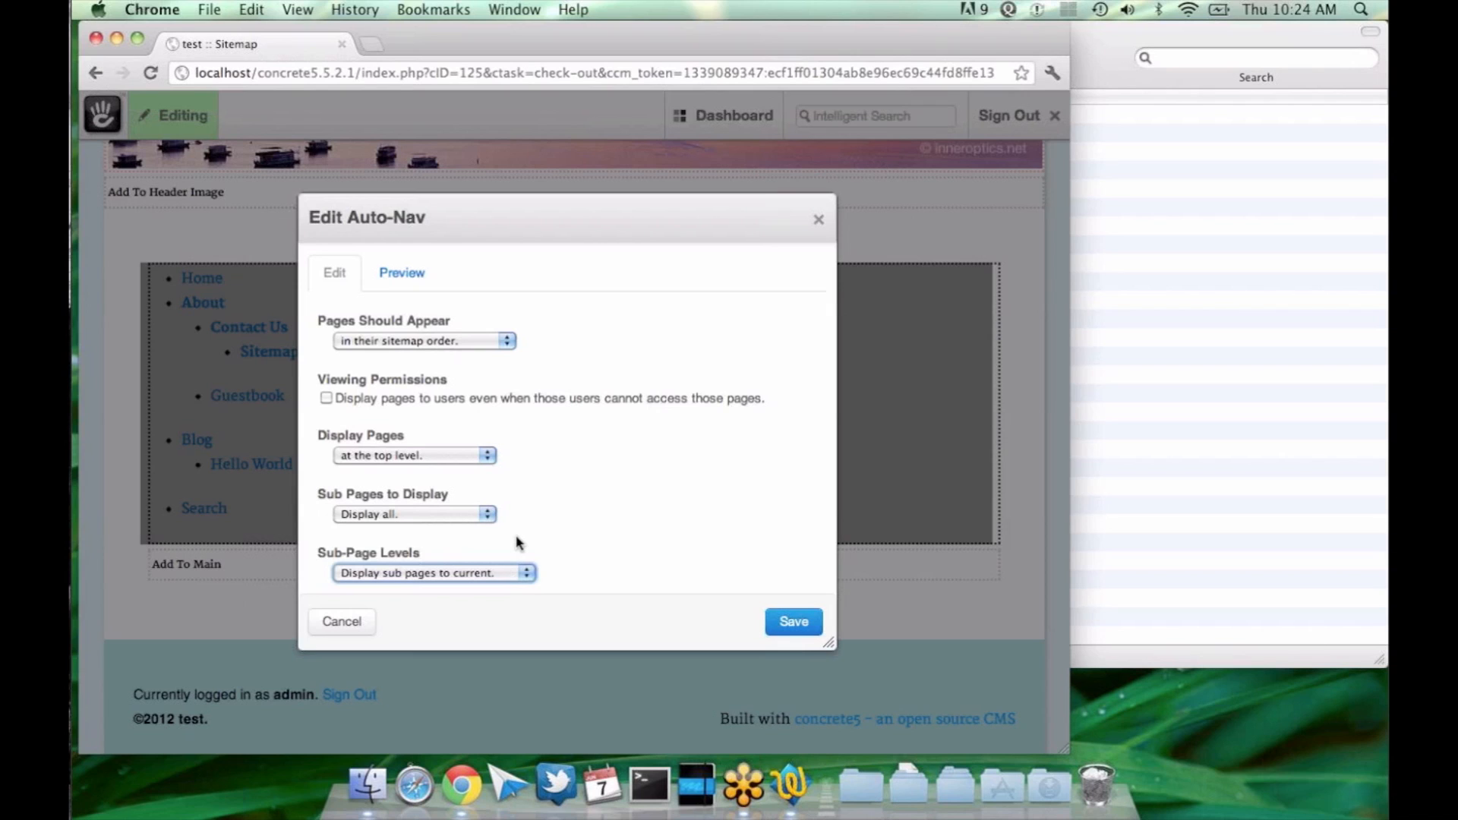
{"action": "left_click", "coordinate": [338, 621]}
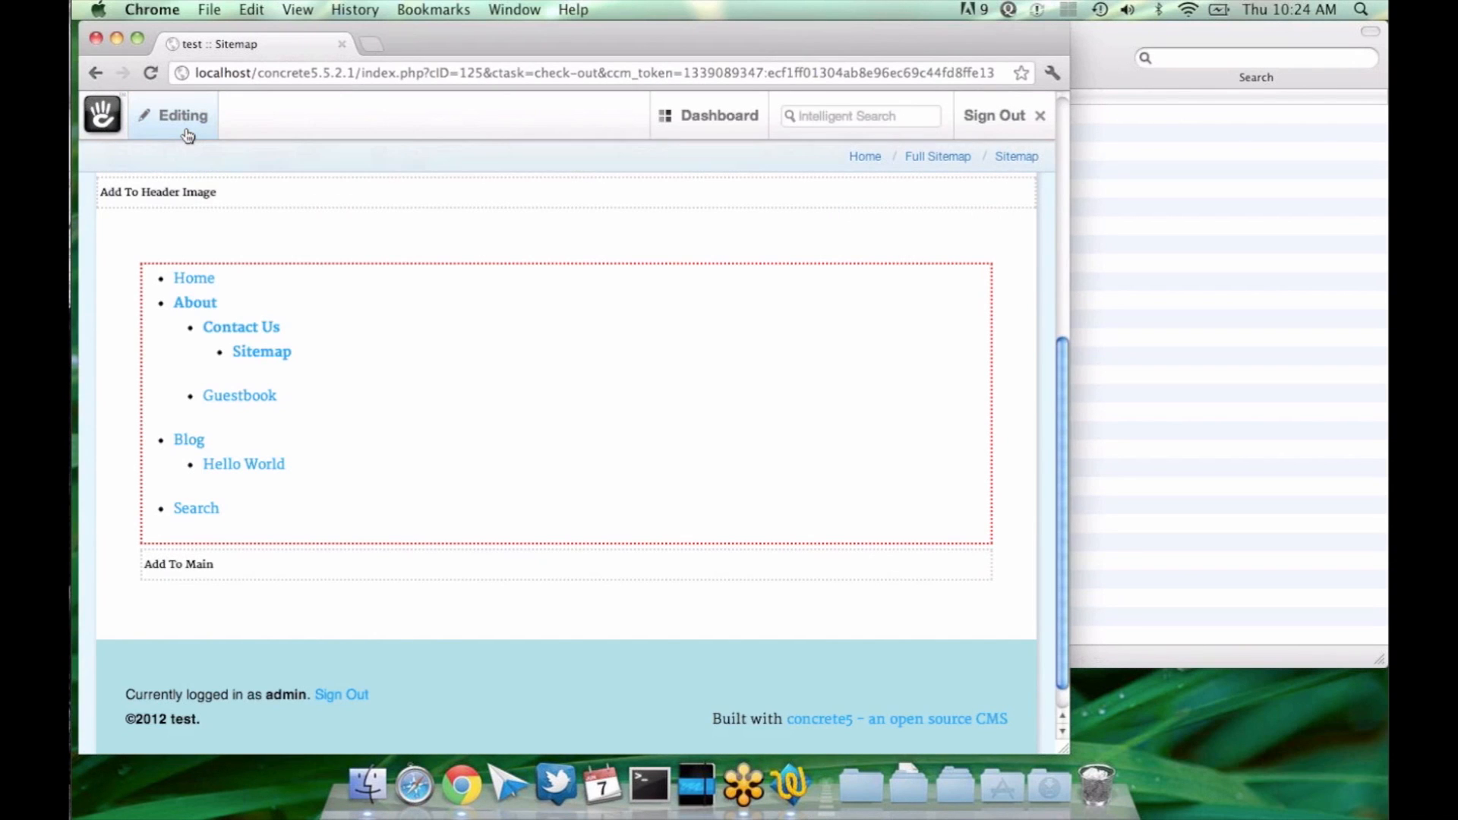
Step: Publish the edits to the Sitemap page and open the published page
{"action": "left_click", "coordinate": [188, 129]}
{"action": "left_click", "coordinate": [580, 245]}
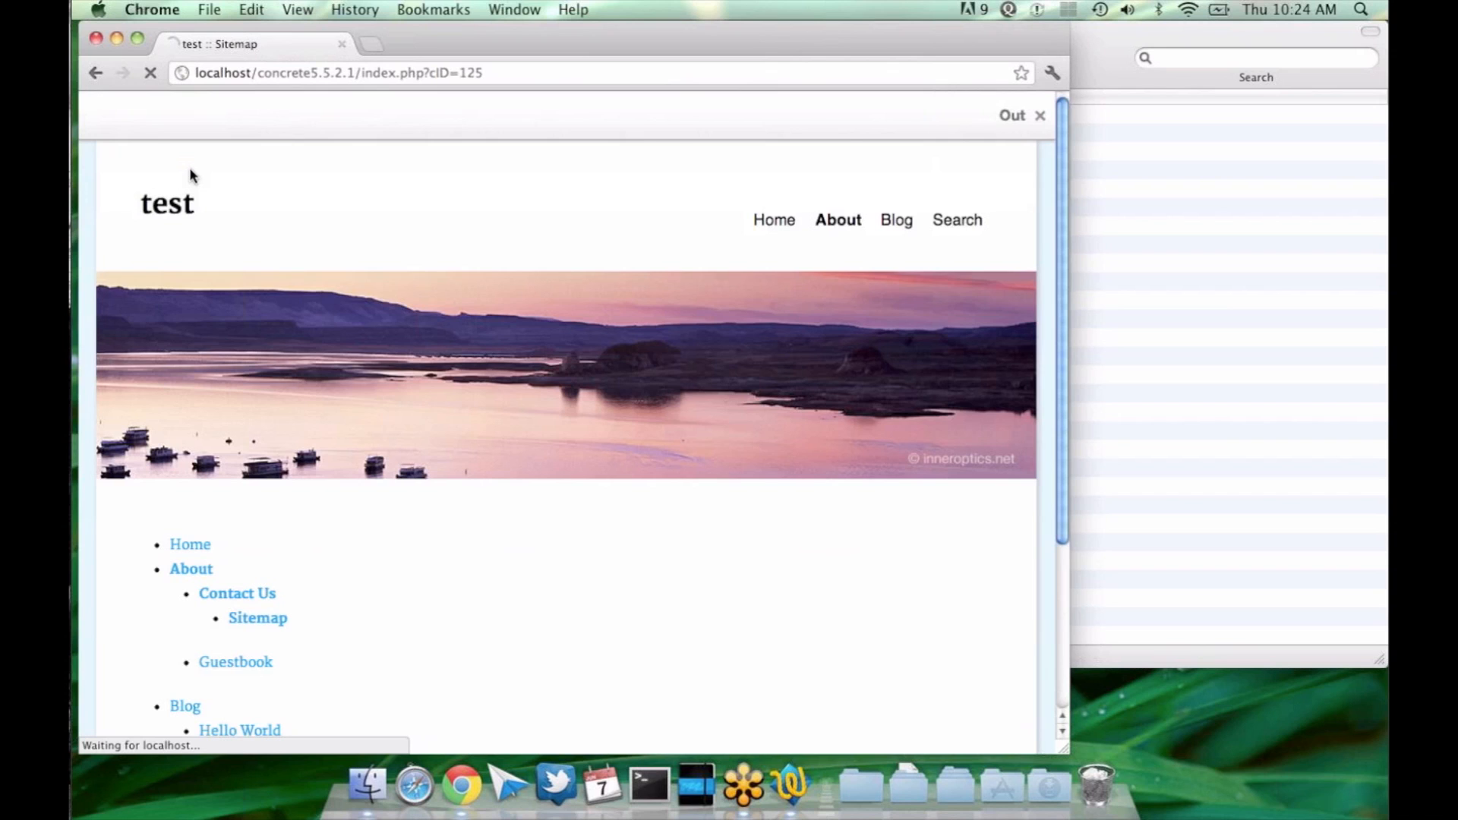
{"action": "left_click", "coordinate": [172, 117]}
{"action": "left_click", "coordinate": [251, 618]}
Step: Add a sub-page of type Right Sidebar named "Sitemap Sub-Page" beneath the Sitemap page
{"action": "left_click", "coordinate": [170, 118]}
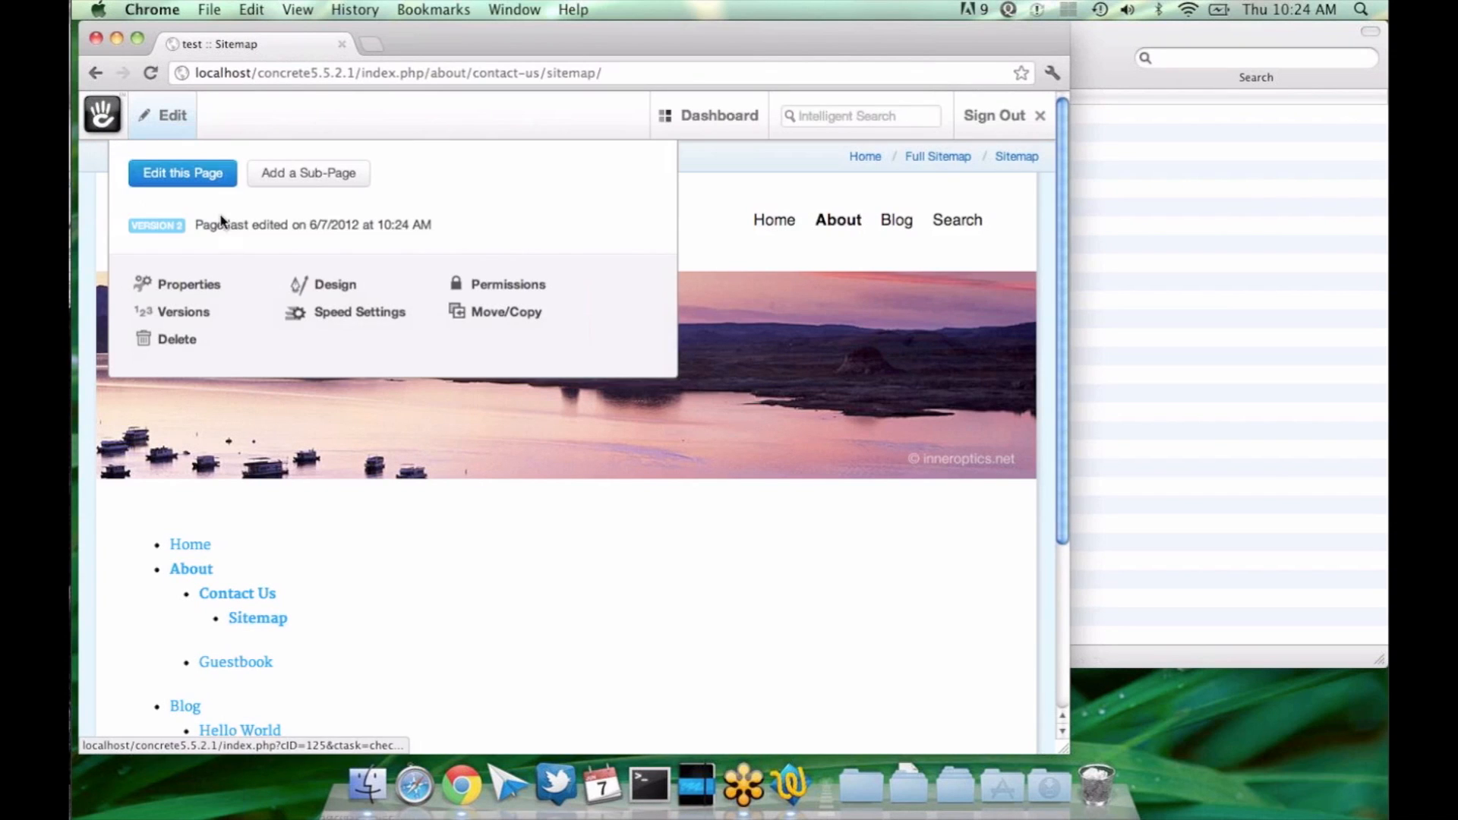
{"action": "left_click", "coordinate": [312, 174]}
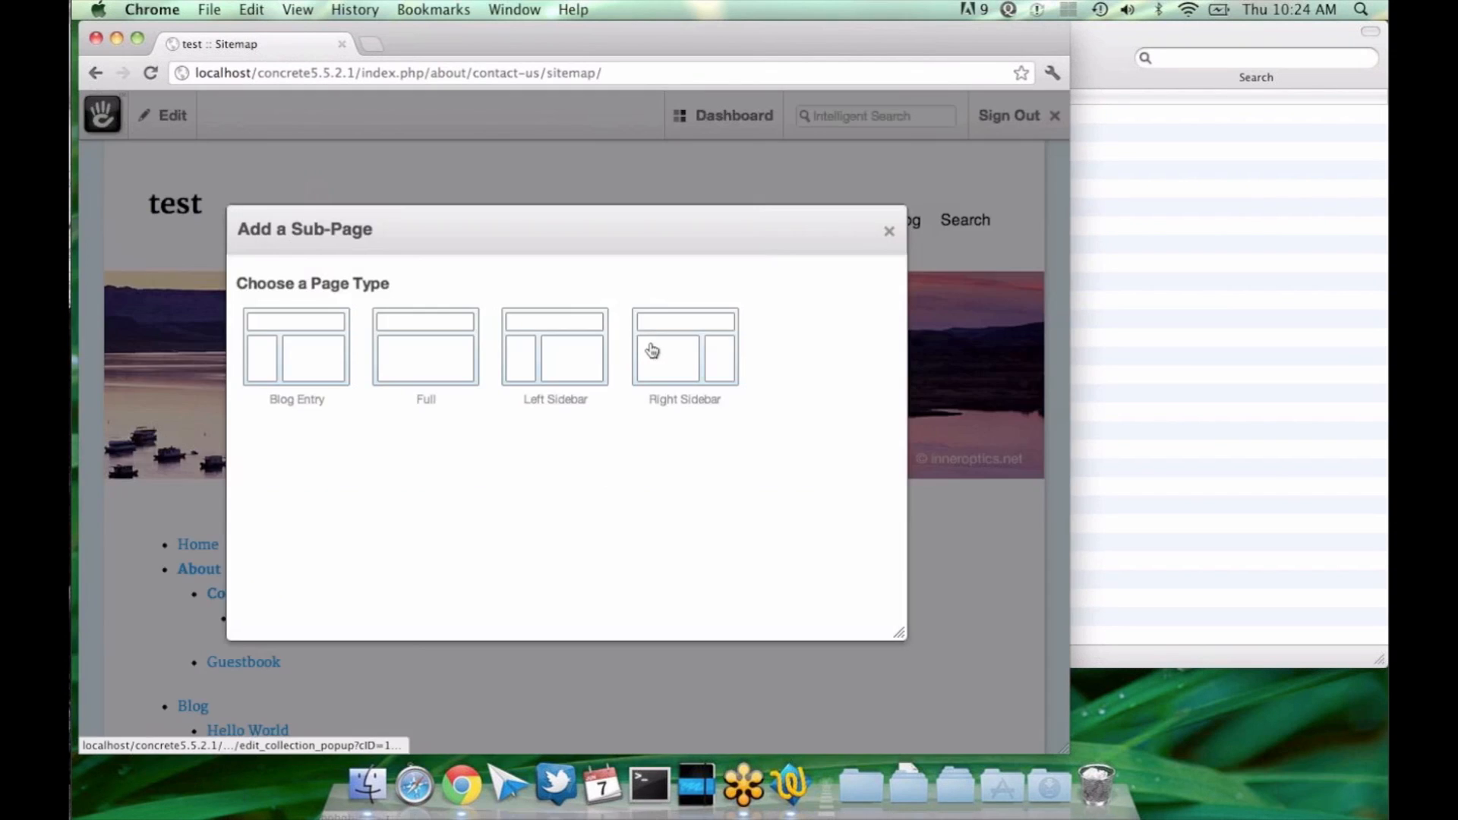
{"action": "left_click", "coordinate": [652, 350]}
{"action": "left_click", "coordinate": [508, 339]}
{"action": "type", "text": "Sitemap Sub-Page"}
{"action": "left_click", "coordinate": [833, 607]}
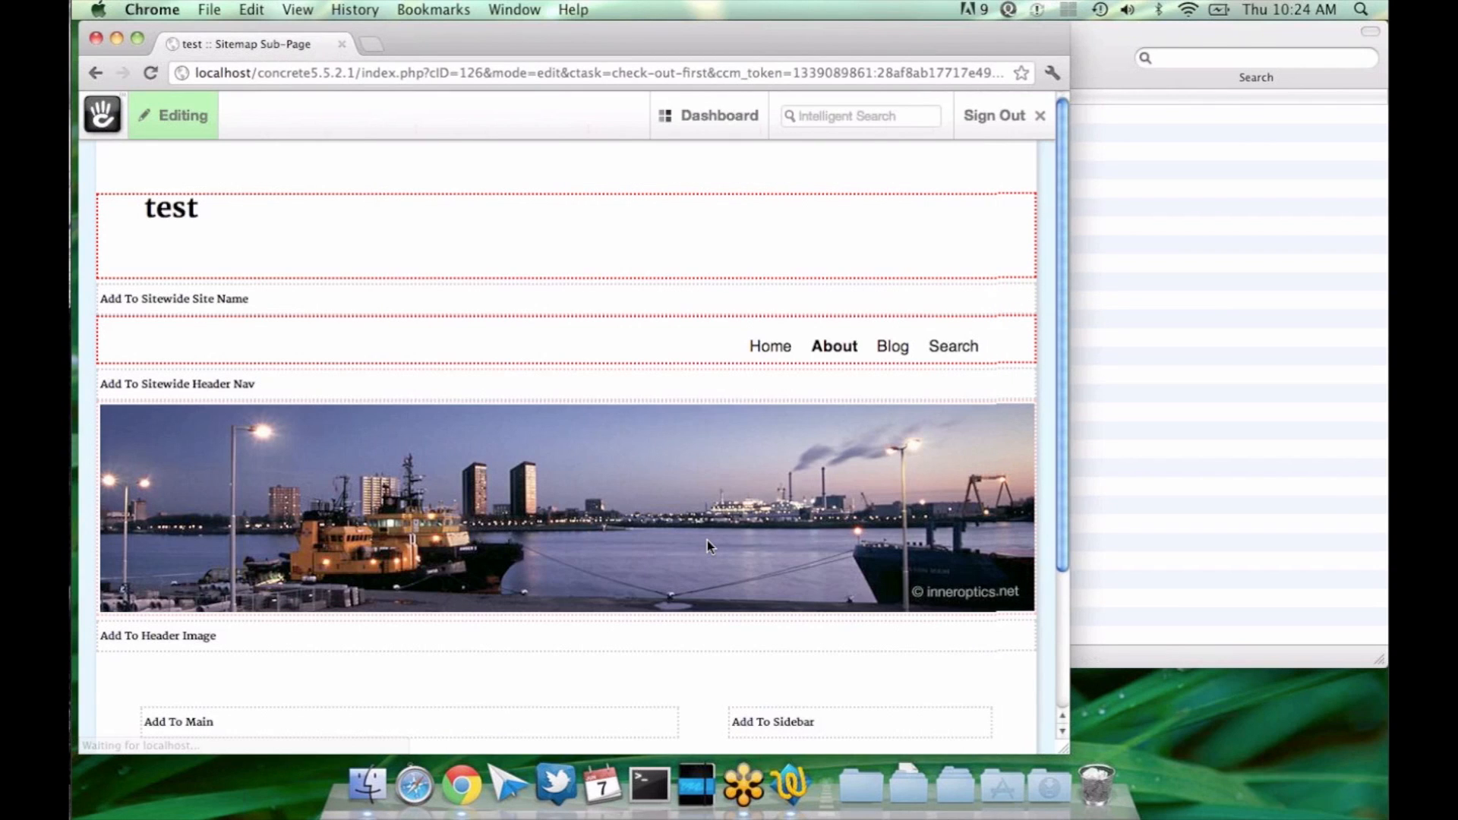
Step: Publish the new Sitemap Sub-Page and return to the Sitemap page
{"action": "scroll", "coordinate": [707, 540], "scroll_direction": "down", "scroll_amount": 5}
{"action": "left_click", "coordinate": [181, 117]}
{"action": "left_click", "coordinate": [556, 243]}
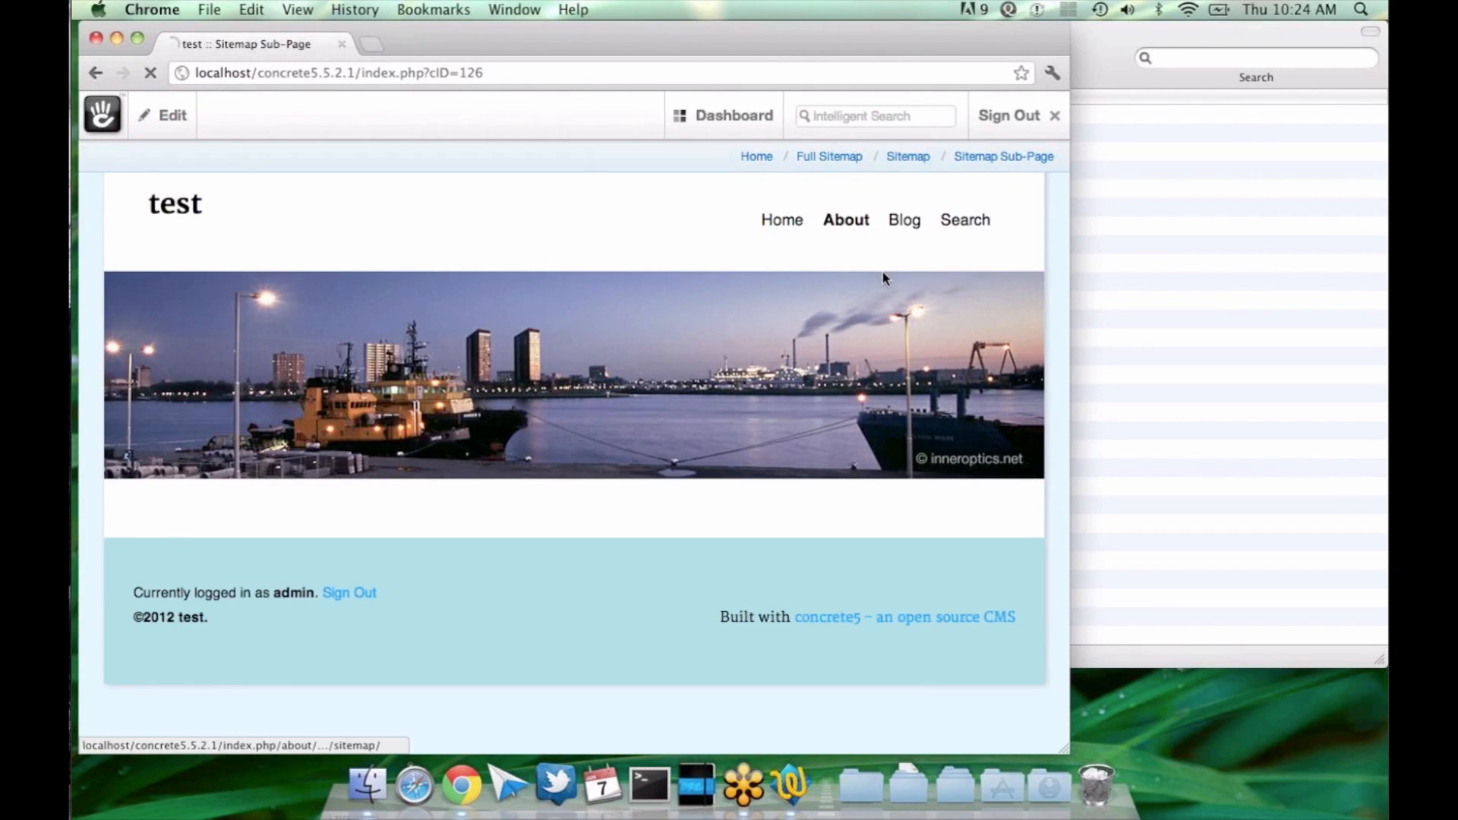
{"action": "left_click", "coordinate": [893, 156]}
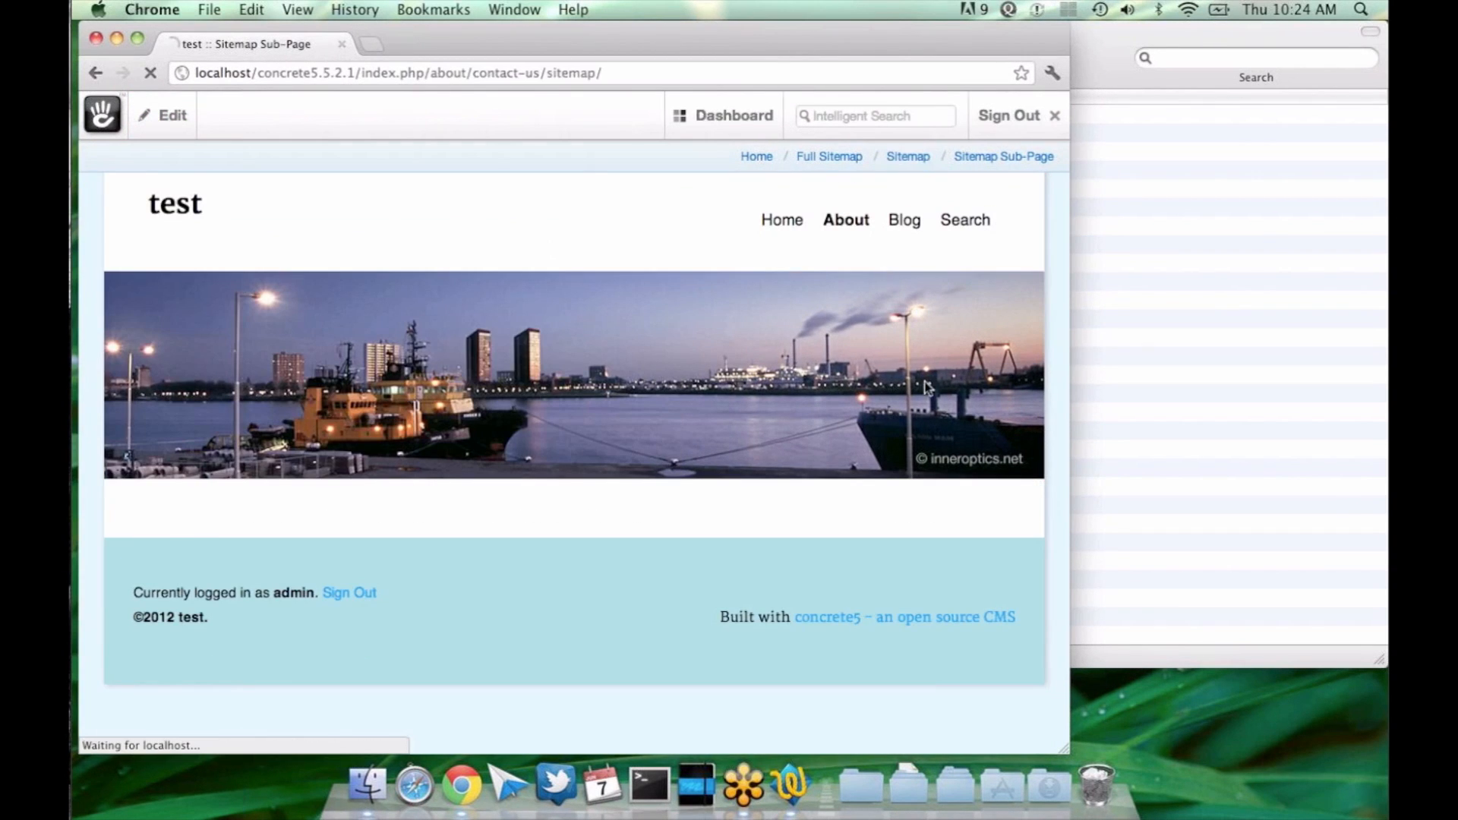
Step: Put the Sitemap page into edit mode and set the Auto-Nav block's Sub-Page Levels to "Display all", saving the block
{"action": "scroll", "coordinate": [584, 505], "scroll_direction": "down", "scroll_amount": 3}
{"action": "left_click", "coordinate": [164, 114]}
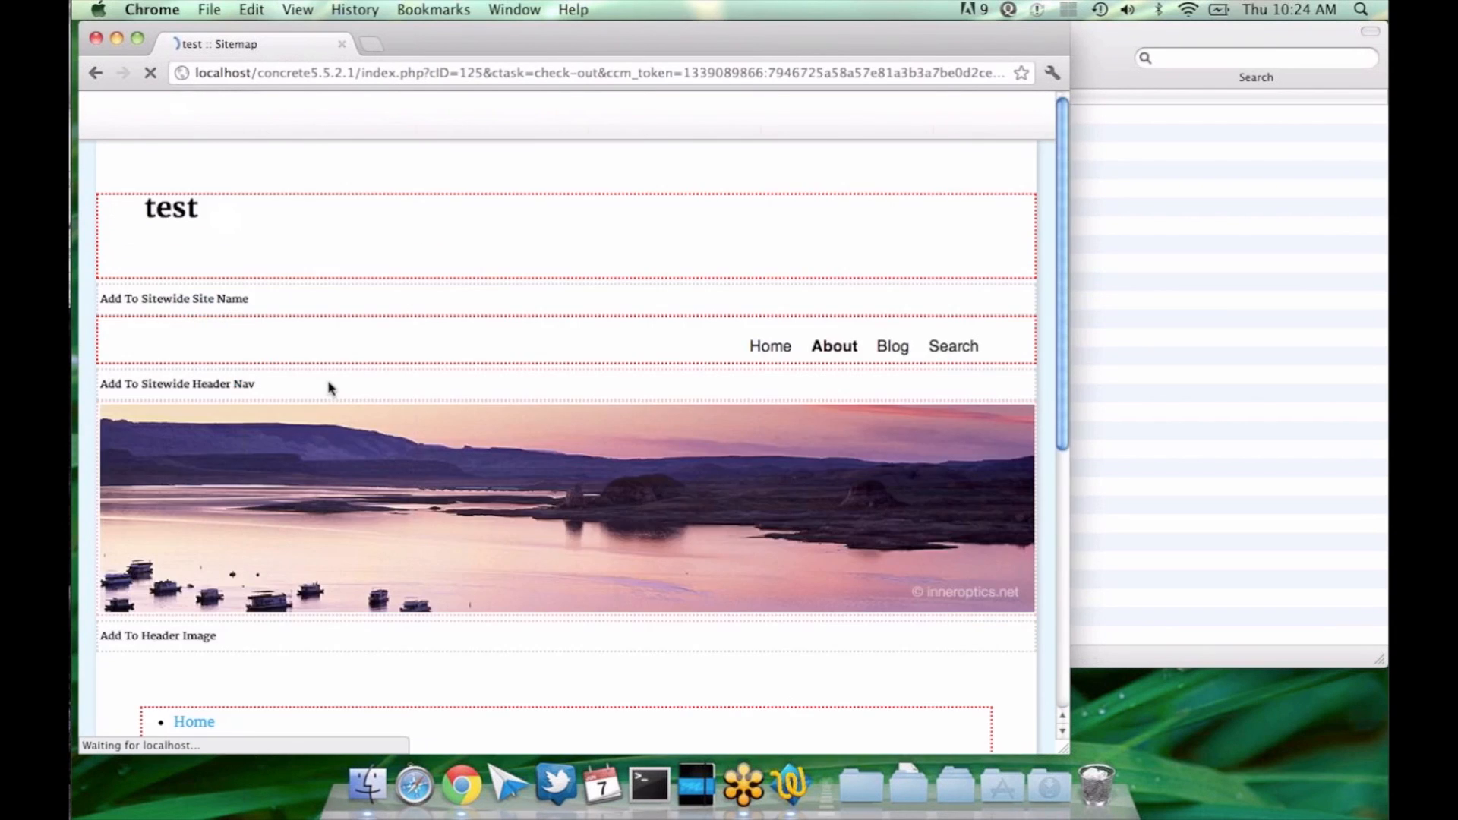
{"action": "scroll", "coordinate": [329, 383], "scroll_direction": "down", "scroll_amount": 6}
{"action": "left_click", "coordinate": [342, 439]}
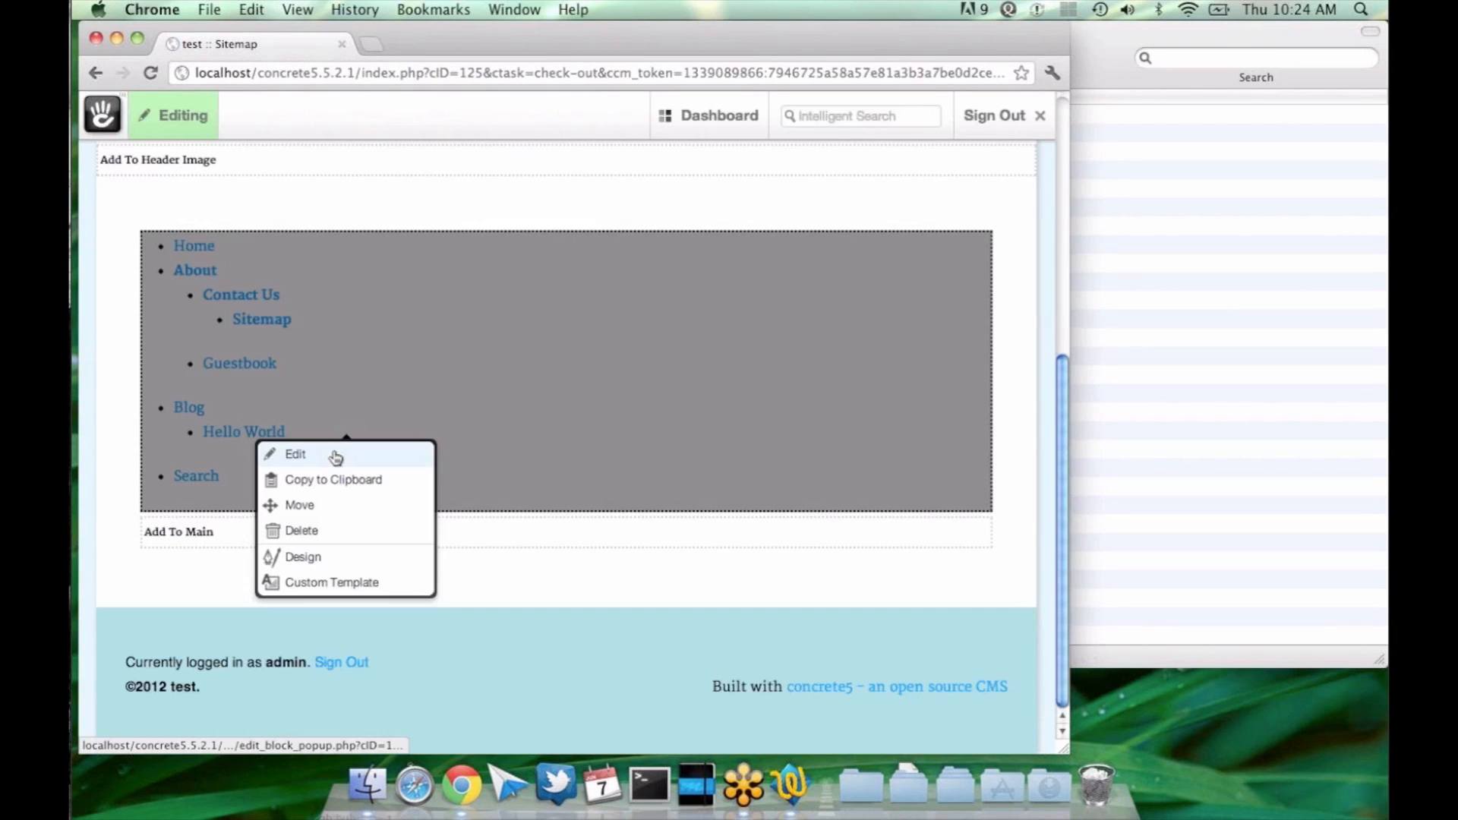
{"action": "left_click", "coordinate": [388, 457]}
{"action": "scroll", "coordinate": [388, 458], "scroll_direction": "down", "scroll_amount": 3}
{"action": "left_click", "coordinate": [403, 530]}
{"action": "left_click", "coordinate": [404, 511]}
{"action": "left_click", "coordinate": [794, 621]}
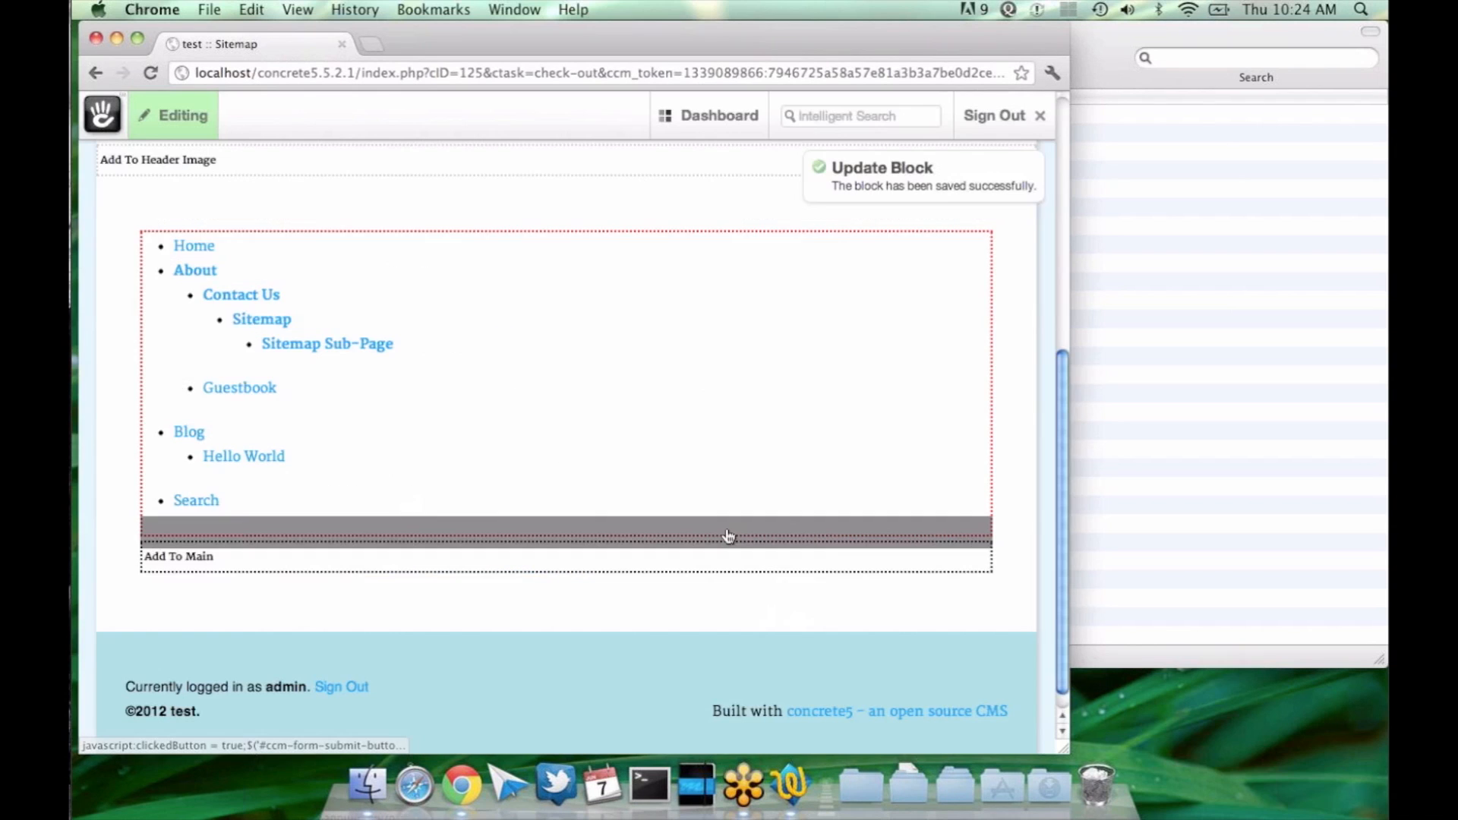
Step: Change the Auto-Nav block's Sub-Page Levels to "Display sub pages to current" and save it
{"action": "left_click", "coordinate": [537, 338]}
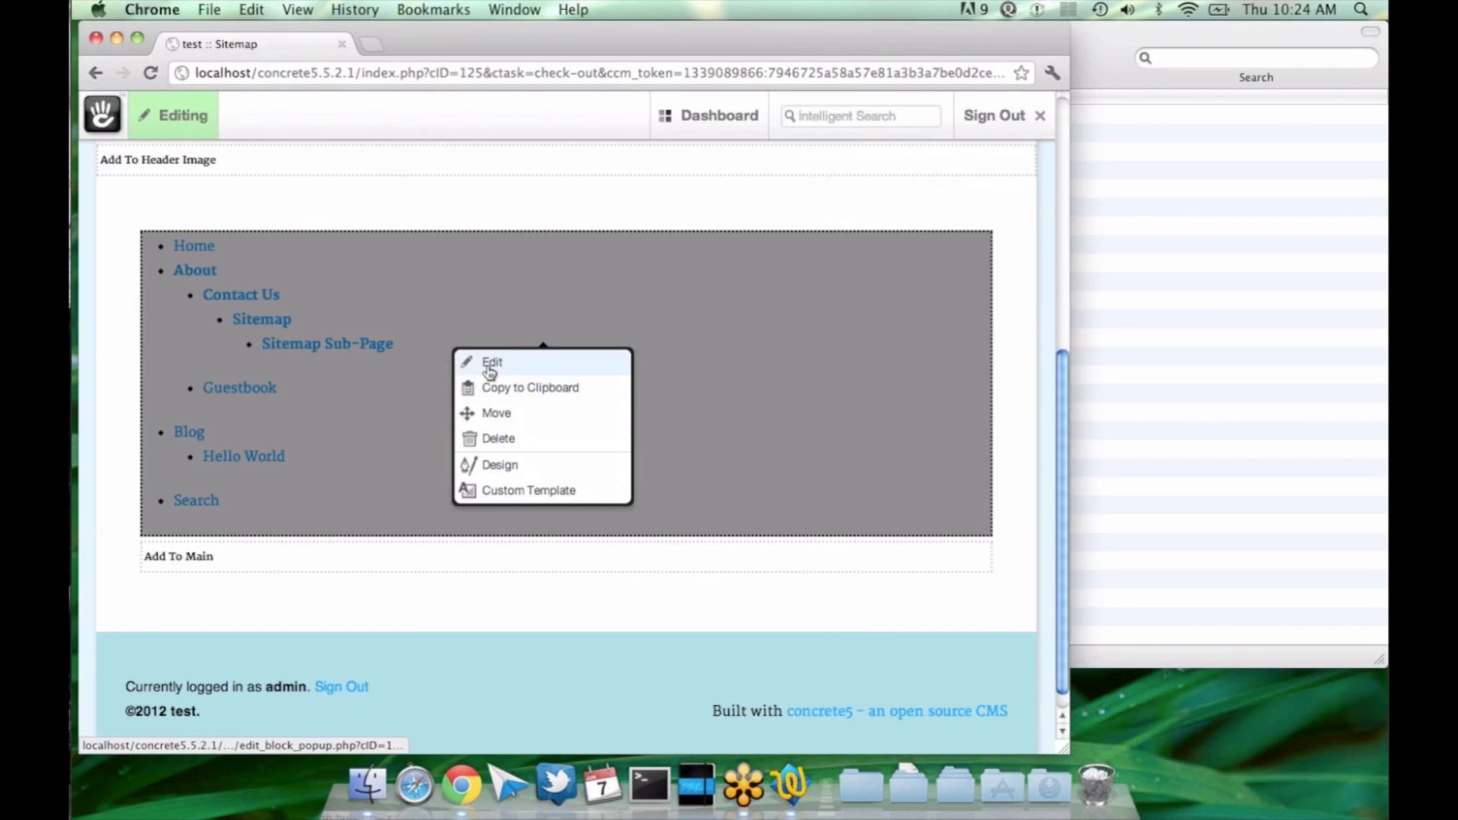
{"action": "left_click", "coordinate": [489, 372]}
{"action": "left_click", "coordinate": [414, 514]}
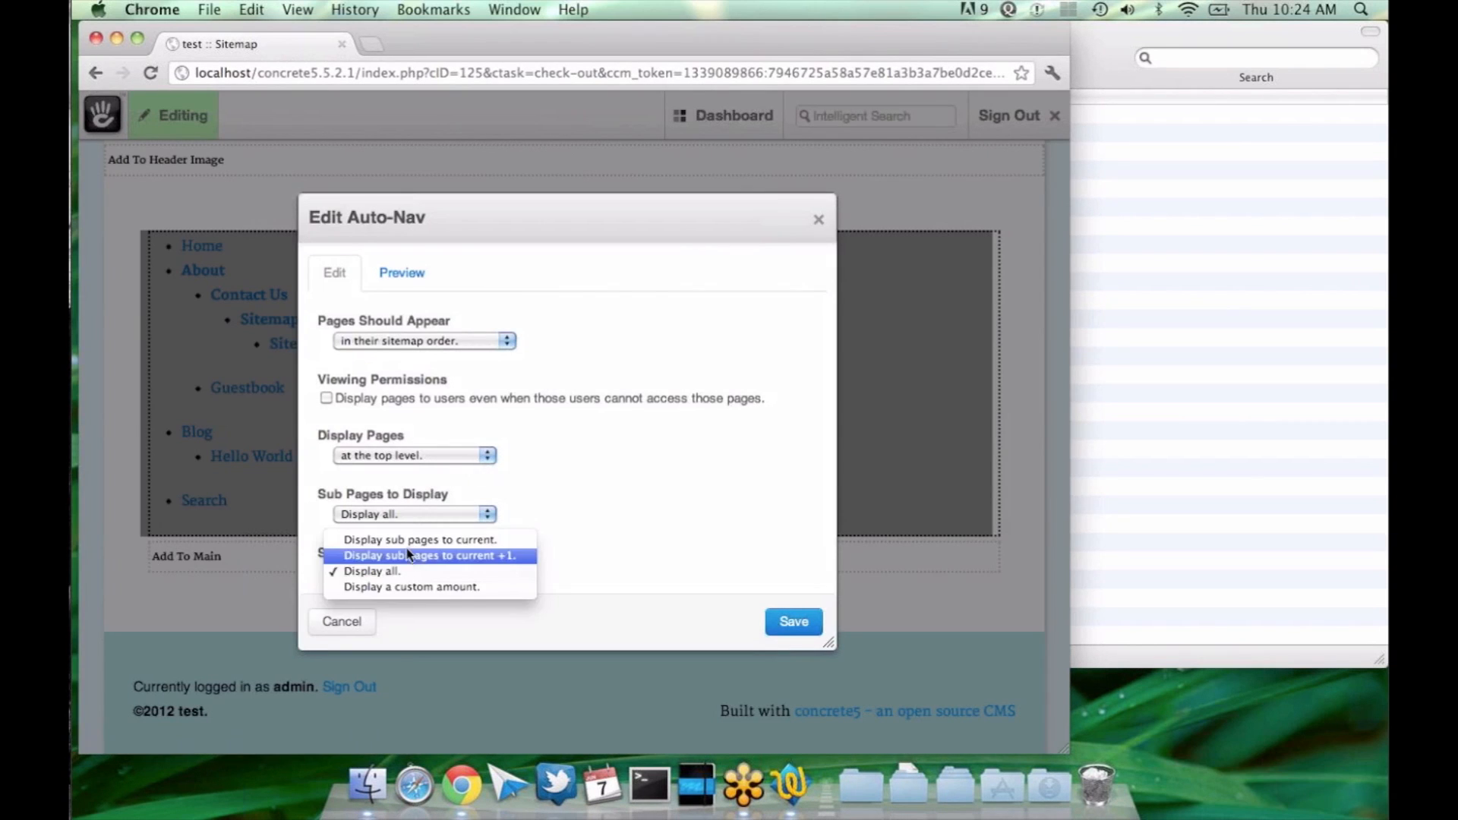
{"action": "left_click", "coordinate": [414, 540]}
{"action": "left_click", "coordinate": [790, 623]}
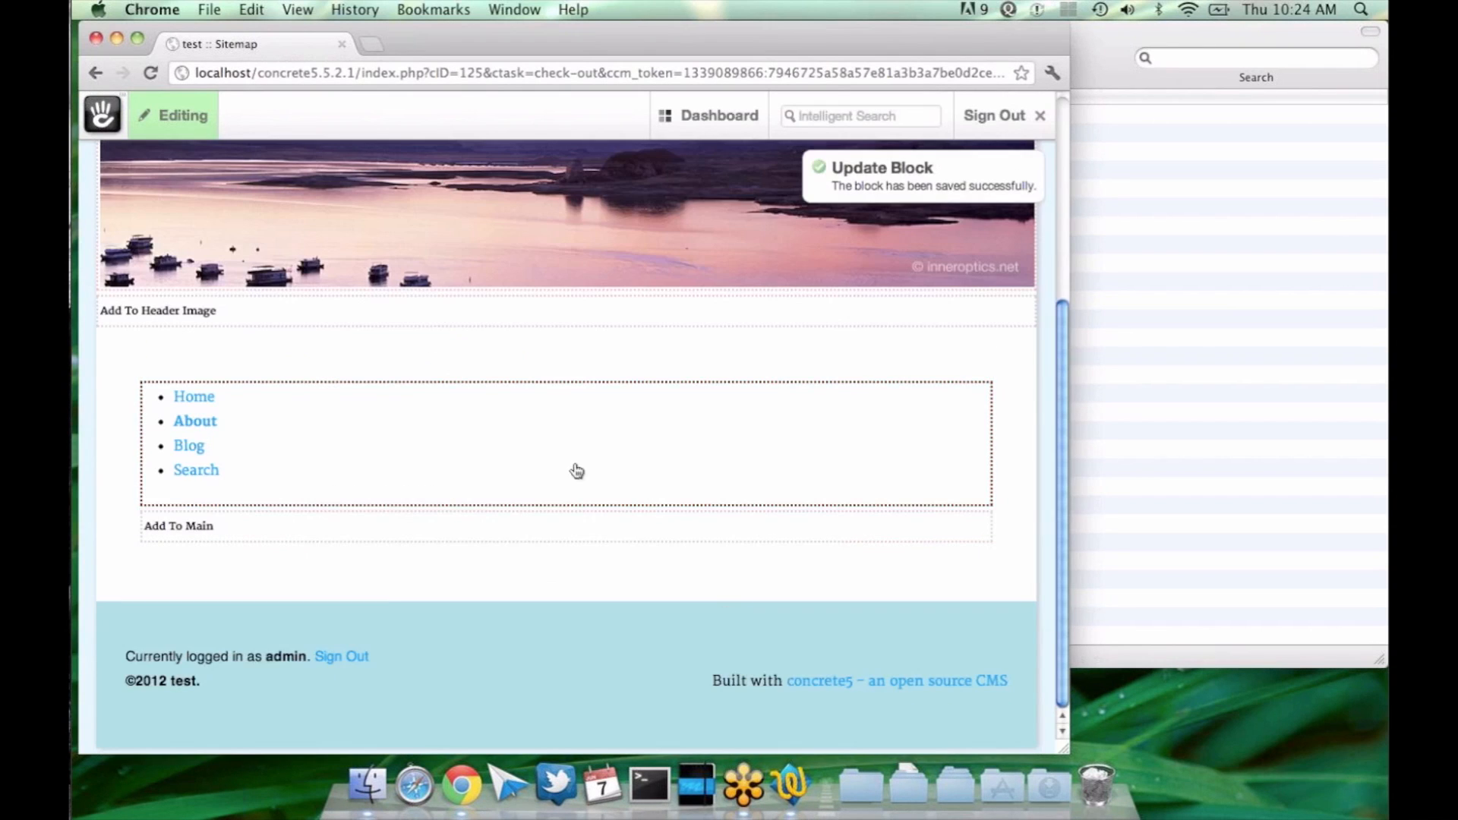
Step: Reload the Sitemap page in edit mode and recheck the Auto-Nav block's settings
{"action": "left_click", "coordinate": [562, 450]}
{"action": "left_click", "coordinate": [554, 471]}
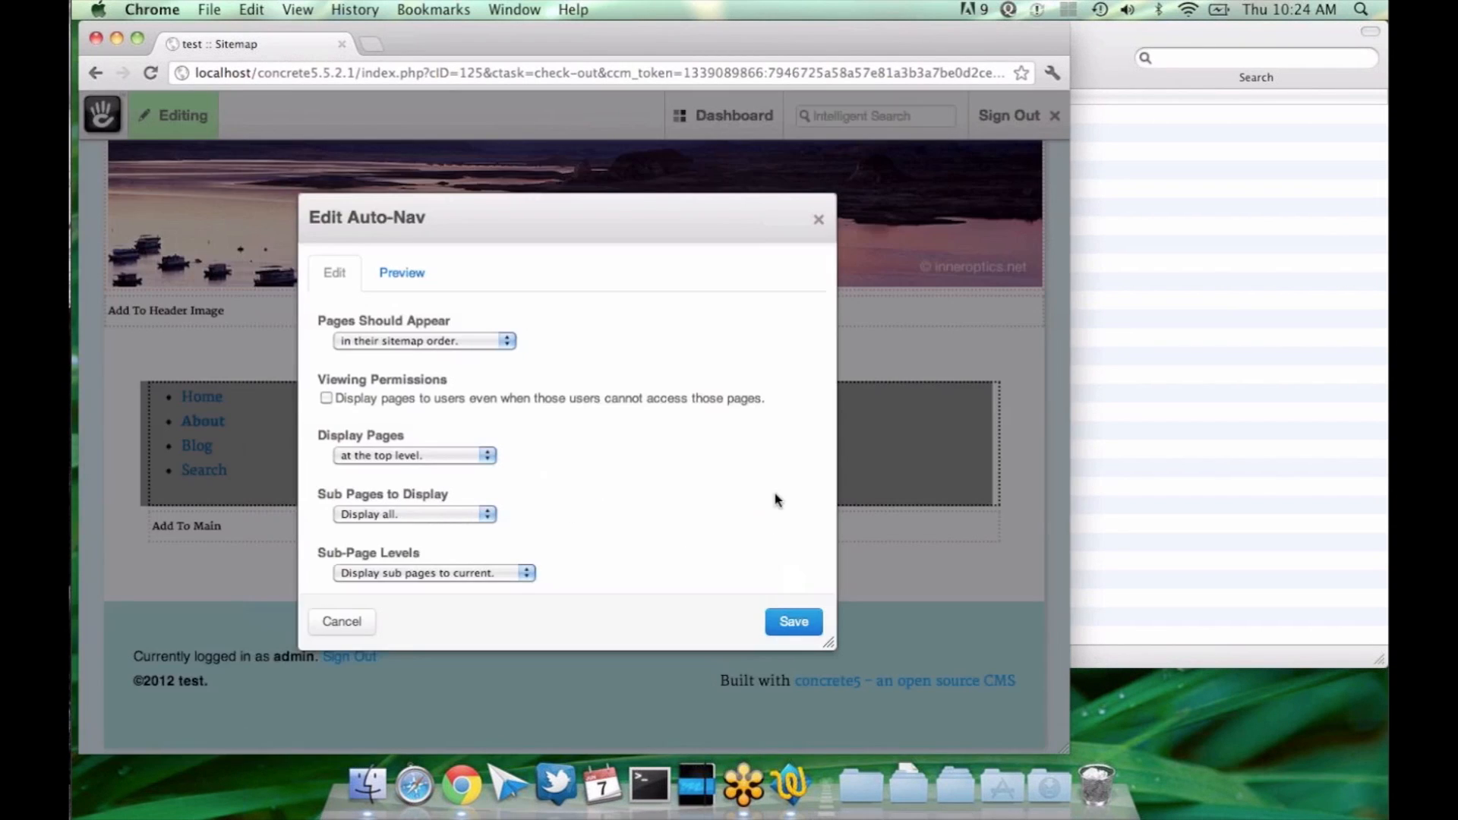
{"action": "key", "text": "Escape"}
{"action": "key", "text": "super+r"}
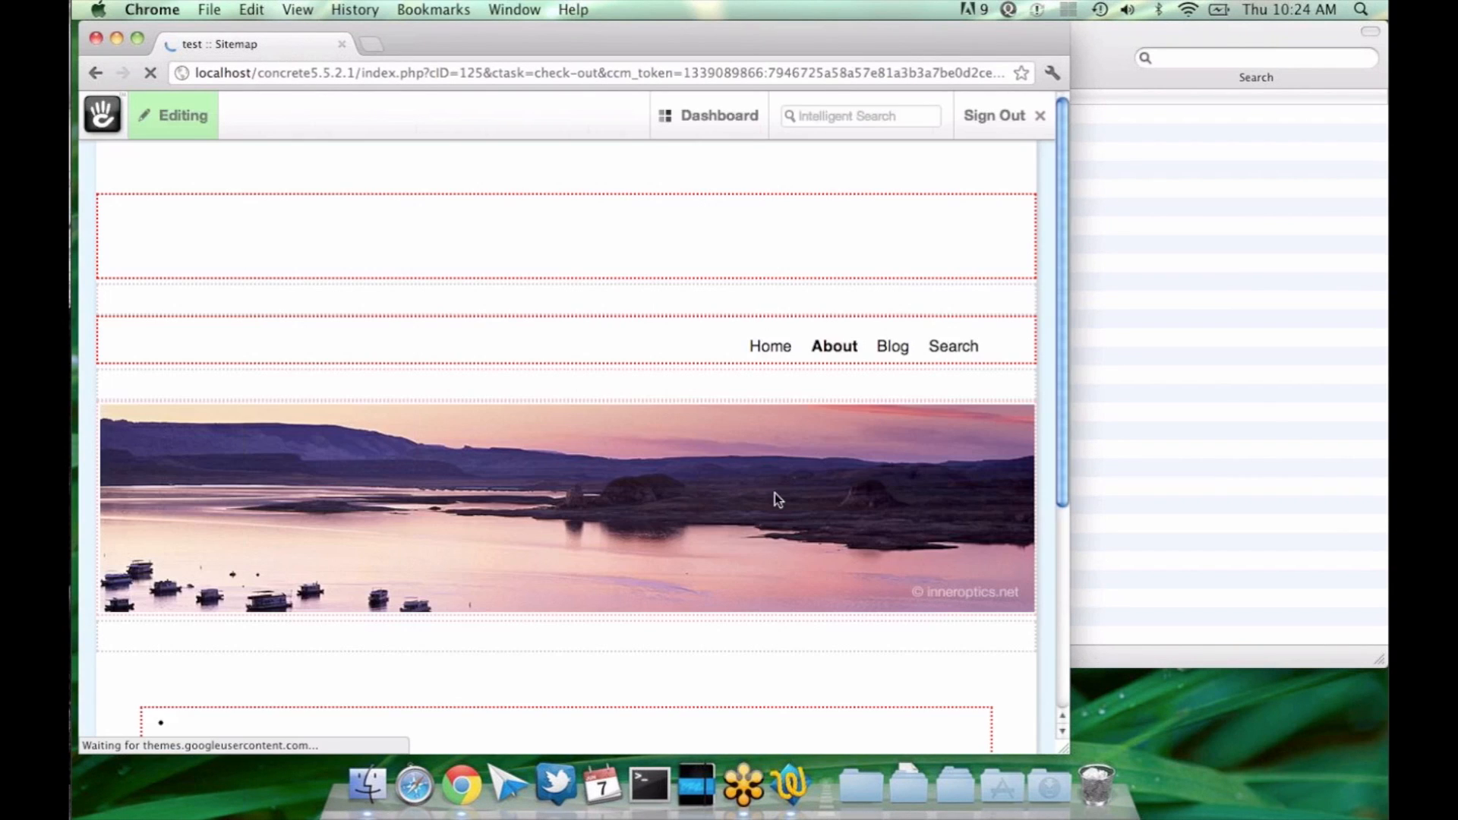
{"action": "scroll", "coordinate": [775, 494], "scroll_direction": "down", "scroll_amount": 5}
{"action": "left_click", "coordinate": [720, 478]}
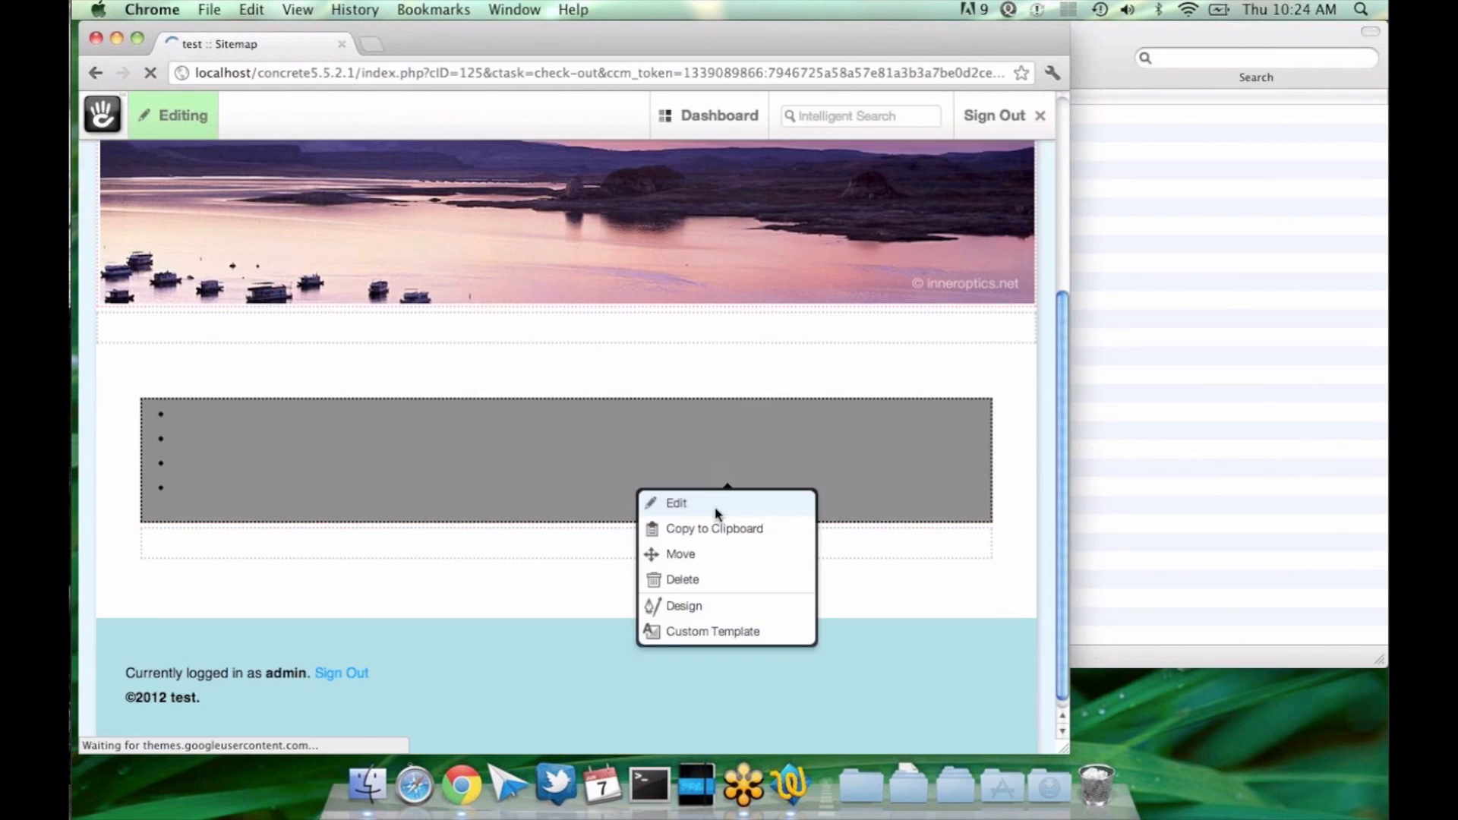
{"action": "left_click", "coordinate": [676, 503]}
{"action": "left_click", "coordinate": [794, 622]}
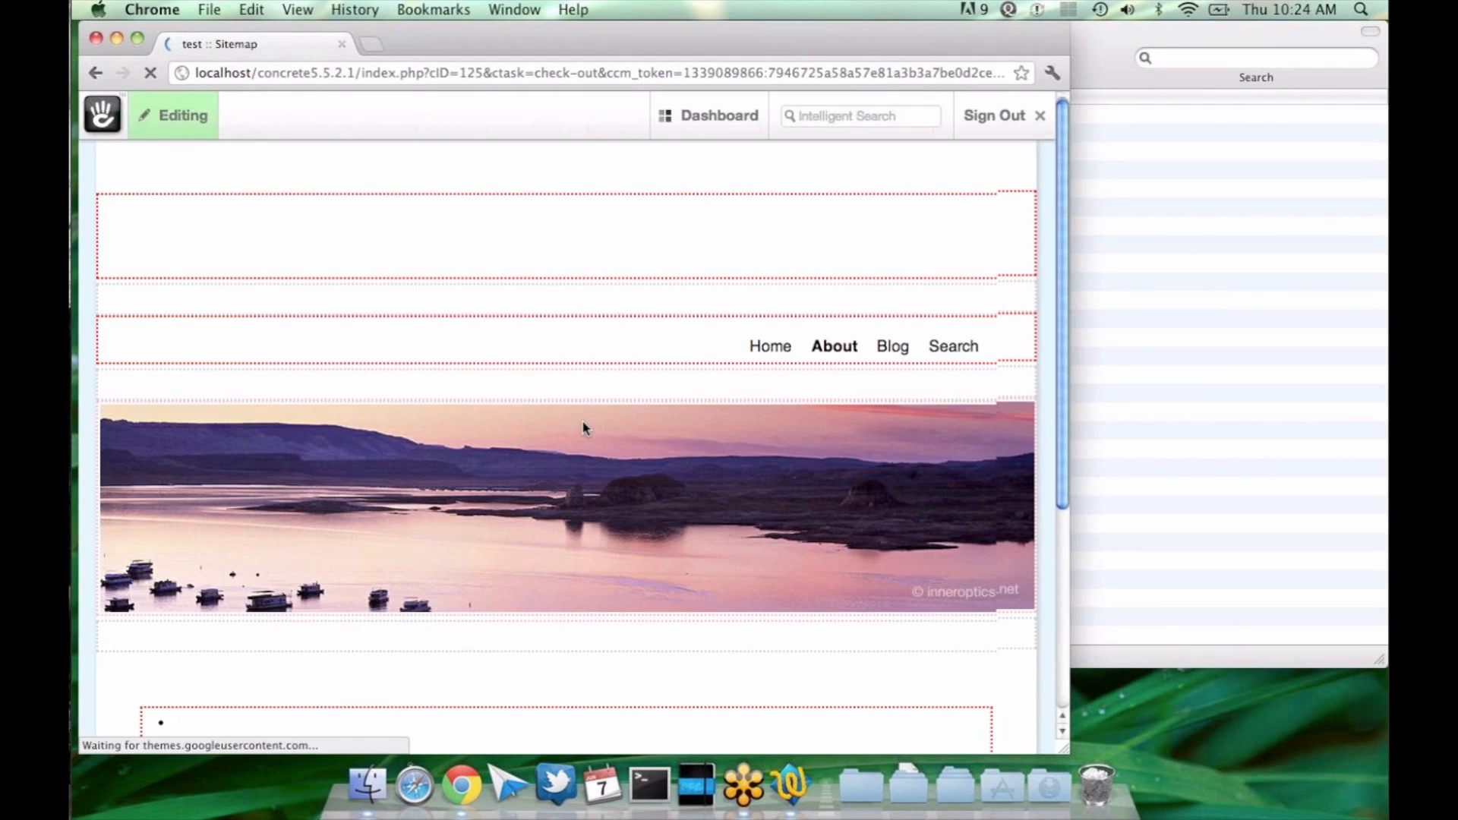
Step: Set the Auto-Nav block's Sub-Page Levels to "Display sub pages to current +1" and save the block
{"action": "scroll", "coordinate": [582, 426], "scroll_direction": "down", "scroll_amount": 4}
{"action": "left_click", "coordinate": [537, 481]}
{"action": "left_click", "coordinate": [536, 482]}
{"action": "left_click", "coordinate": [433, 573]}
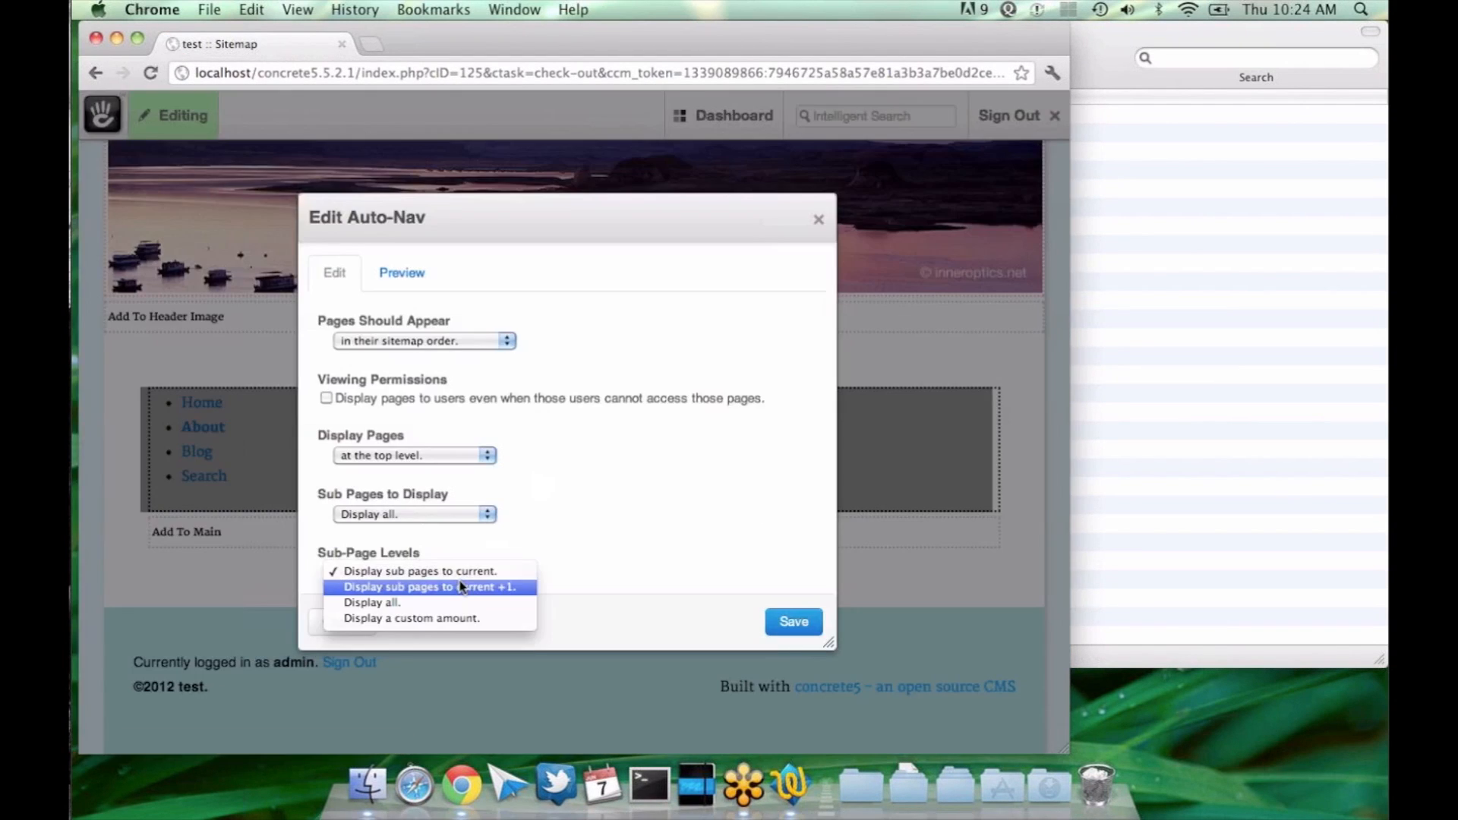
{"action": "left_click", "coordinate": [455, 589]}
{"action": "left_click", "coordinate": [801, 627]}
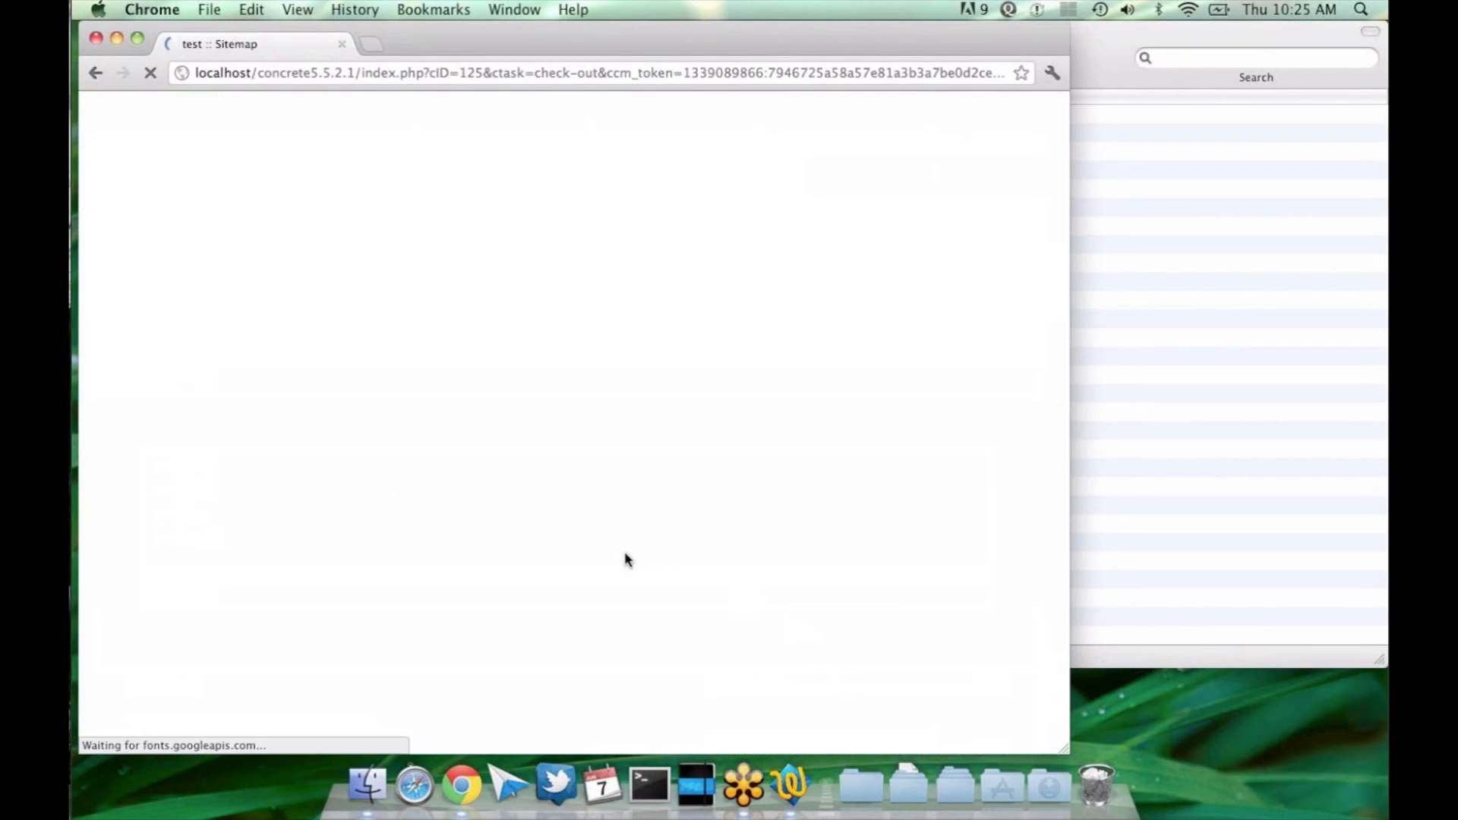
Step: Switch the Auto-Nav block's Sub-Page Levels to "Display all" and save the change
{"action": "left_click", "coordinate": [613, 472]}
{"action": "left_click", "coordinate": [605, 495]}
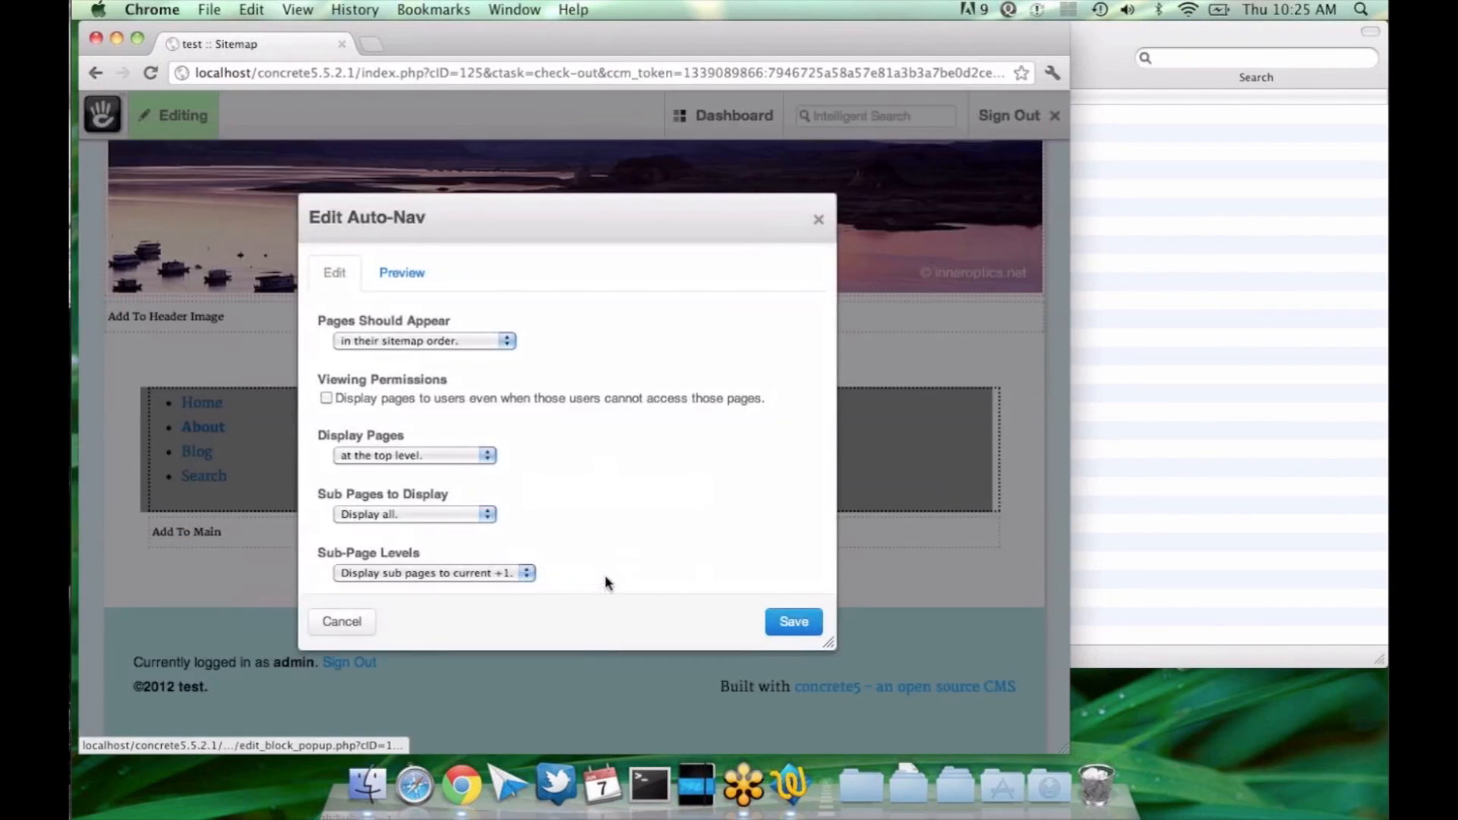
{"action": "left_click", "coordinate": [486, 572]}
{"action": "left_click", "coordinate": [425, 588]}
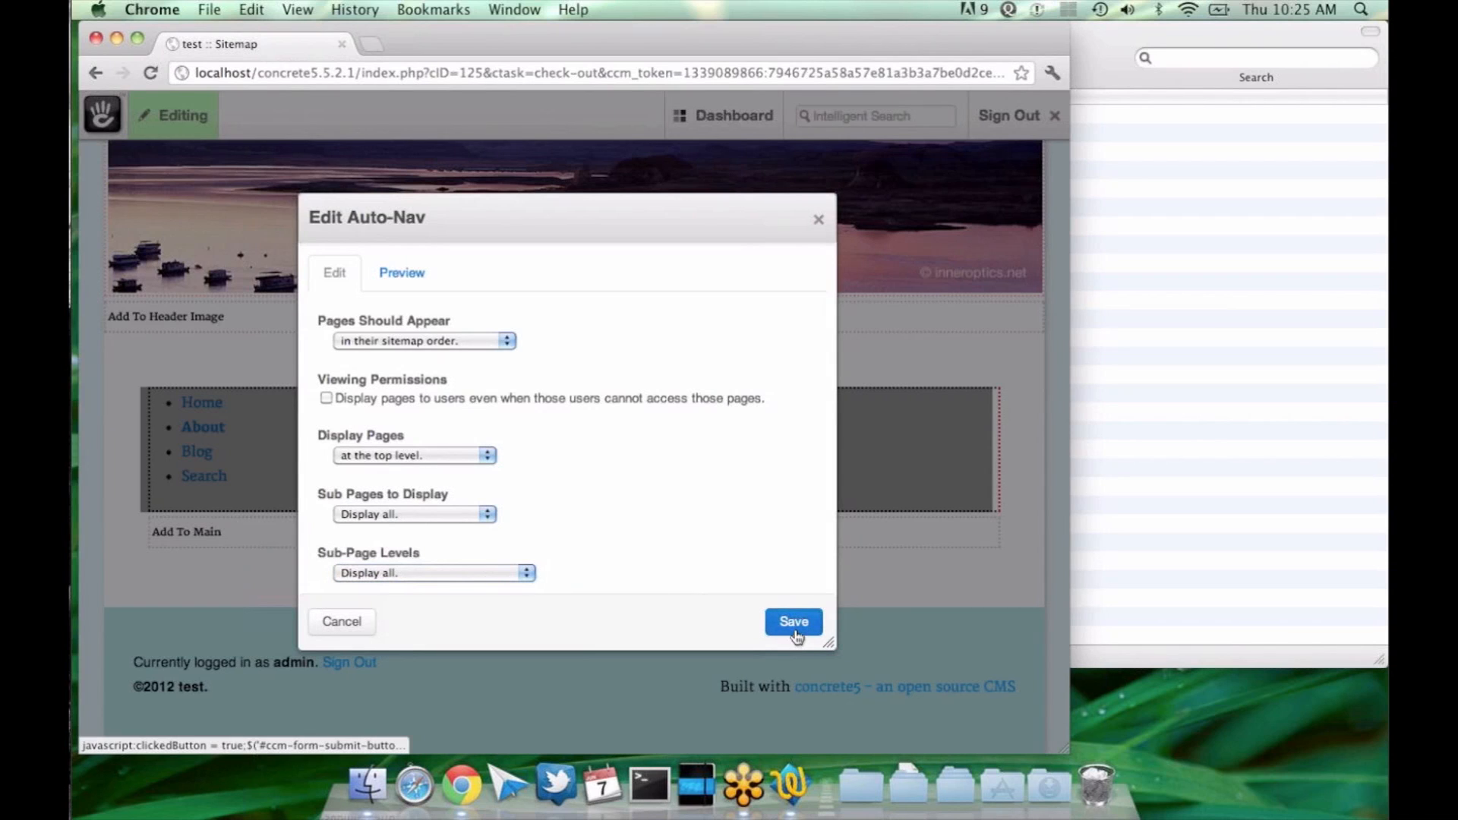
{"action": "left_click", "coordinate": [795, 635]}
{"action": "scroll", "coordinate": [797, 636], "scroll_direction": "down", "scroll_amount": 2}
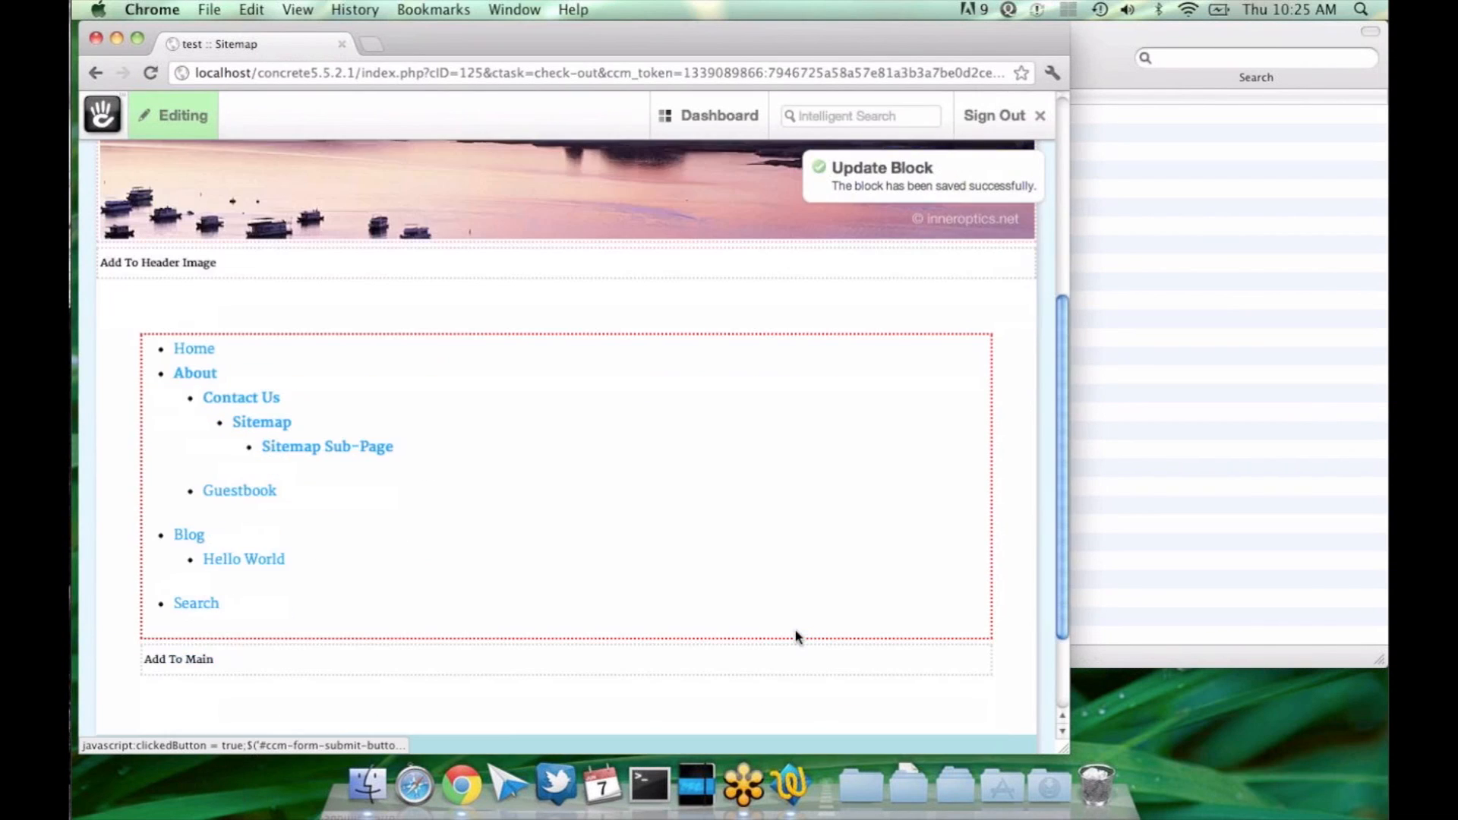
Step: Preview the Auto-Nav block, set its Sub-Page Levels to "Display sub pages to current", and save it
{"action": "left_click", "coordinate": [732, 492]}
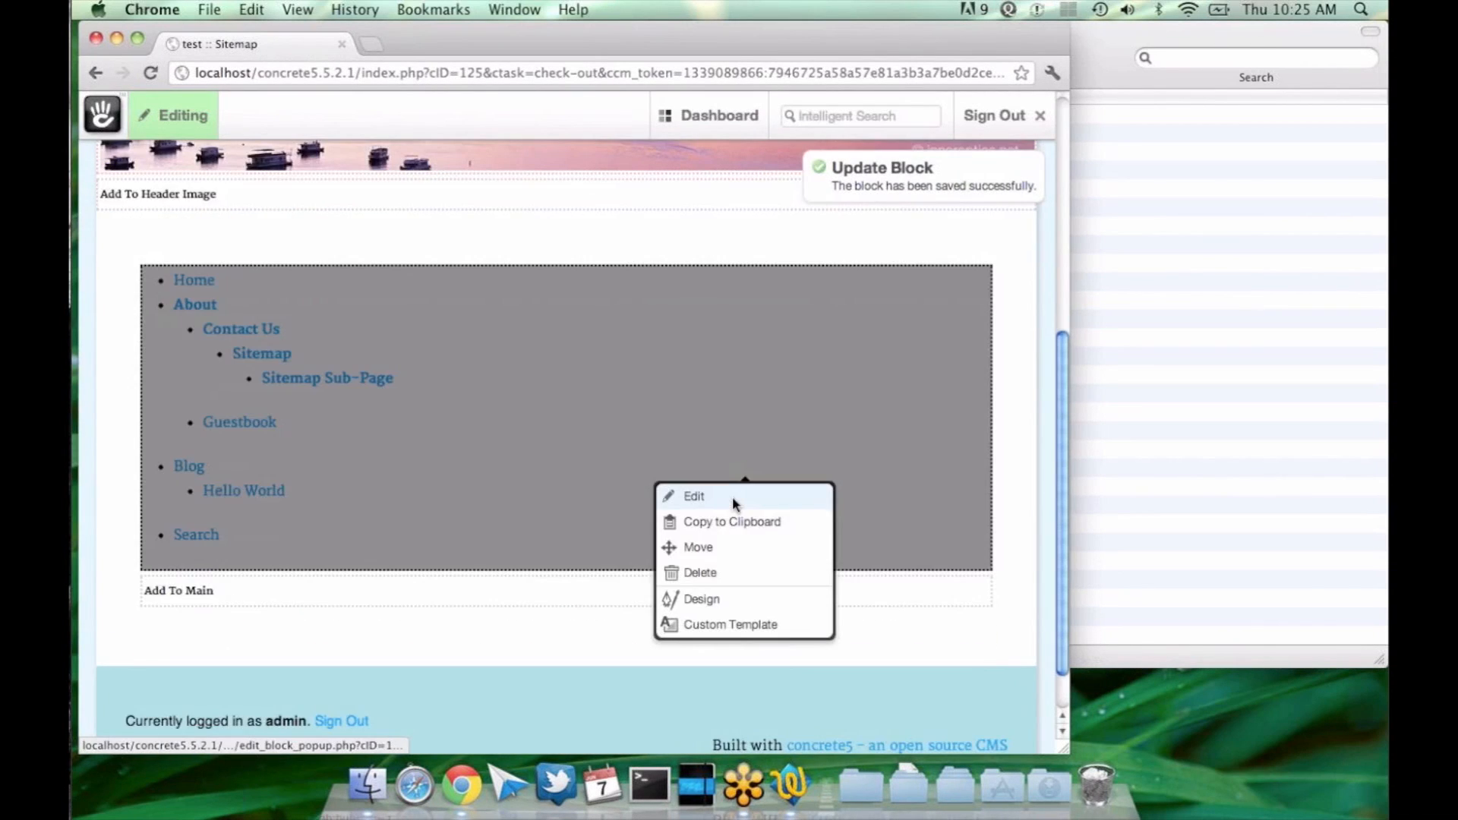
{"action": "left_click", "coordinate": [732, 495]}
{"action": "left_click", "coordinate": [395, 272]}
{"action": "left_click", "coordinate": [350, 272]}
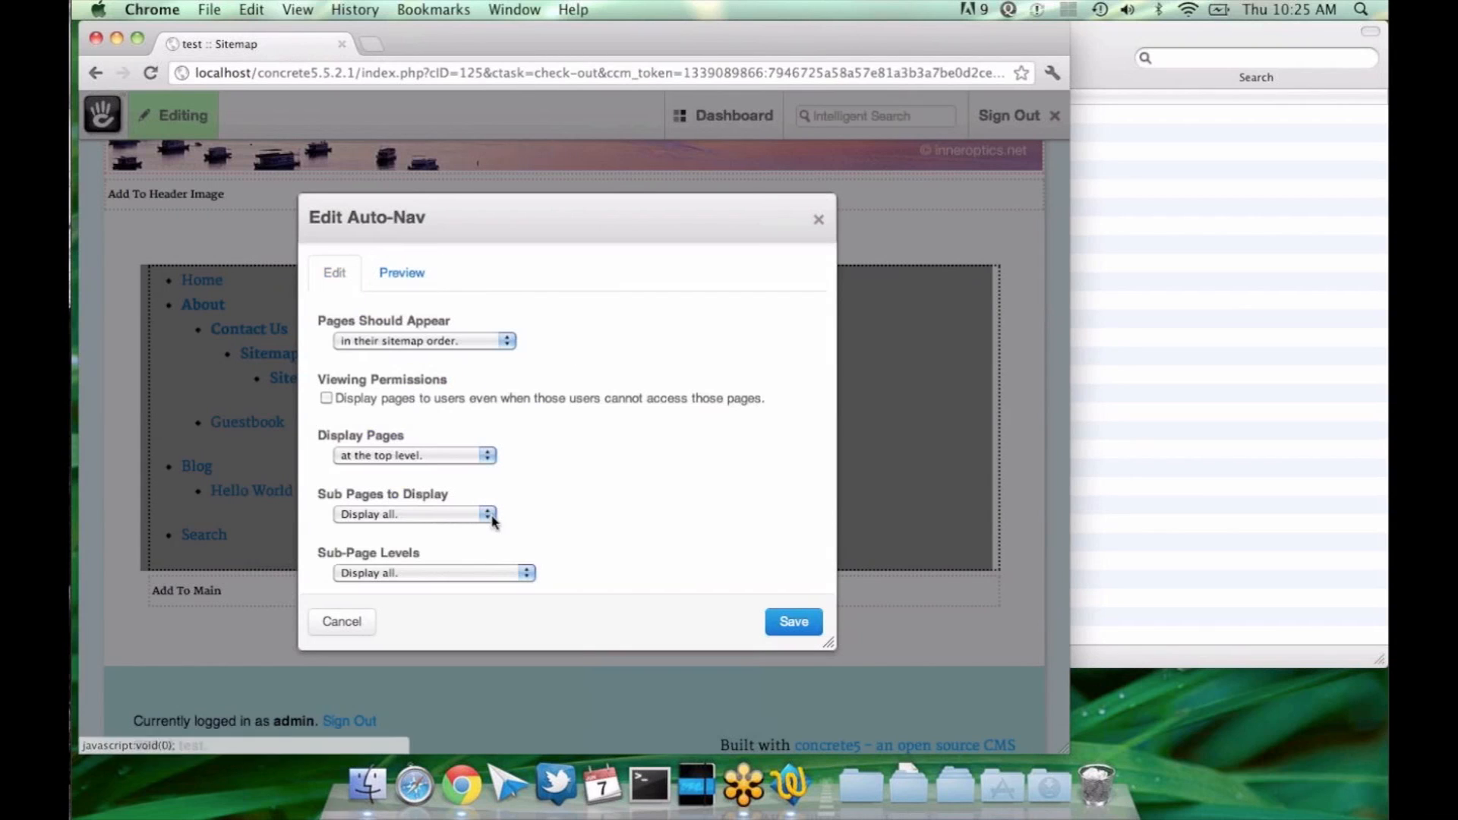
{"action": "left_click", "coordinate": [458, 573]}
{"action": "left_click", "coordinate": [425, 539]}
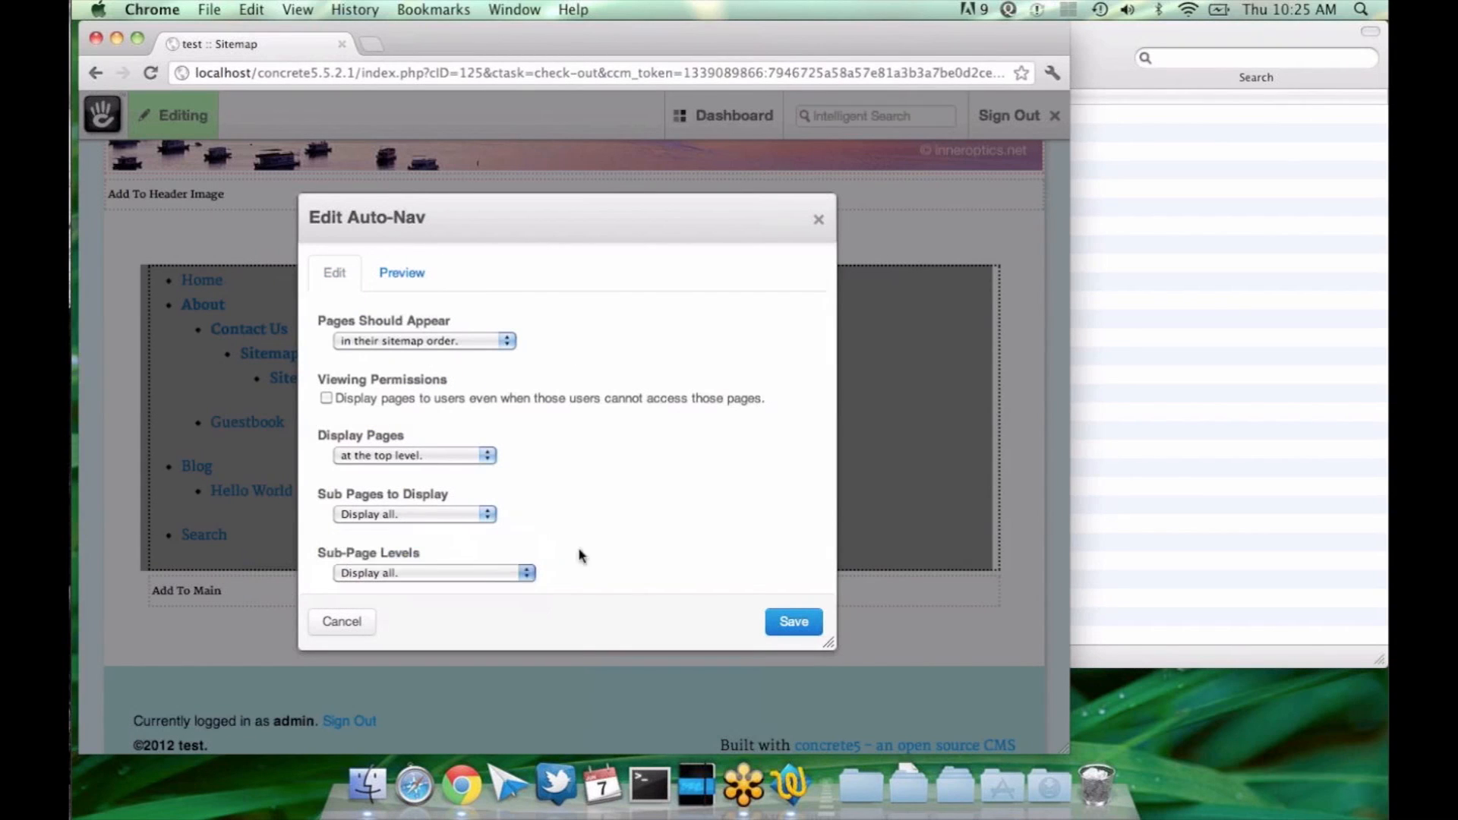
{"action": "left_click", "coordinate": [380, 271]}
{"action": "left_click", "coordinate": [356, 272]}
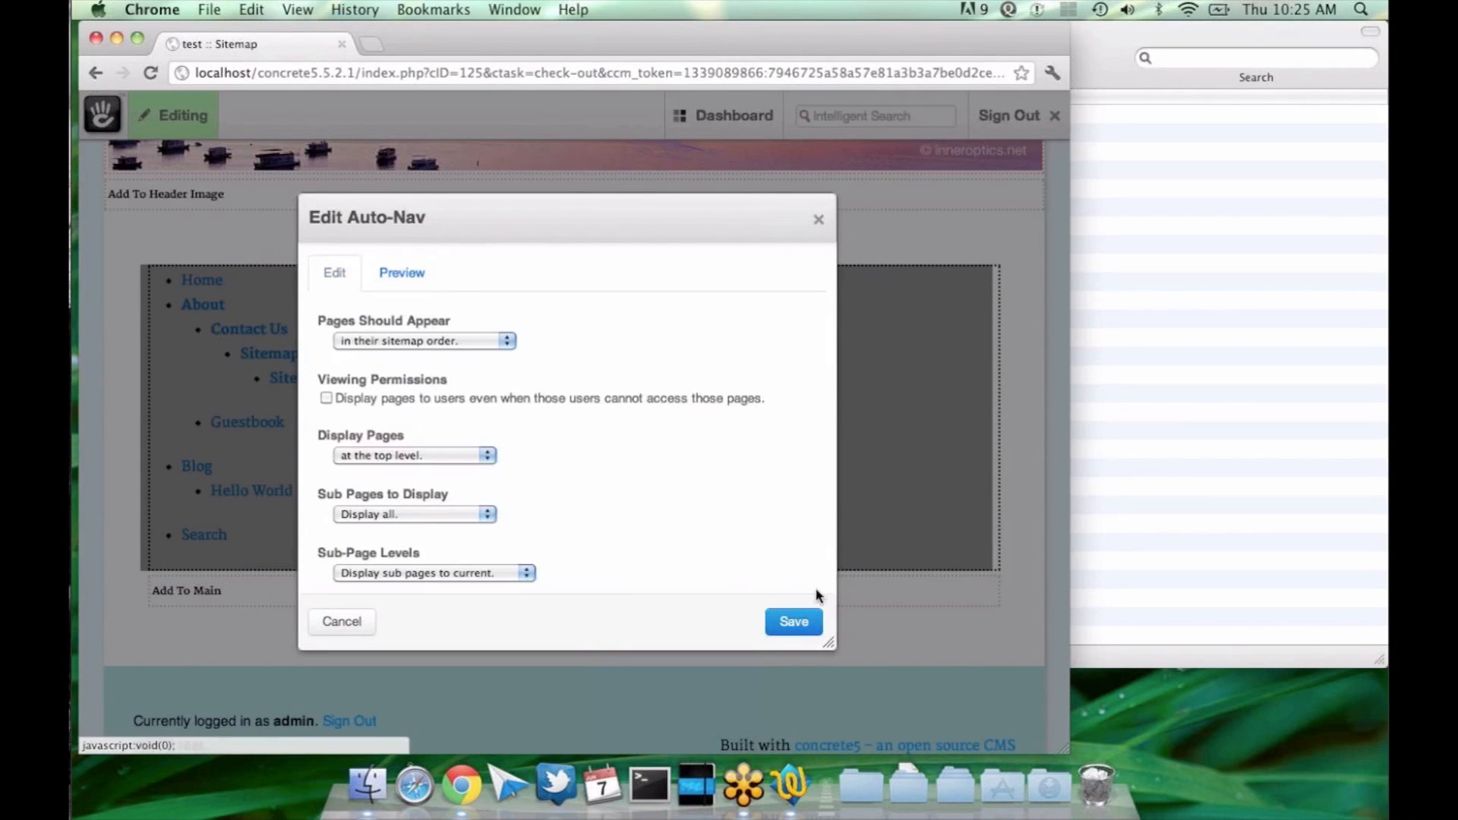
{"action": "left_click", "coordinate": [792, 626]}
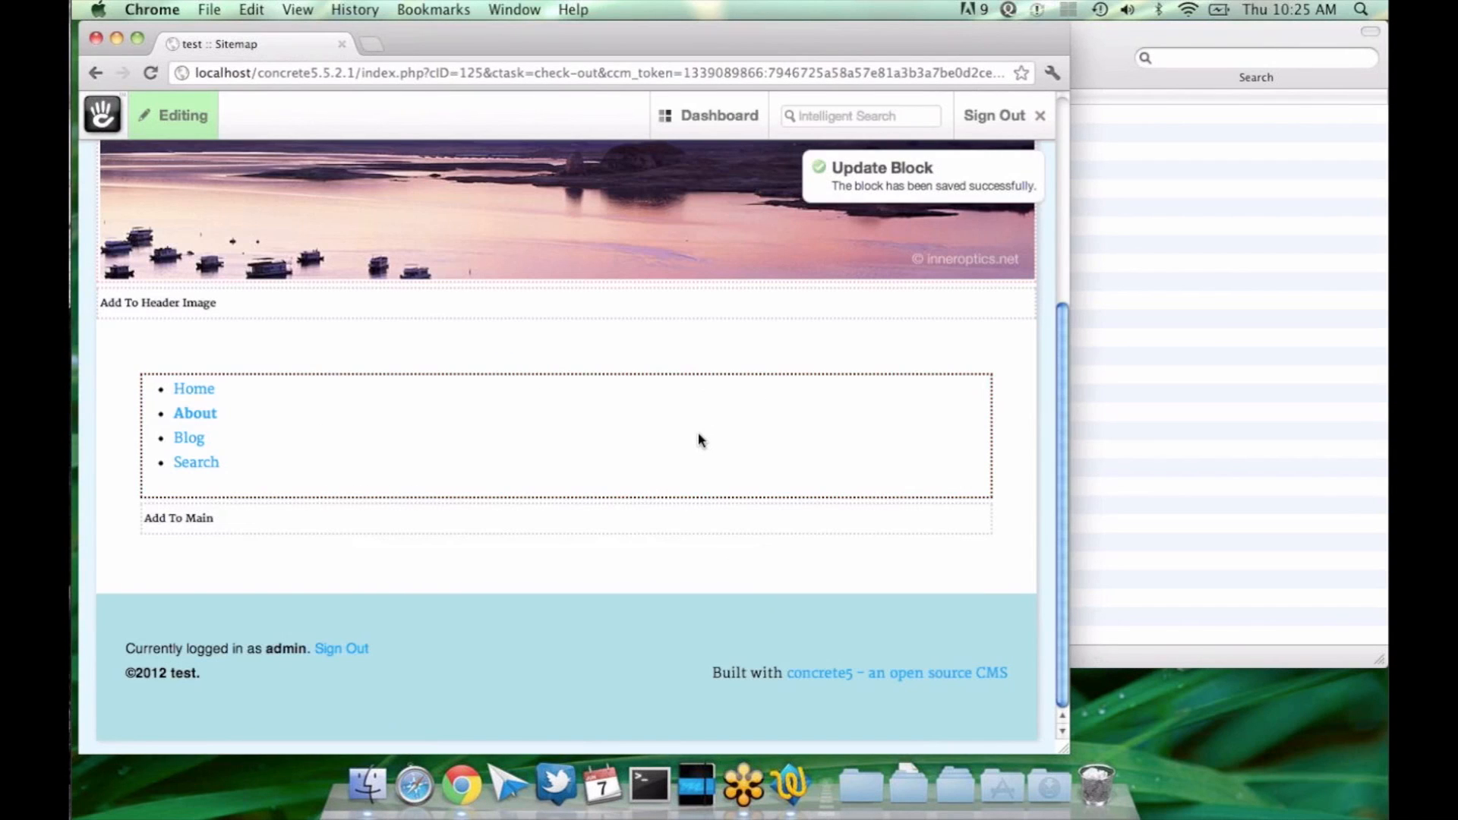
Step: Change the Auto-Nav block's Sub-Page Levels to "Display sub pages to current +1", save it, and review the Sitemap page
{"action": "left_click", "coordinate": [698, 439]}
{"action": "left_click", "coordinate": [697, 476]}
{"action": "left_click", "coordinate": [423, 574]}
{"action": "left_click", "coordinate": [410, 588]}
{"action": "left_click", "coordinate": [772, 625]}
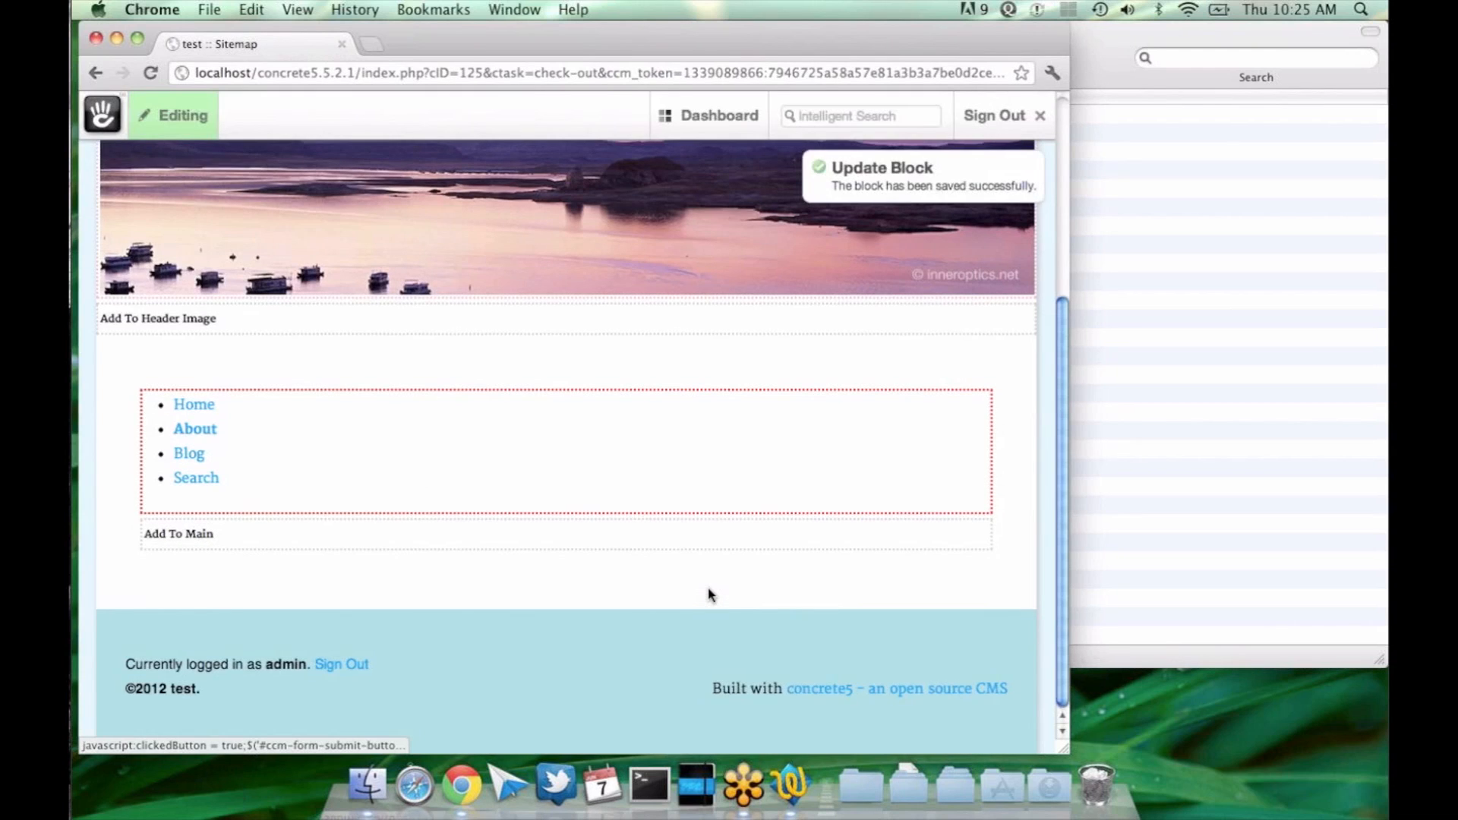
{"action": "scroll", "coordinate": [710, 595], "scroll_direction": "up", "scroll_amount": 3}
{"action": "scroll", "coordinate": [710, 595], "scroll_direction": "up", "scroll_amount": 3}
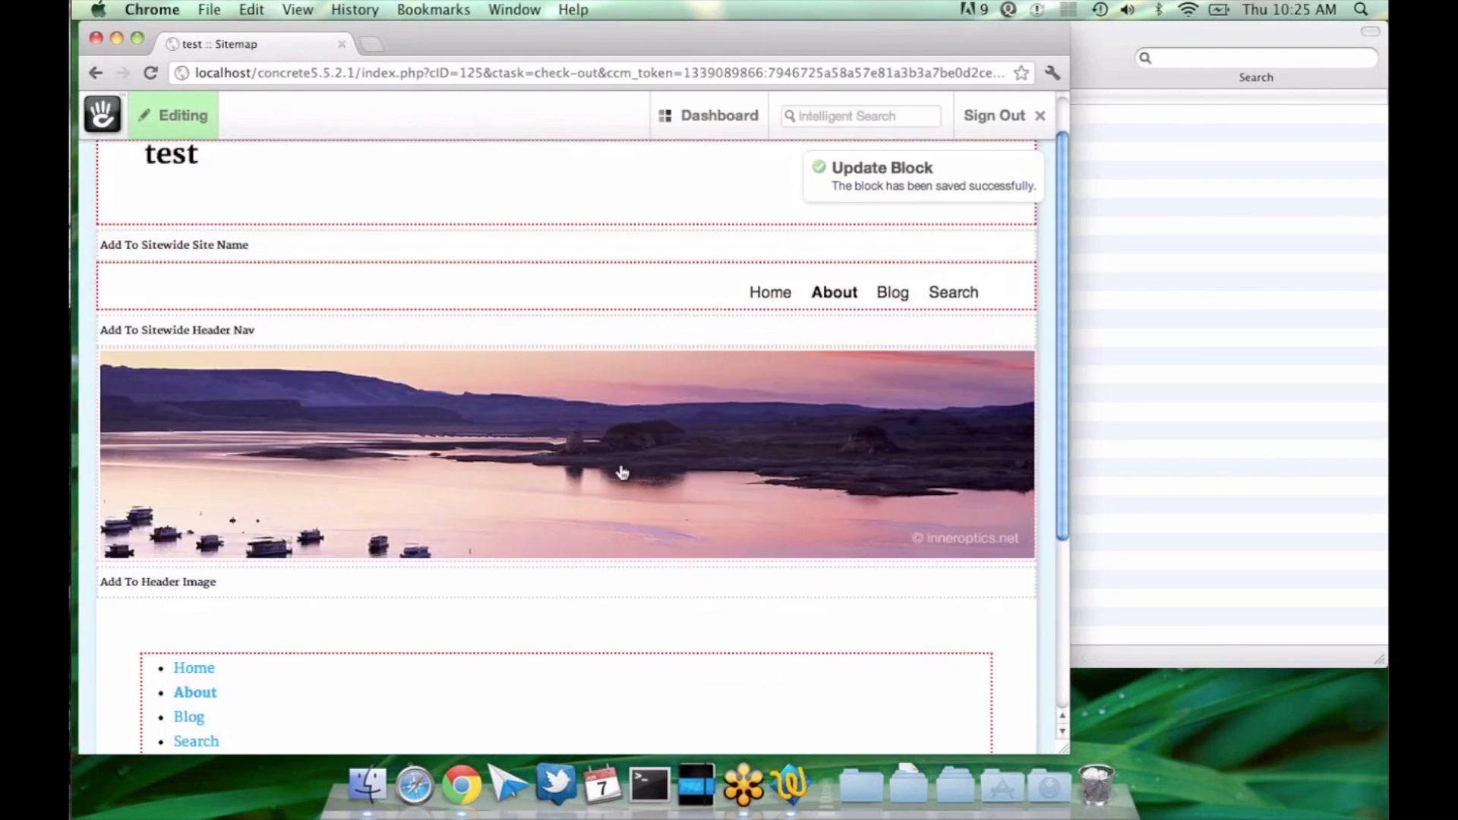
{"action": "scroll", "coordinate": [711, 532], "scroll_direction": "down", "scroll_amount": 6}
{"action": "left_click", "coordinate": [547, 472]}
{"action": "left_click", "coordinate": [615, 483]}
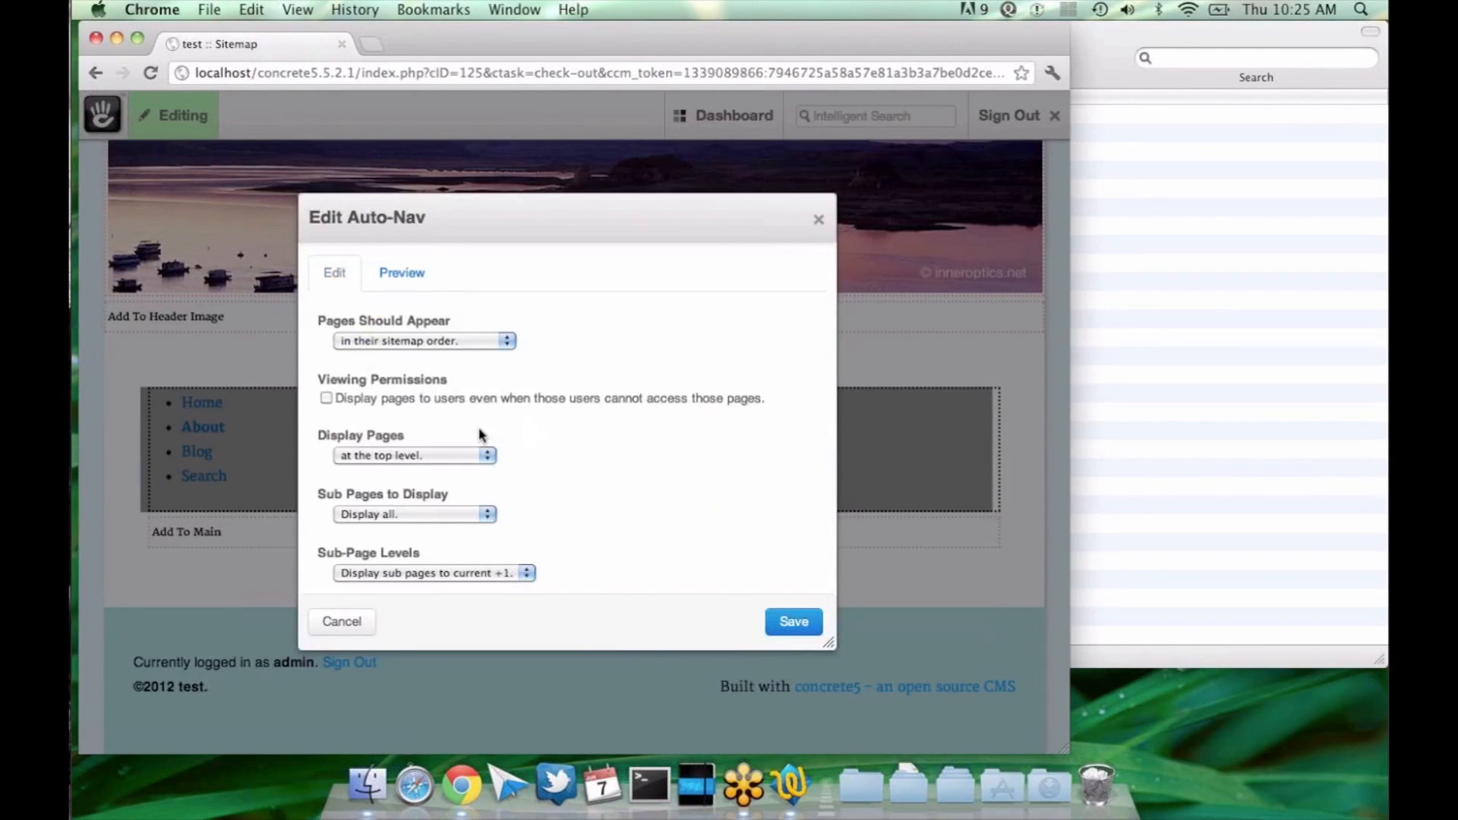
{"action": "key", "text": "Escape"}
Step: Set the Auto-Nav block's Sub-Page Levels to "Display a custom amount" with 2 levels and save the block
{"action": "left_click", "coordinate": [425, 457]}
{"action": "left_click", "coordinate": [415, 480]}
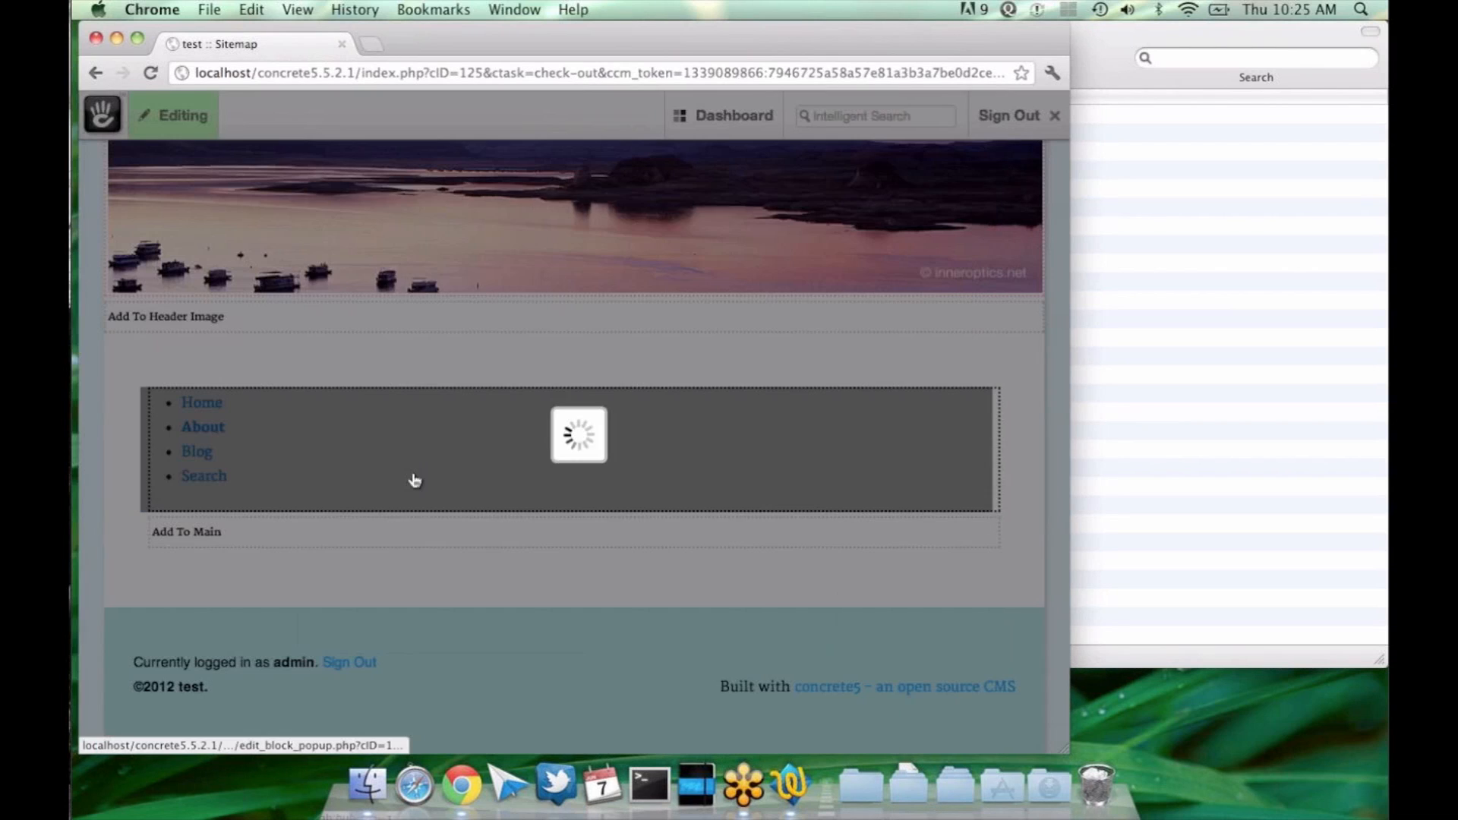
{"action": "left_click", "coordinate": [425, 571]}
{"action": "left_click", "coordinate": [424, 561]}
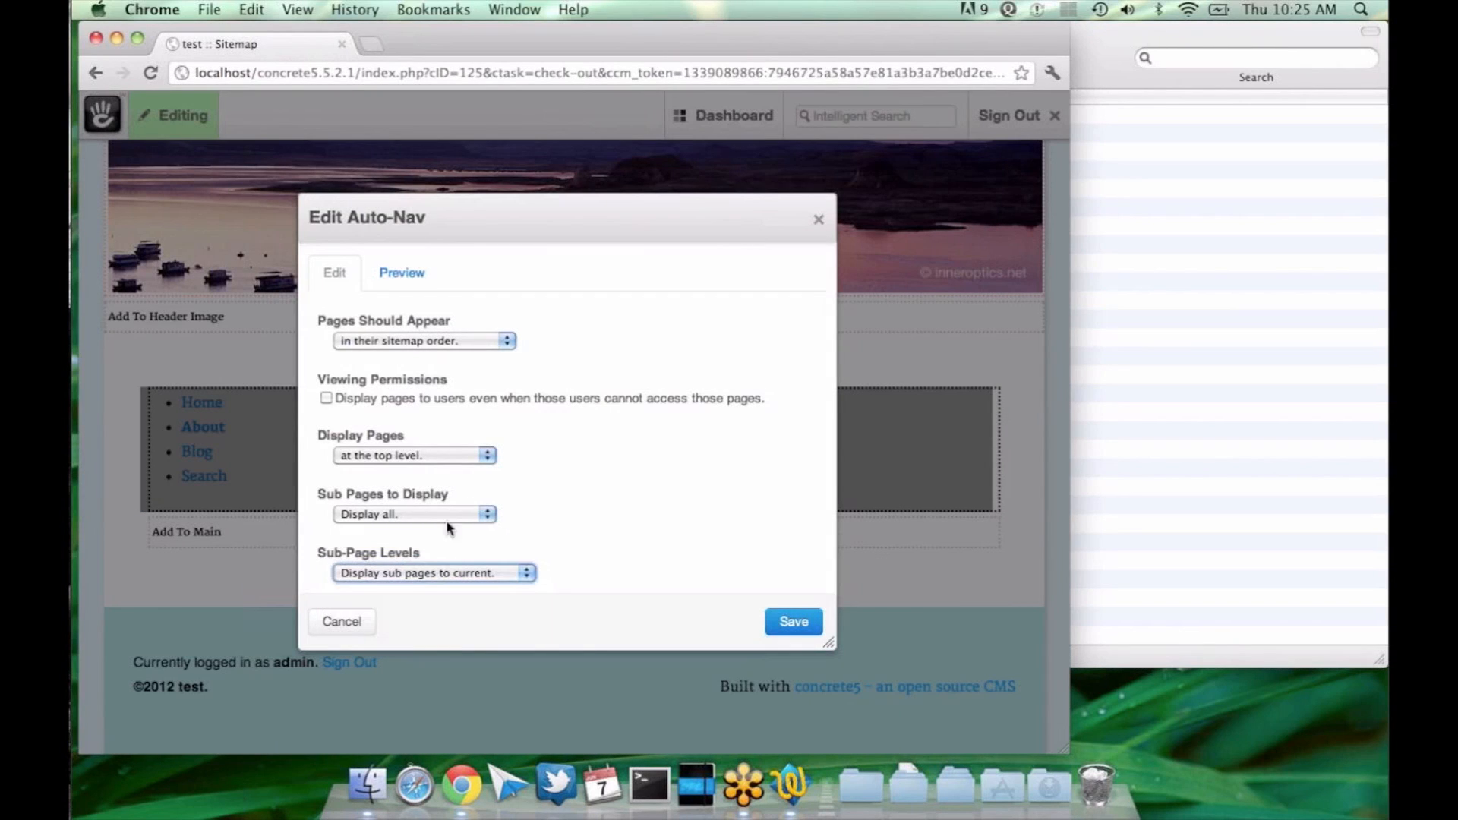
{"action": "left_click", "coordinate": [504, 575]}
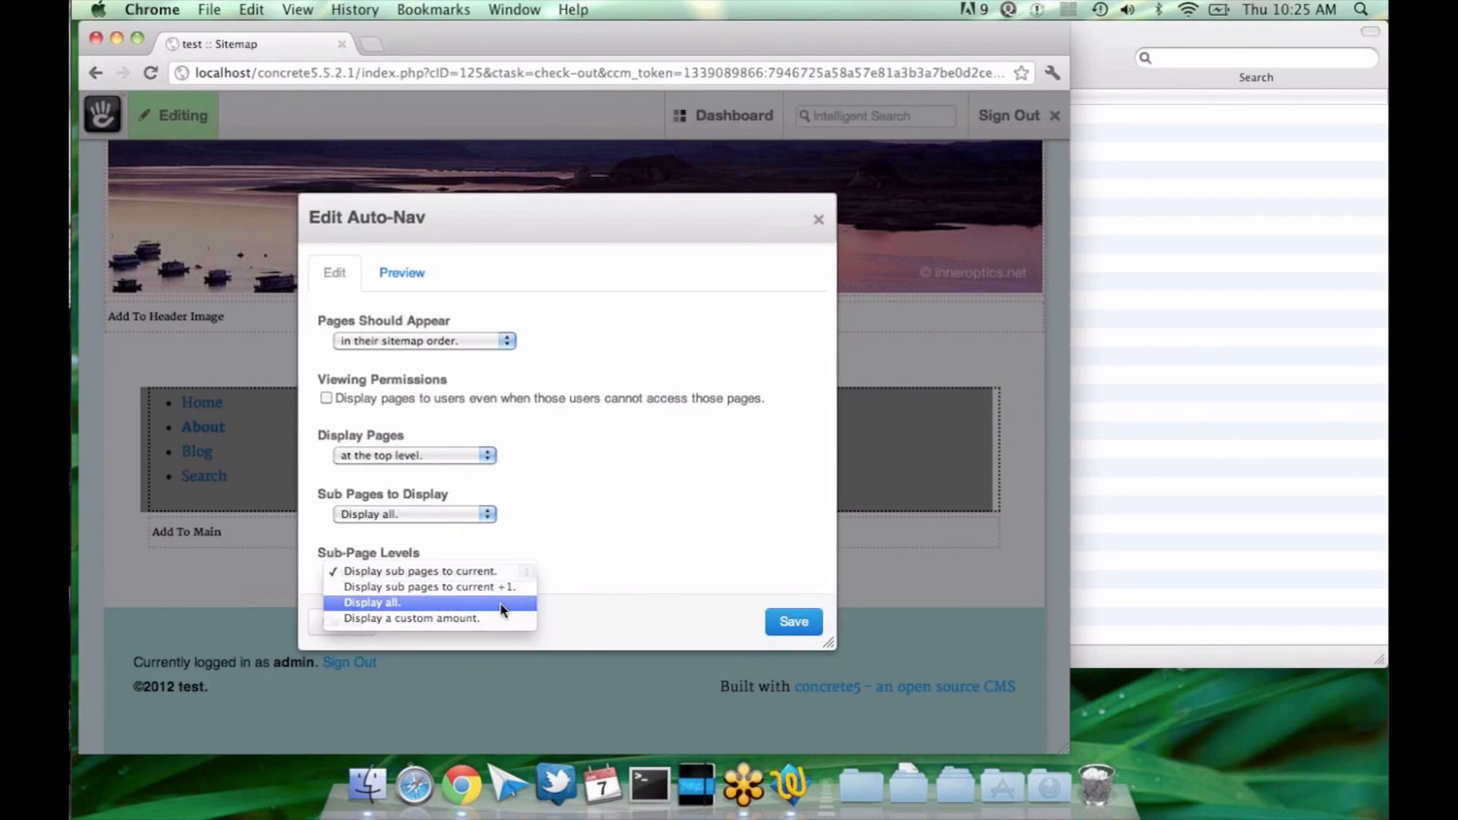
{"action": "left_click", "coordinate": [504, 602]}
{"action": "left_click", "coordinate": [504, 574]}
{"action": "left_click", "coordinate": [492, 588]}
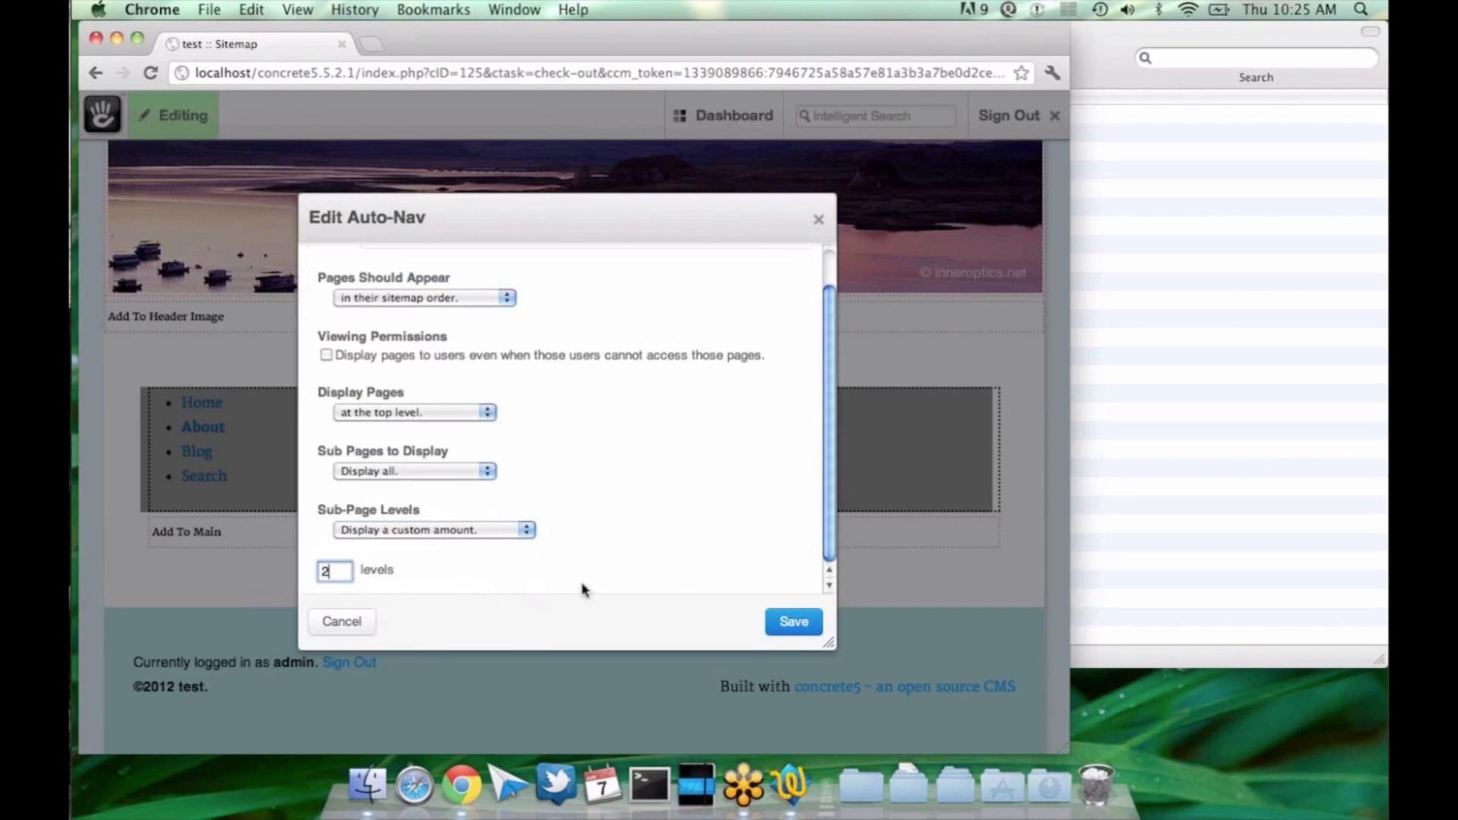
{"action": "left_click", "coordinate": [792, 621]}
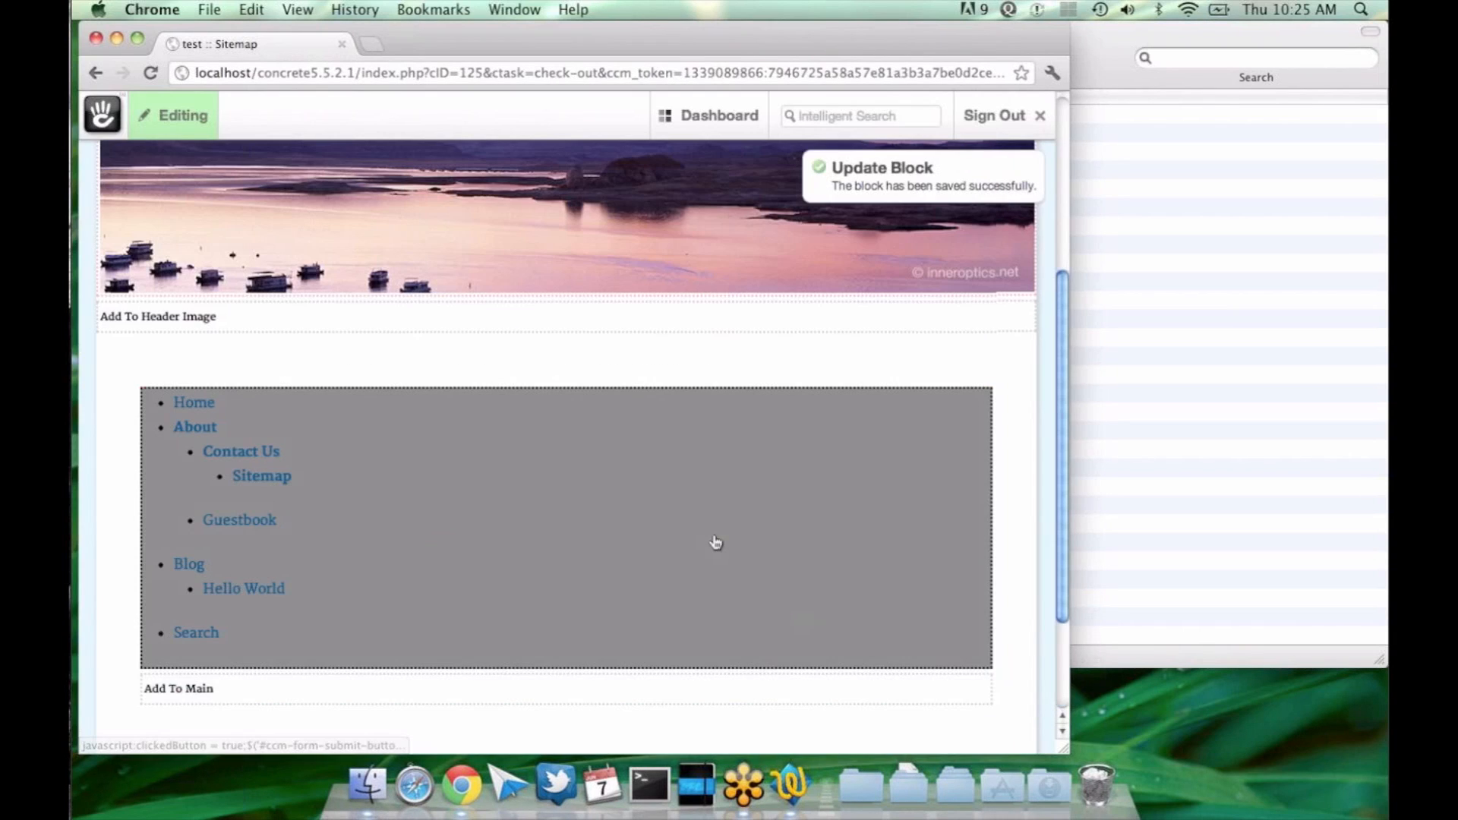
Step: Raise the Auto-Nav block's custom sub-page amount to 3 levels and save the block
{"action": "scroll", "coordinate": [714, 544], "scroll_direction": "down", "scroll_amount": 4}
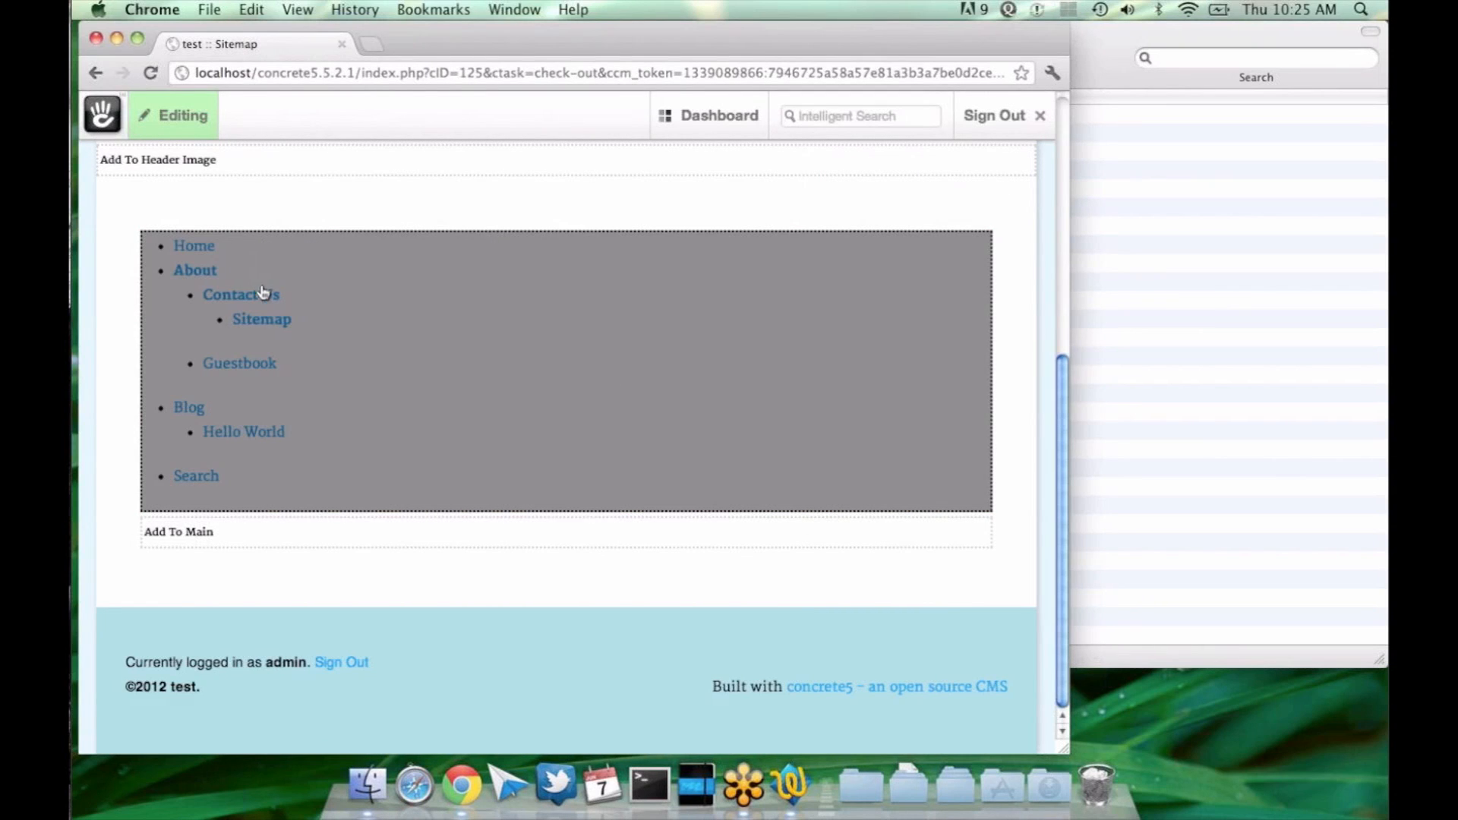
{"action": "left_click", "coordinate": [321, 343]}
{"action": "left_click", "coordinate": [322, 360]}
{"action": "left_click", "coordinate": [325, 363]}
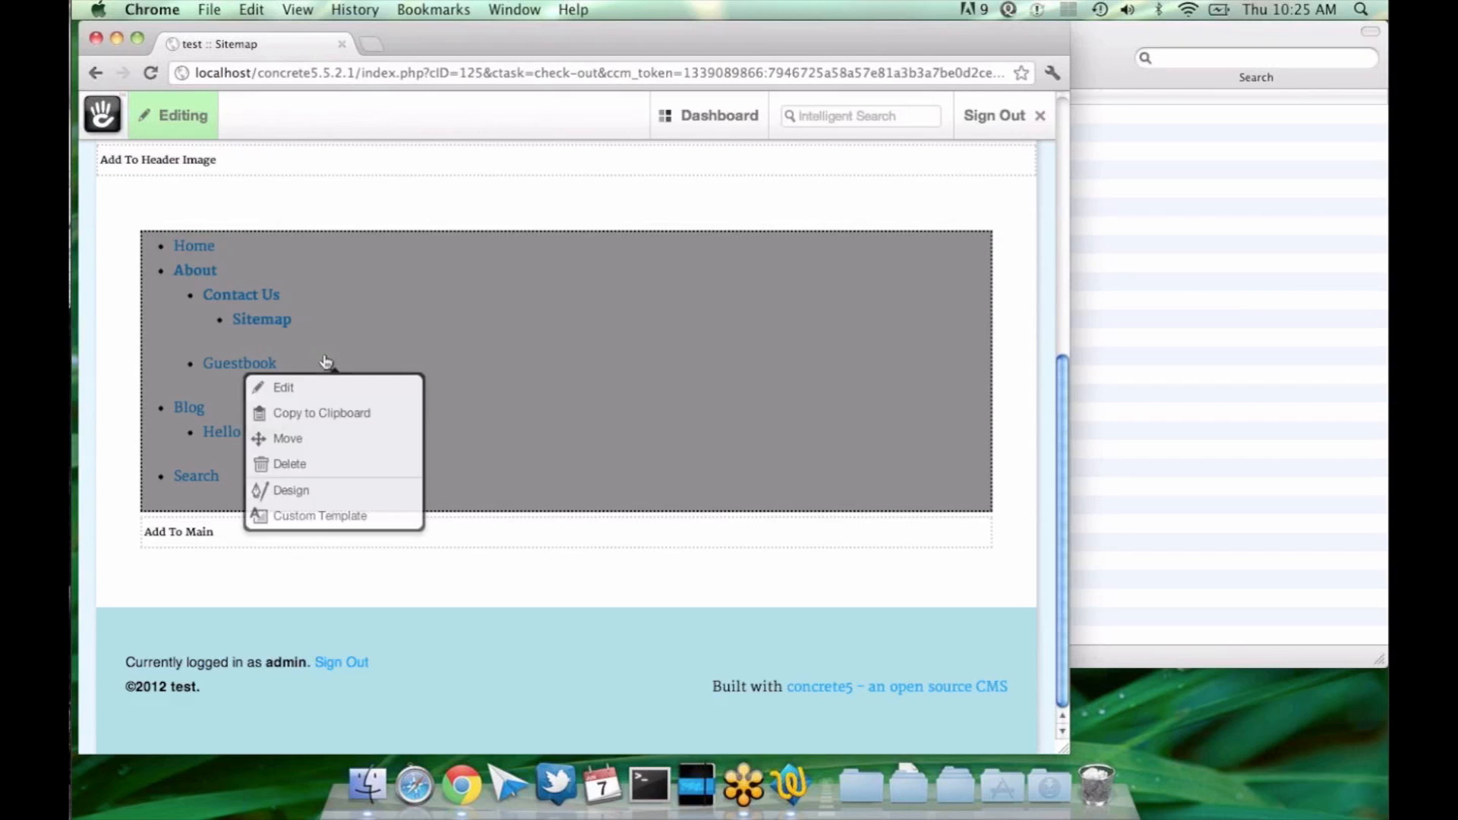
{"action": "left_click", "coordinate": [326, 388]}
{"action": "scroll", "coordinate": [420, 420], "scroll_direction": "down", "scroll_amount": 2}
{"action": "left_click", "coordinate": [334, 571]}
{"action": "left_click", "coordinate": [807, 635]}
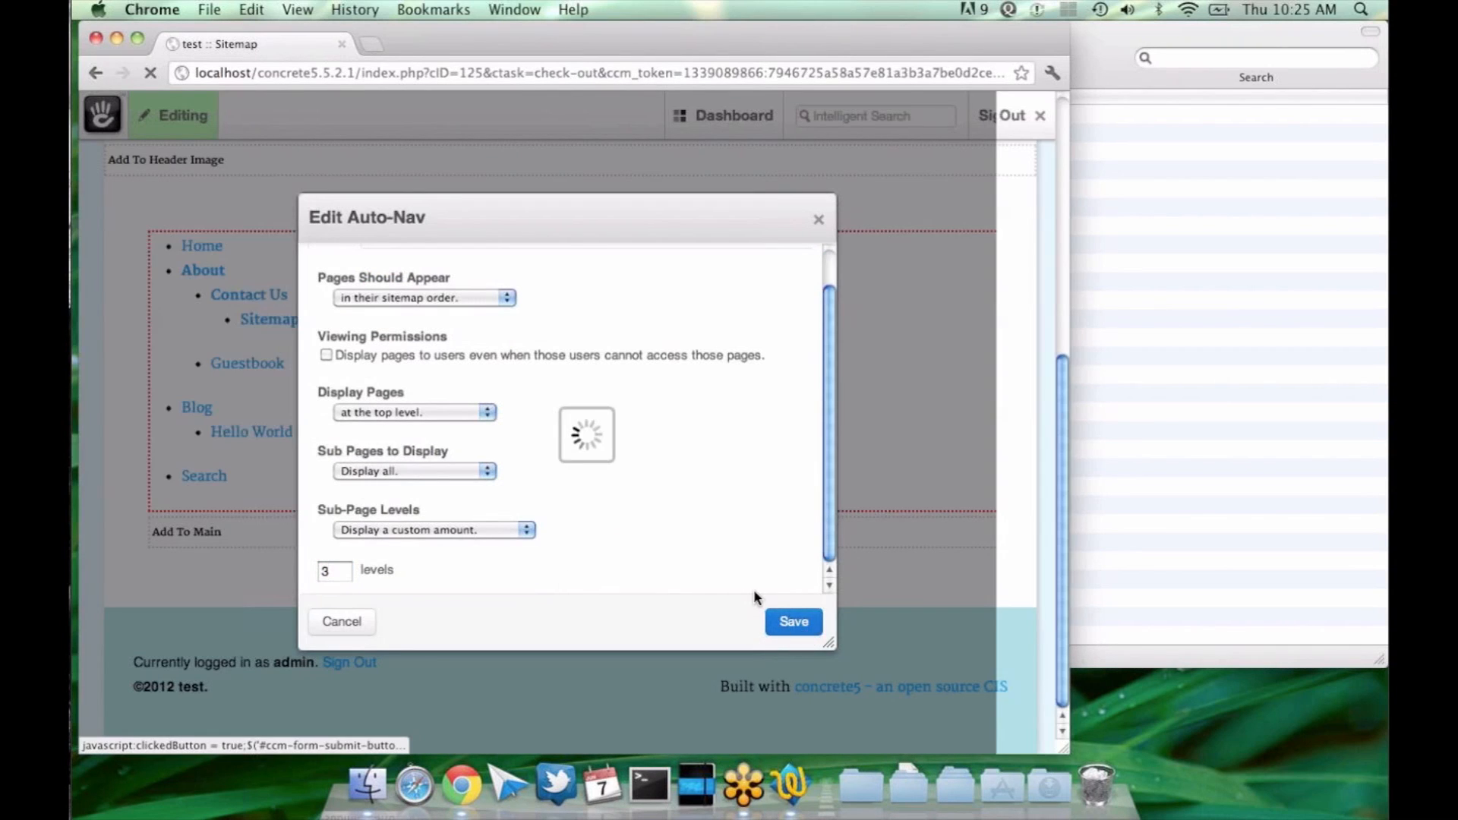
{"action": "scroll", "coordinate": [753, 592], "scroll_direction": "up", "scroll_amount": 1}
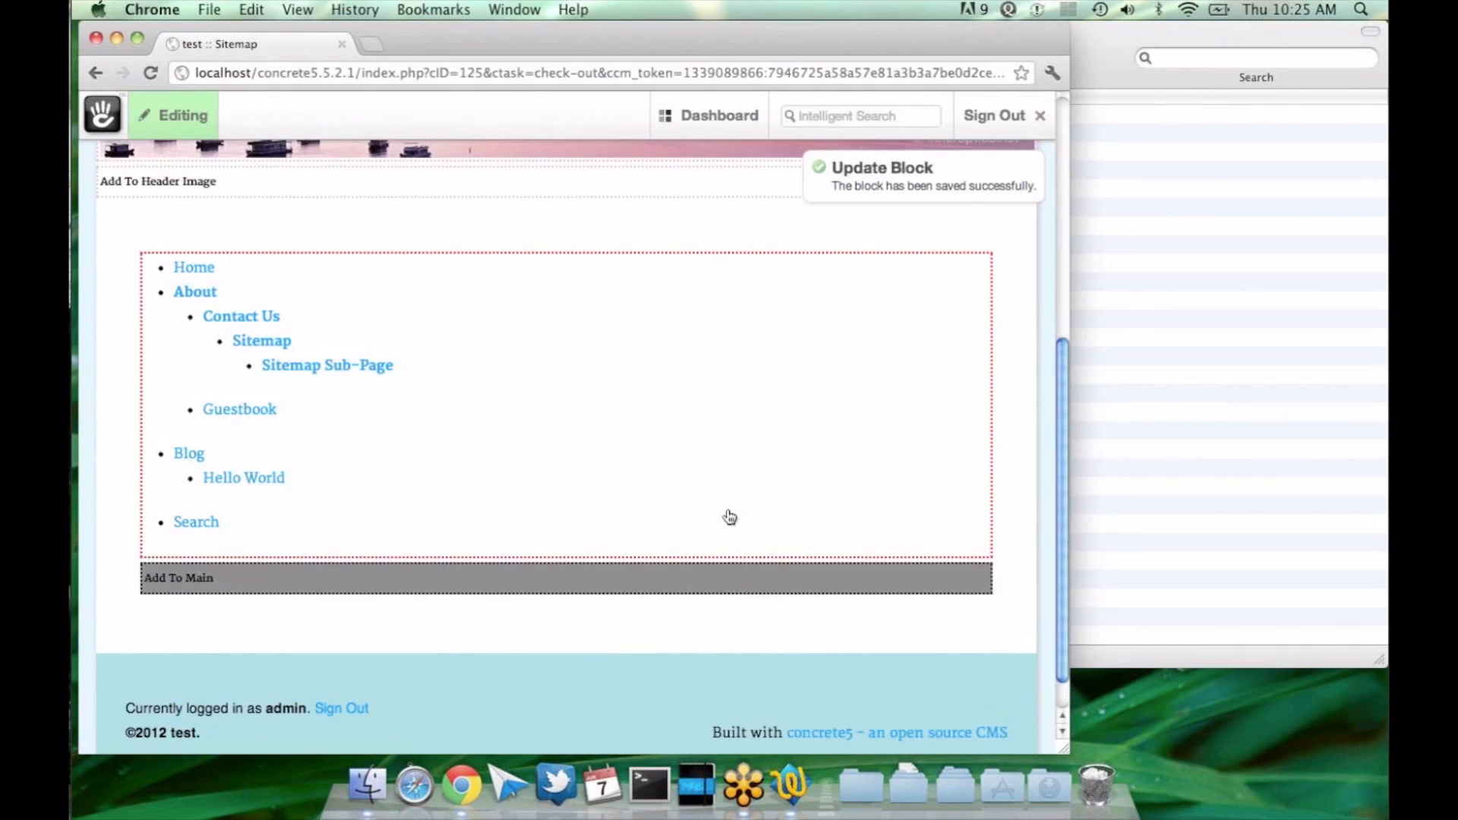
Step: Set the Auto-Nav block's Sub-Page Levels back to "Display sub pages to current" and save the block
{"action": "left_click", "coordinate": [716, 486]}
{"action": "left_click", "coordinate": [716, 505]}
{"action": "left_click", "coordinate": [413, 512]}
{"action": "left_click", "coordinate": [394, 524]}
{"action": "left_click", "coordinate": [792, 622]}
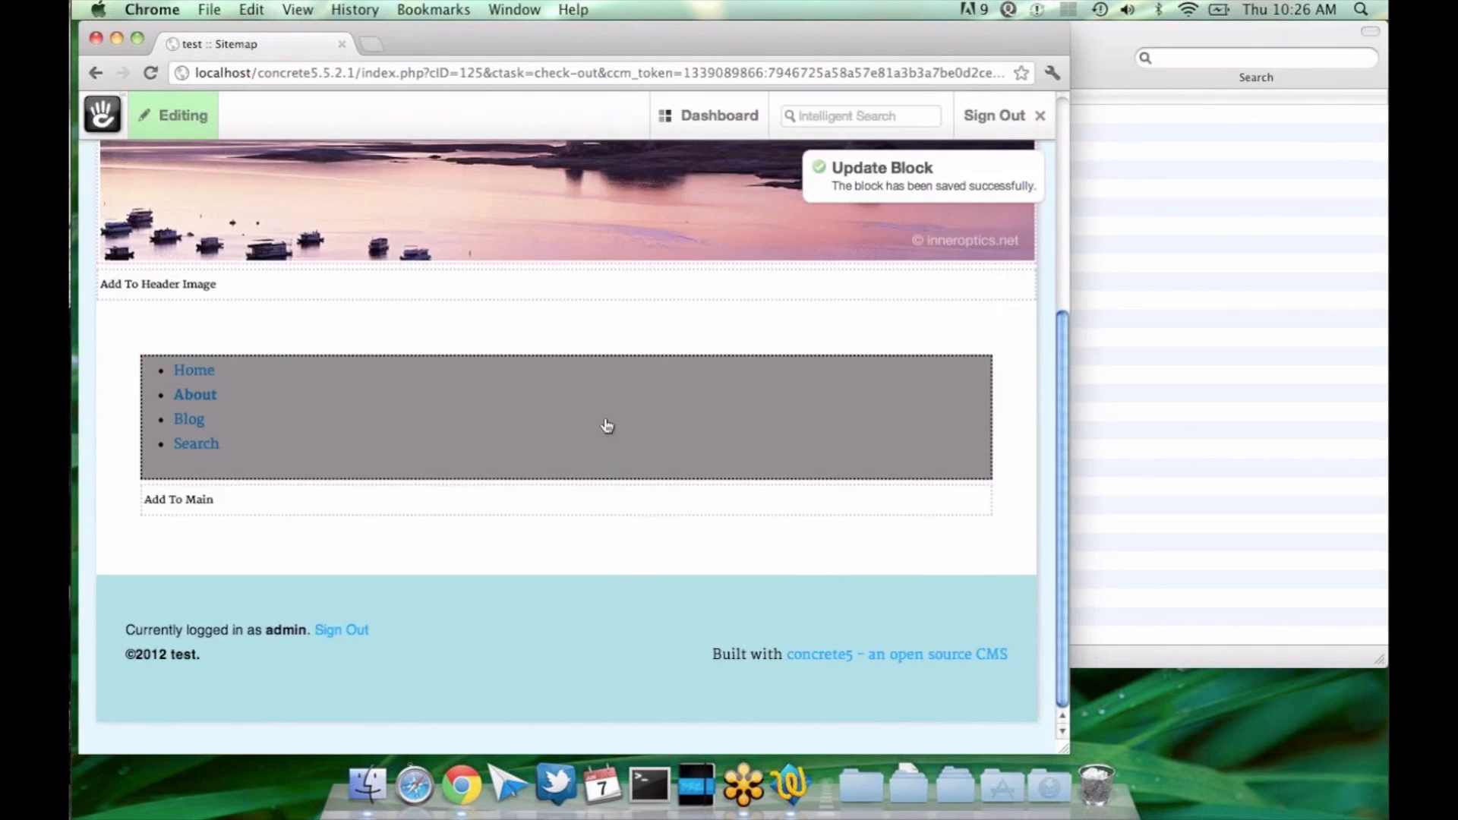
Step: Set the Auto-Nav block's Sub-Page Levels to "Display all" and save the block
{"action": "left_click", "coordinate": [607, 427]}
{"action": "left_click", "coordinate": [581, 483]}
{"action": "left_click", "coordinate": [456, 570]}
{"action": "left_click", "coordinate": [471, 585]}
{"action": "left_click", "coordinate": [486, 571]}
{"action": "left_click", "coordinate": [483, 587]}
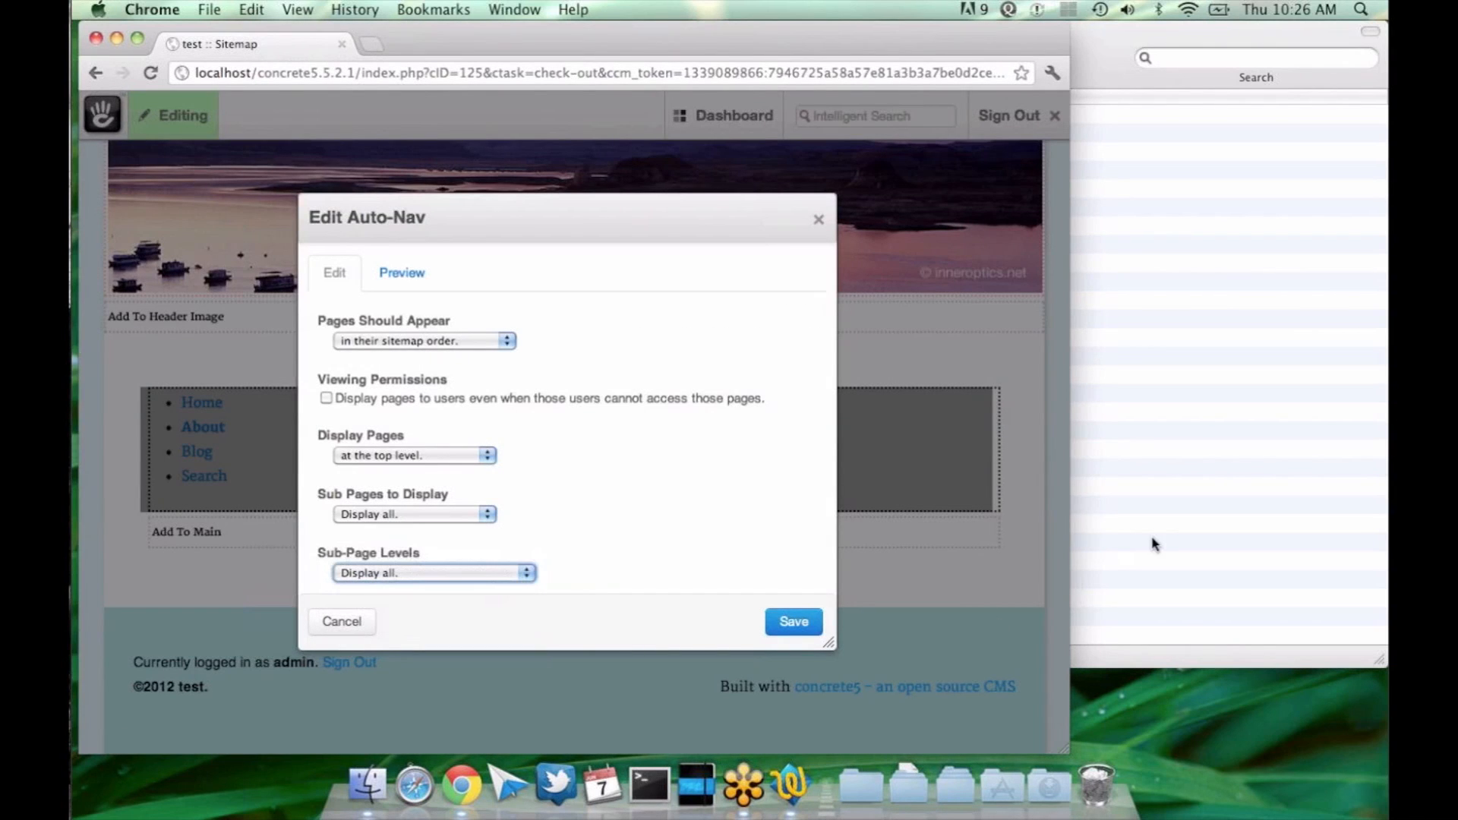
{"action": "left_click", "coordinate": [753, 545]}
{"action": "left_click", "coordinate": [783, 627]}
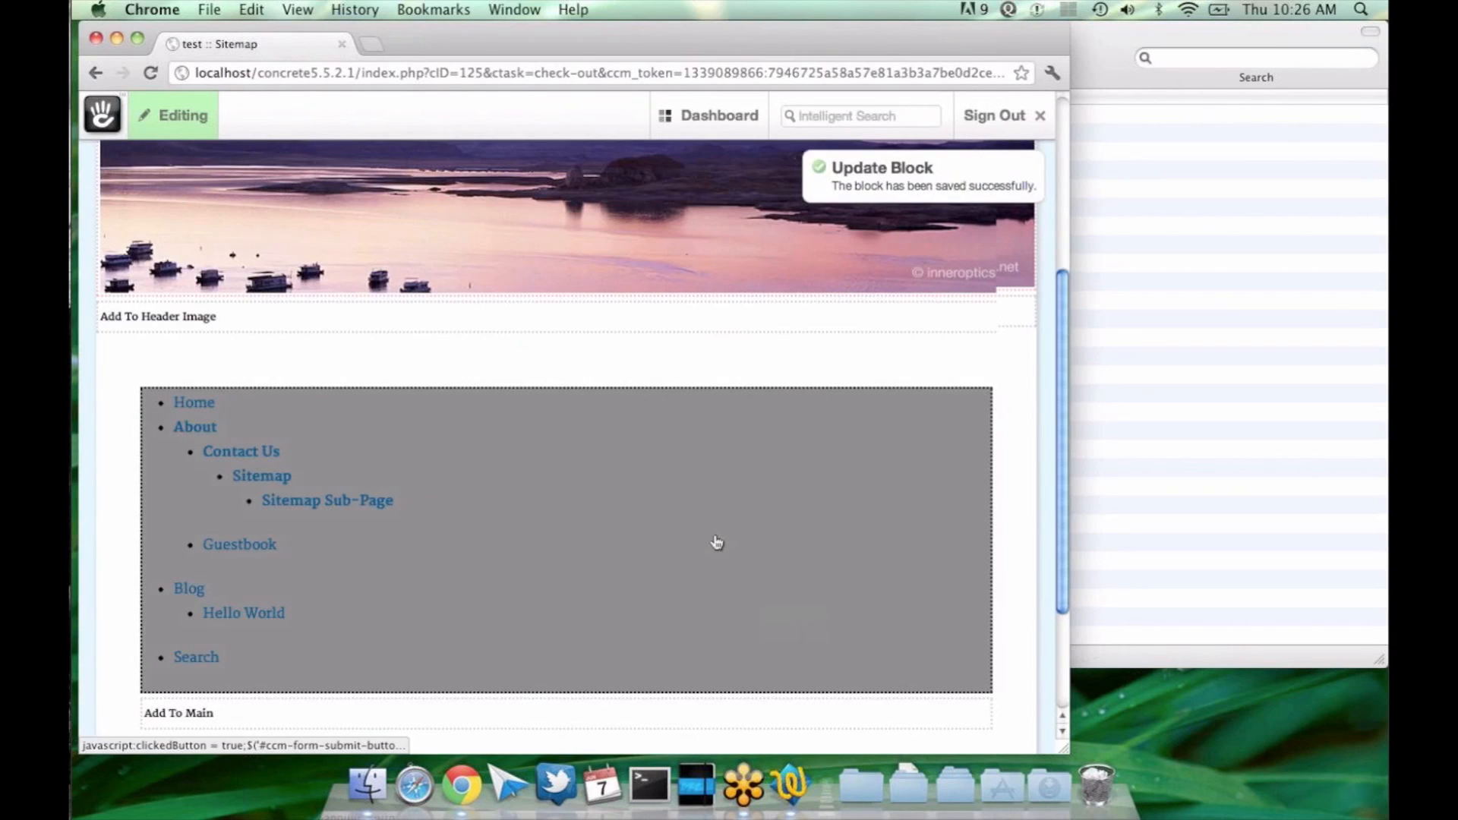
Step: Set the Auto-Nav block's Sub-Page Levels to "Display sub pages to current +1" and save the block
{"action": "scroll", "coordinate": [716, 542], "scroll_direction": "down", "scroll_amount": 5}
{"action": "left_click", "coordinate": [562, 480]}
{"action": "left_click", "coordinate": [641, 492]}
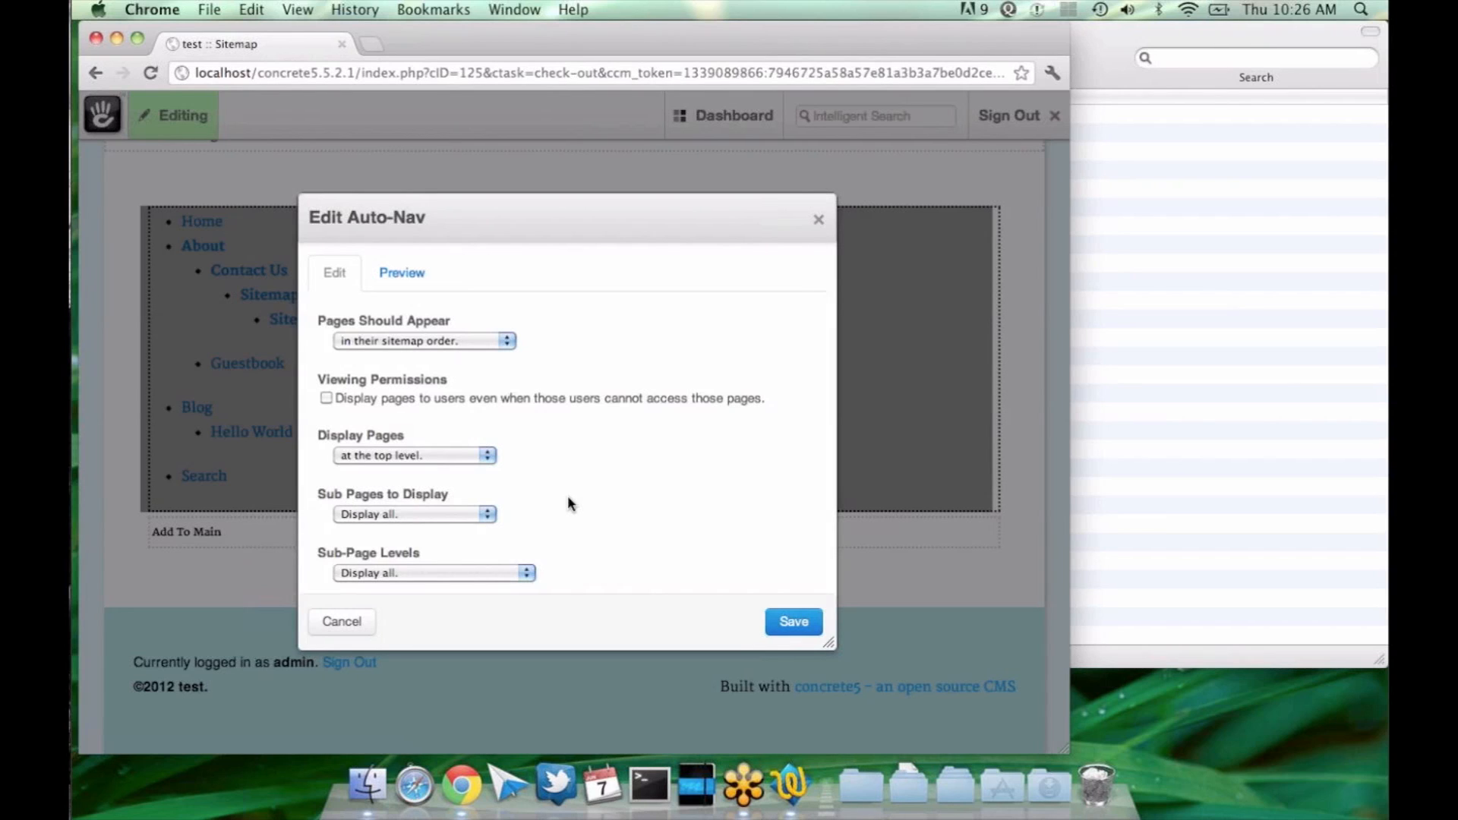
{"action": "left_click", "coordinate": [449, 571]}
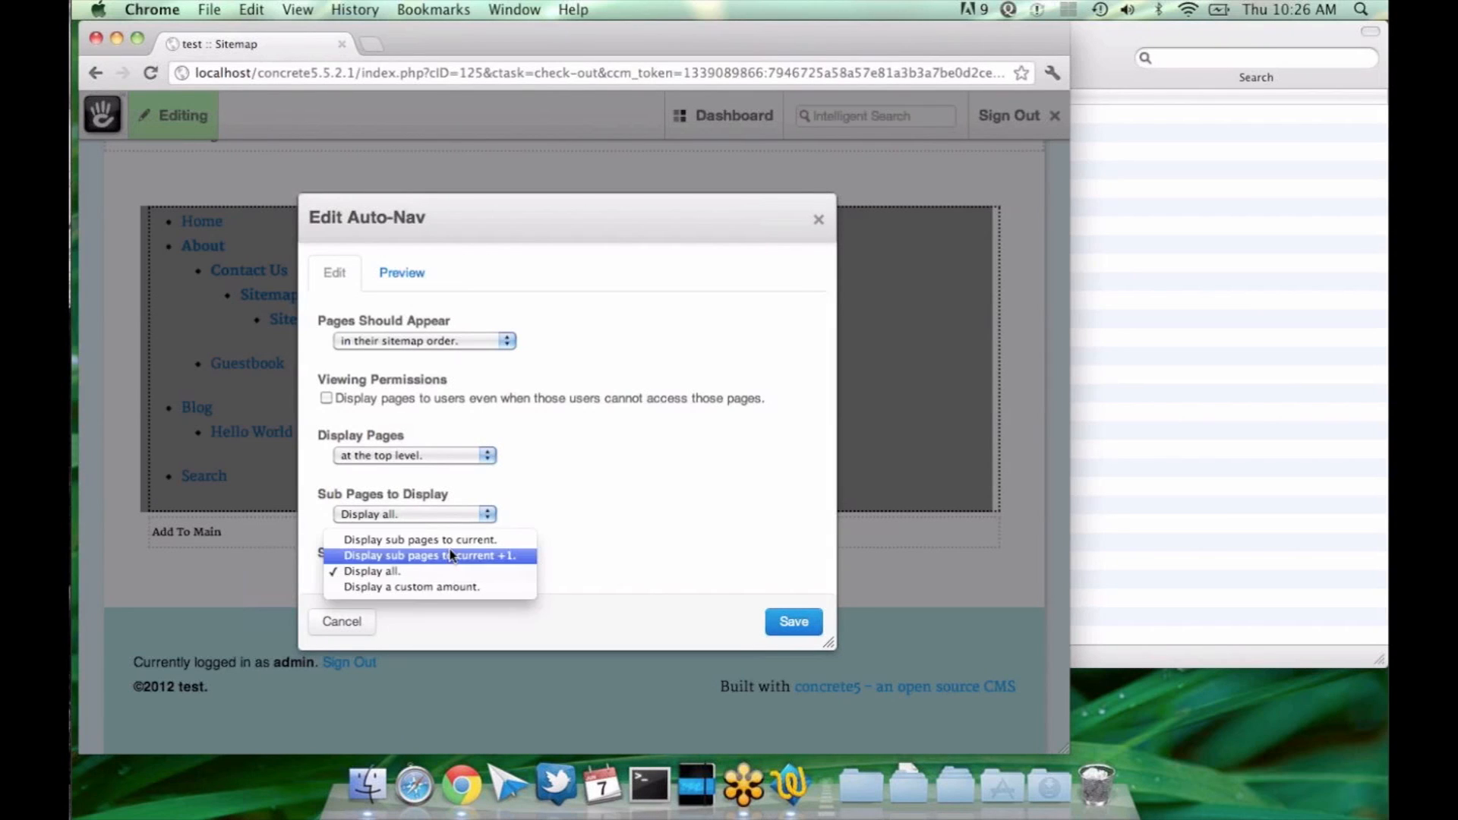
{"action": "left_click", "coordinate": [452, 555]}
{"action": "left_click", "coordinate": [791, 620]}
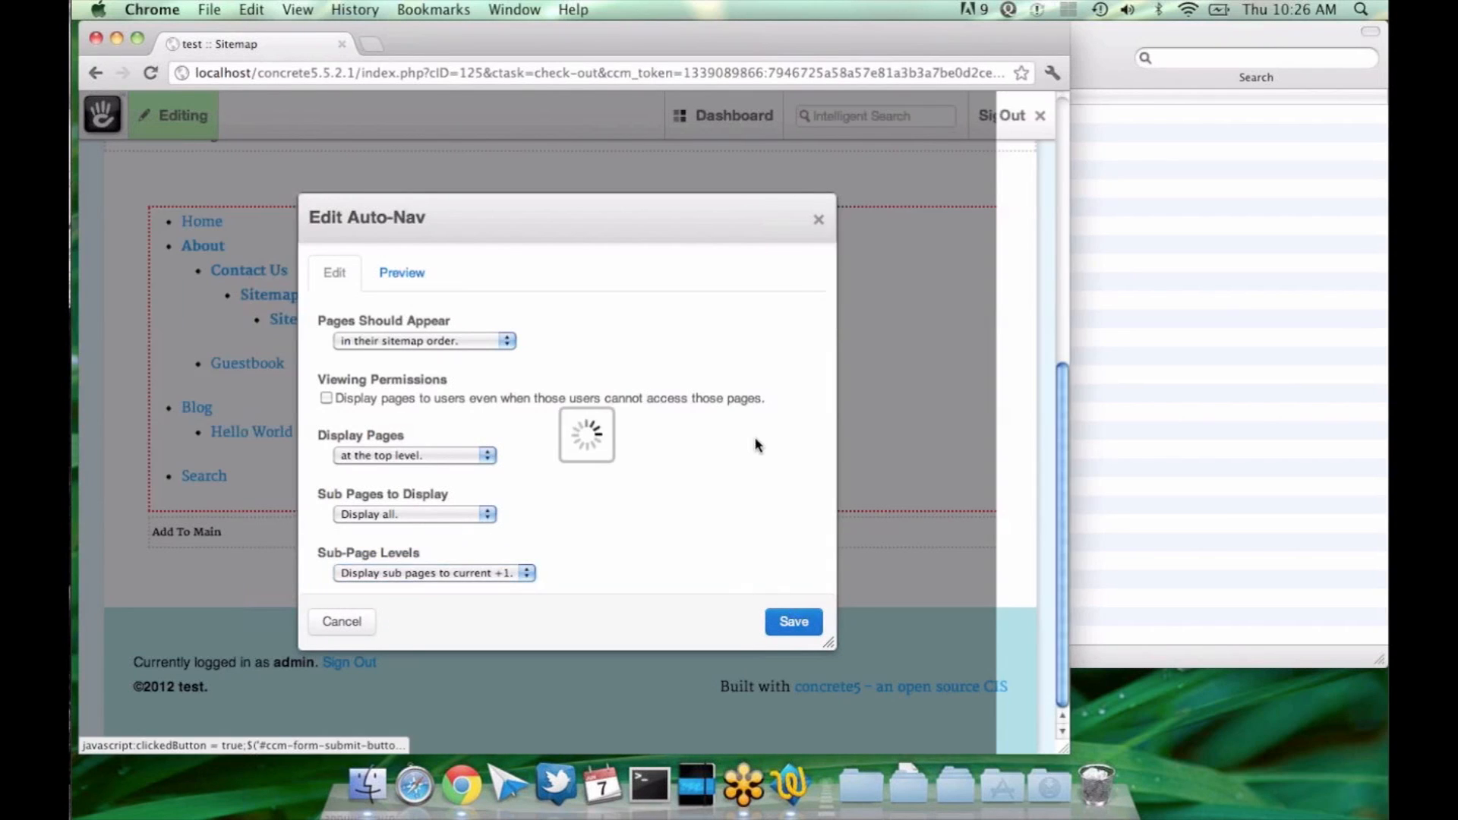
Step: Switch the Auto-Nav block's Sub-Page Levels to "Display a custom amount" with 2 levels and save the block
{"action": "left_click", "coordinate": [696, 446]}
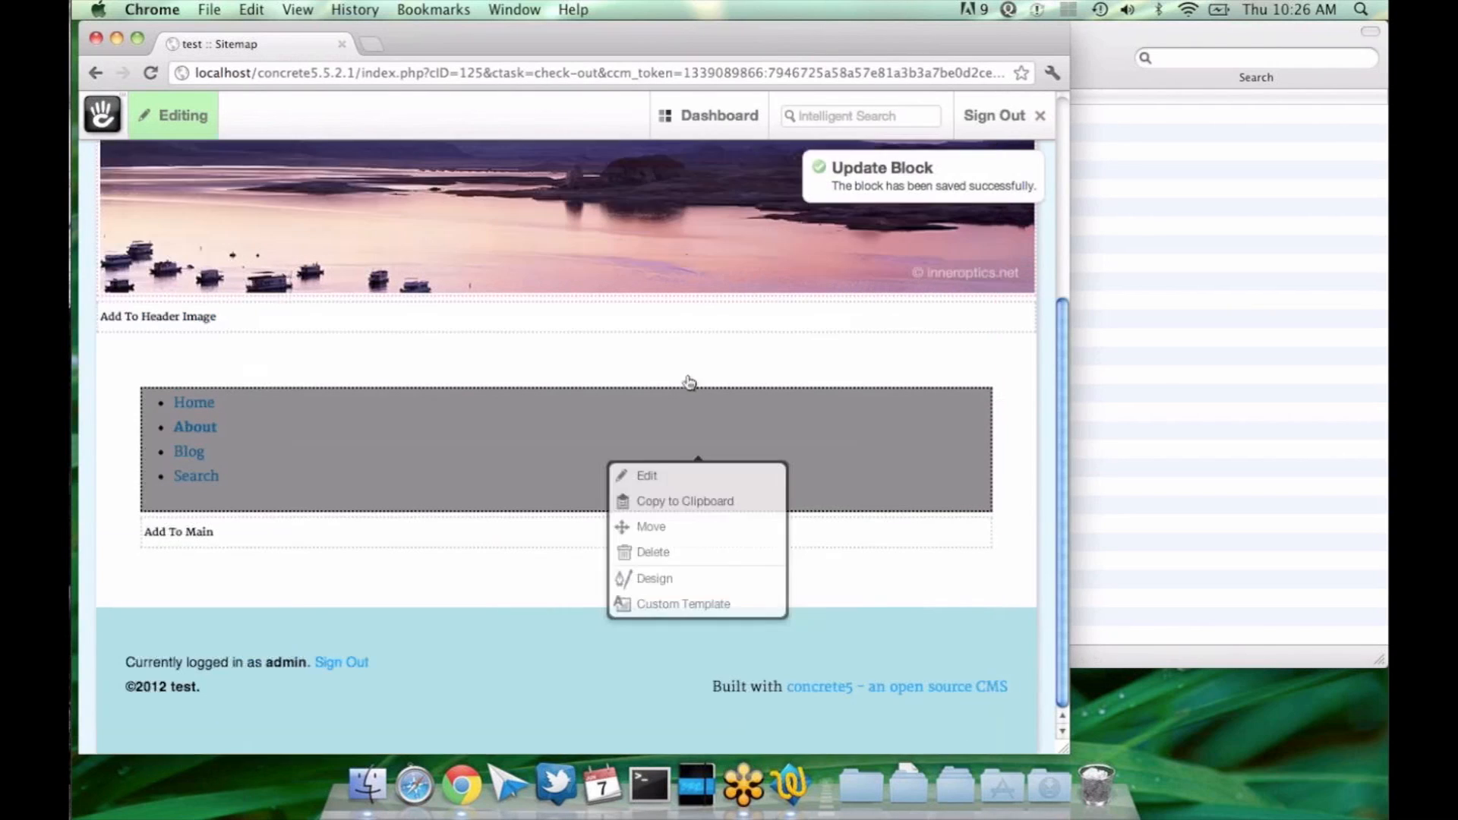
{"action": "left_click", "coordinate": [672, 478]}
{"action": "left_click", "coordinate": [486, 572]}
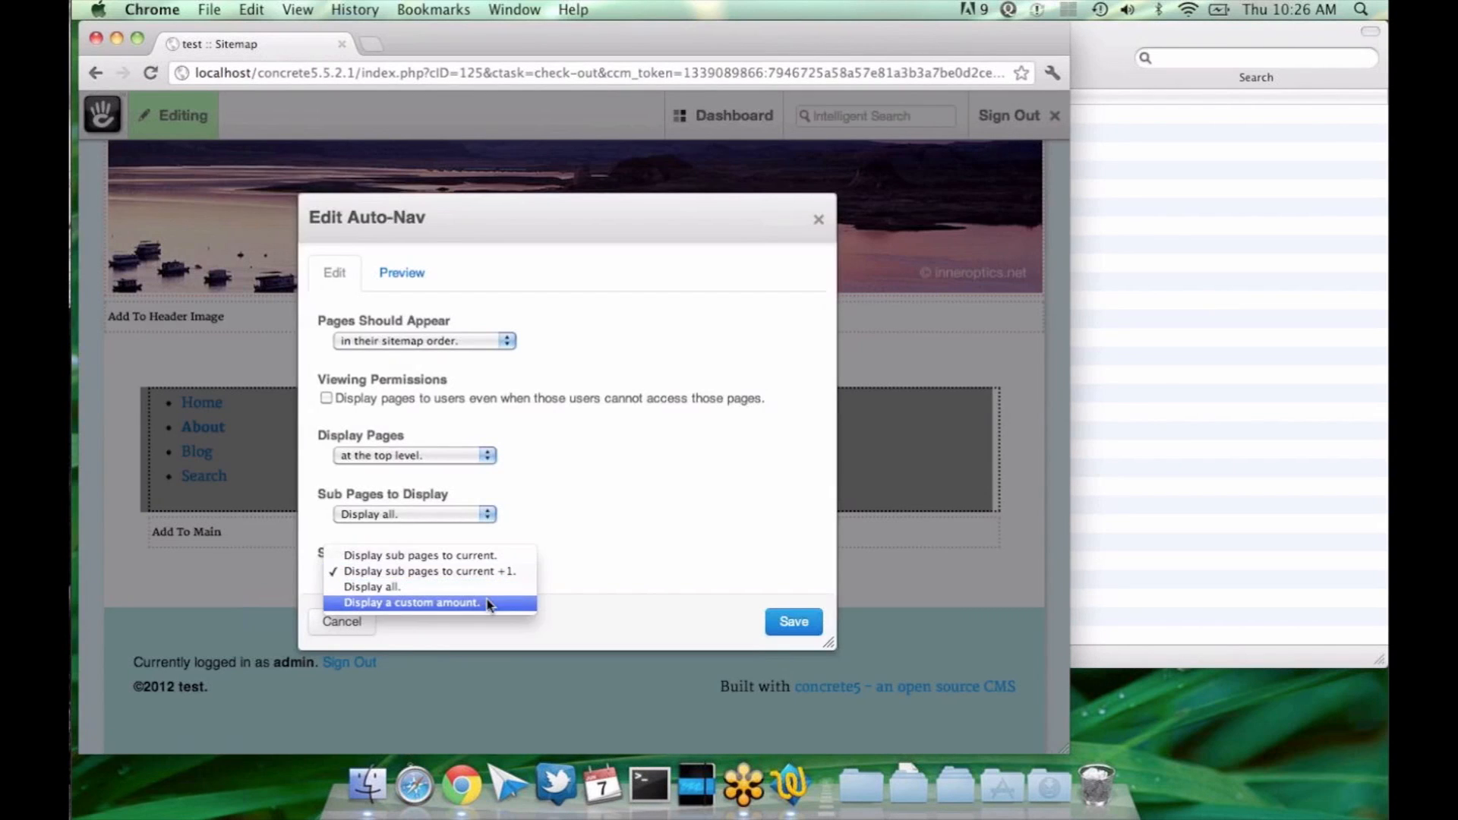
{"action": "left_click", "coordinate": [487, 605]}
{"action": "scroll", "coordinate": [376, 576], "scroll_direction": "down", "scroll_amount": 1}
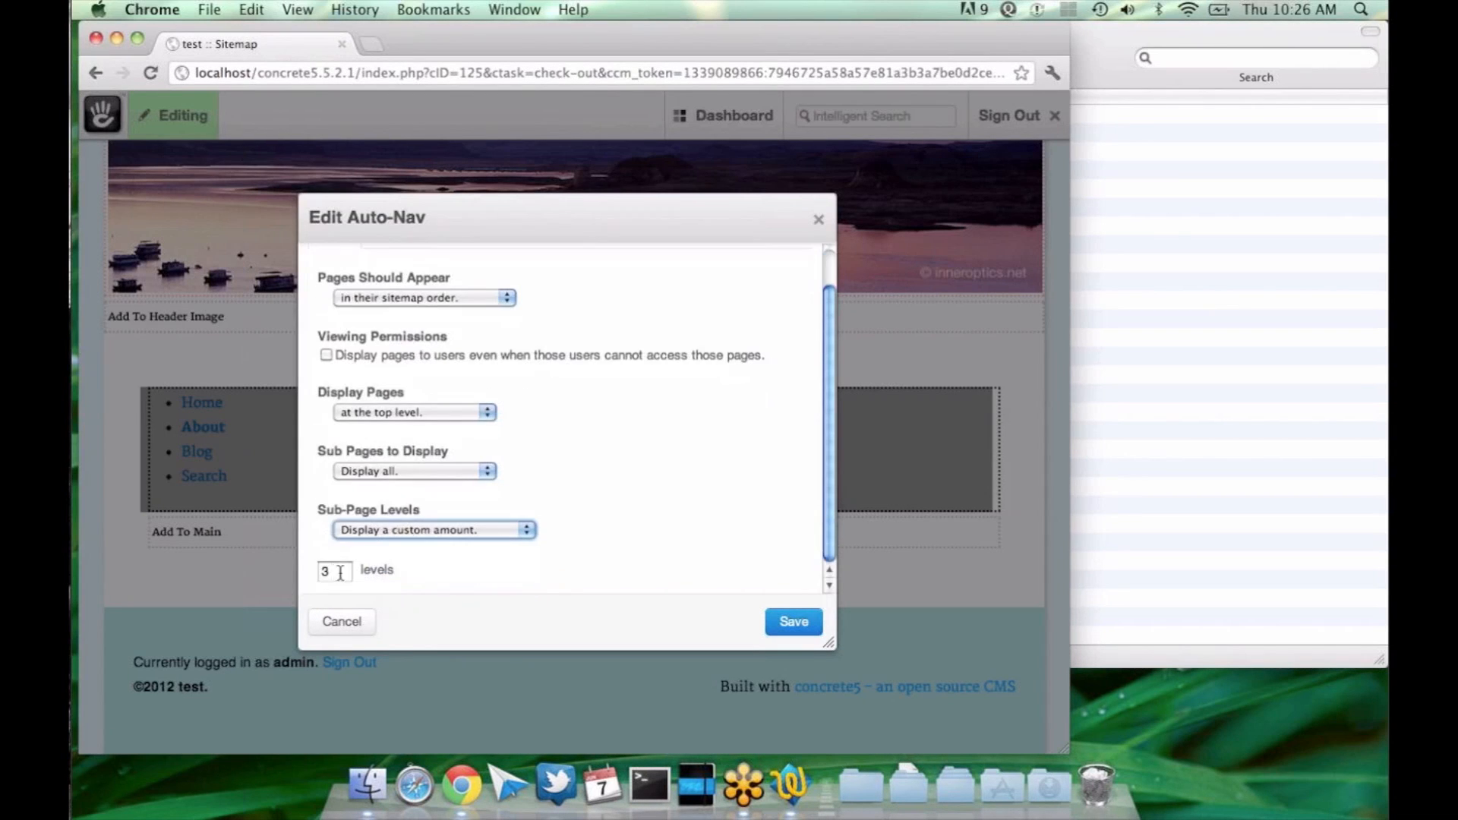
{"action": "left_click", "coordinate": [794, 621]}
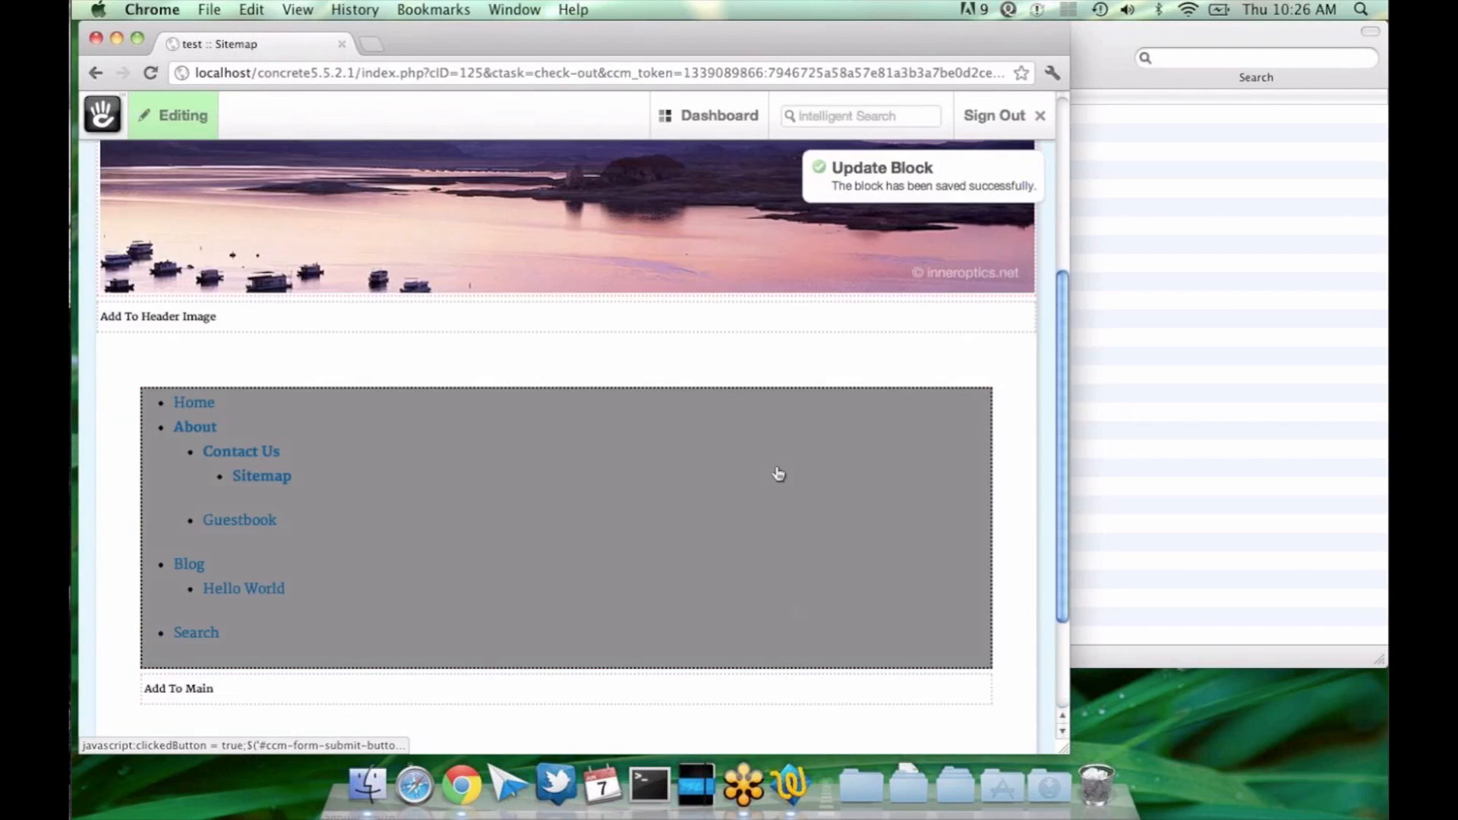
Step: Review the page navigation list and the Auto-Nav block's display options, closing its settings without saving
{"action": "scroll", "coordinate": [778, 474], "scroll_direction": "down", "scroll_amount": 1}
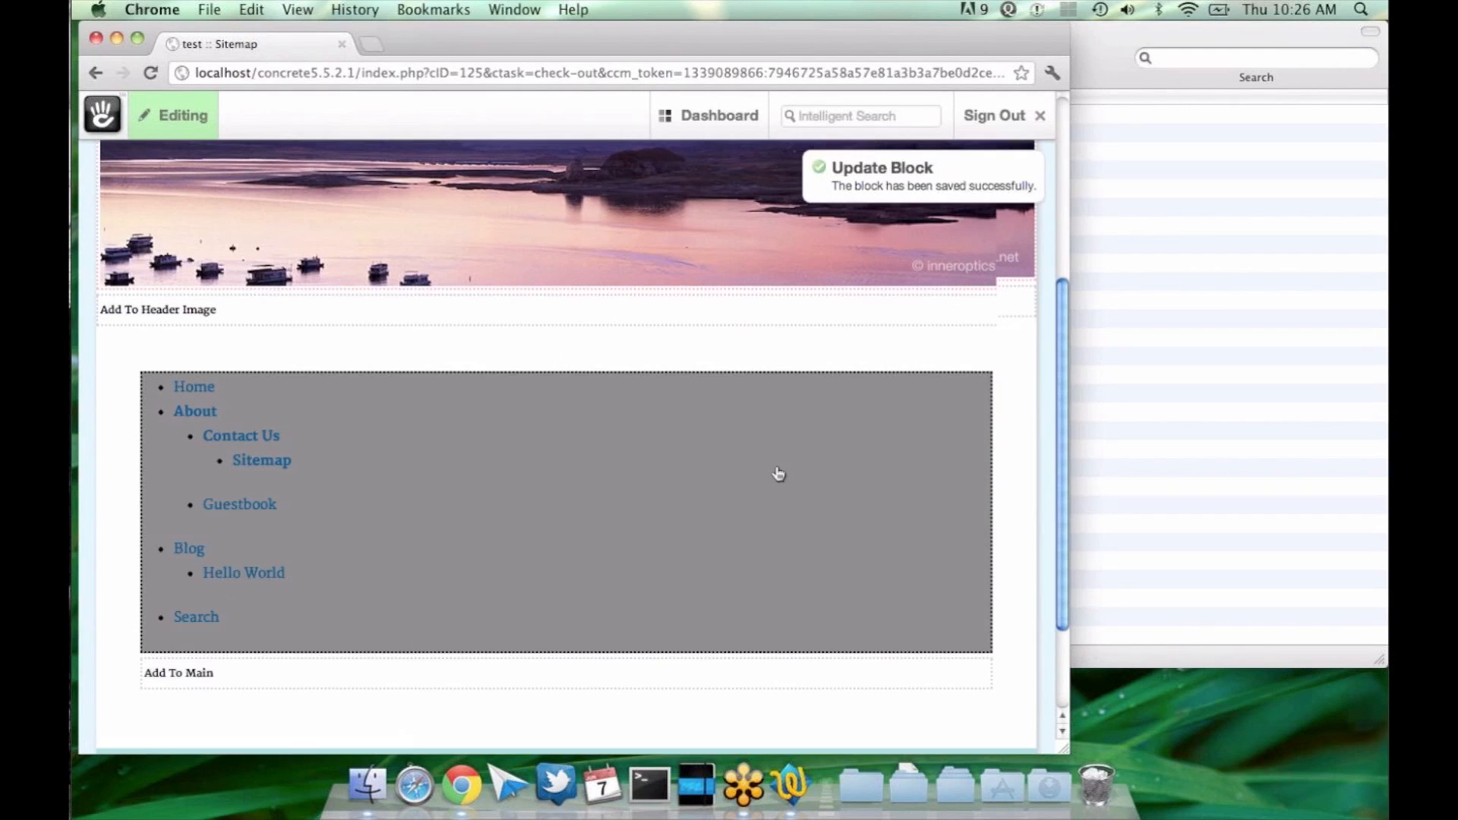
{"action": "scroll", "coordinate": [778, 474], "scroll_direction": "down", "scroll_amount": 3}
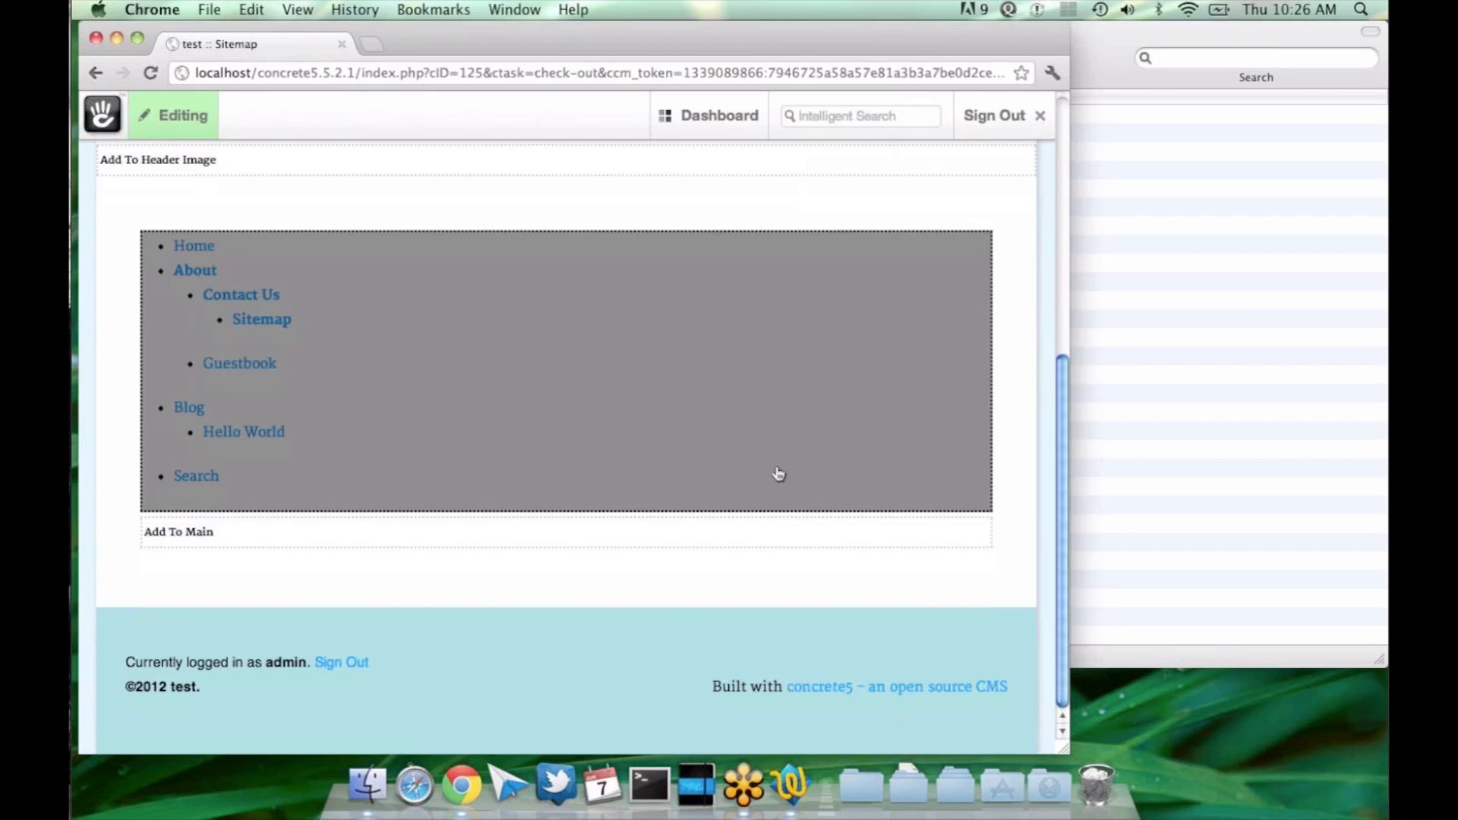
{"action": "left_click", "coordinate": [748, 390]}
{"action": "left_click", "coordinate": [749, 413]}
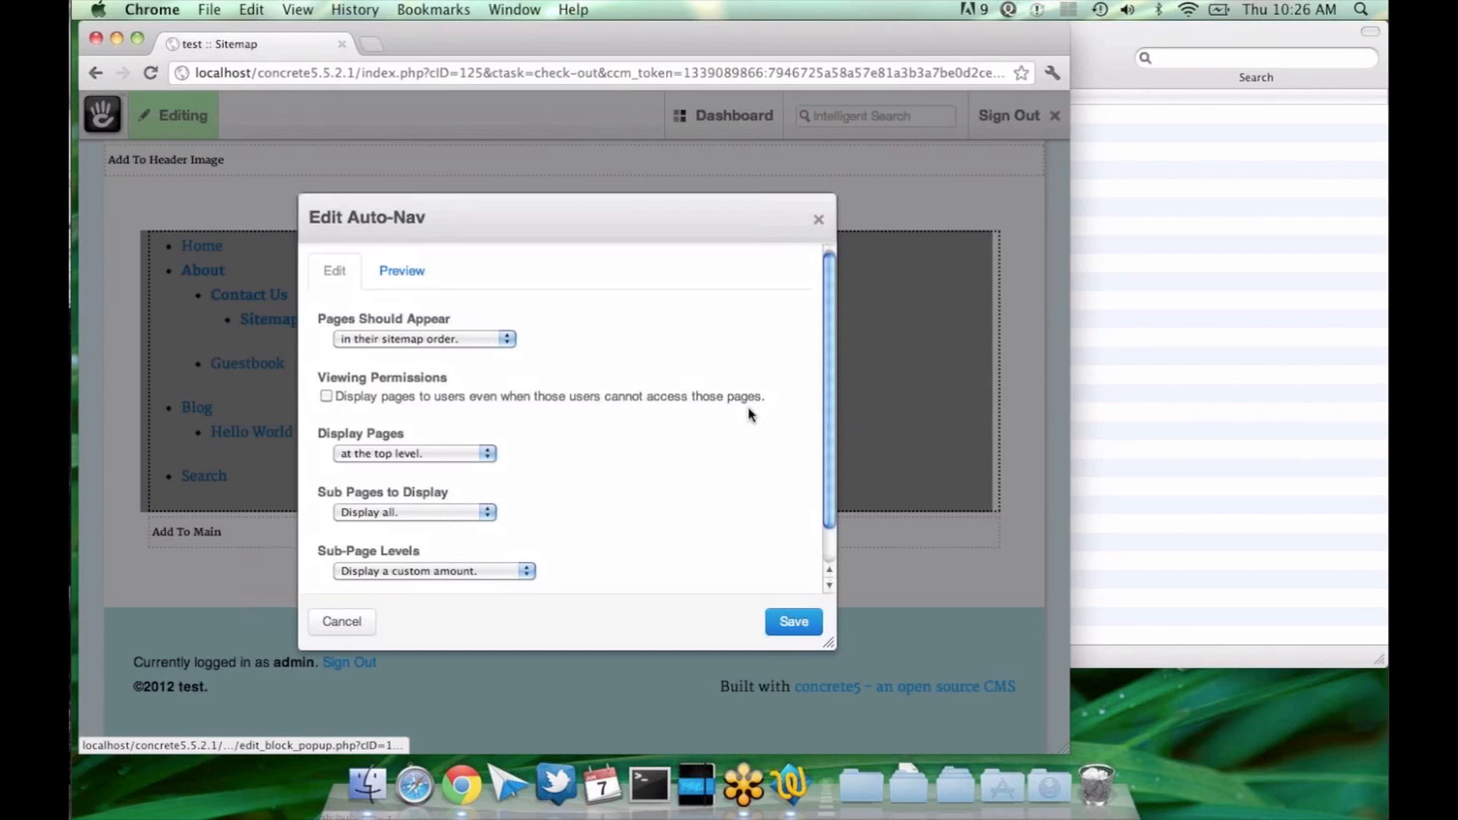
{"action": "scroll", "coordinate": [749, 413], "scroll_direction": "down", "scroll_amount": 2}
{"action": "scroll", "coordinate": [677, 413], "scroll_direction": "up", "scroll_amount": 1}
{"action": "scroll", "coordinate": [678, 456], "scroll_direction": "up", "scroll_amount": 1}
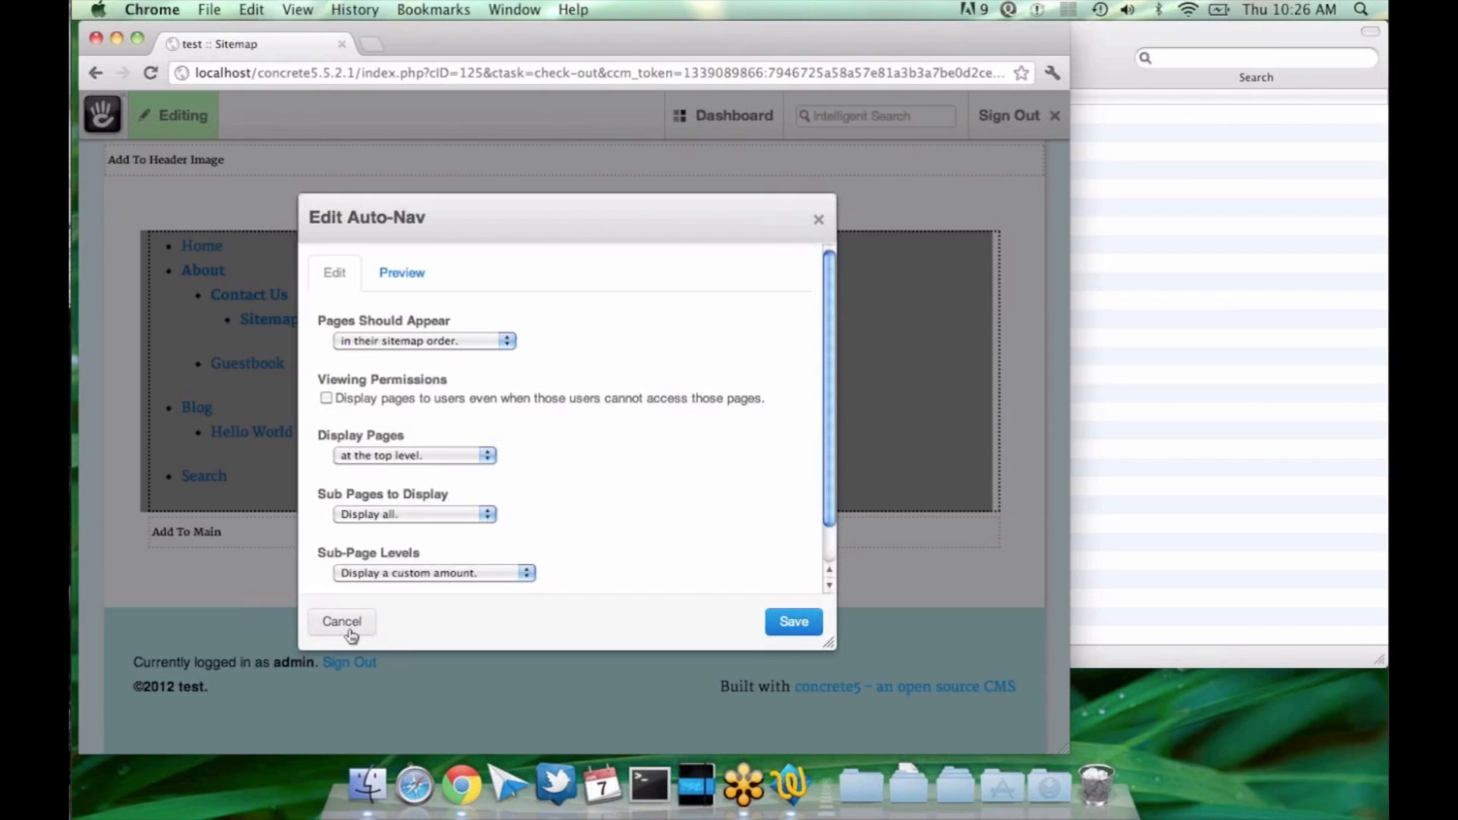
{"action": "left_click", "coordinate": [342, 622]}
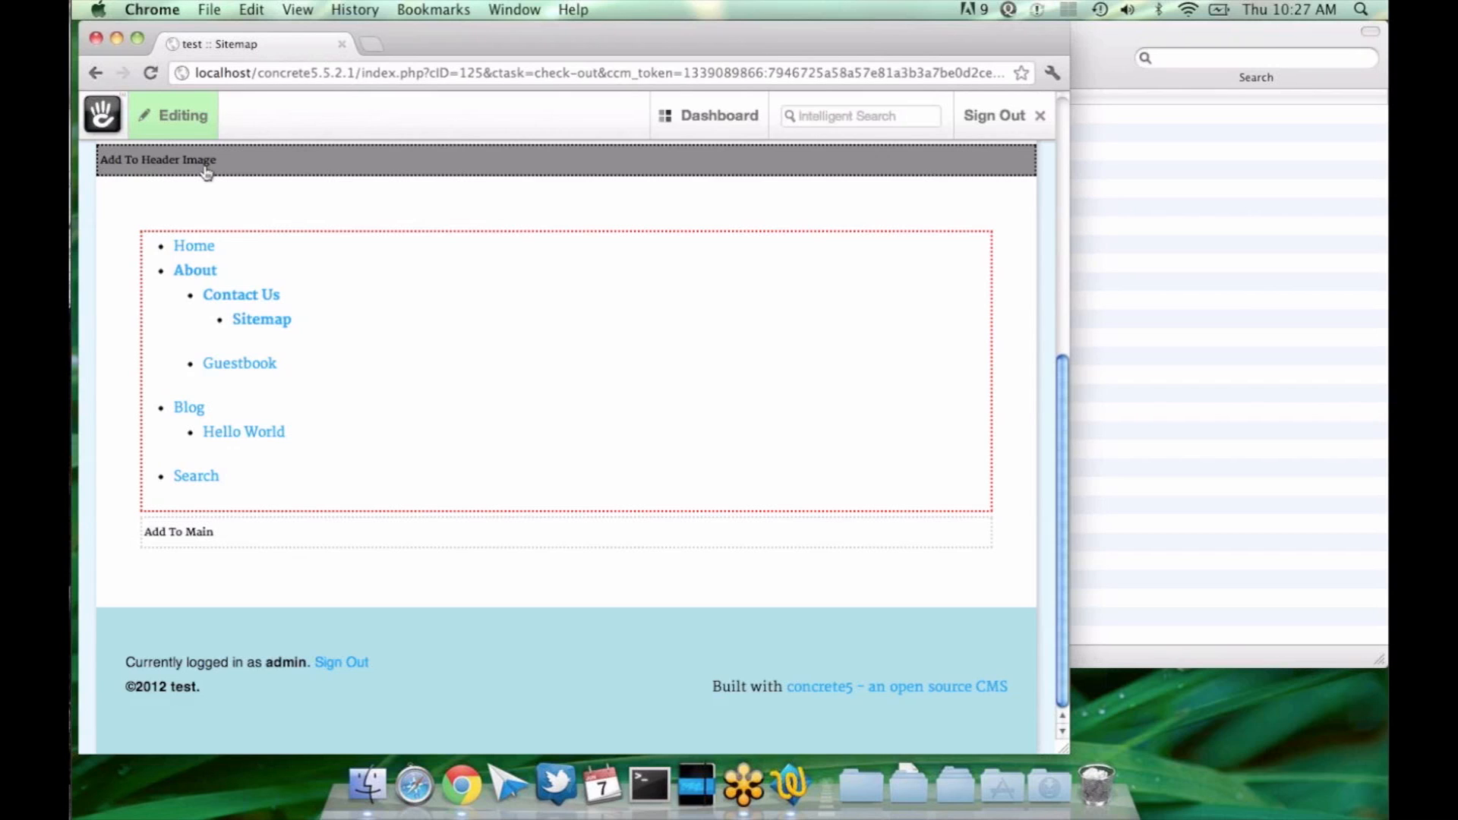
{"action": "left_click", "coordinate": [358, 369]}
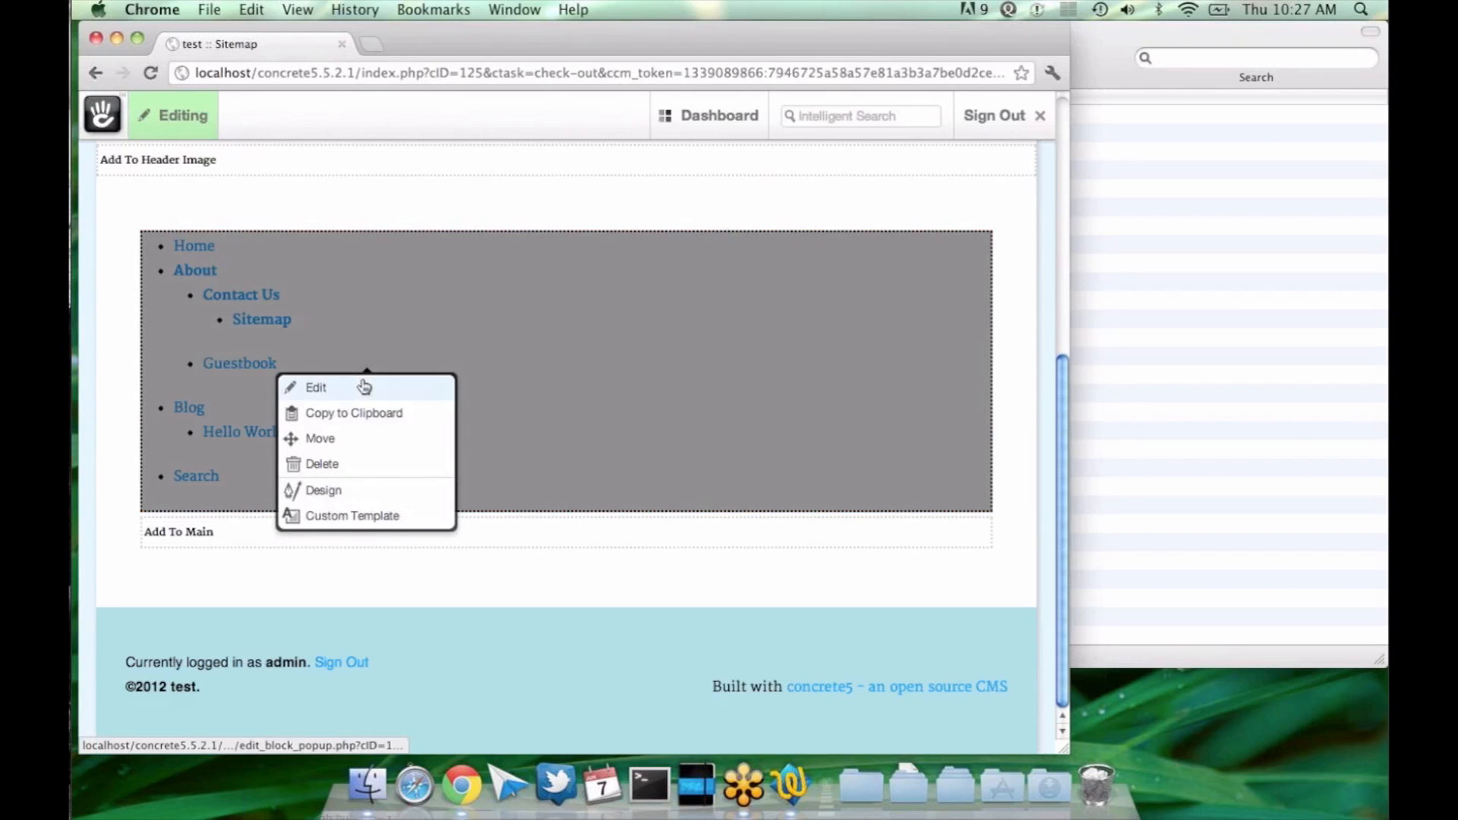
{"action": "left_click", "coordinate": [404, 387]}
{"action": "scroll", "coordinate": [527, 456], "scroll_direction": "down", "scroll_amount": 1}
{"action": "scroll", "coordinate": [529, 458], "scroll_direction": "up", "scroll_amount": 1}
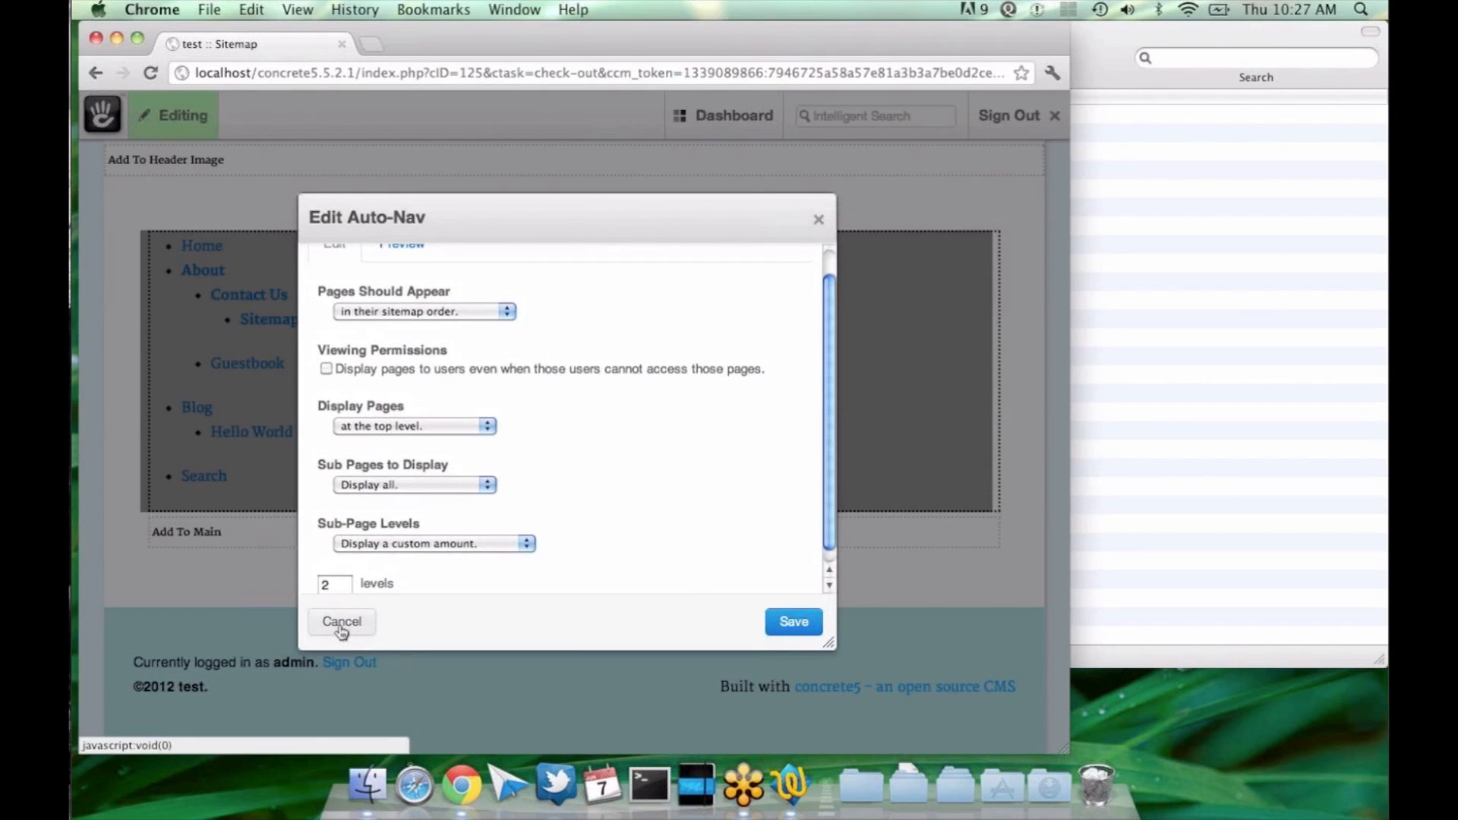
{"action": "left_click", "coordinate": [341, 623]}
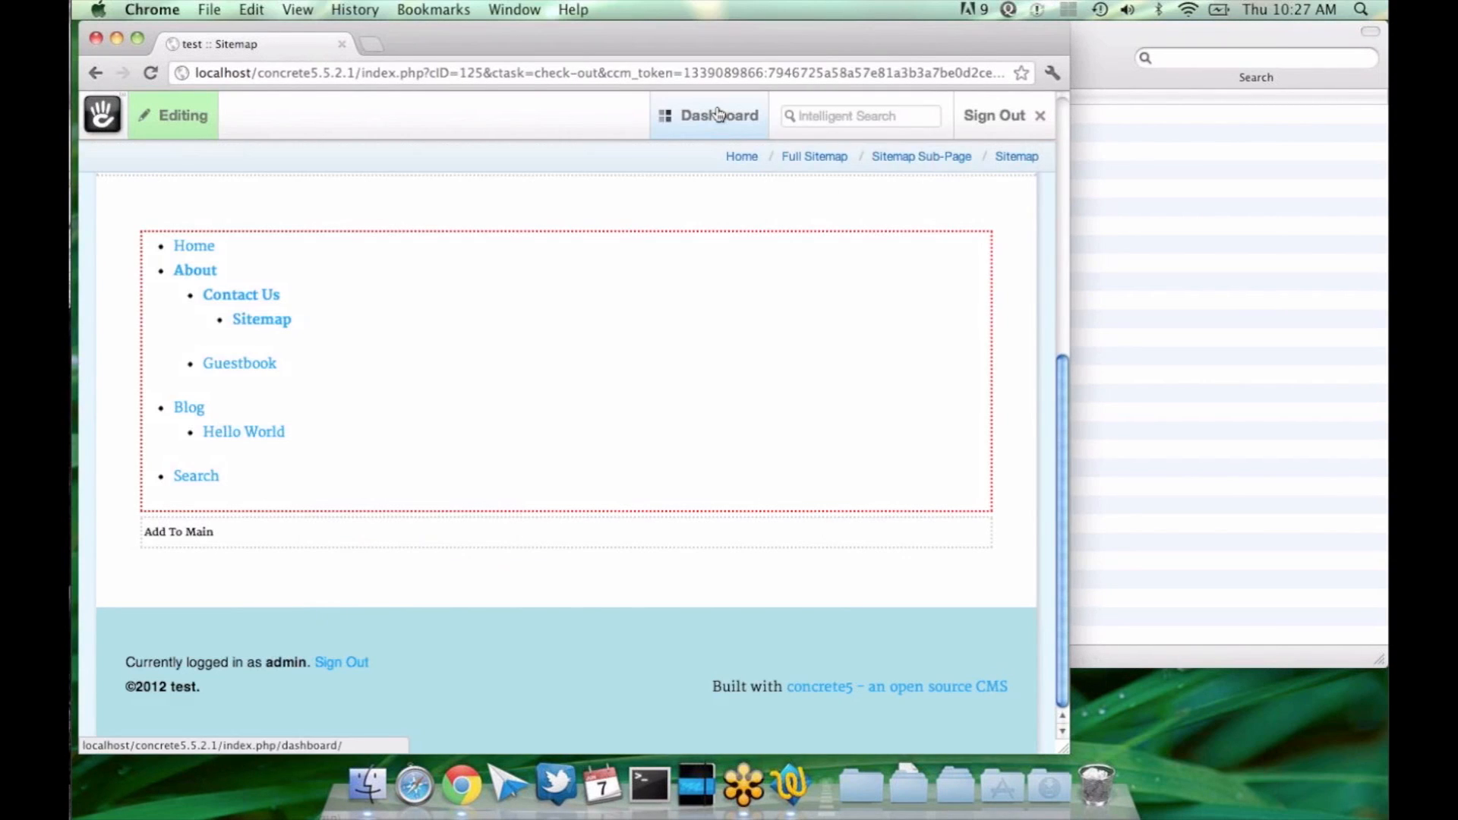
Step: Compare the dashboard's full sitemap with the navigation list on the Sitemap page and return to the full sitemap
{"action": "mouse_move", "coordinate": [718, 114]}
{"action": "left_click", "coordinate": [576, 164]}
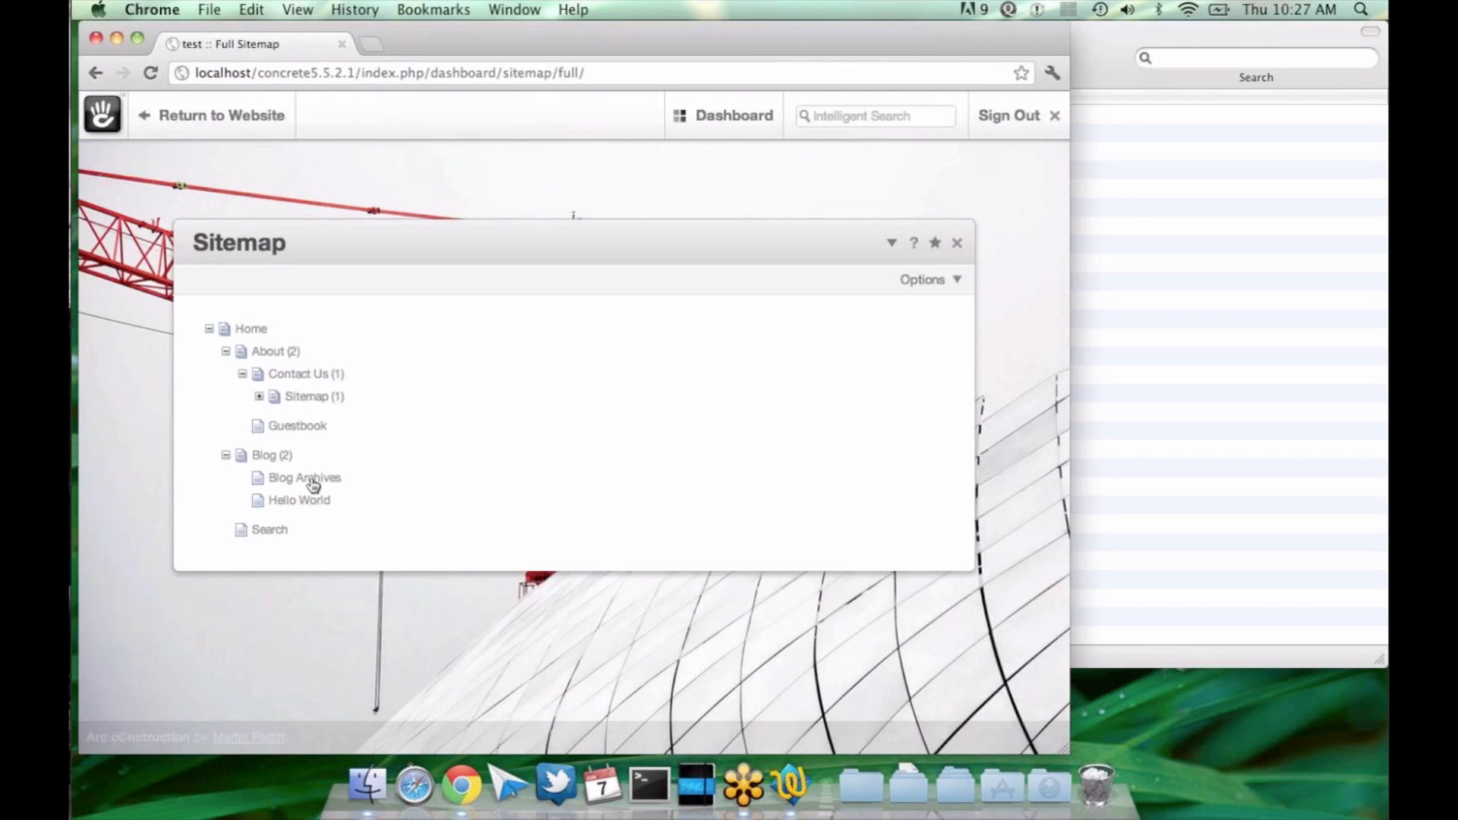
{"action": "left_click", "coordinate": [246, 123]}
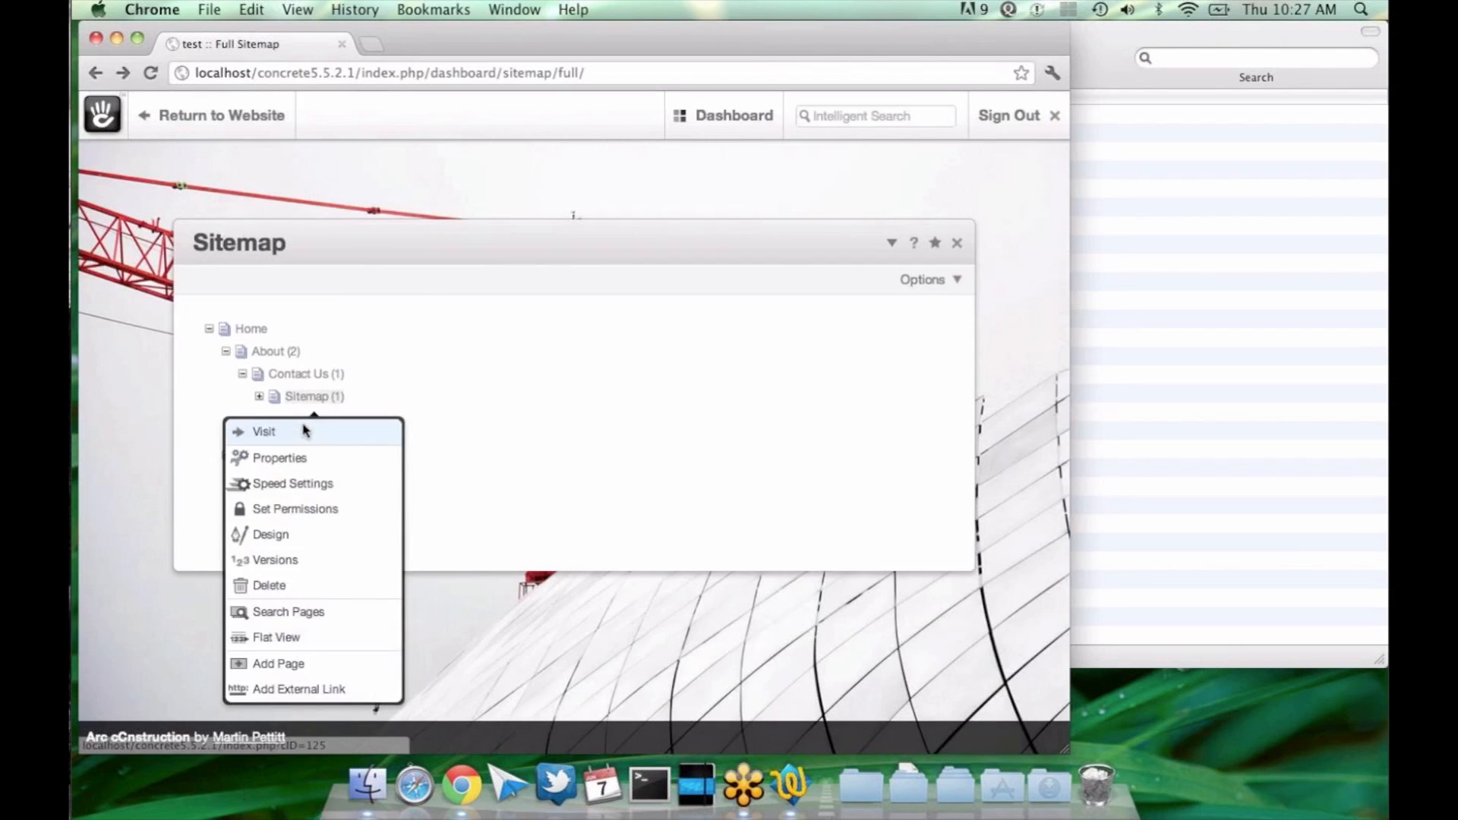
{"action": "left_click", "coordinate": [306, 426]}
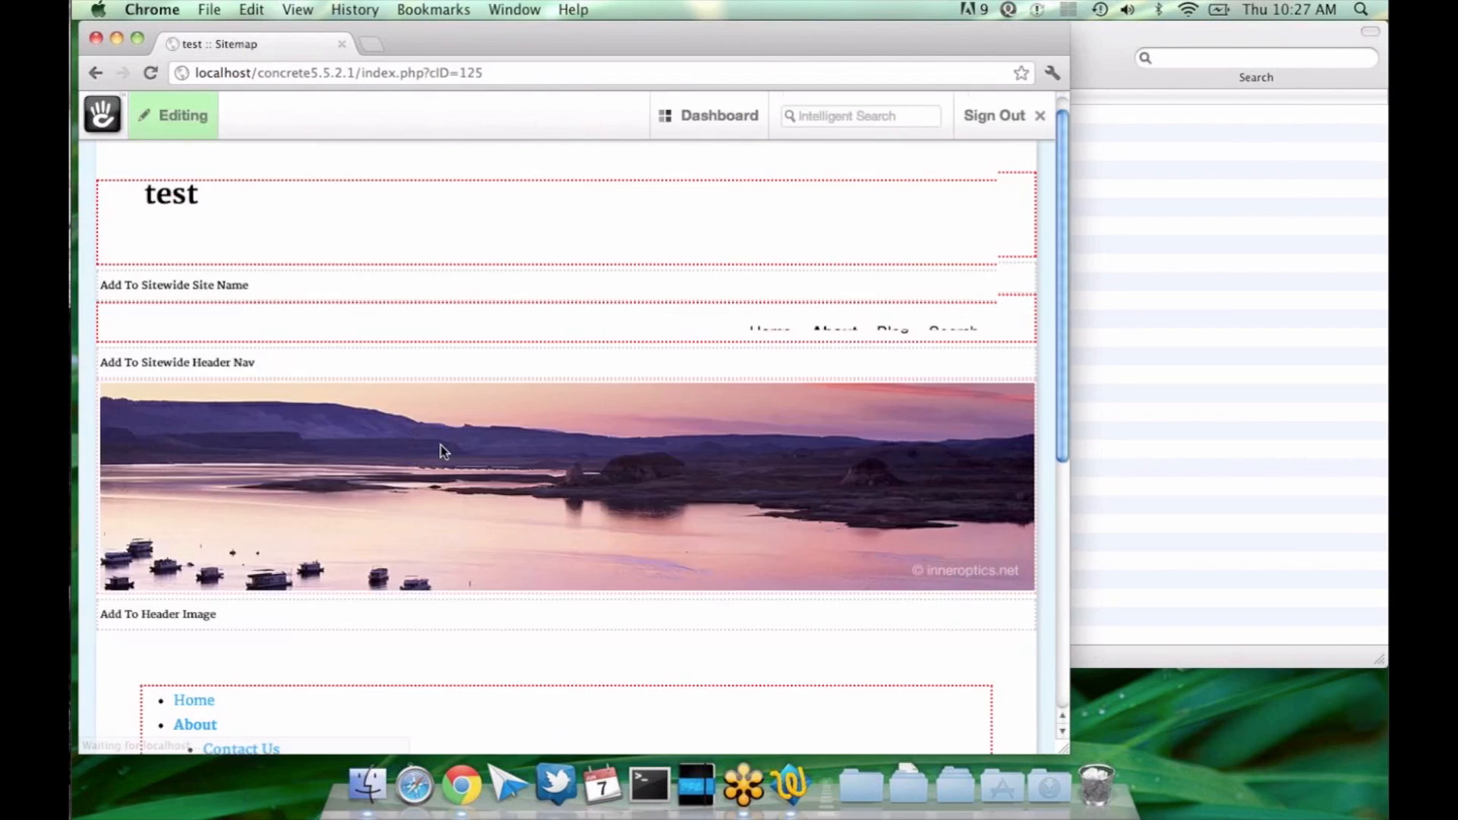
{"action": "scroll", "coordinate": [395, 543], "scroll_direction": "down", "scroll_amount": 5}
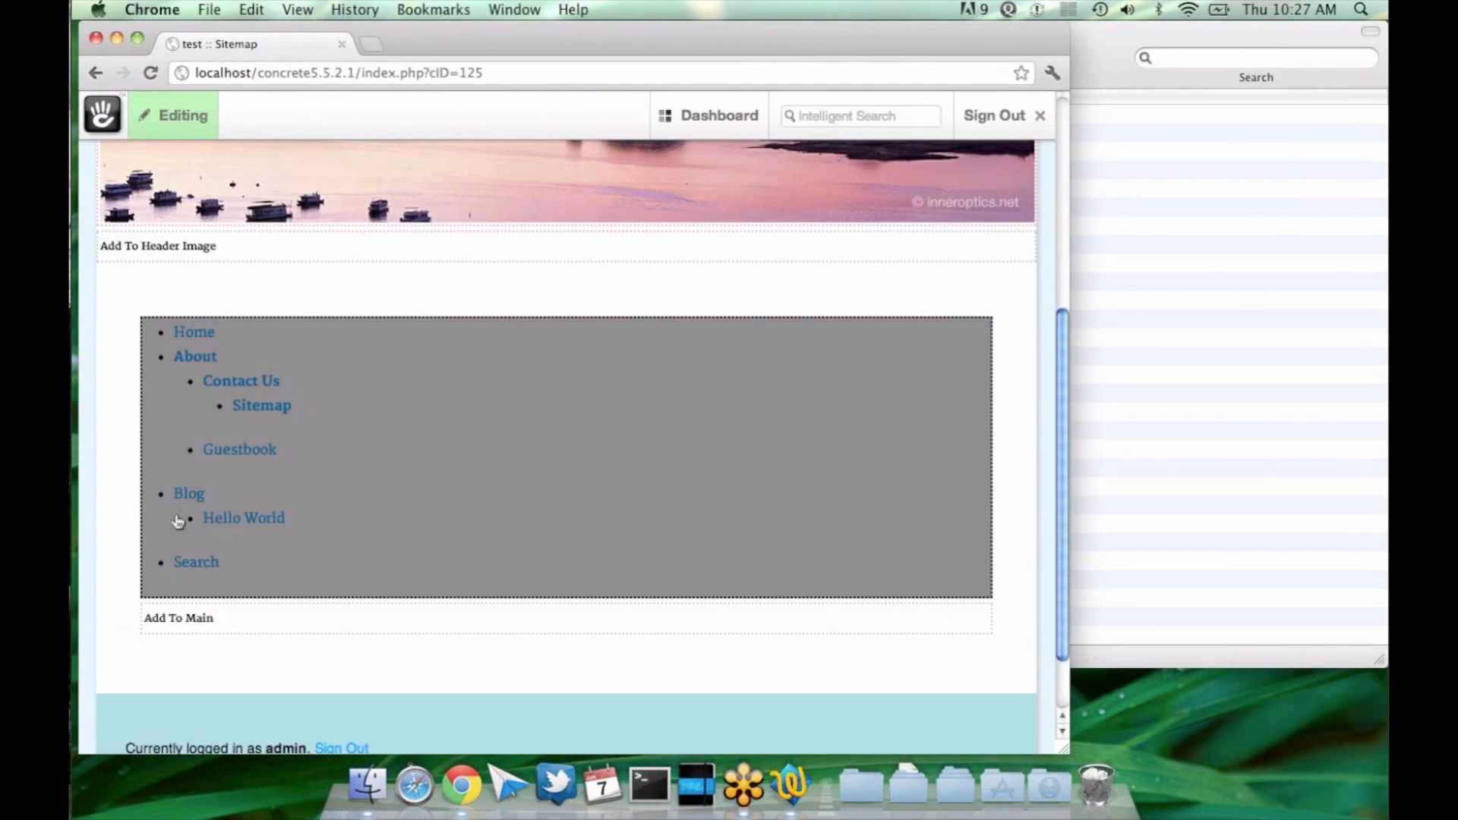
{"action": "key", "text": "super+bracketleft"}
Step: Examine the Blog Archives page's custom attributes, especially Exclude From Nav, and close its properties without saving
{"action": "left_click", "coordinate": [329, 479]}
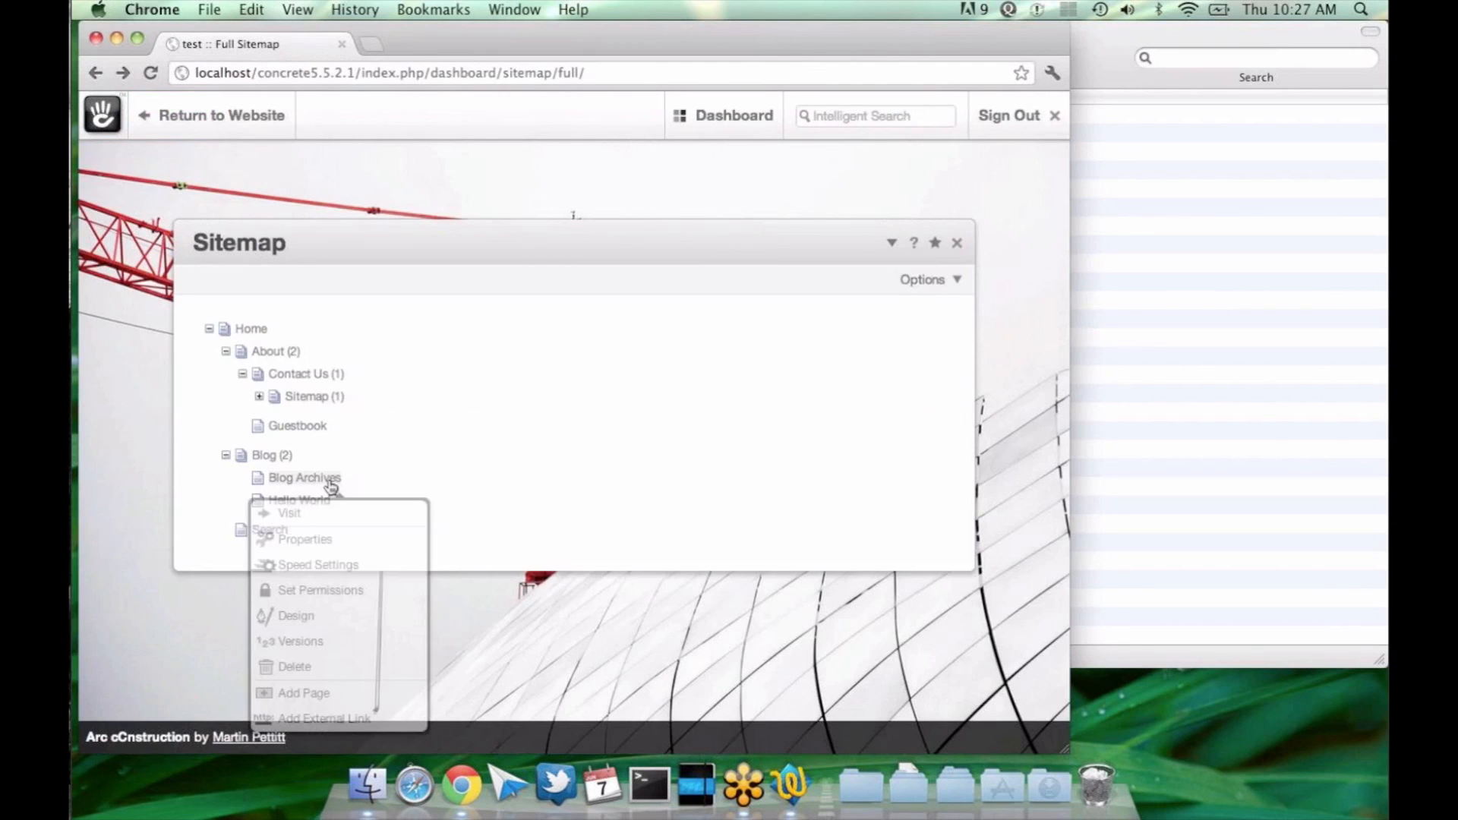
{"action": "left_click", "coordinate": [342, 540]}
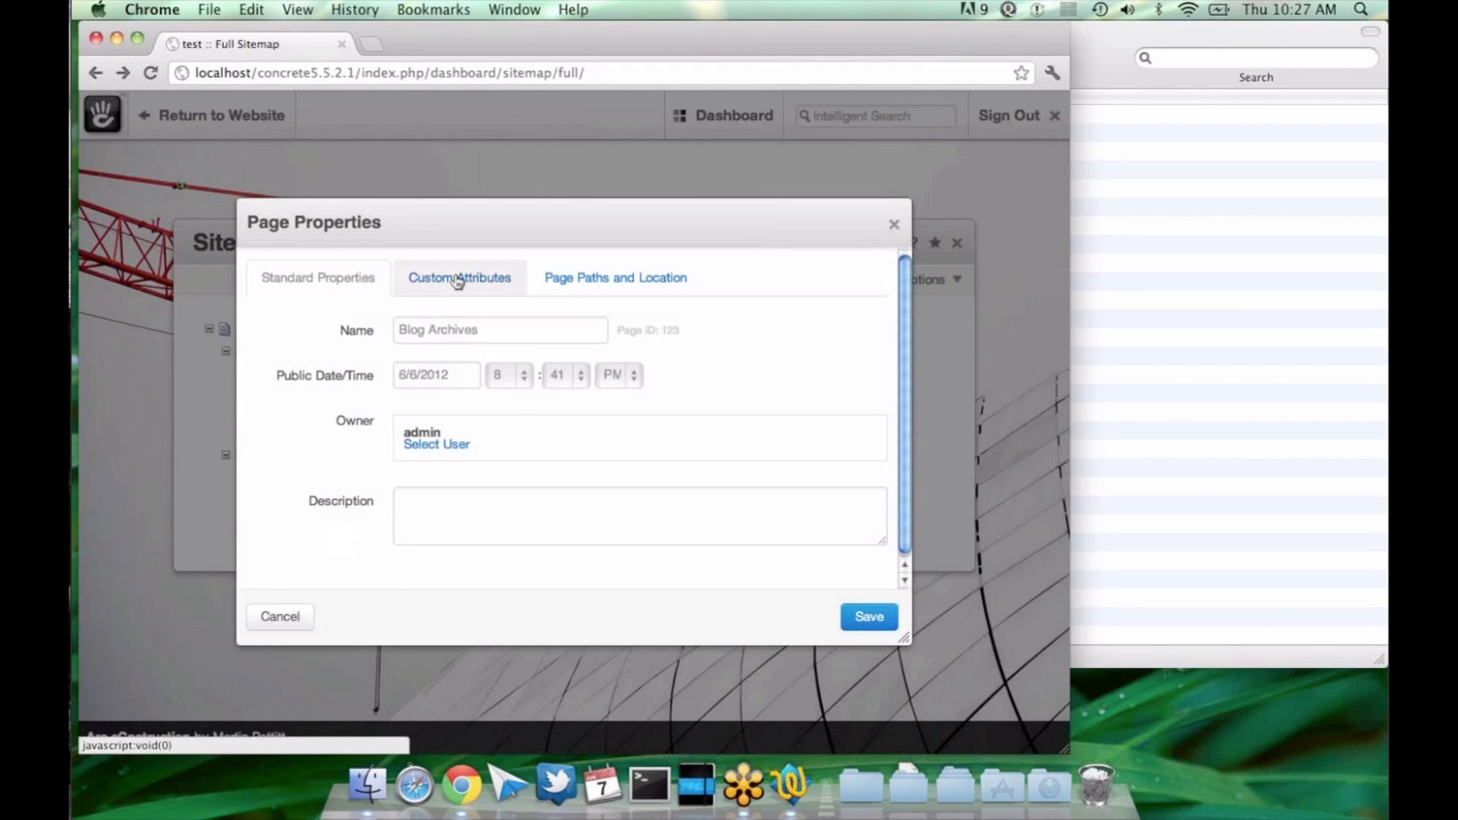
{"action": "left_click", "coordinate": [457, 280]}
{"action": "scroll", "coordinate": [560, 326], "scroll_direction": "down", "scroll_amount": 2}
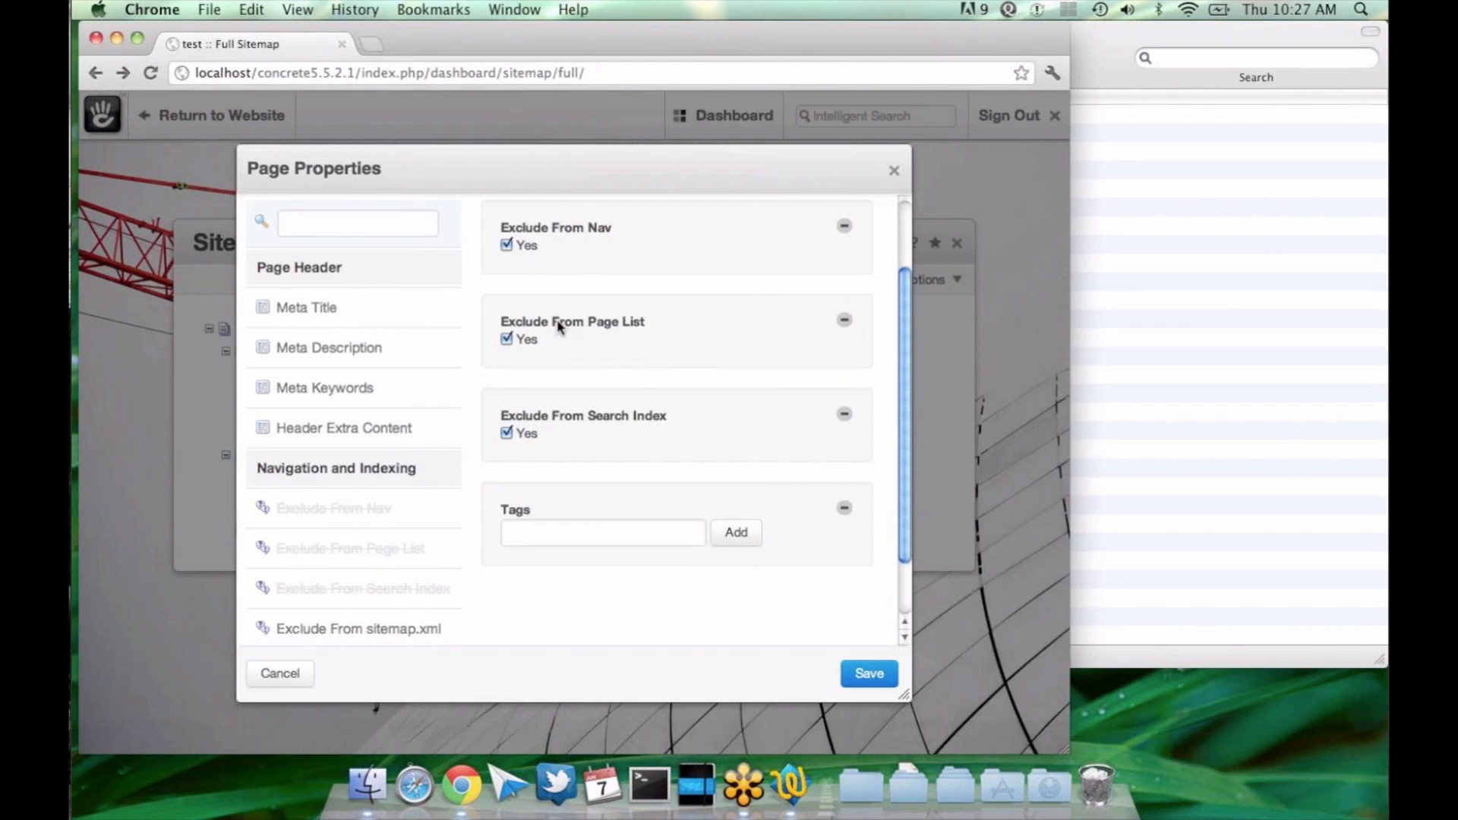
{"action": "scroll", "coordinate": [558, 326], "scroll_direction": "up", "scroll_amount": 3}
{"action": "scroll", "coordinate": [558, 326], "scroll_direction": "down", "scroll_amount": 1}
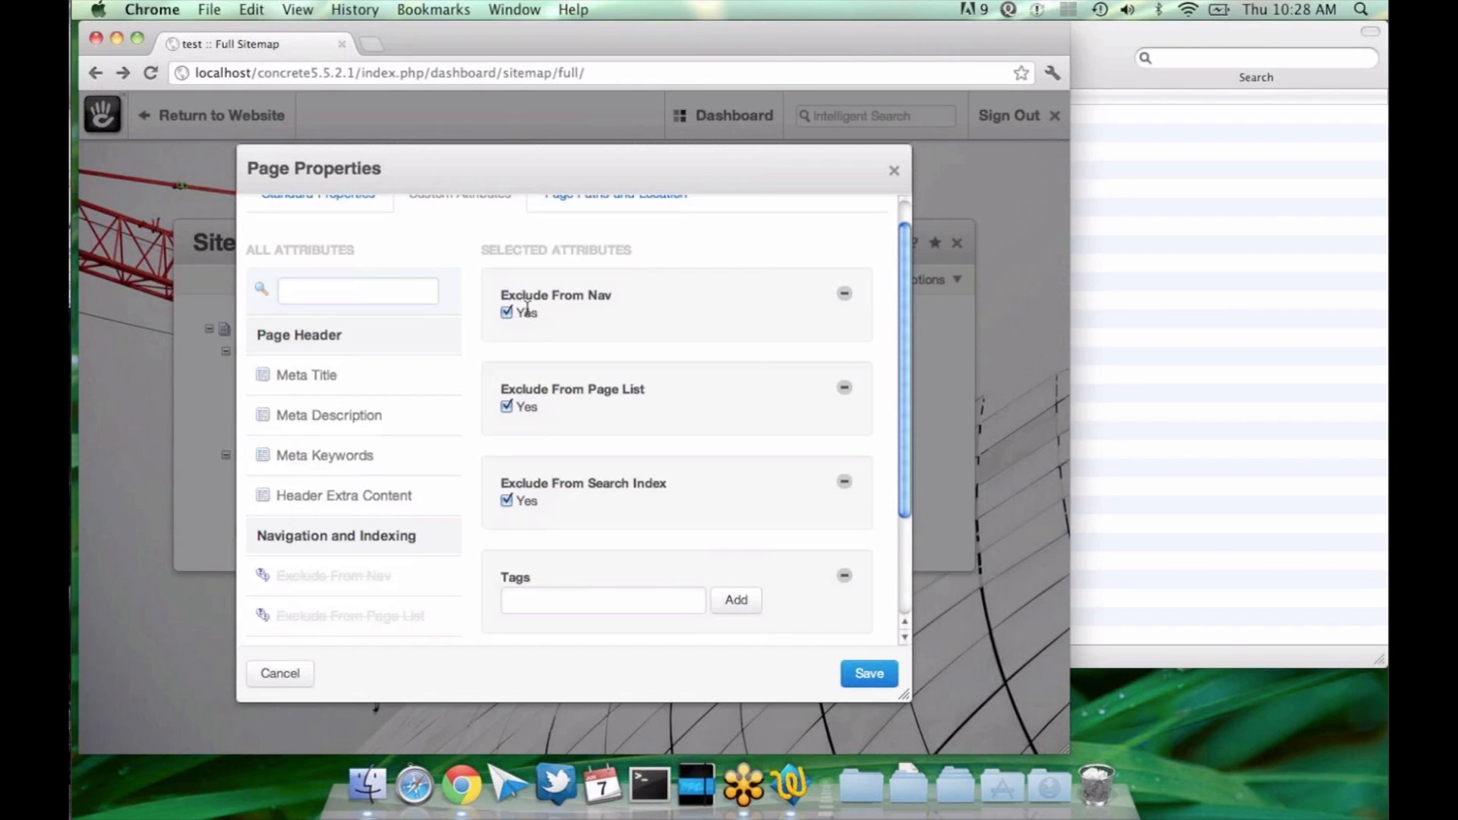
{"action": "key", "text": "super+Tab"}
{"action": "key", "text": "super+Tab"}
{"action": "key", "text": "super+Tab"}
{"action": "key", "text": "Escape"}
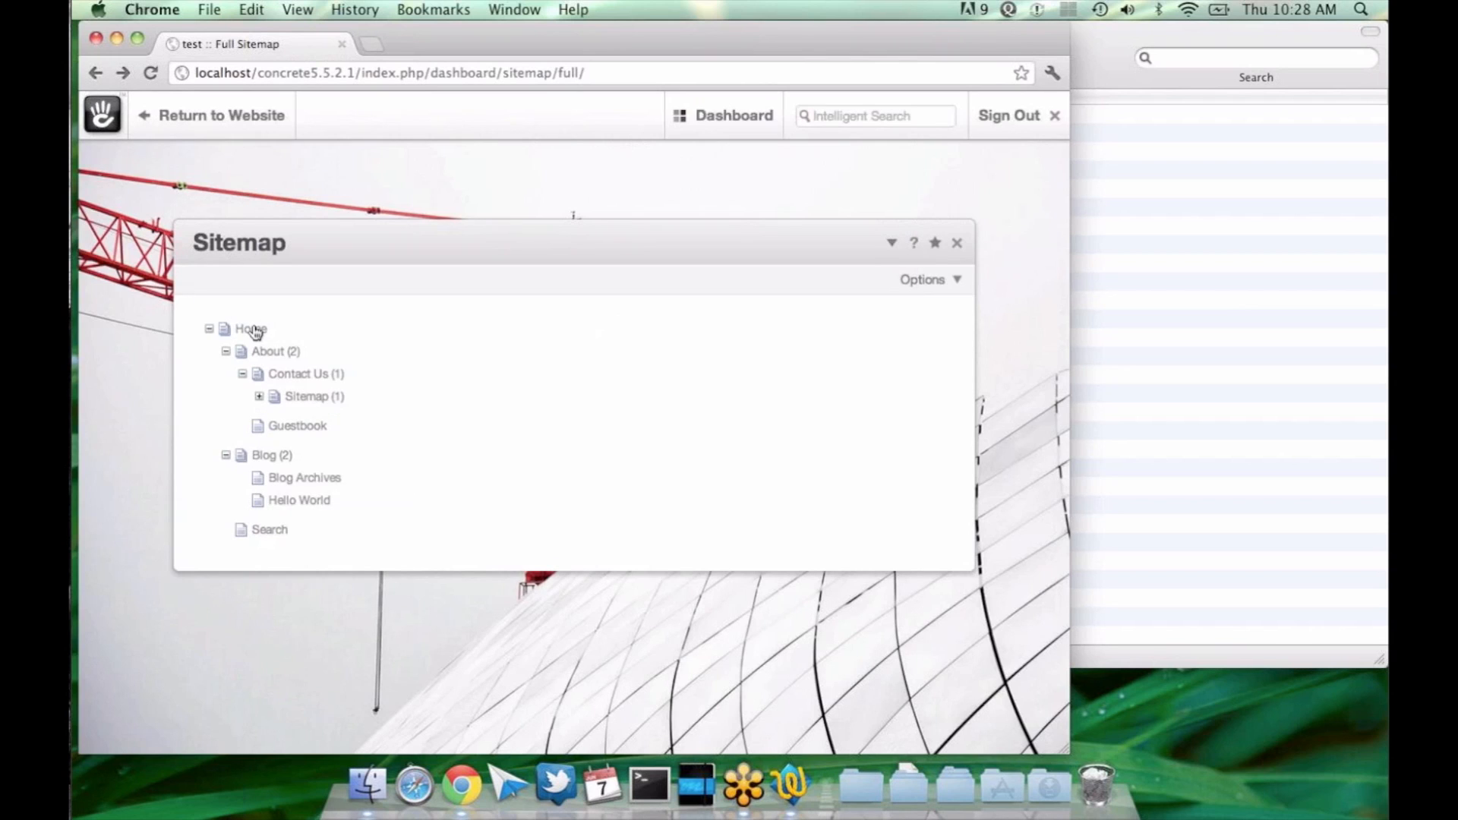
Step: Visit the Home page from the full sitemap and look over its contents
{"action": "left_click", "coordinate": [244, 328]}
{"action": "left_click", "coordinate": [275, 351]}
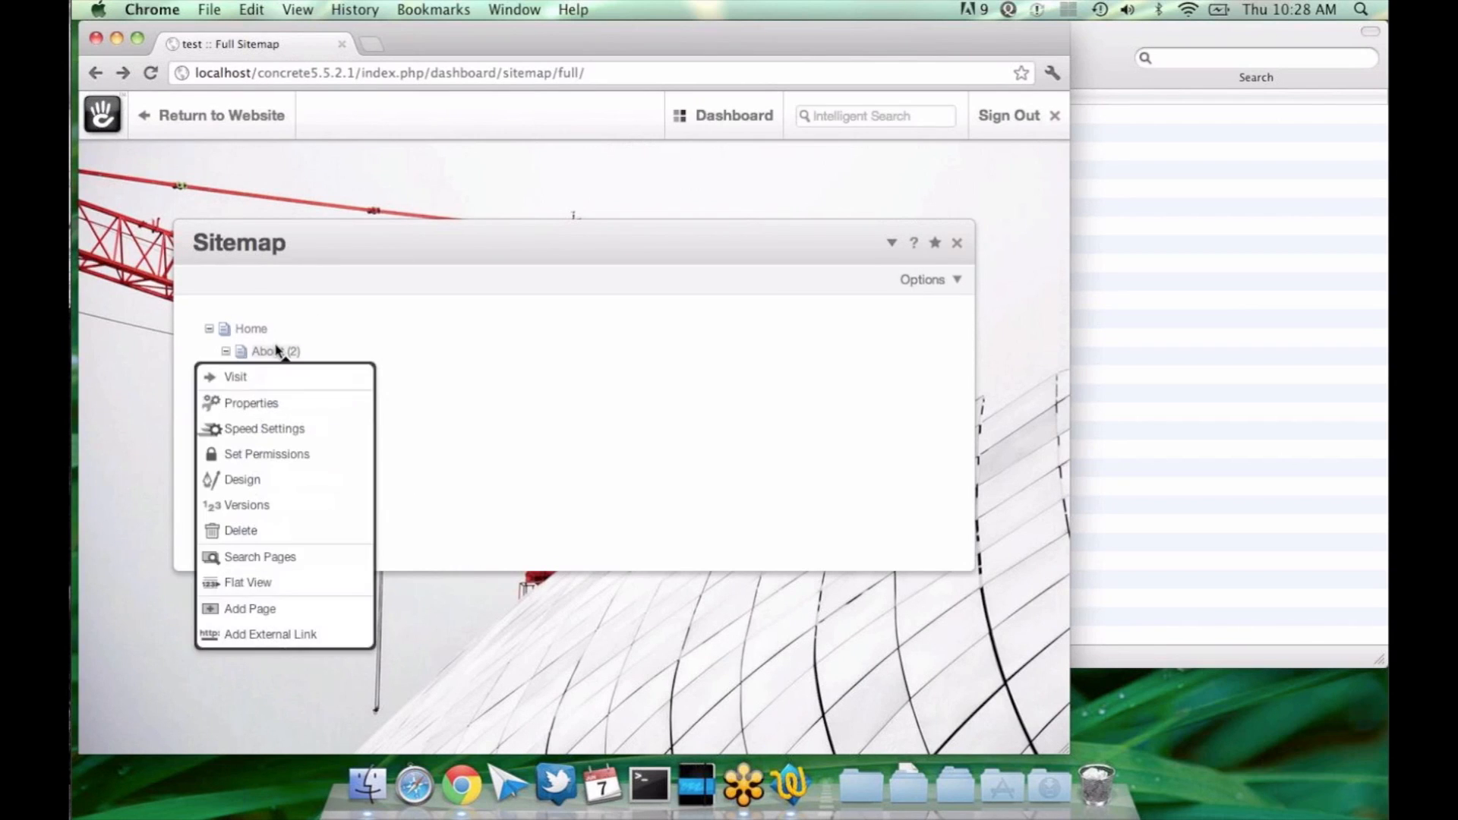
{"action": "left_click", "coordinate": [256, 332]}
{"action": "left_click", "coordinate": [253, 357]}
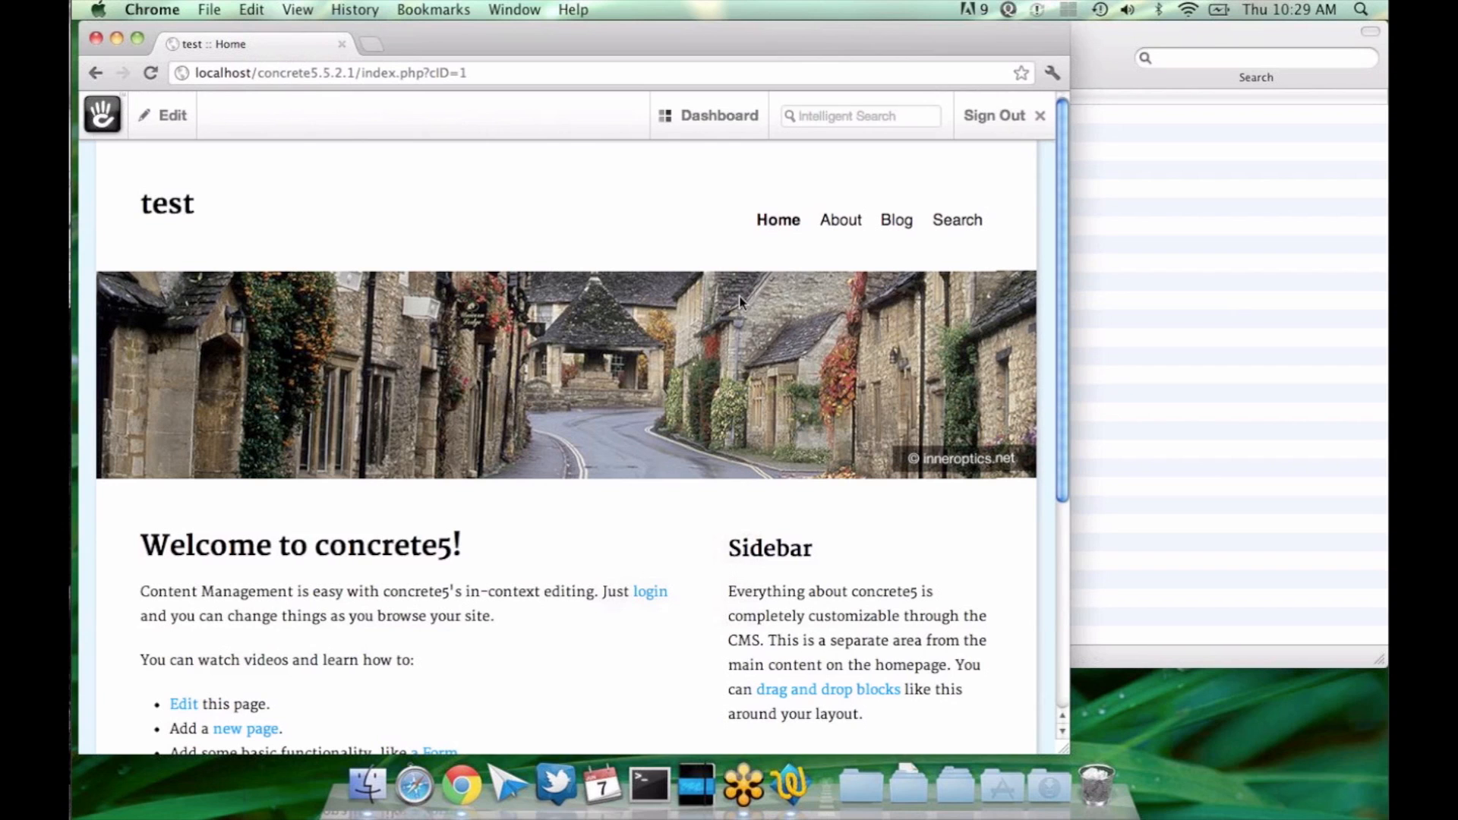
{"action": "scroll", "coordinate": [740, 301], "scroll_direction": "down", "scroll_amount": 1}
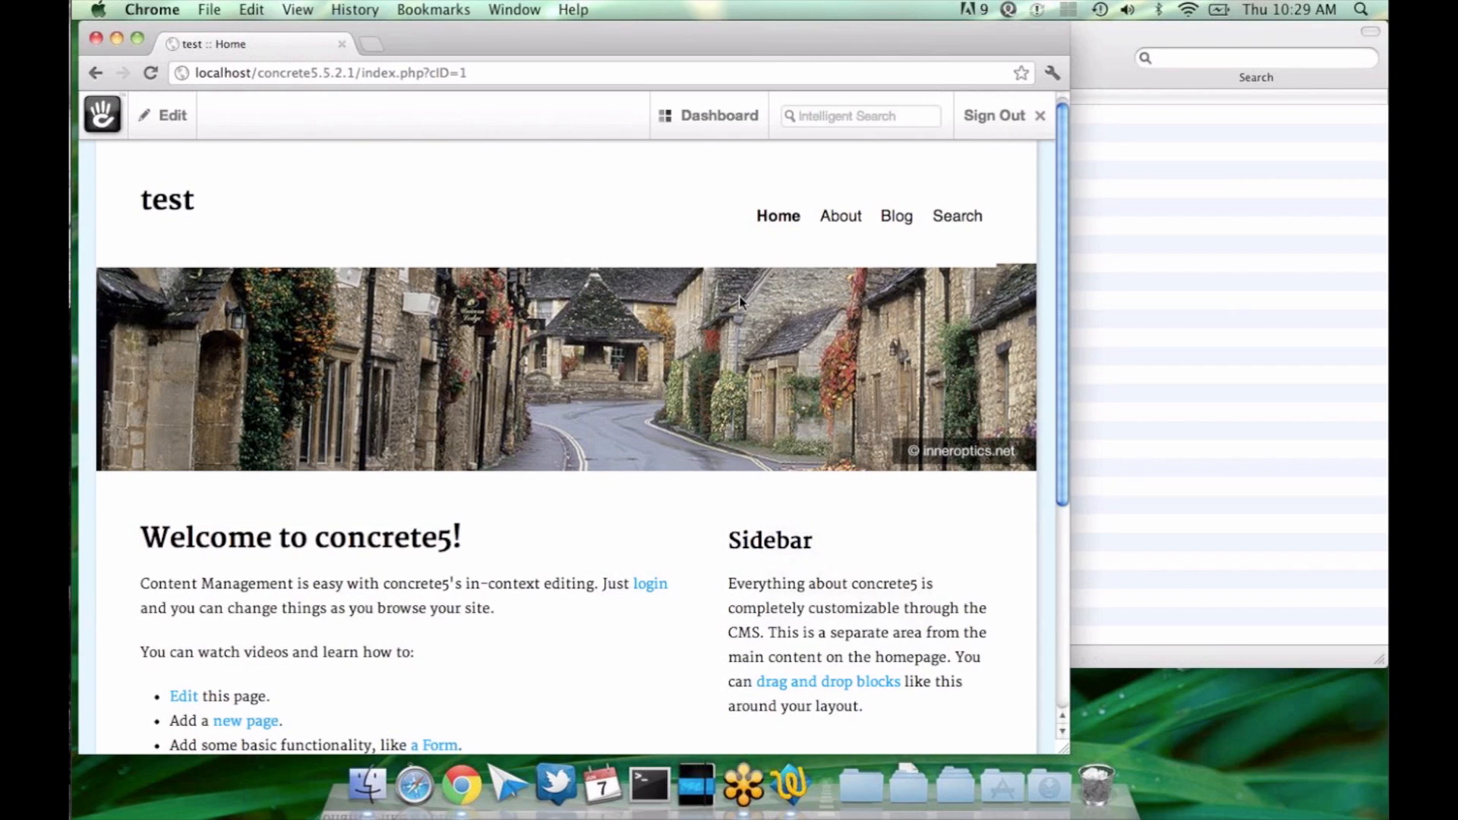
{"action": "scroll", "coordinate": [957, 430], "scroll_direction": "up", "scroll_amount": 1}
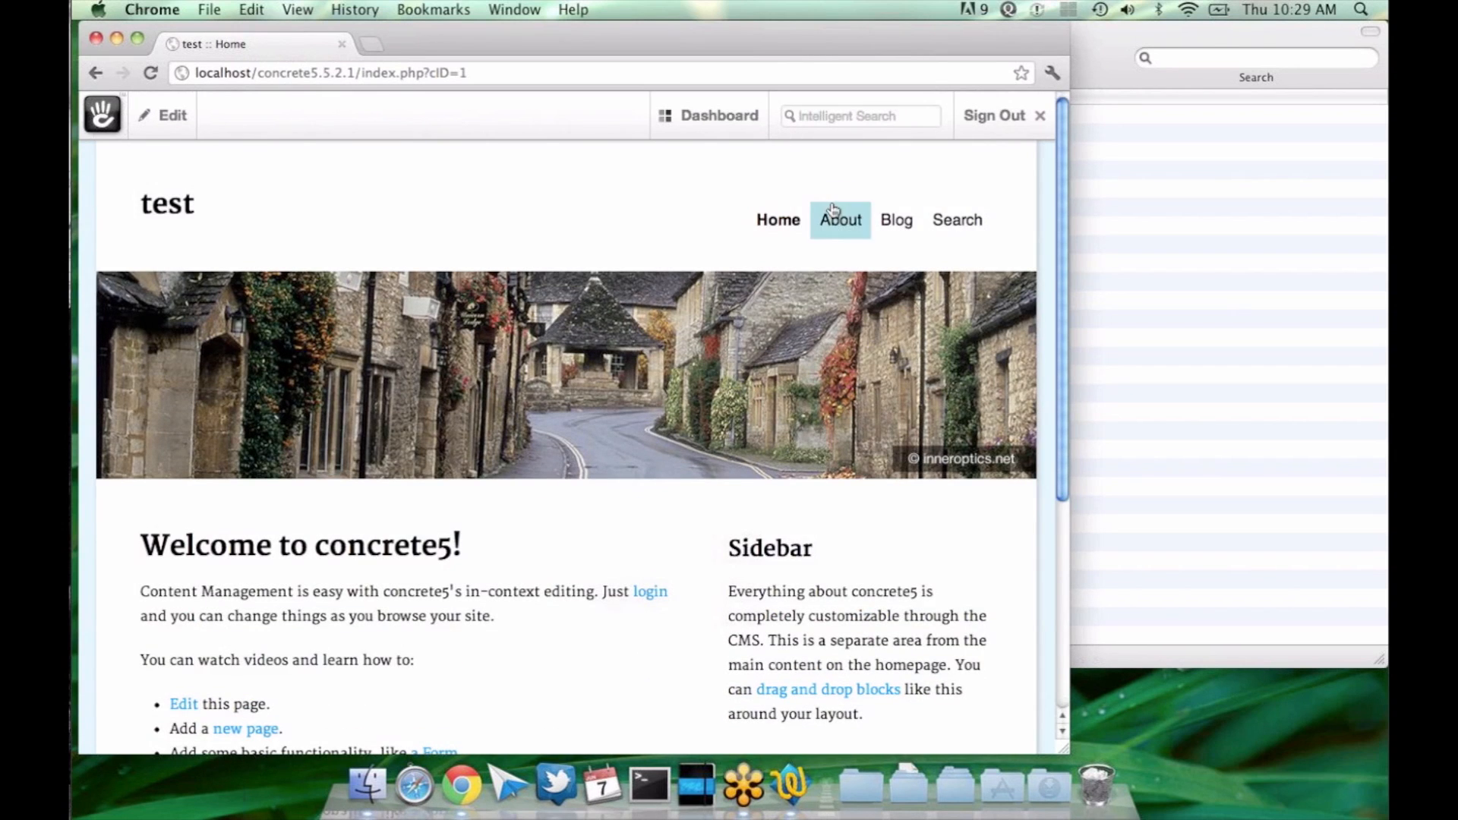
Step: Browse from the About page to the Sitemap page to view its navigation list, and on to Contact Us
{"action": "left_click", "coordinate": [856, 218]}
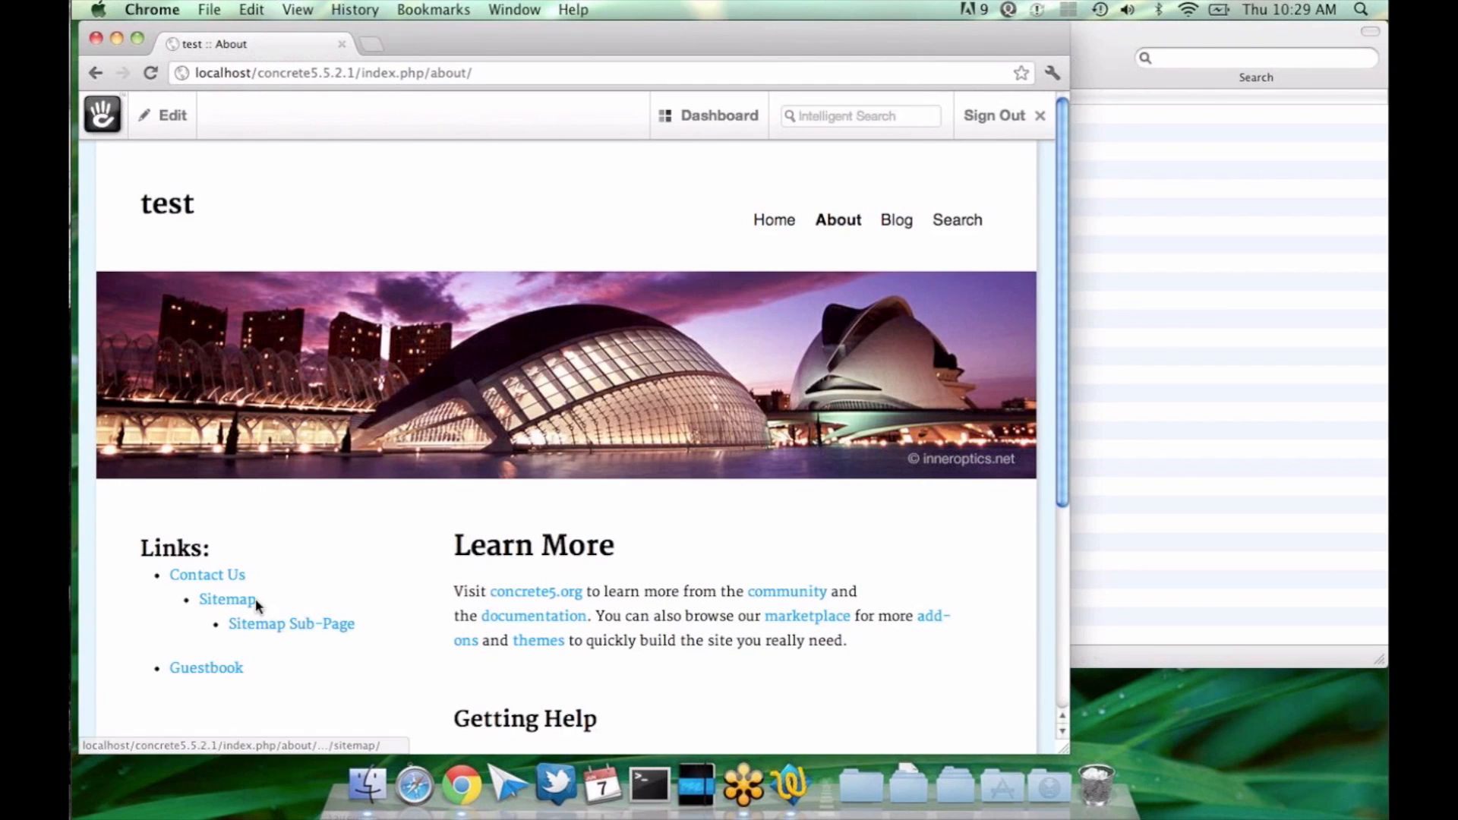
{"action": "left_click", "coordinate": [228, 600]}
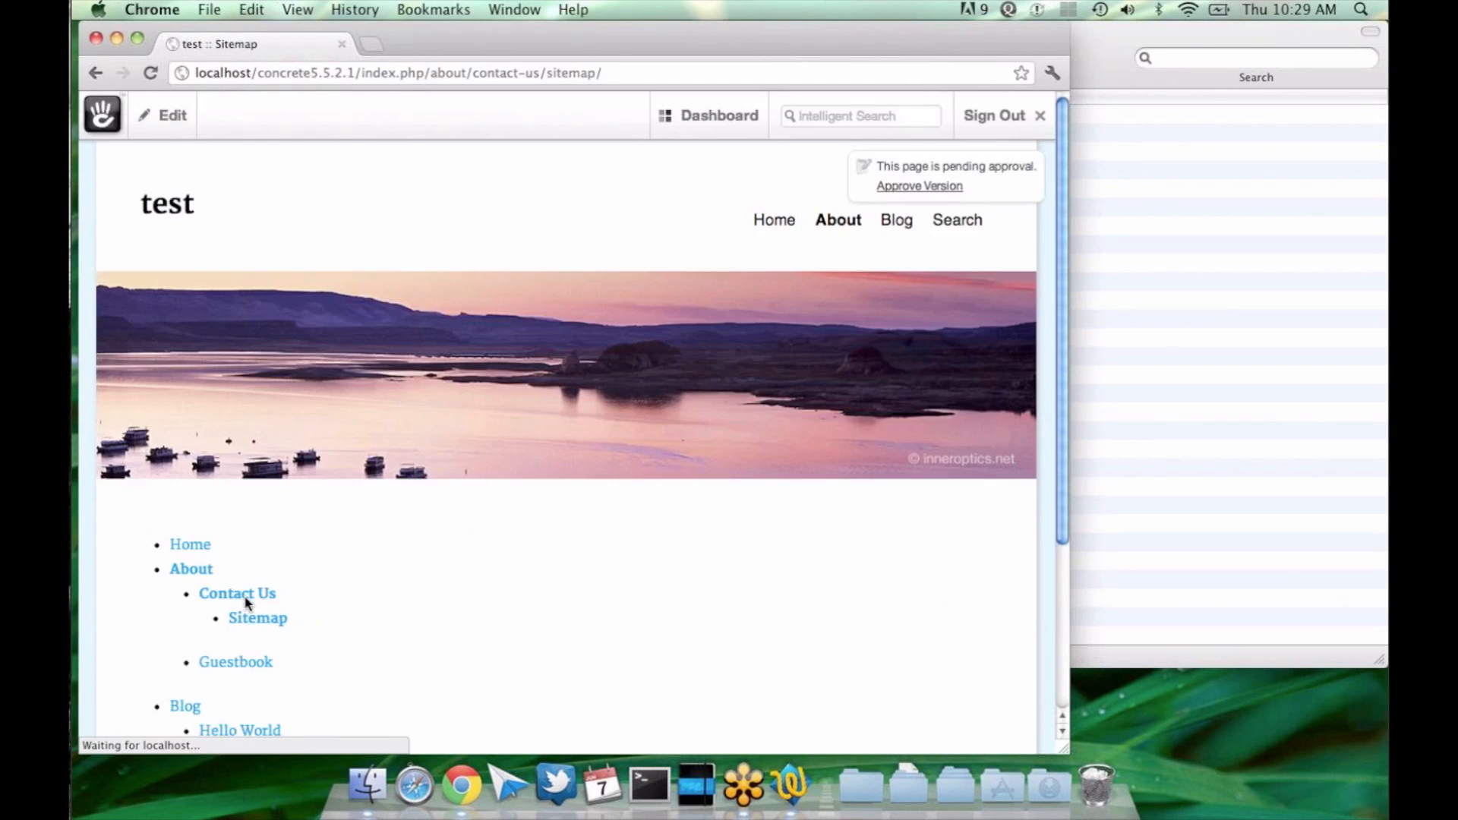
{"action": "scroll", "coordinate": [387, 585], "scroll_direction": "down", "scroll_amount": 3}
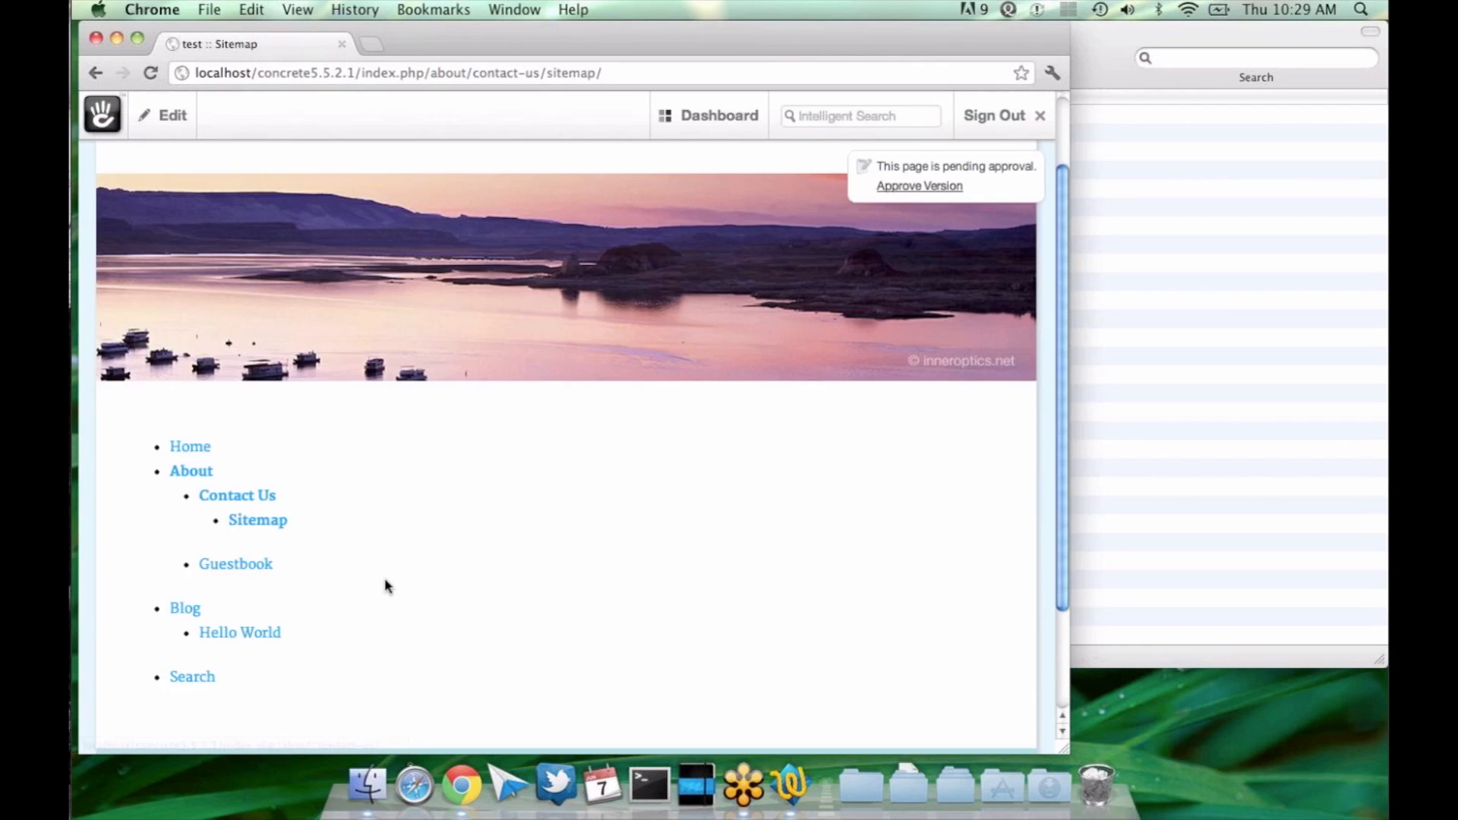
{"action": "left_click", "coordinate": [271, 496]}
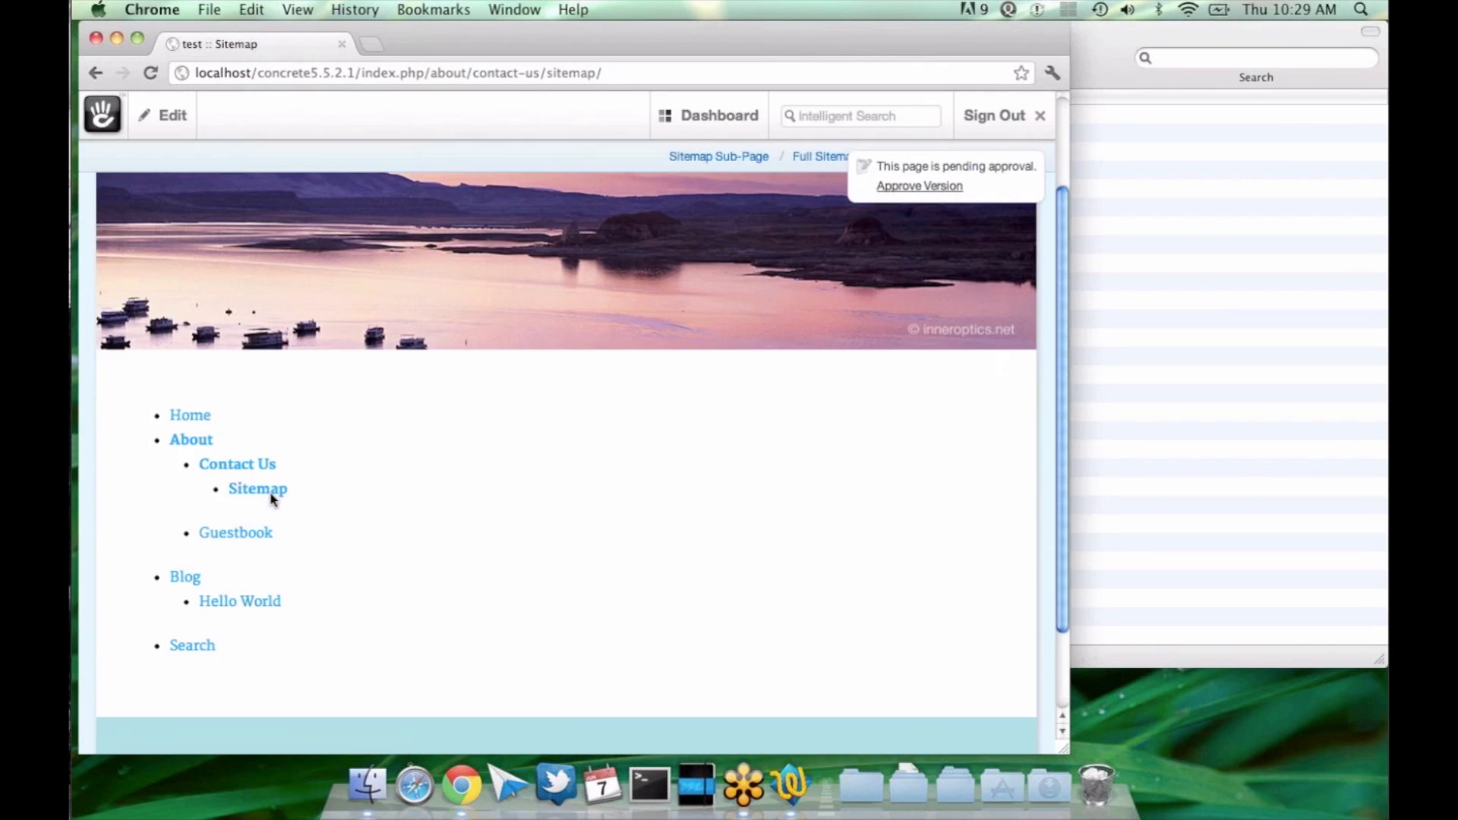
{"action": "left_click", "coordinate": [232, 466]}
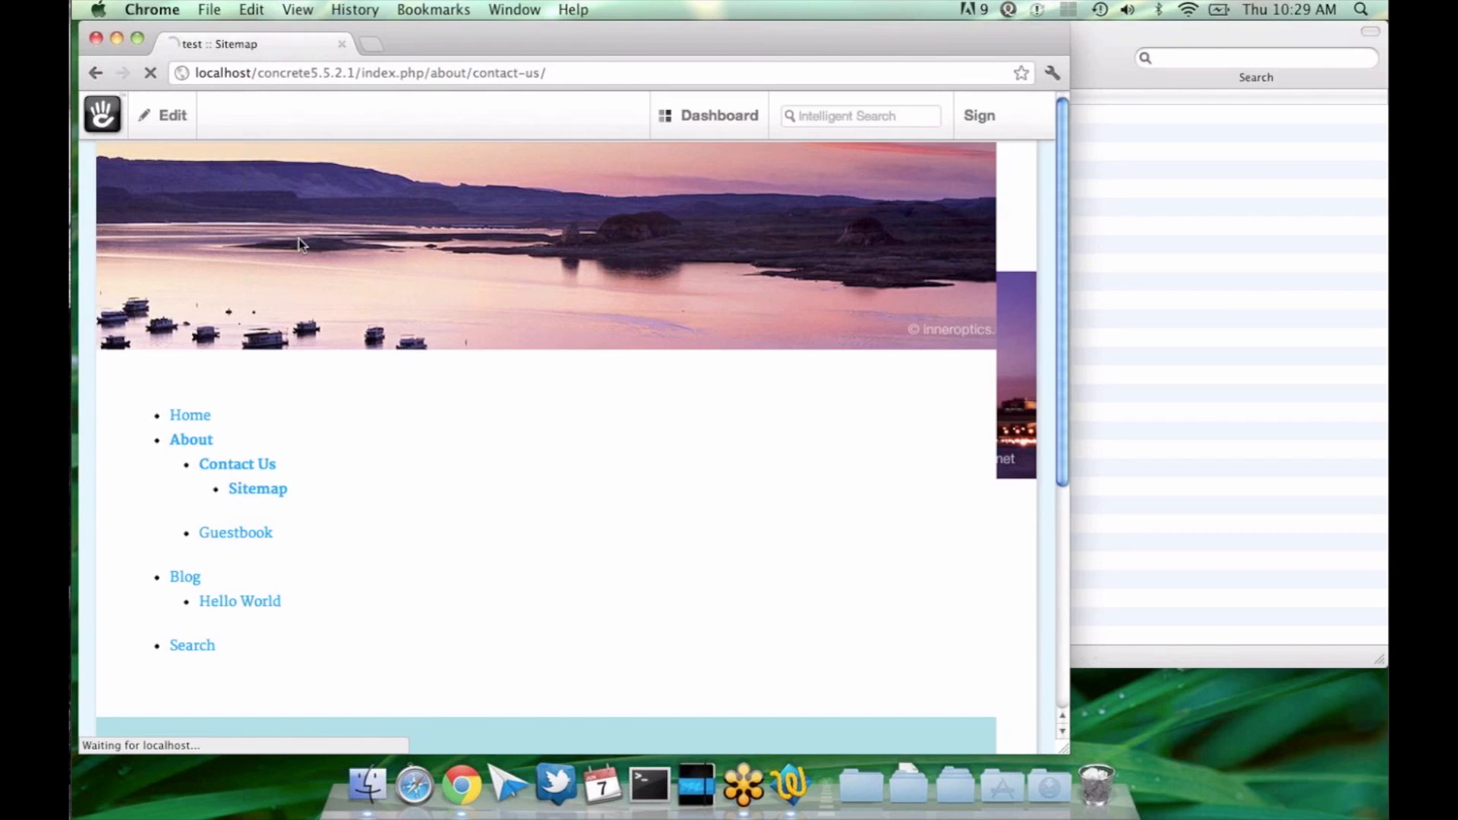
Step: Open the dashboard's Page Attributes list under Pages & Themes
{"action": "left_click", "coordinate": [813, 120]}
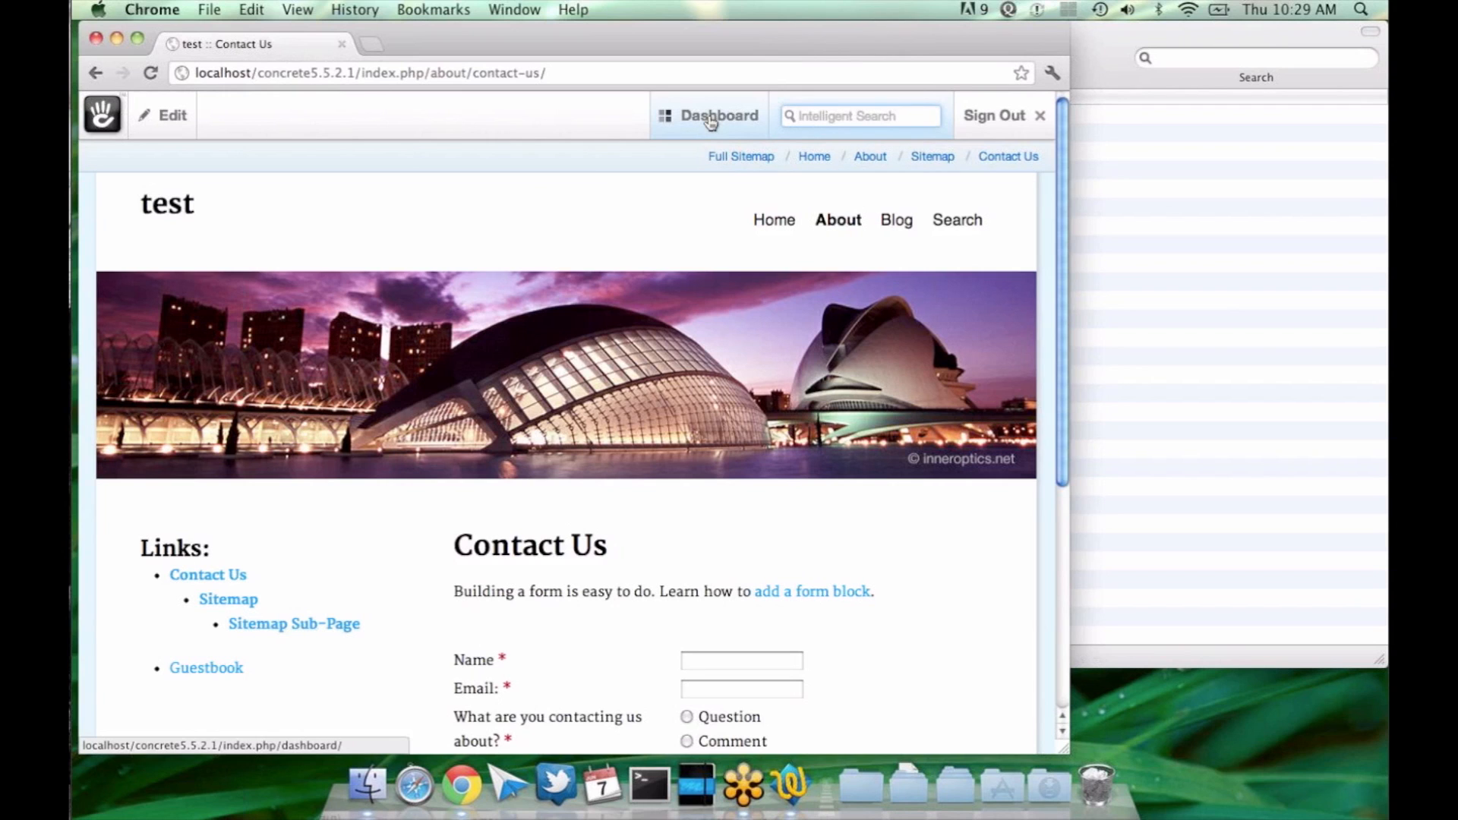
{"action": "mouse_move", "coordinate": [710, 122]}
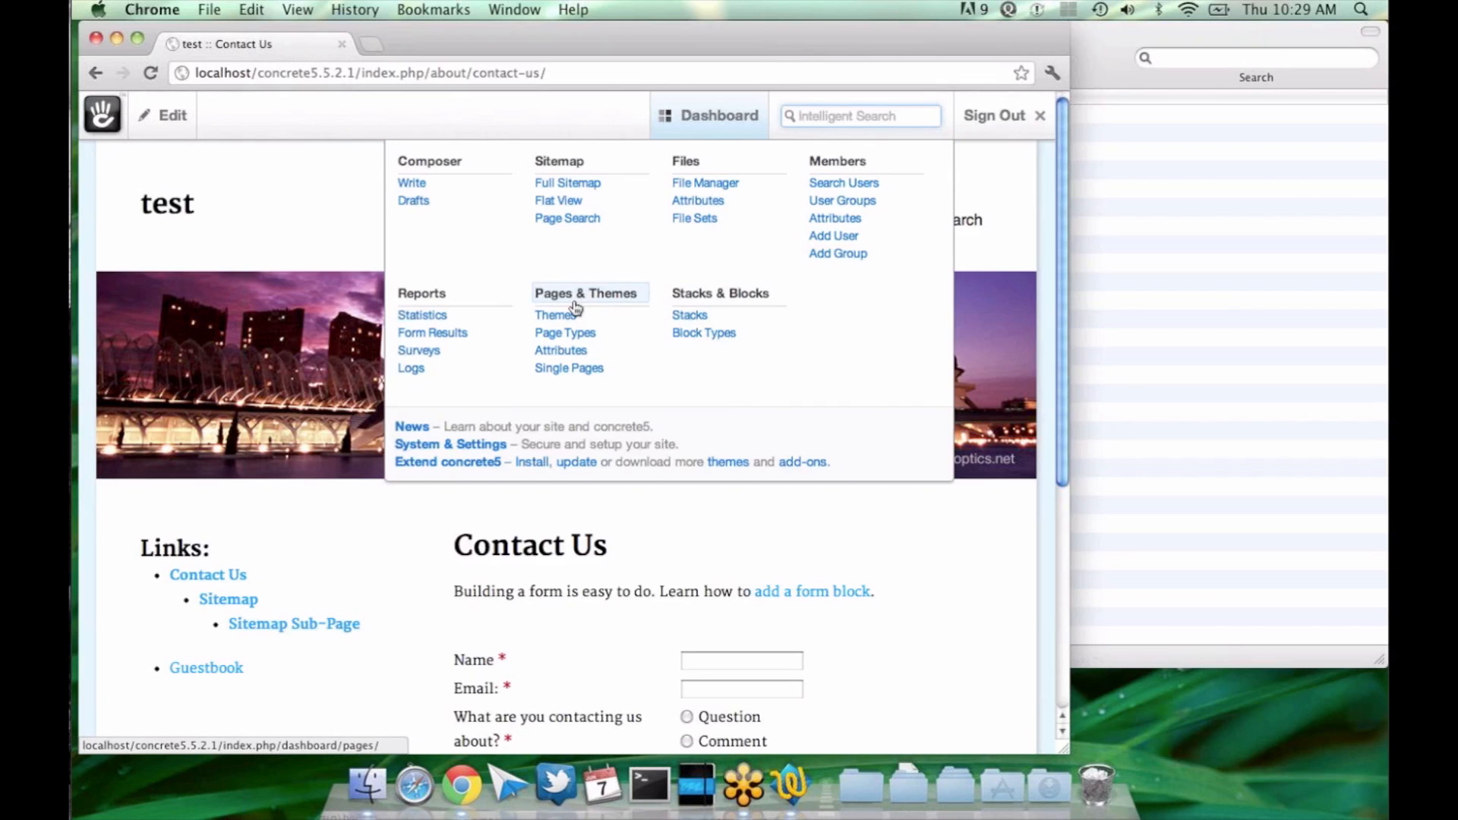
{"action": "left_click", "coordinate": [576, 353]}
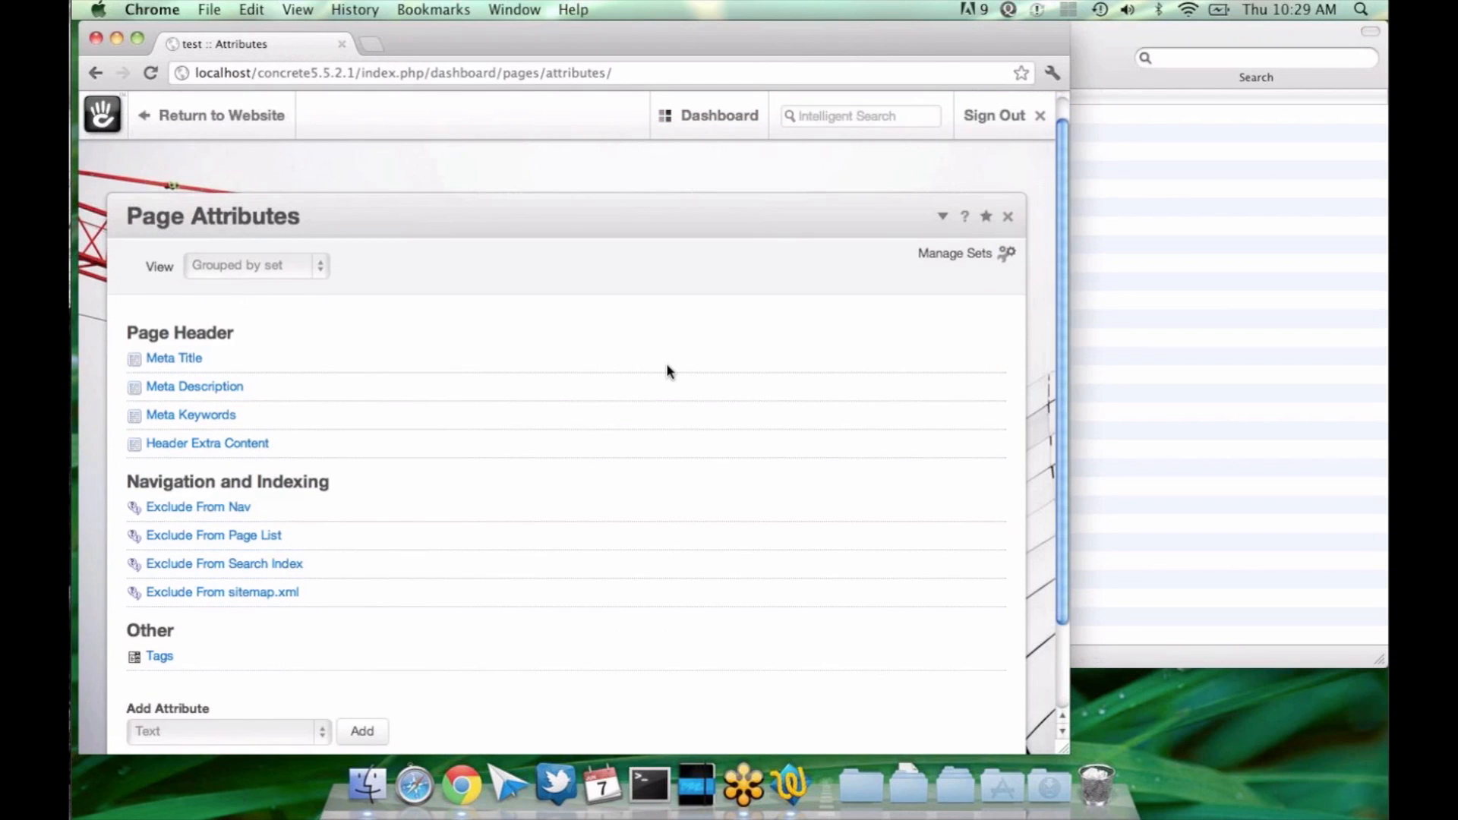
Step: Start a new Checkbox page attribute and give it the handle replace_link_with_first_in_nav
{"action": "scroll", "coordinate": [666, 368], "scroll_direction": "down", "scroll_amount": 2}
{"action": "left_click", "coordinate": [303, 668]}
{"action": "left_click", "coordinate": [309, 700]}
{"action": "left_click", "coordinate": [358, 670]}
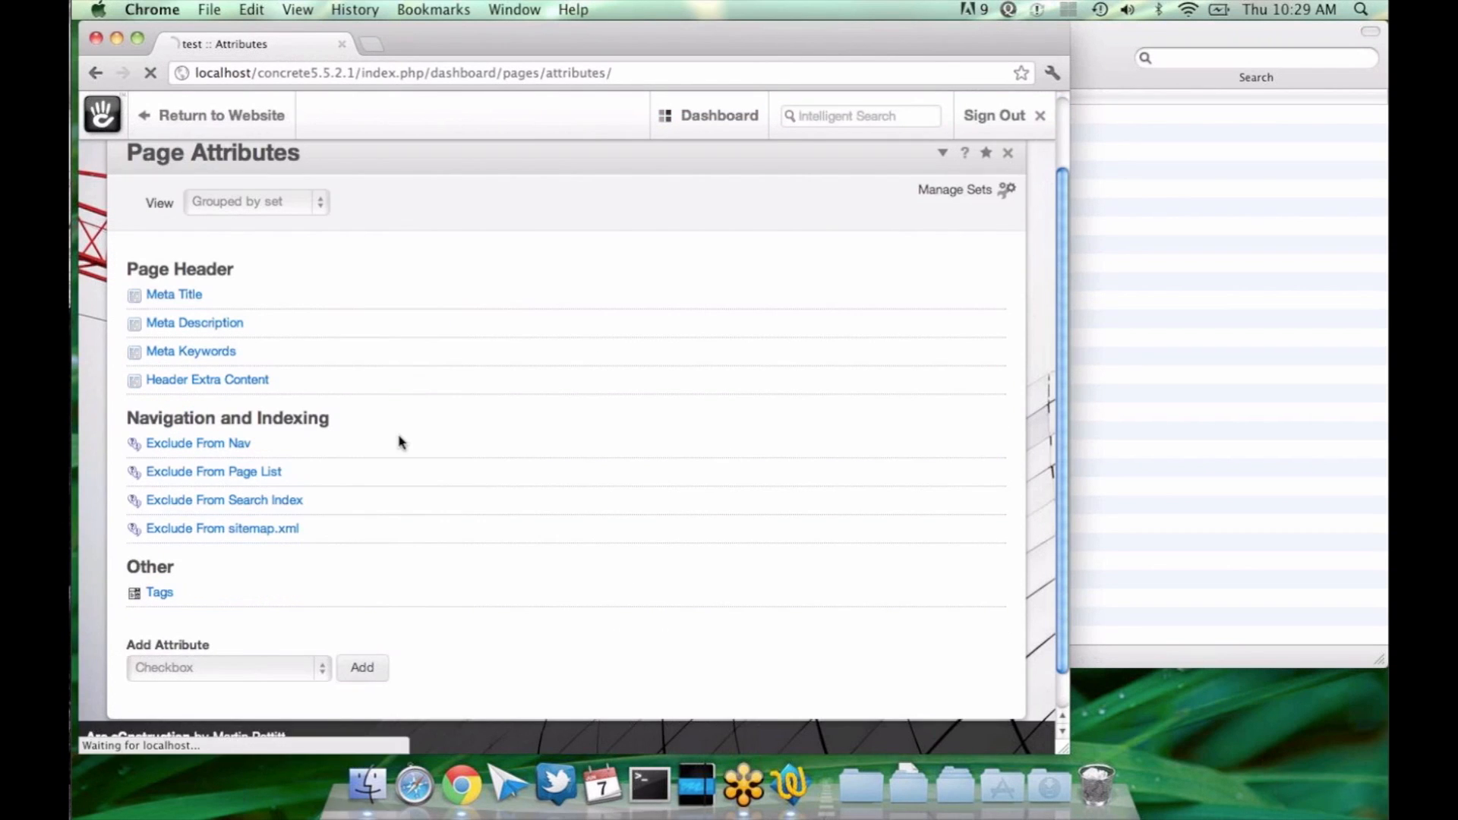
{"action": "left_click", "coordinate": [376, 335]}
{"action": "type", "text": "replace_li"}
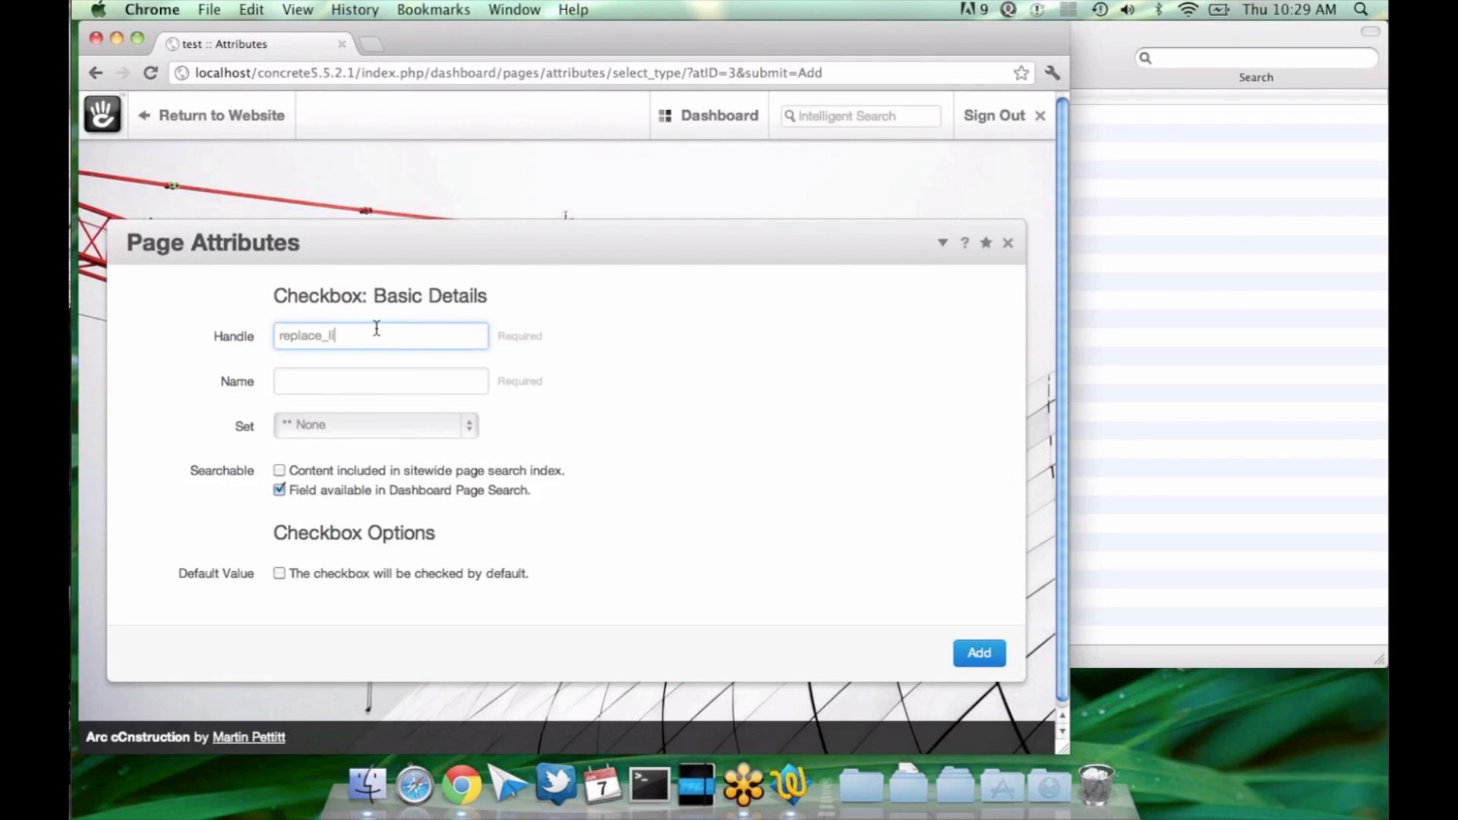
{"action": "type", "text": "nk_with_first_in_nav"}
{"action": "key", "text": "Tab"}
{"action": "left_click", "coordinate": [375, 328]}
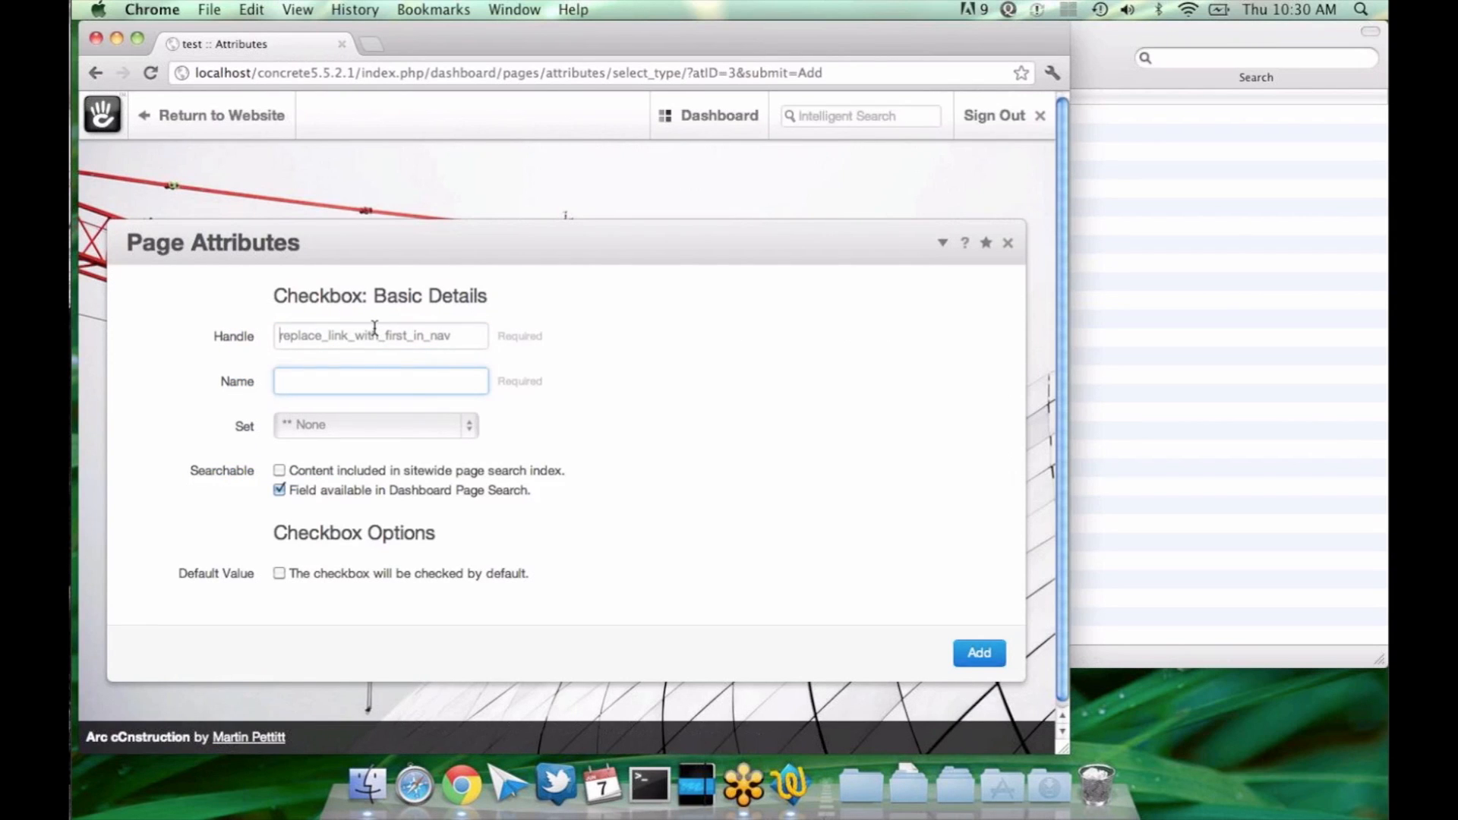
{"action": "key", "text": "super+a"}
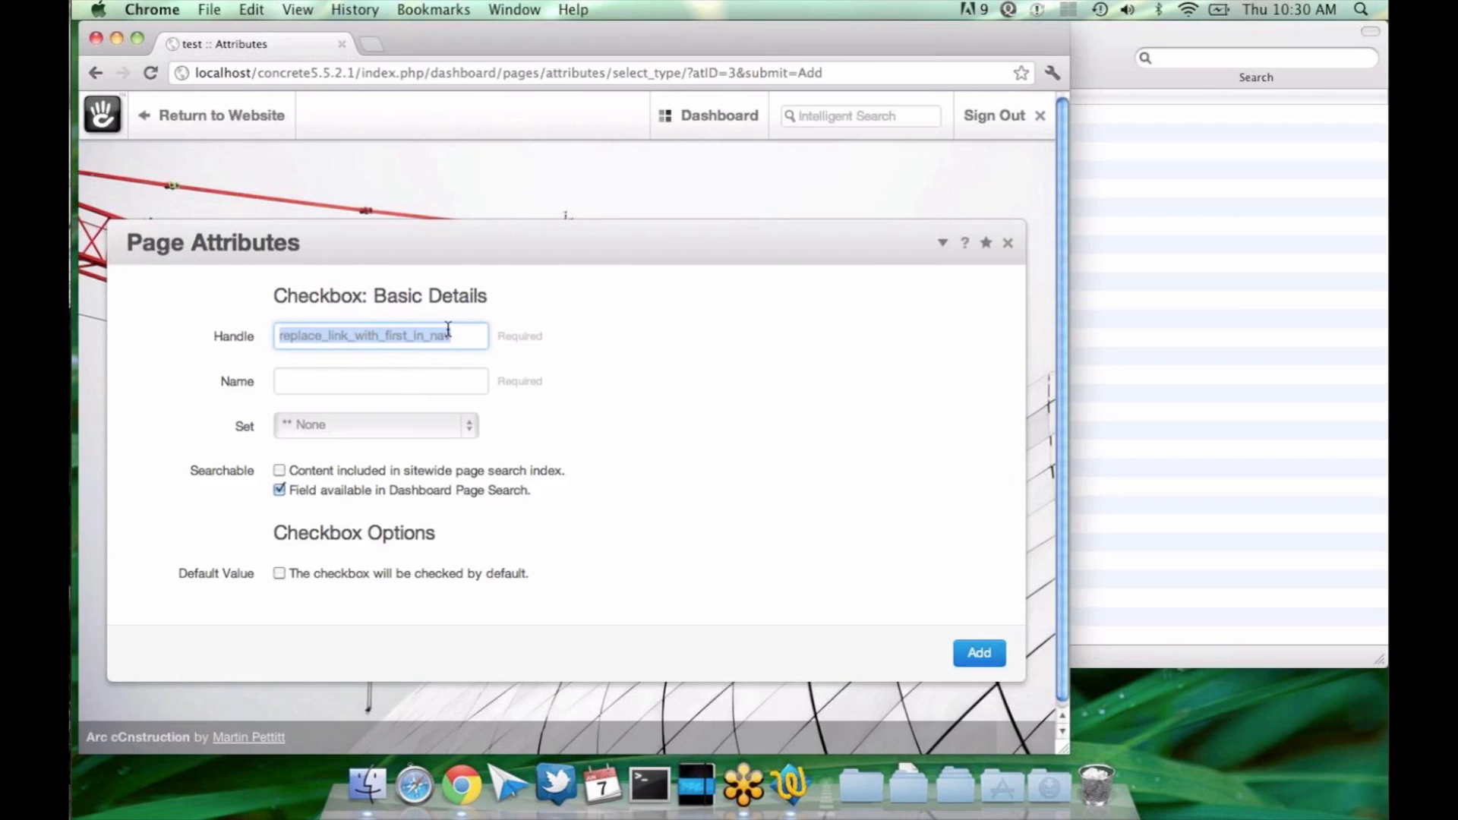
Step: Name the checkbox attribute Navigate to Child Page and add it to the page attributes
{"action": "left_click", "coordinate": [402, 376]}
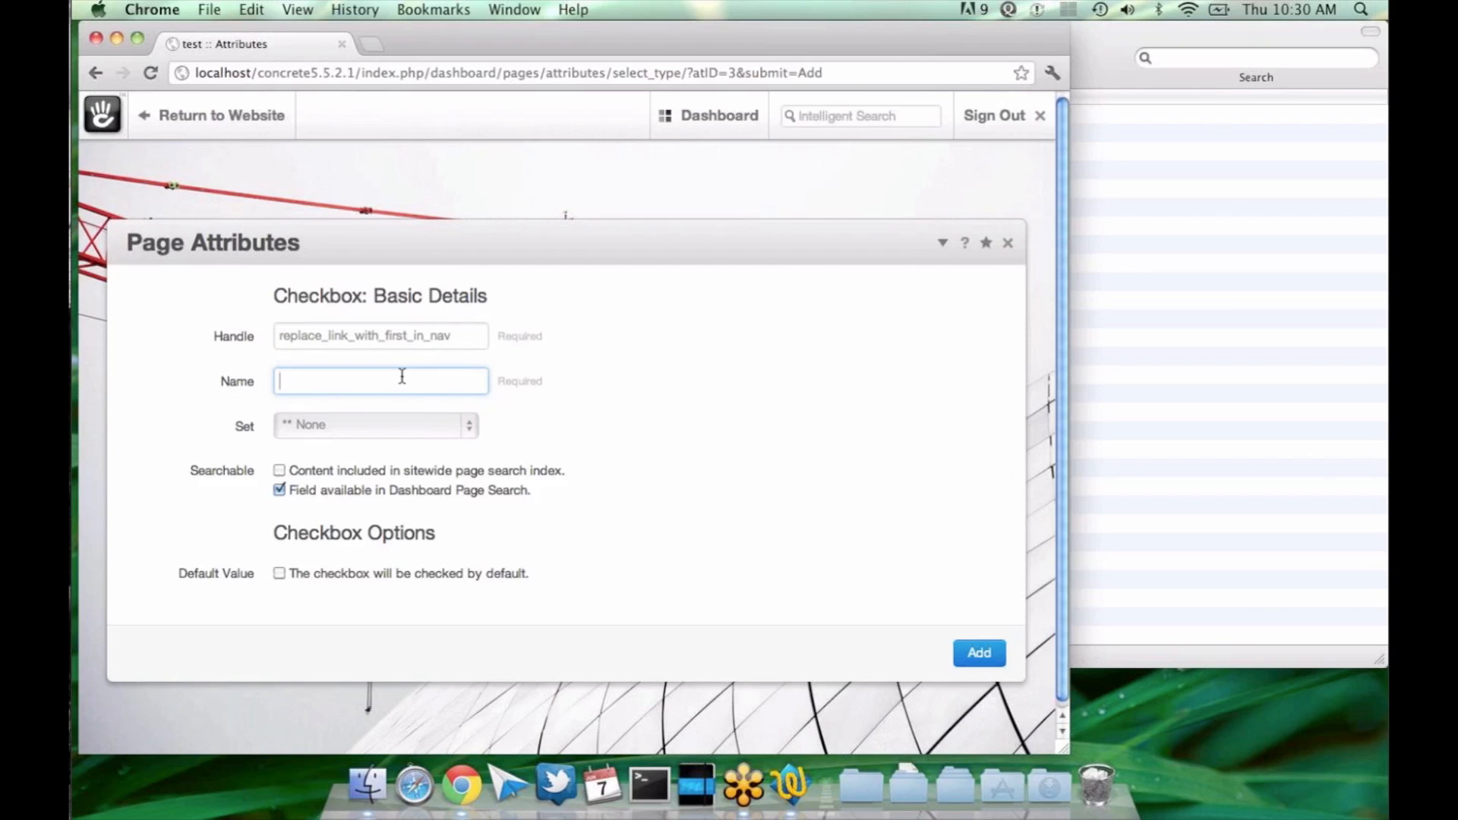
{"action": "type", "text": "Replace Link"}
{"action": "key", "text": "super+a"}
{"action": "type", "text": "Navigate to Child Page"}
{"action": "left_click", "coordinate": [421, 340]}
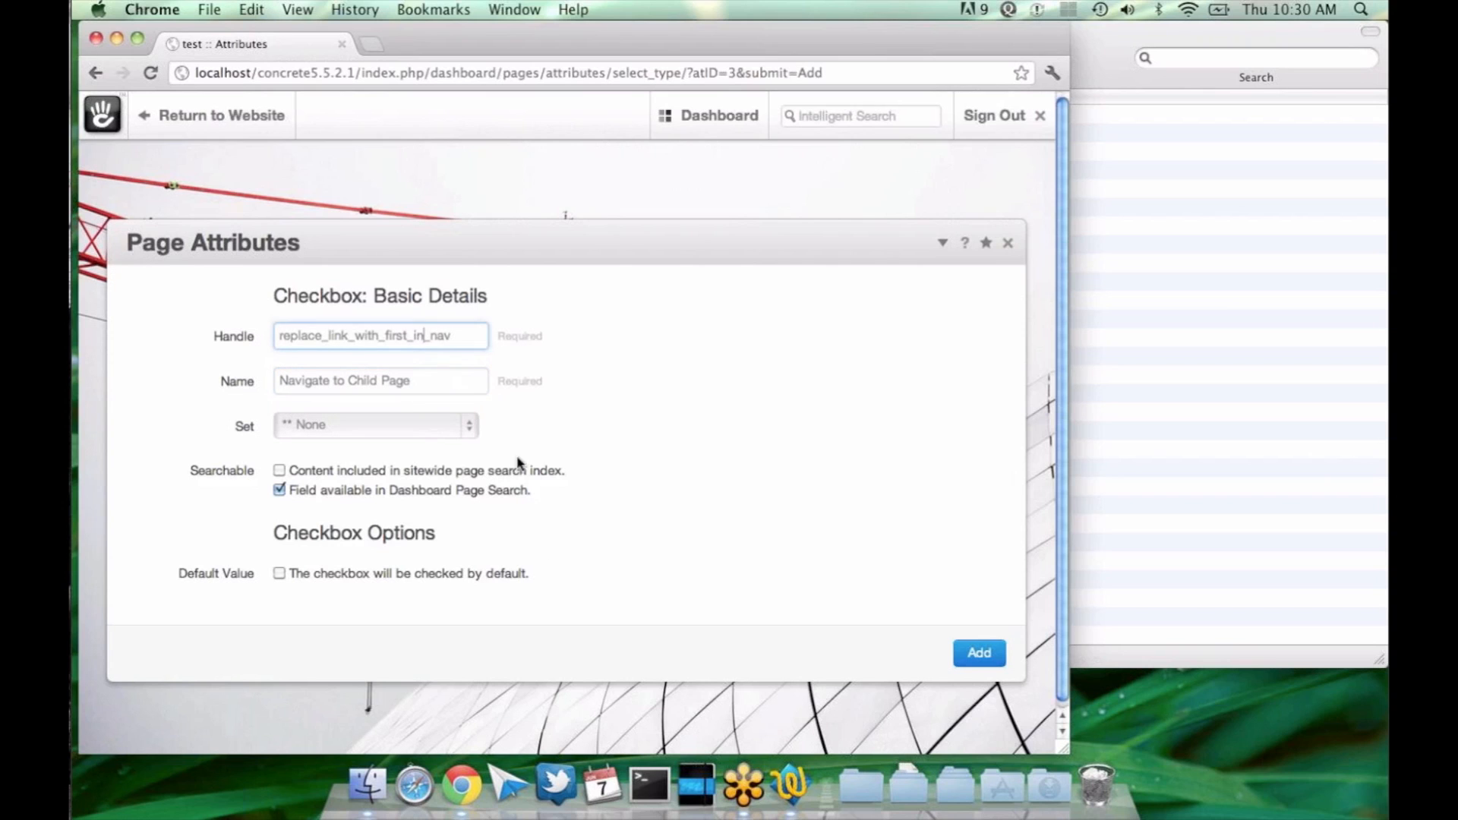
{"action": "left_click", "coordinate": [980, 655]}
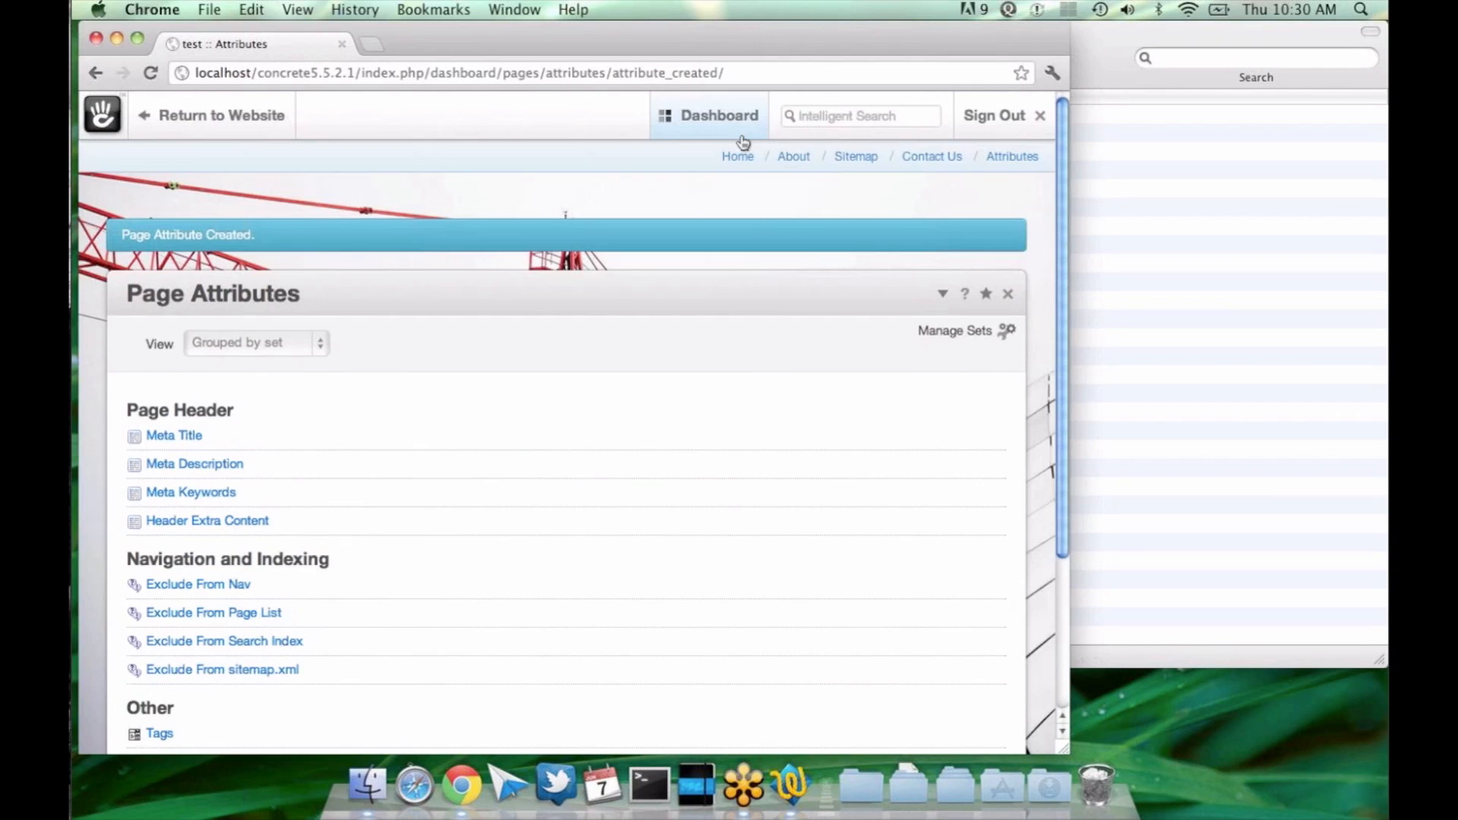
Step: Visit the Contact Us page from the full sitemap
{"action": "left_click", "coordinate": [555, 165]}
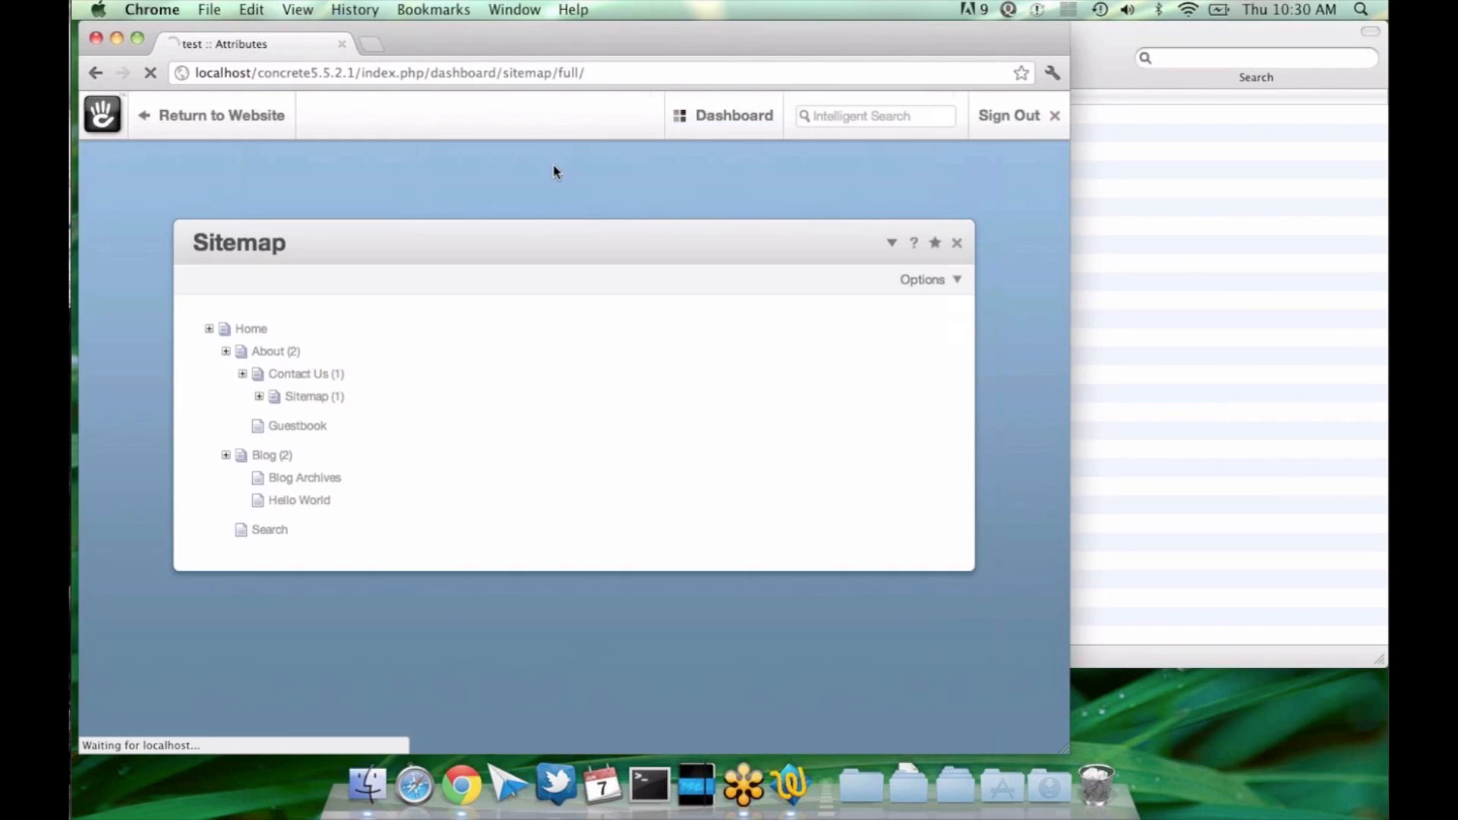
{"action": "left_click", "coordinate": [335, 372]}
{"action": "left_click", "coordinate": [309, 414]}
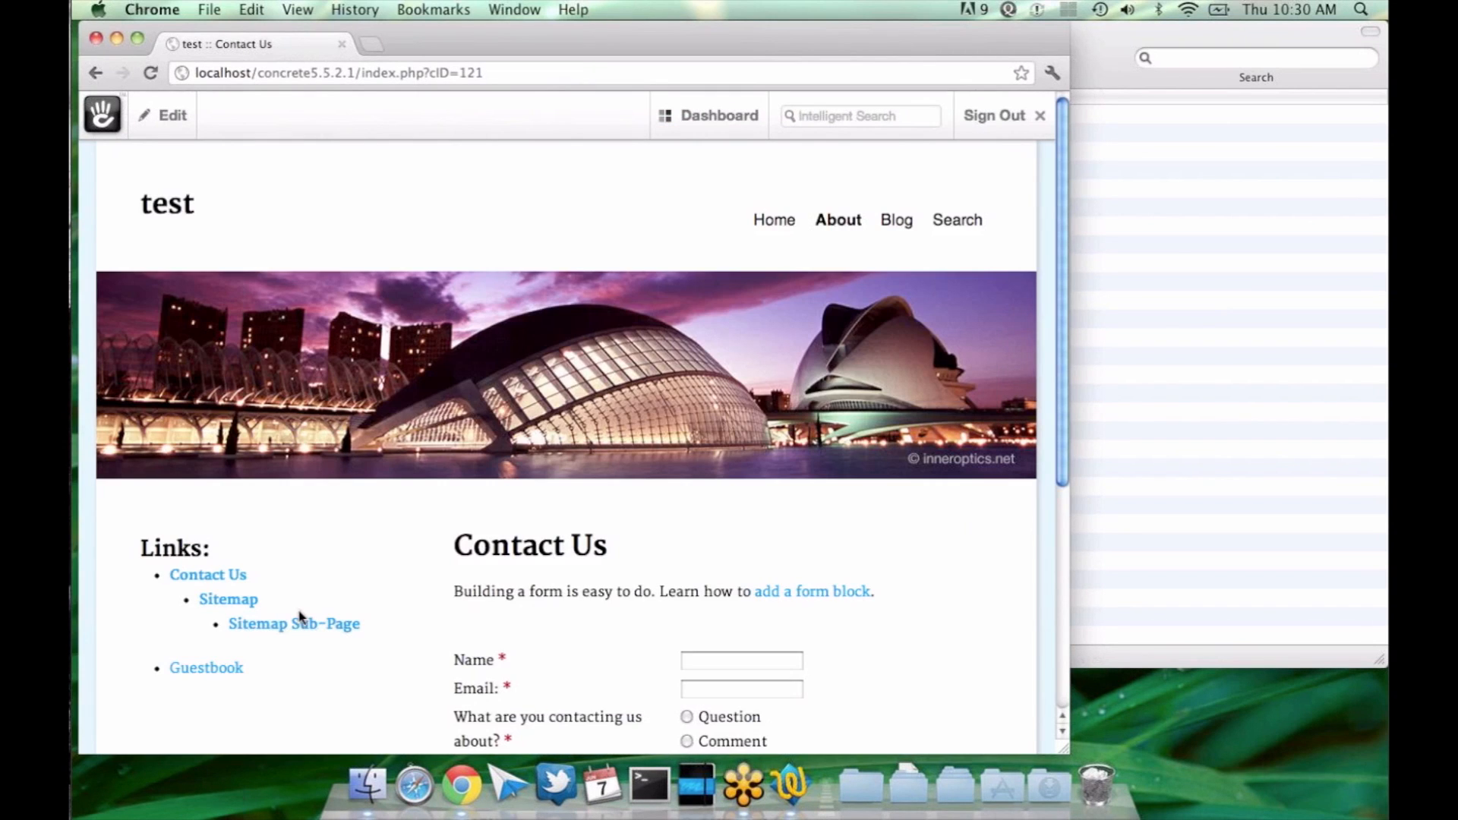
Step: Follow the Contact Us and Sitemap navigation links back and forth to check which page each one opens, finishing on Contact Us
{"action": "left_click", "coordinate": [250, 604]}
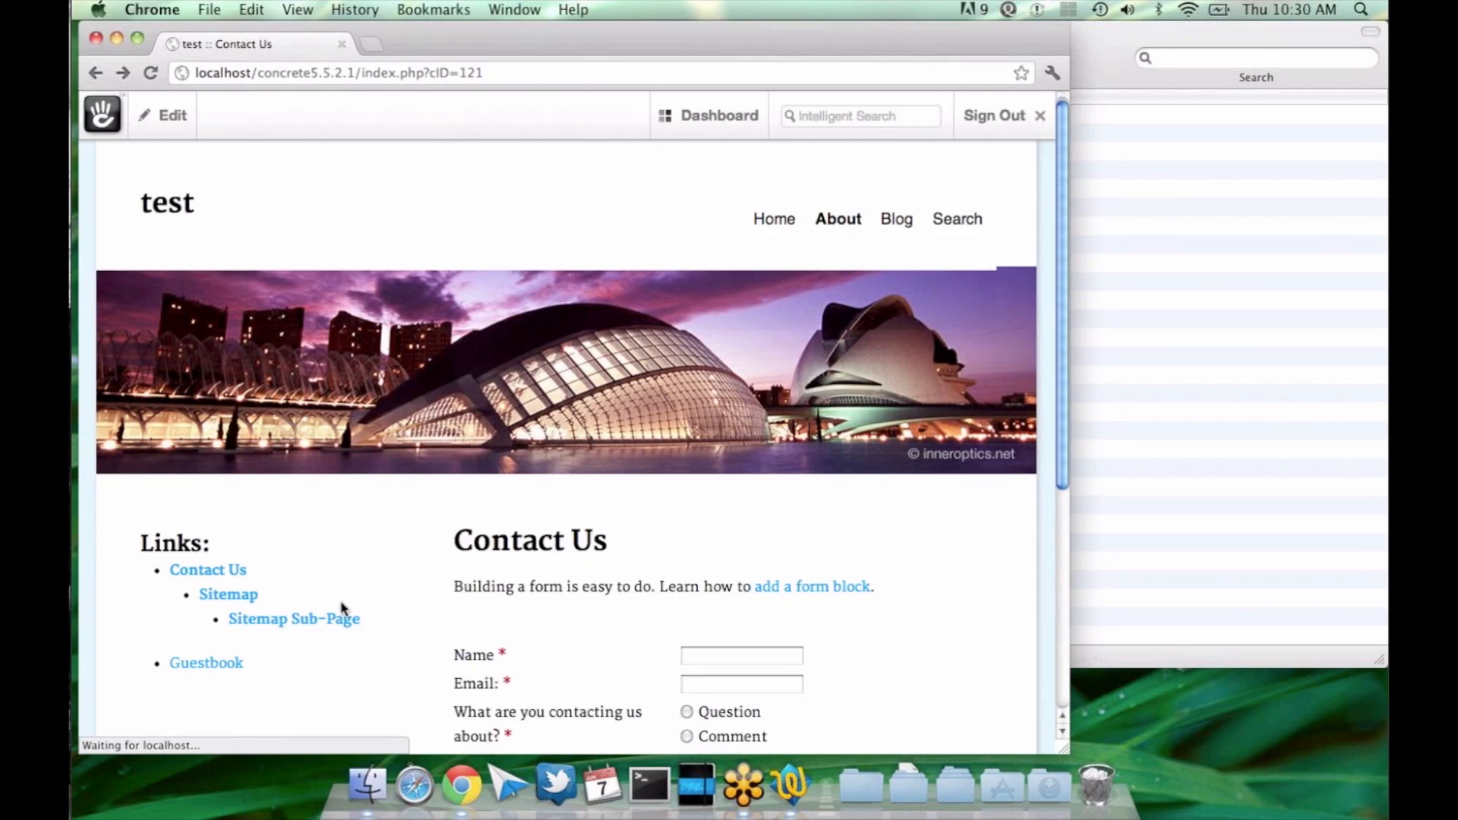
{"action": "scroll", "coordinate": [276, 441], "scroll_direction": "down", "scroll_amount": 3}
{"action": "left_click", "coordinate": [219, 390]}
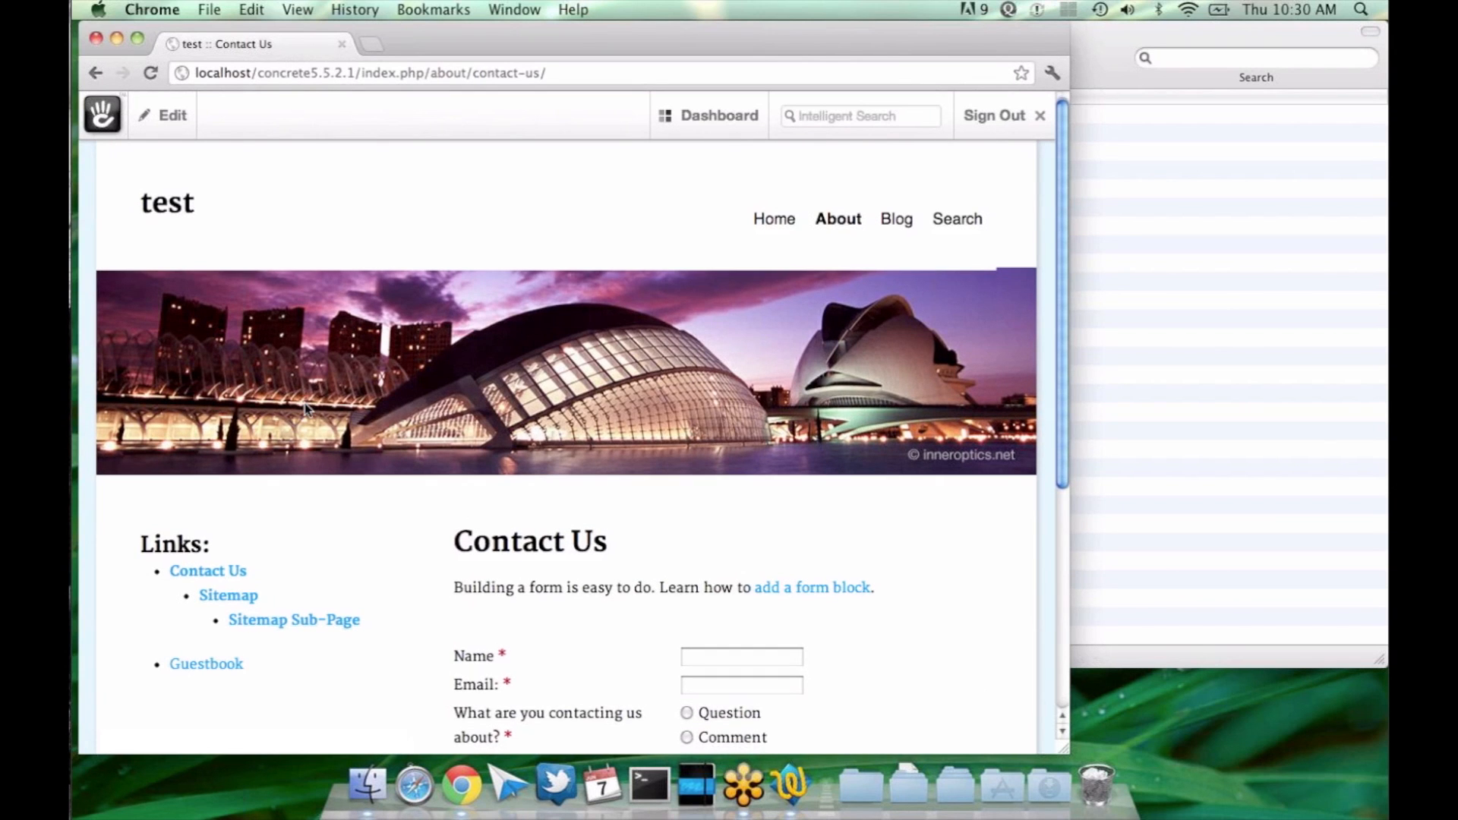
{"action": "scroll", "coordinate": [304, 409], "scroll_direction": "down", "scroll_amount": 3}
{"action": "left_click", "coordinate": [248, 482]}
{"action": "key", "text": "super+bracketleft"}
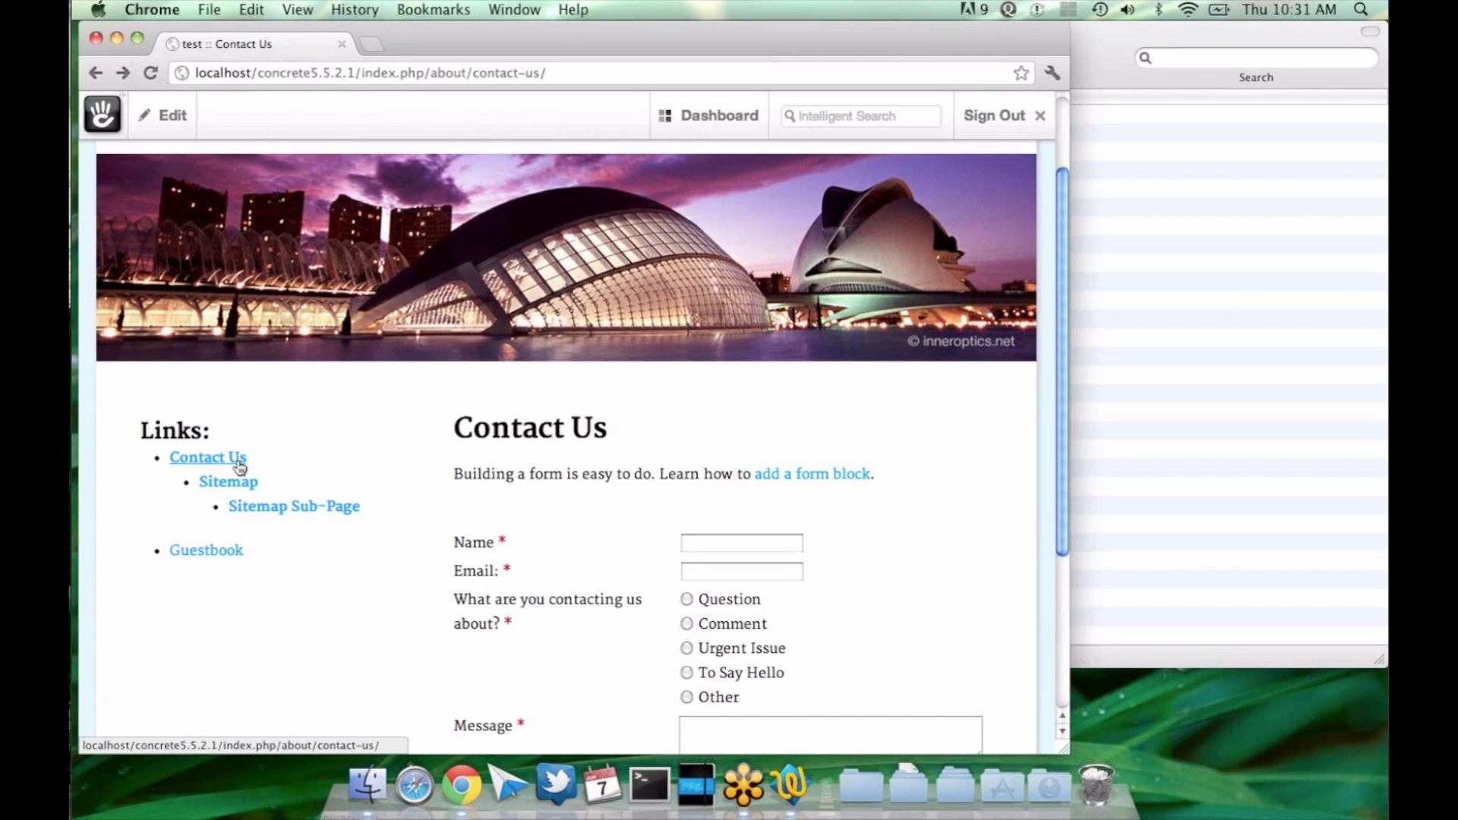
{"action": "left_click", "coordinate": [239, 463]}
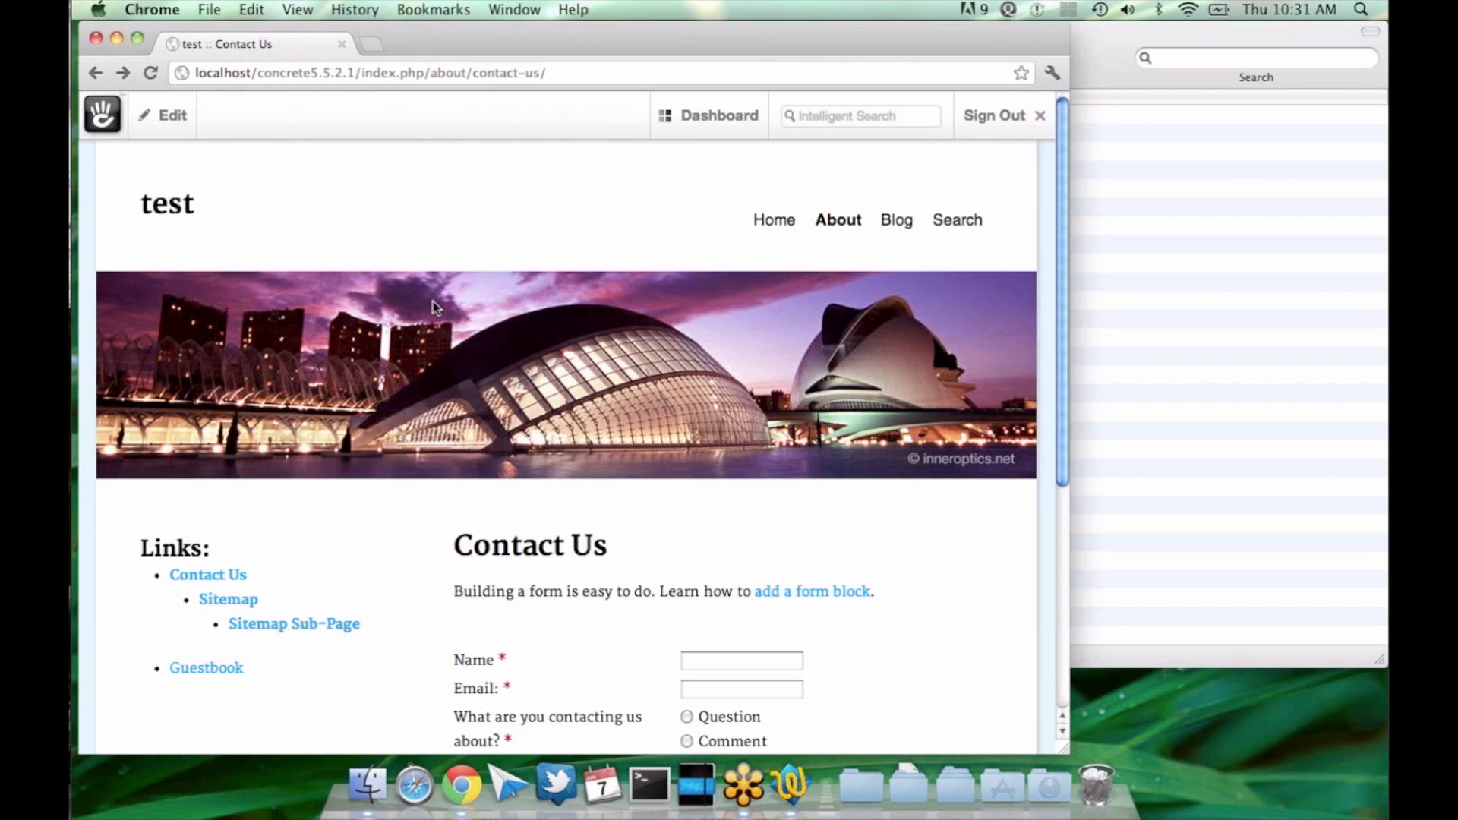
{"action": "left_click", "coordinate": [228, 600]}
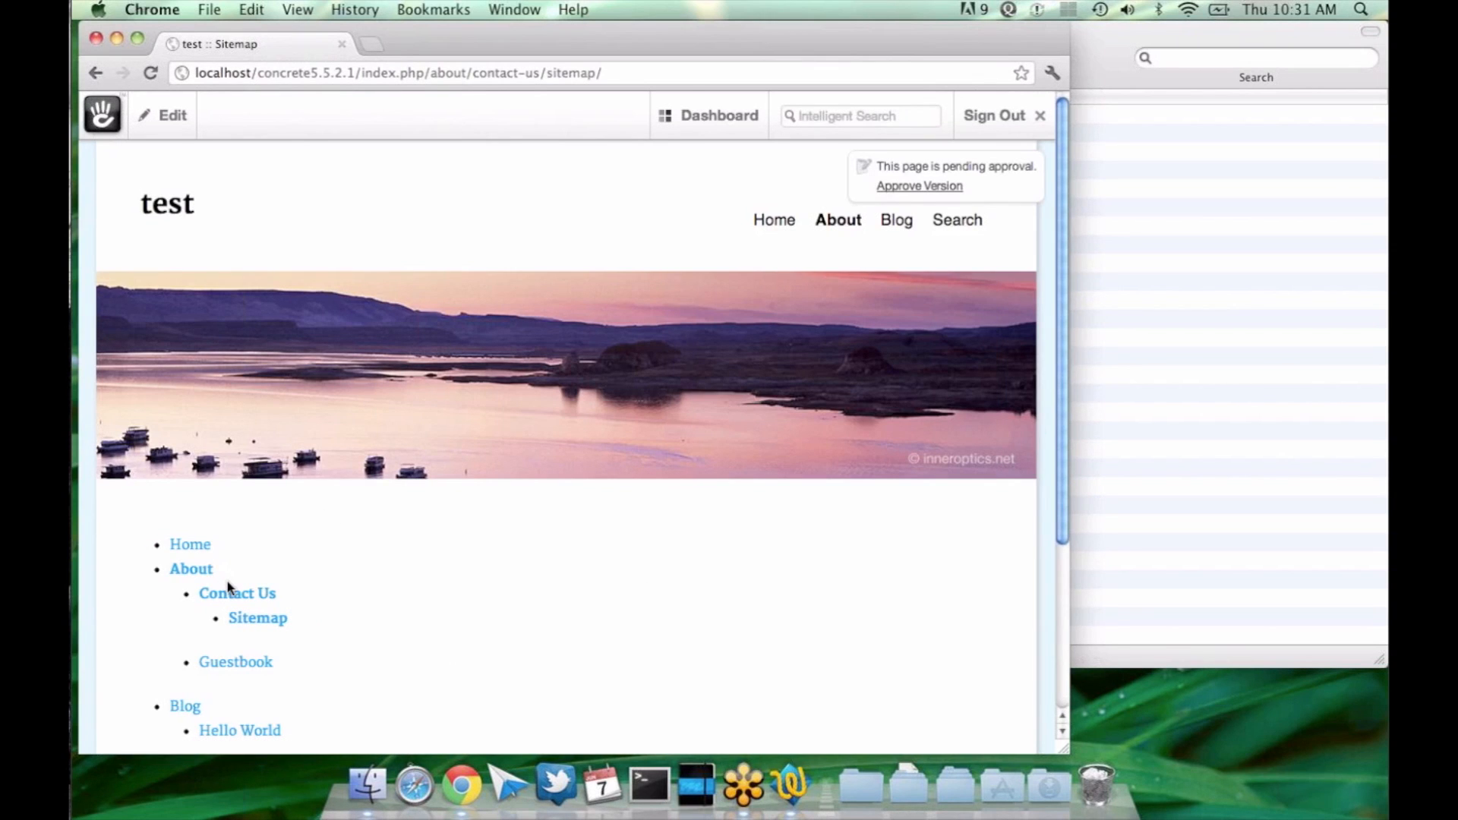
{"action": "left_click", "coordinate": [258, 542]}
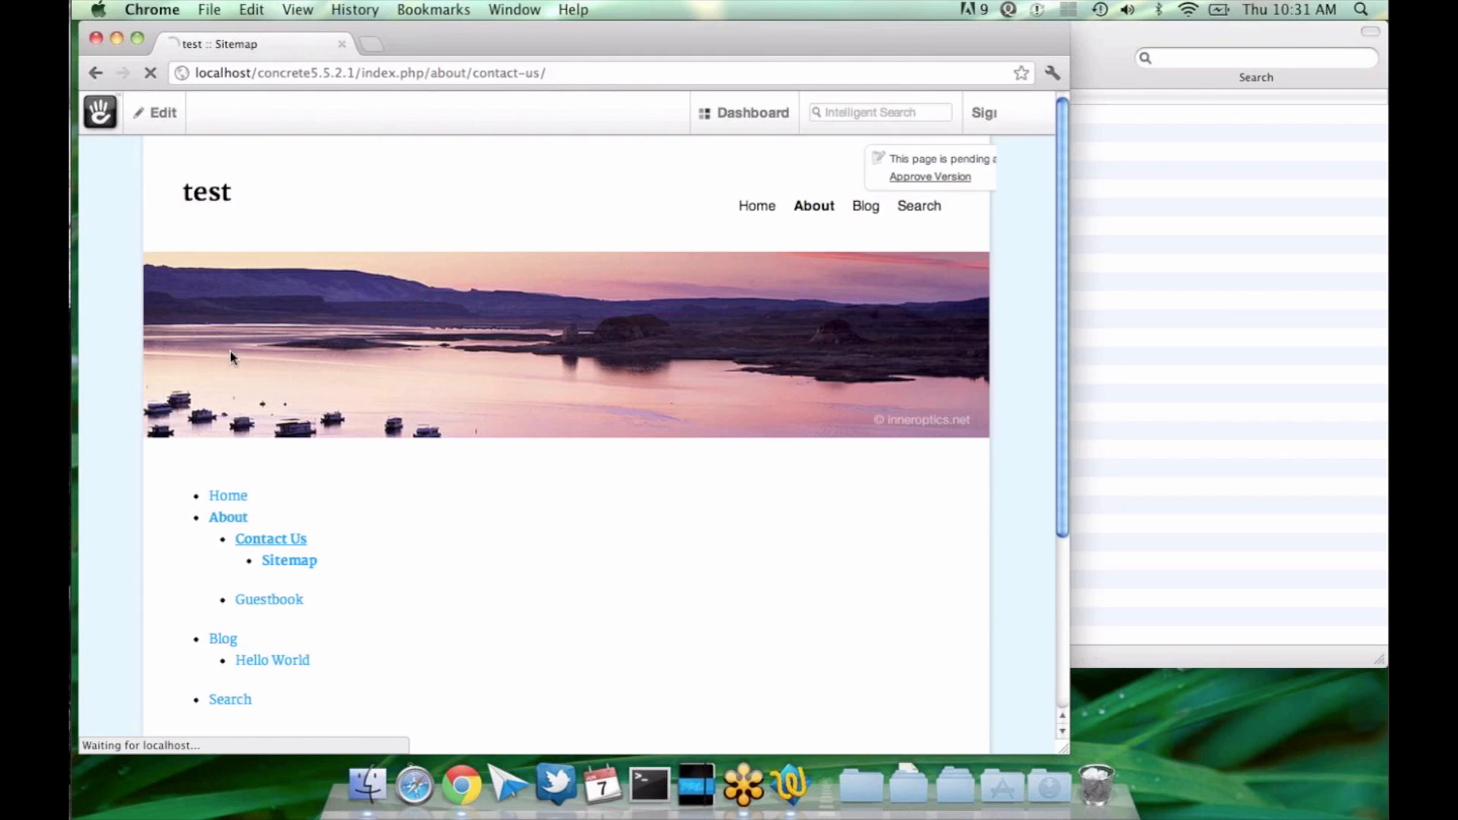
Step: Assign the Navigate to Child Page custom attribute to the Contact Us page, set it to Yes, and save the page properties
{"action": "left_click", "coordinate": [180, 111]}
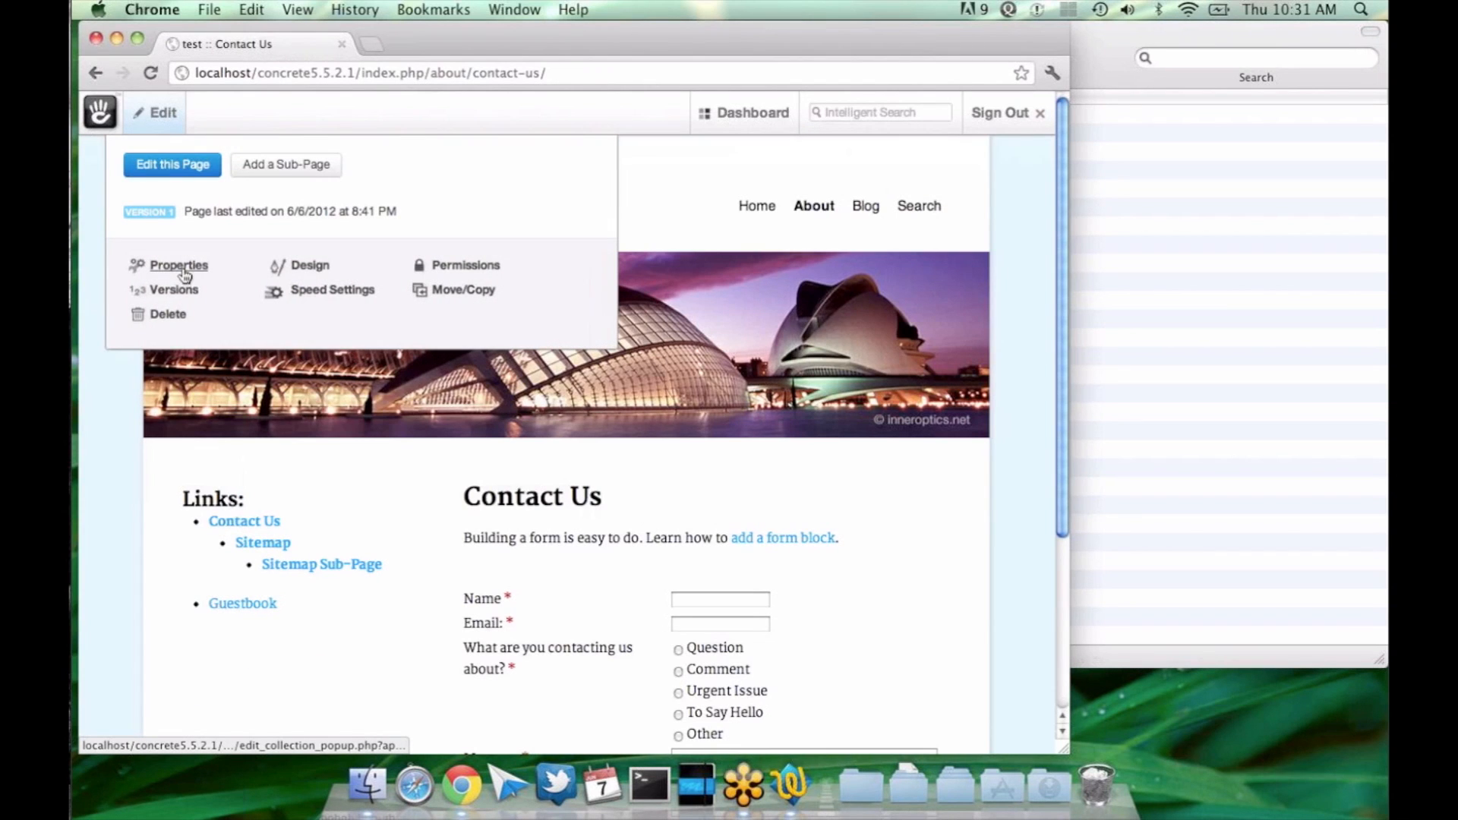
{"action": "left_click", "coordinate": [183, 271]}
{"action": "left_click", "coordinate": [480, 306]}
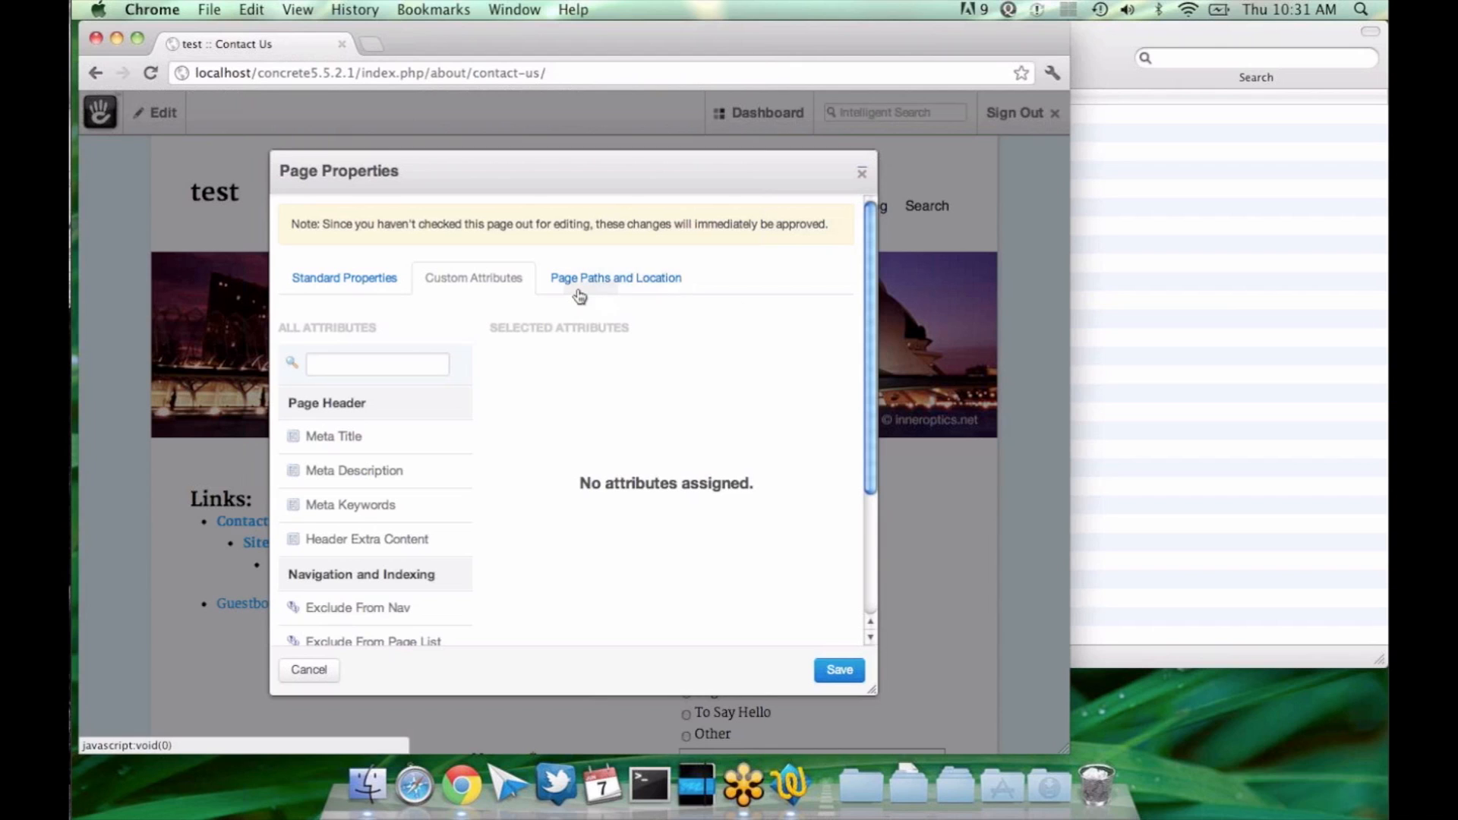
{"action": "scroll", "coordinate": [603, 472], "scroll_direction": "down", "scroll_amount": 5}
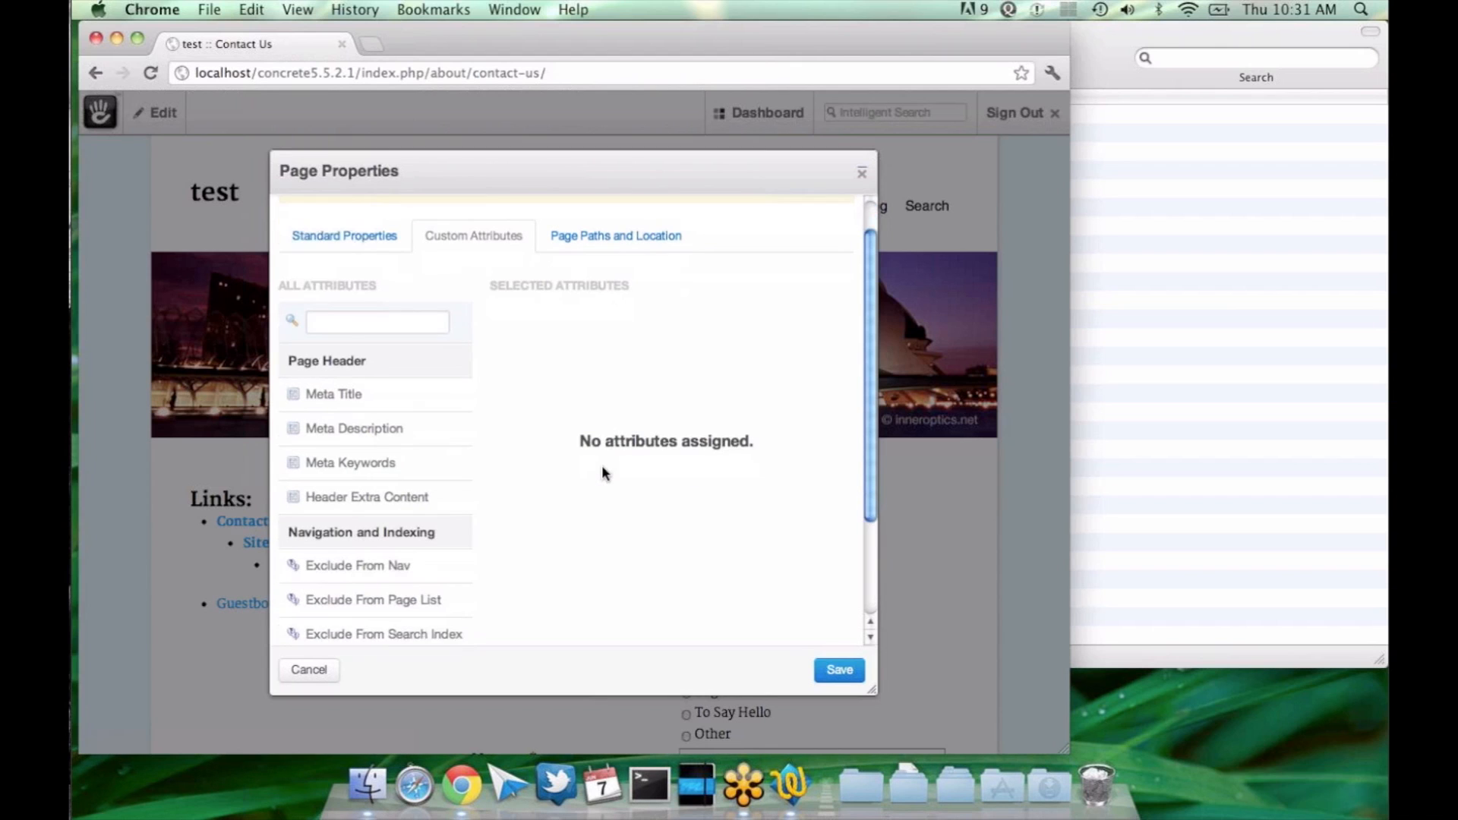
{"action": "scroll", "coordinate": [602, 472], "scroll_direction": "up", "scroll_amount": 5}
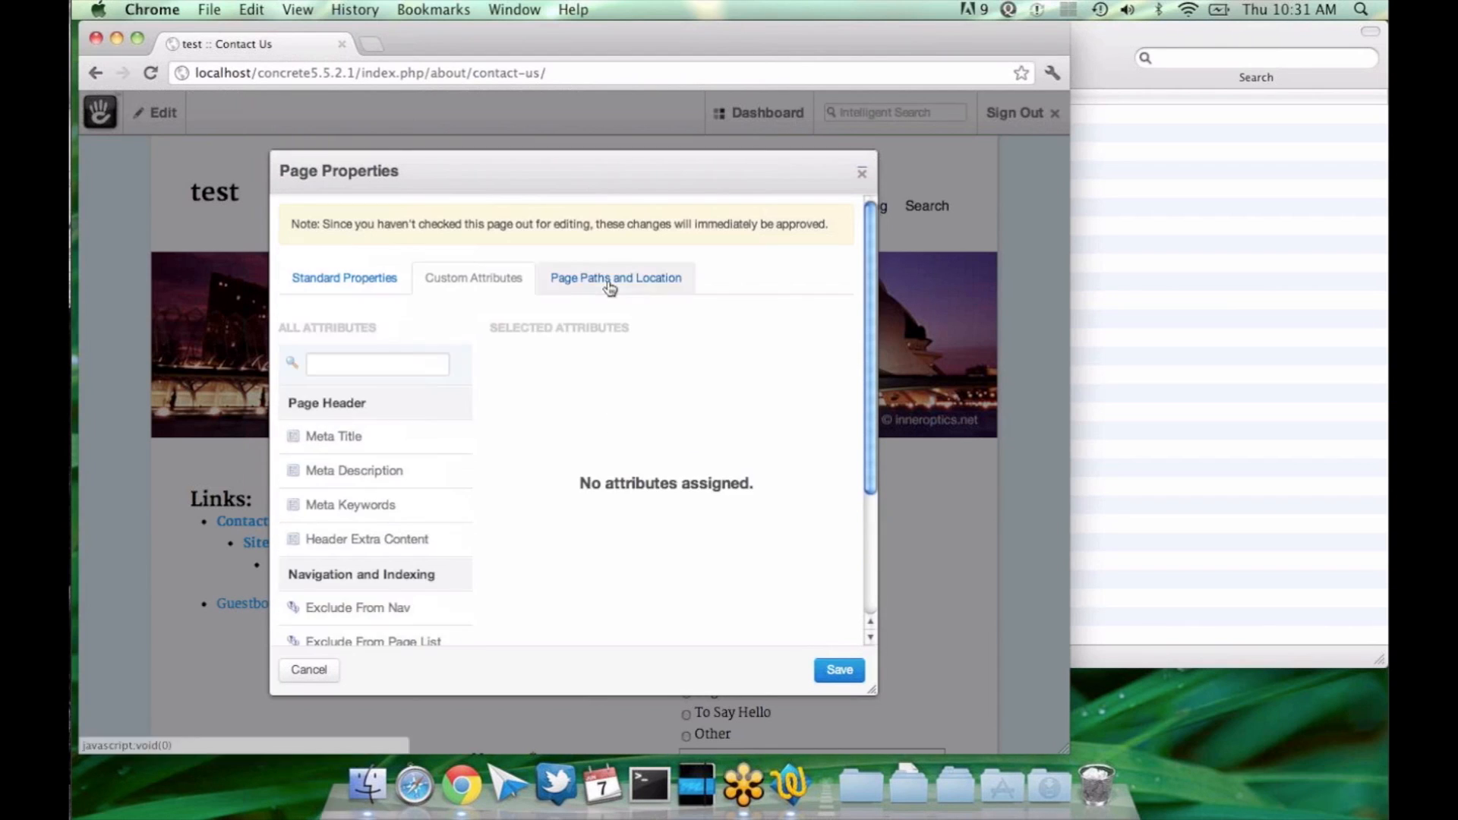
{"action": "scroll", "coordinate": [471, 531], "scroll_direction": "down", "scroll_amount": 5}
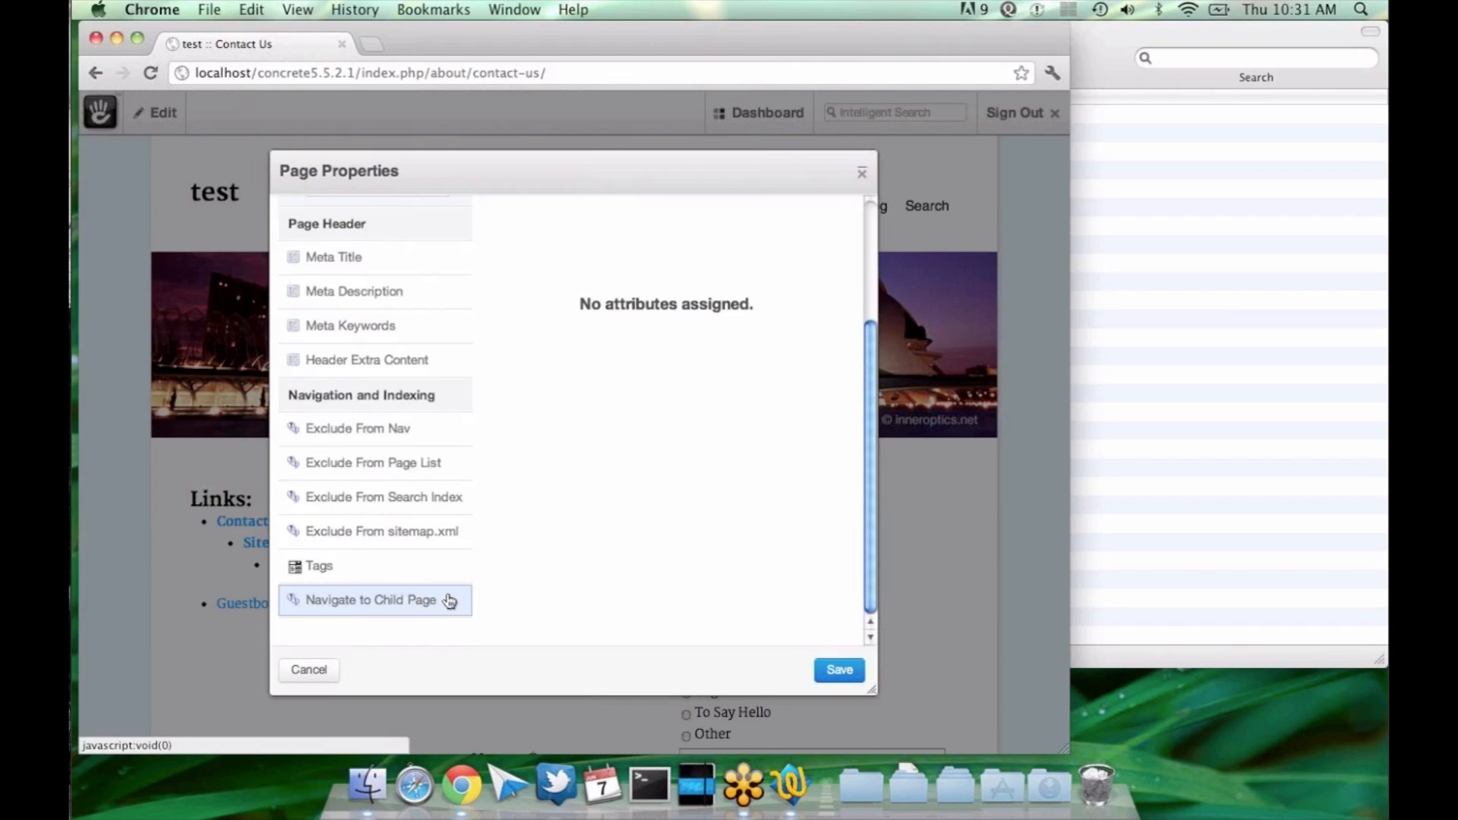
{"action": "left_click", "coordinate": [450, 602]}
{"action": "scroll", "coordinate": [524, 501], "scroll_direction": "up", "scroll_amount": 5}
{"action": "left_click", "coordinate": [512, 385]}
{"action": "left_click", "coordinate": [826, 672]}
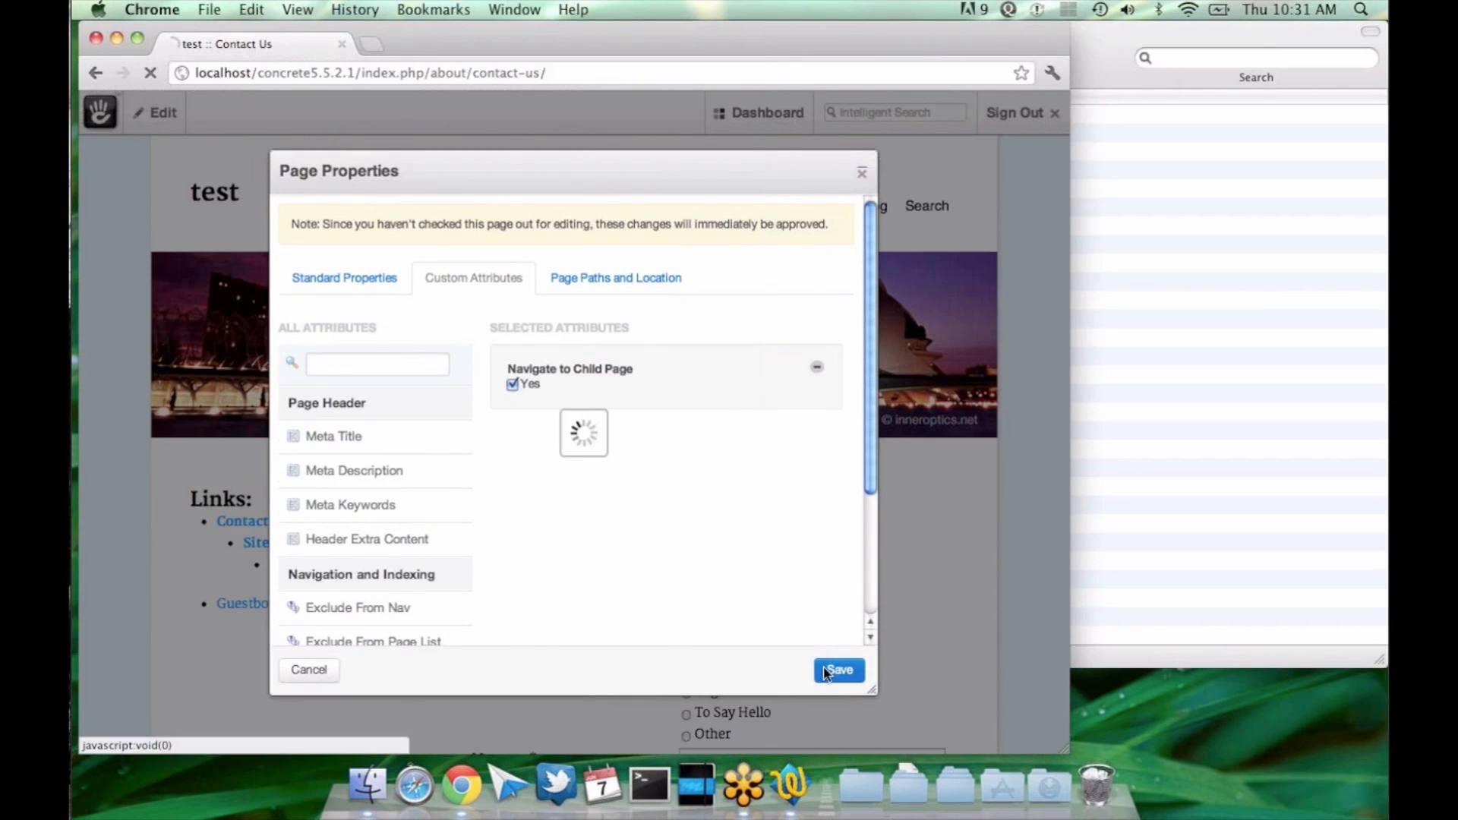
Step: Reload Contact Us and test where the Contact Us links lead from its own page, the Sitemap page and the About page
{"action": "key", "text": "super+r"}
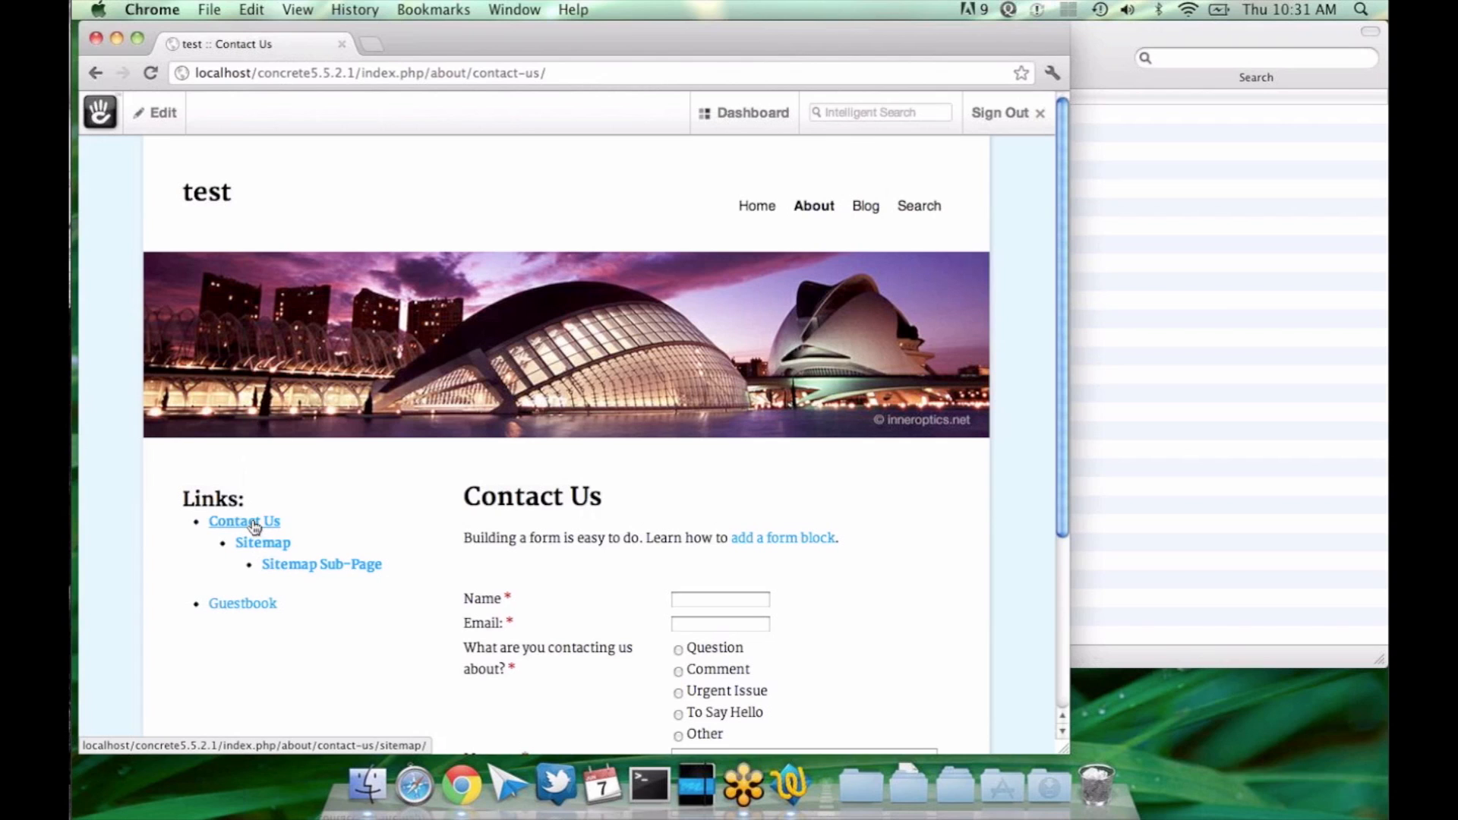
{"action": "left_click", "coordinate": [254, 524]}
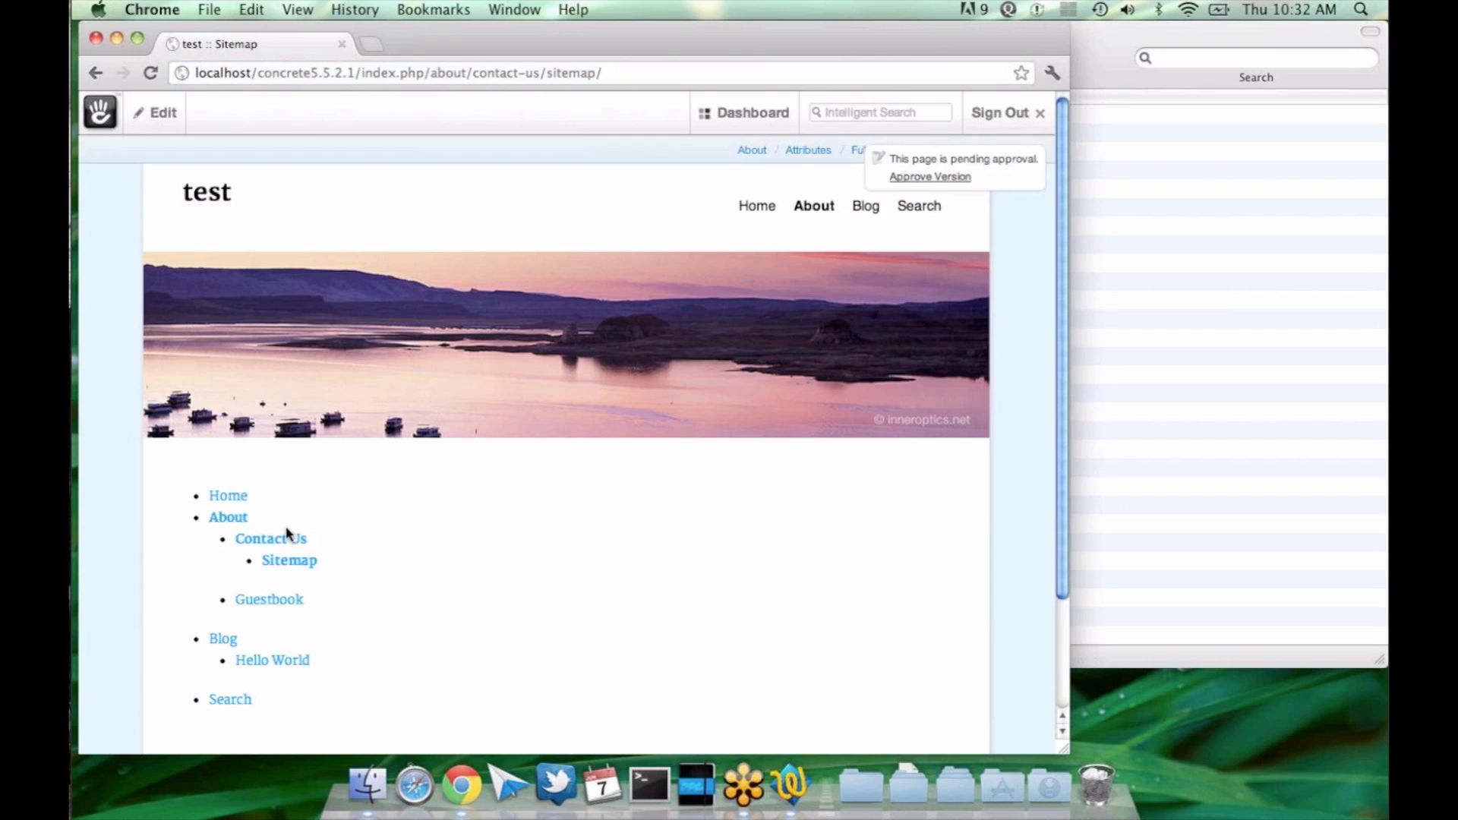
{"action": "left_click", "coordinate": [293, 560]}
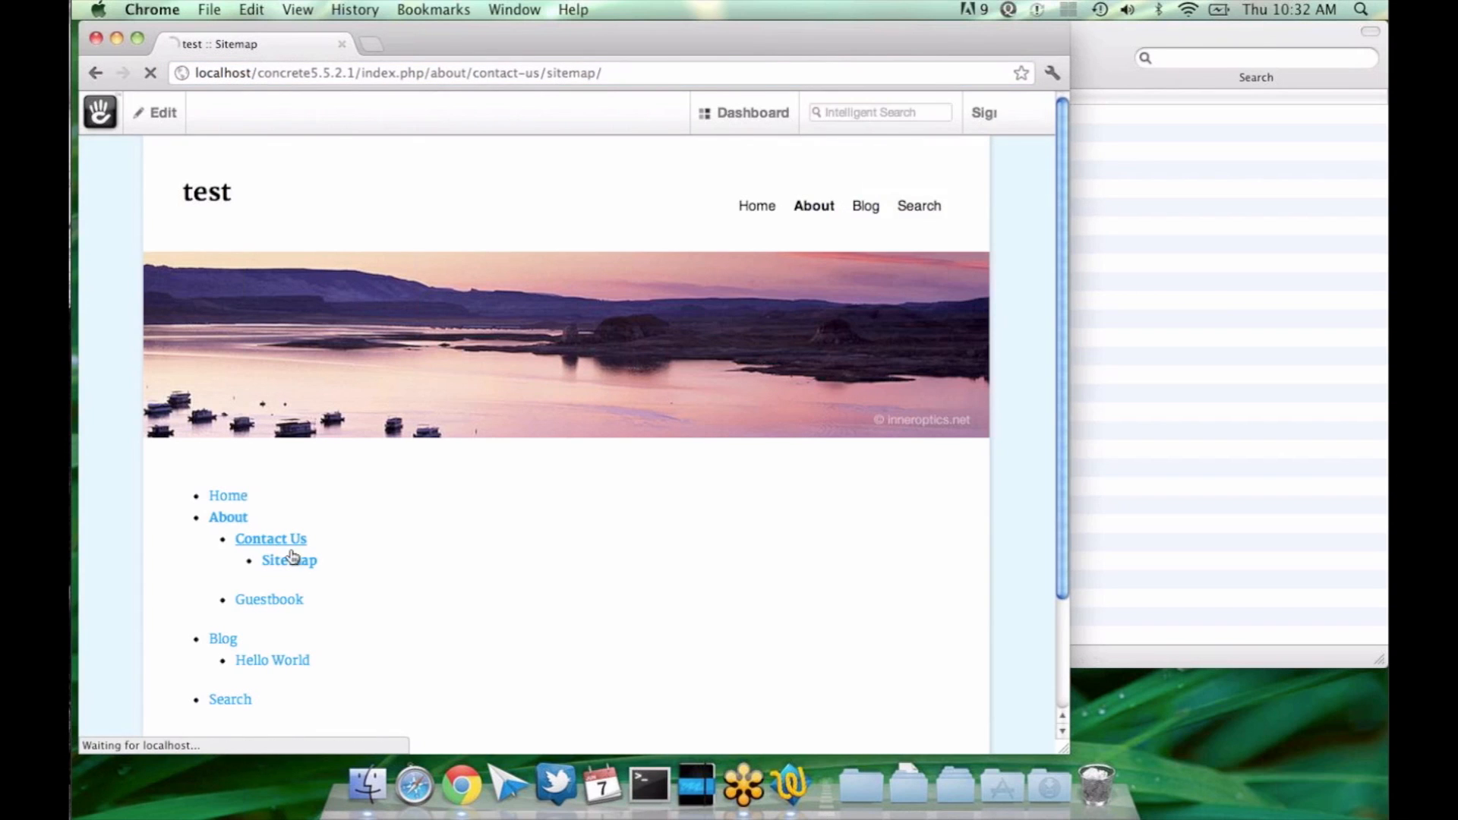
{"action": "left_click", "coordinate": [235, 516]}
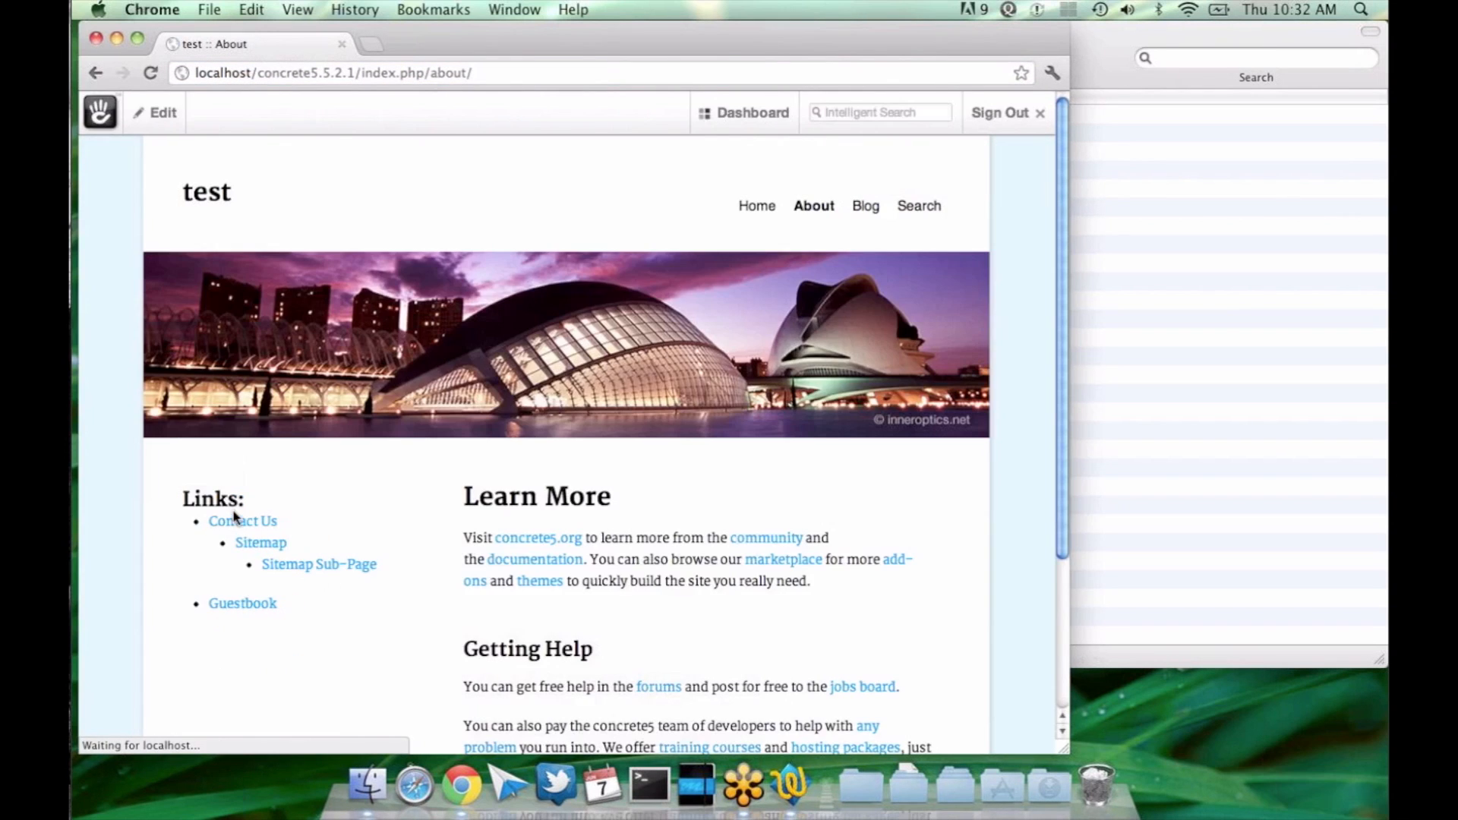
{"action": "left_click", "coordinate": [262, 545]}
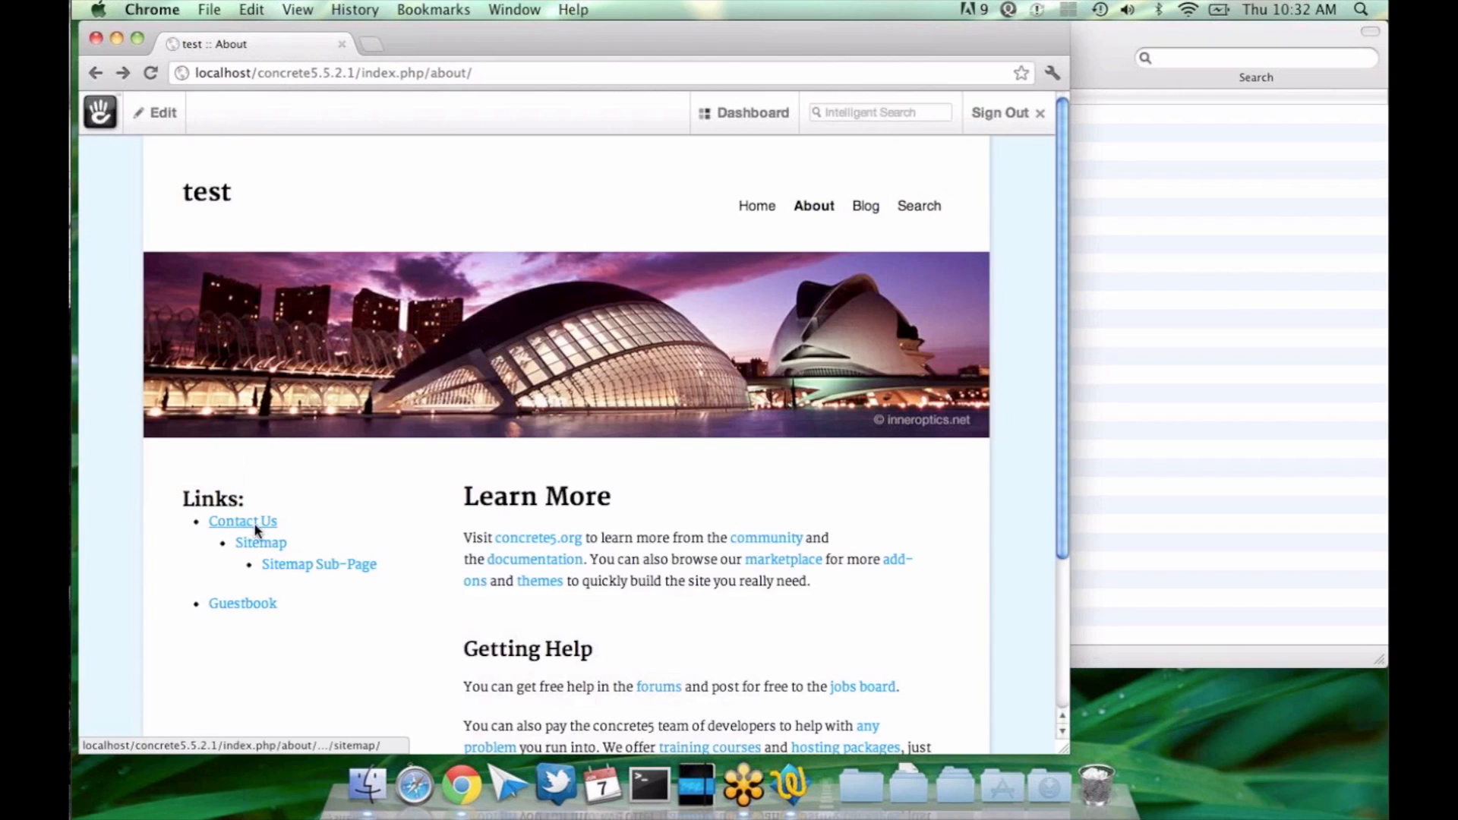
{"action": "left_click", "coordinate": [262, 544]}
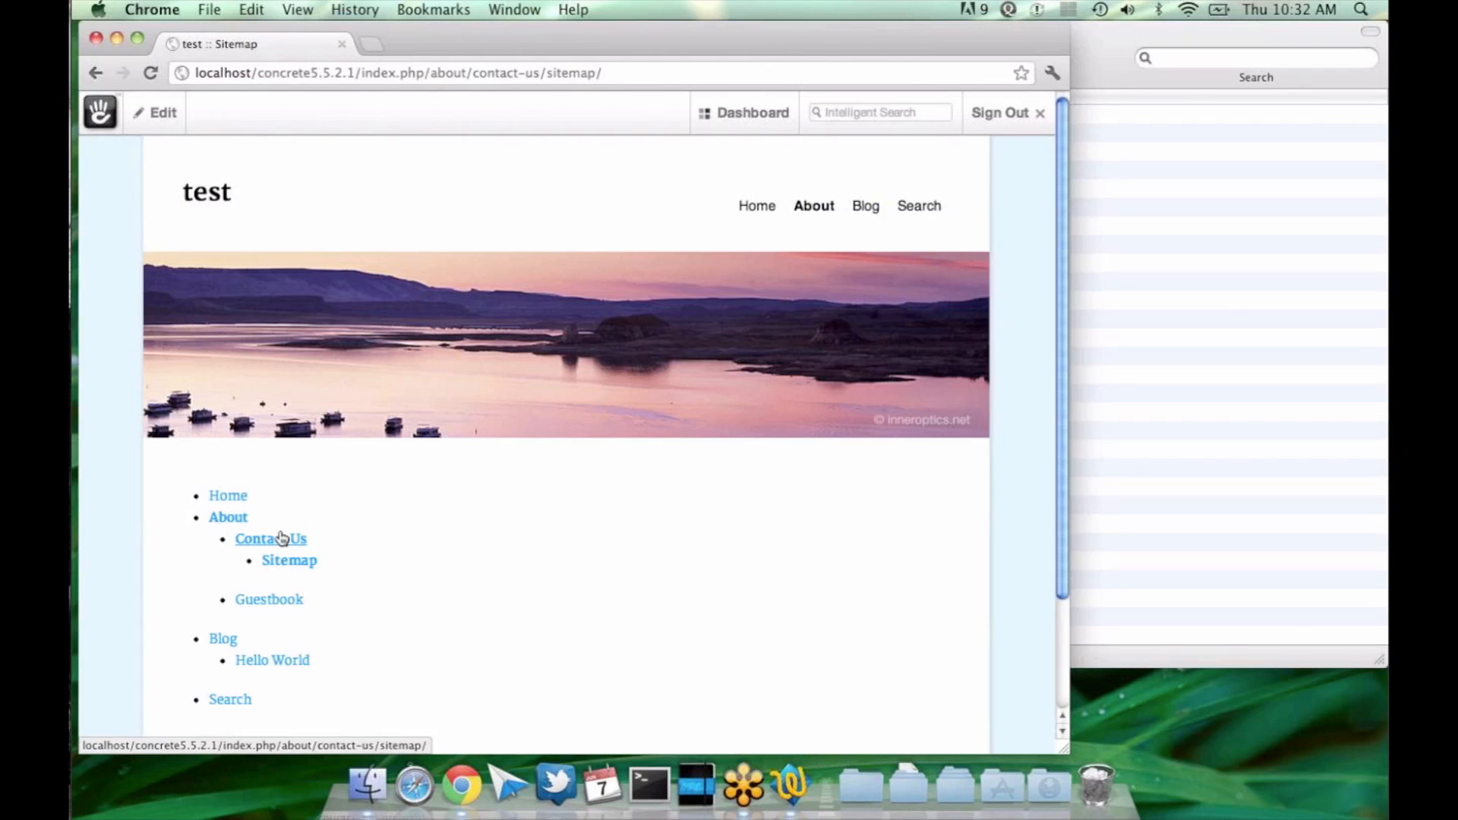
{"action": "key", "text": "XF86AudioRaiseVolume"}
{"action": "left_click", "coordinate": [1121, 603]}
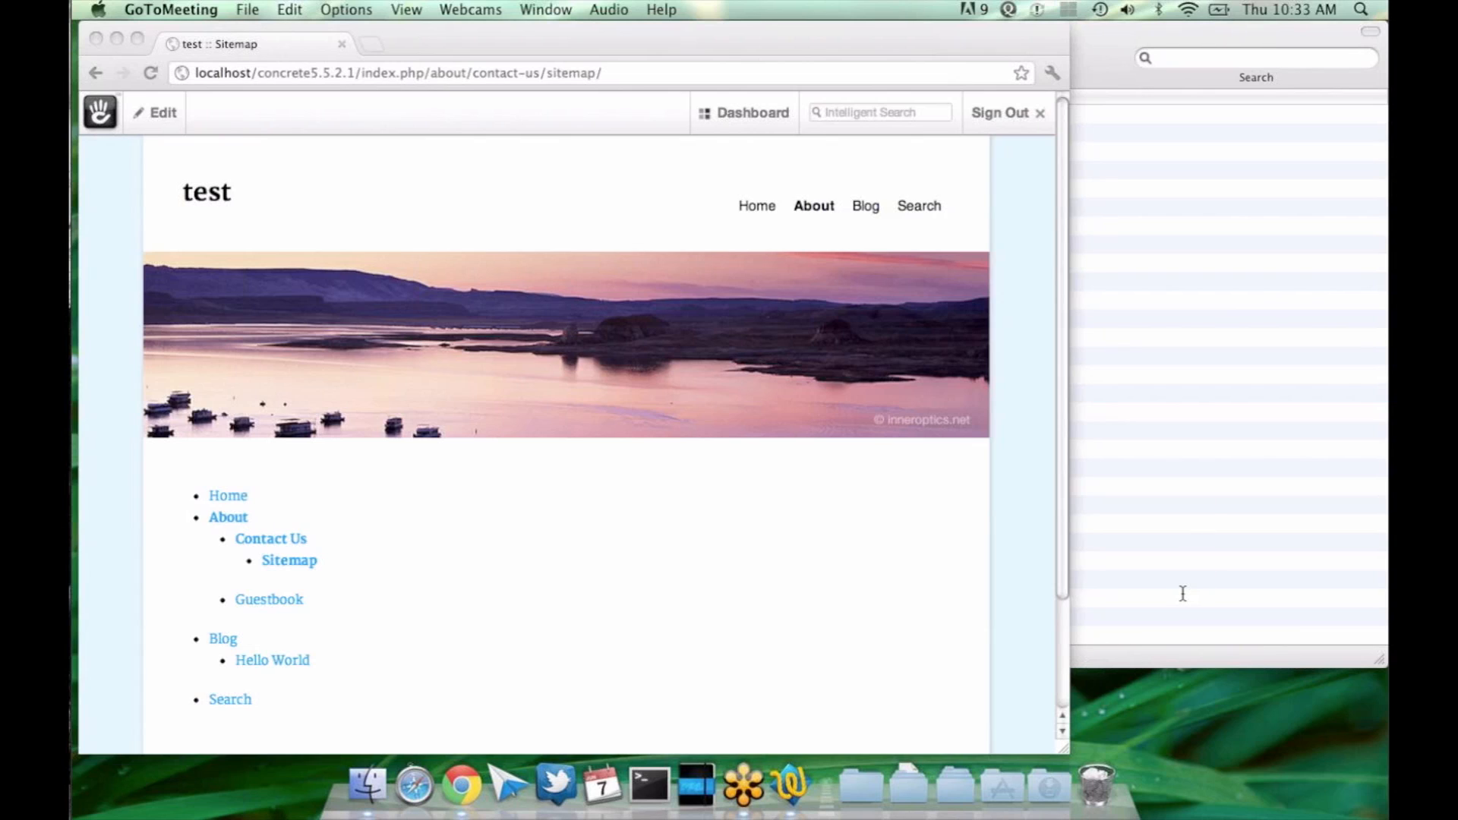
Step: Load the concrete5.org website in a new browser tab
{"action": "left_click", "coordinate": [979, 505]}
{"action": "key", "text": "super+t"}
{"action": "type", "text": "con"}
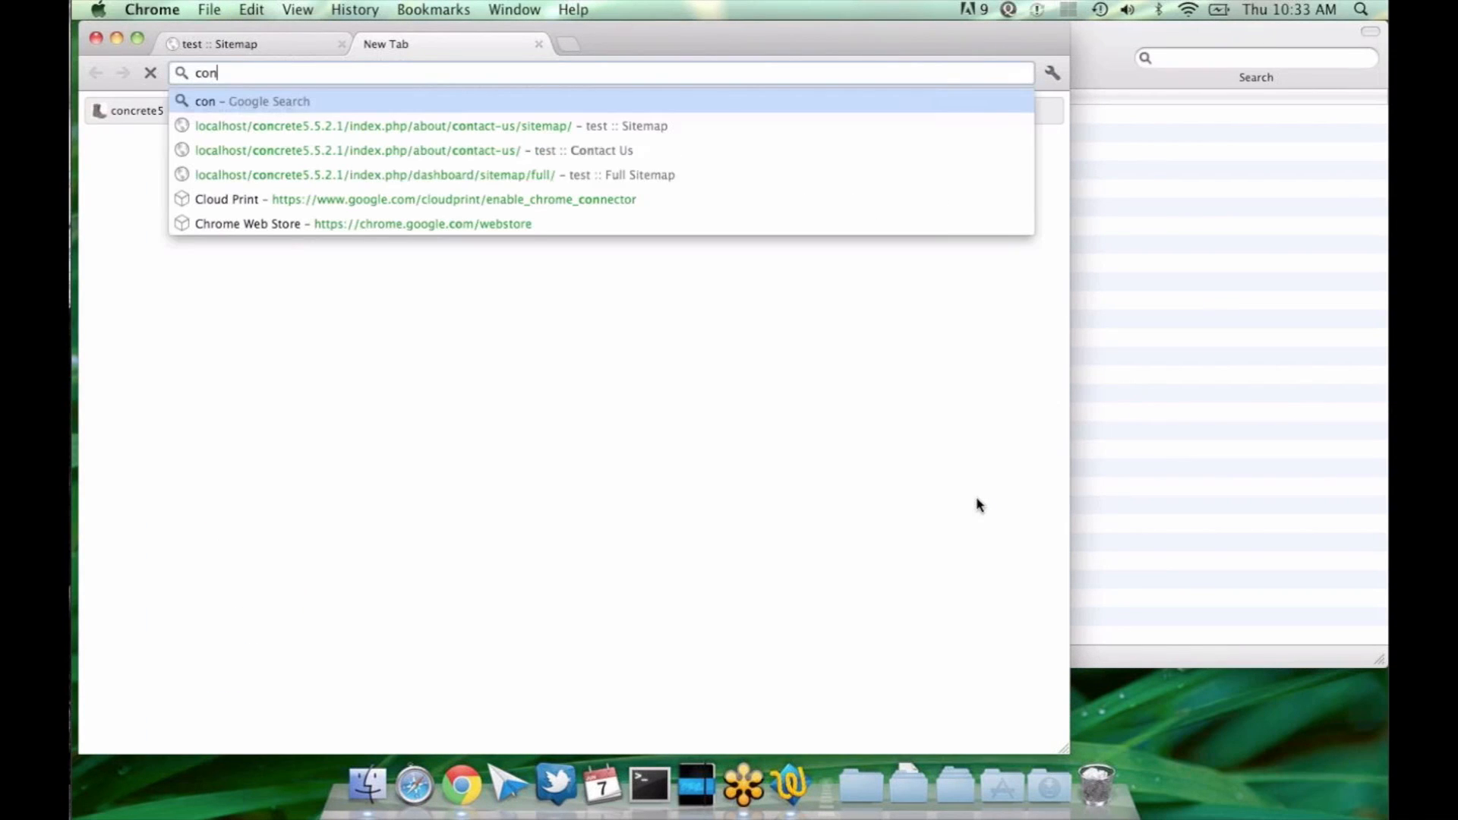
{"action": "type", "text": "cr"}
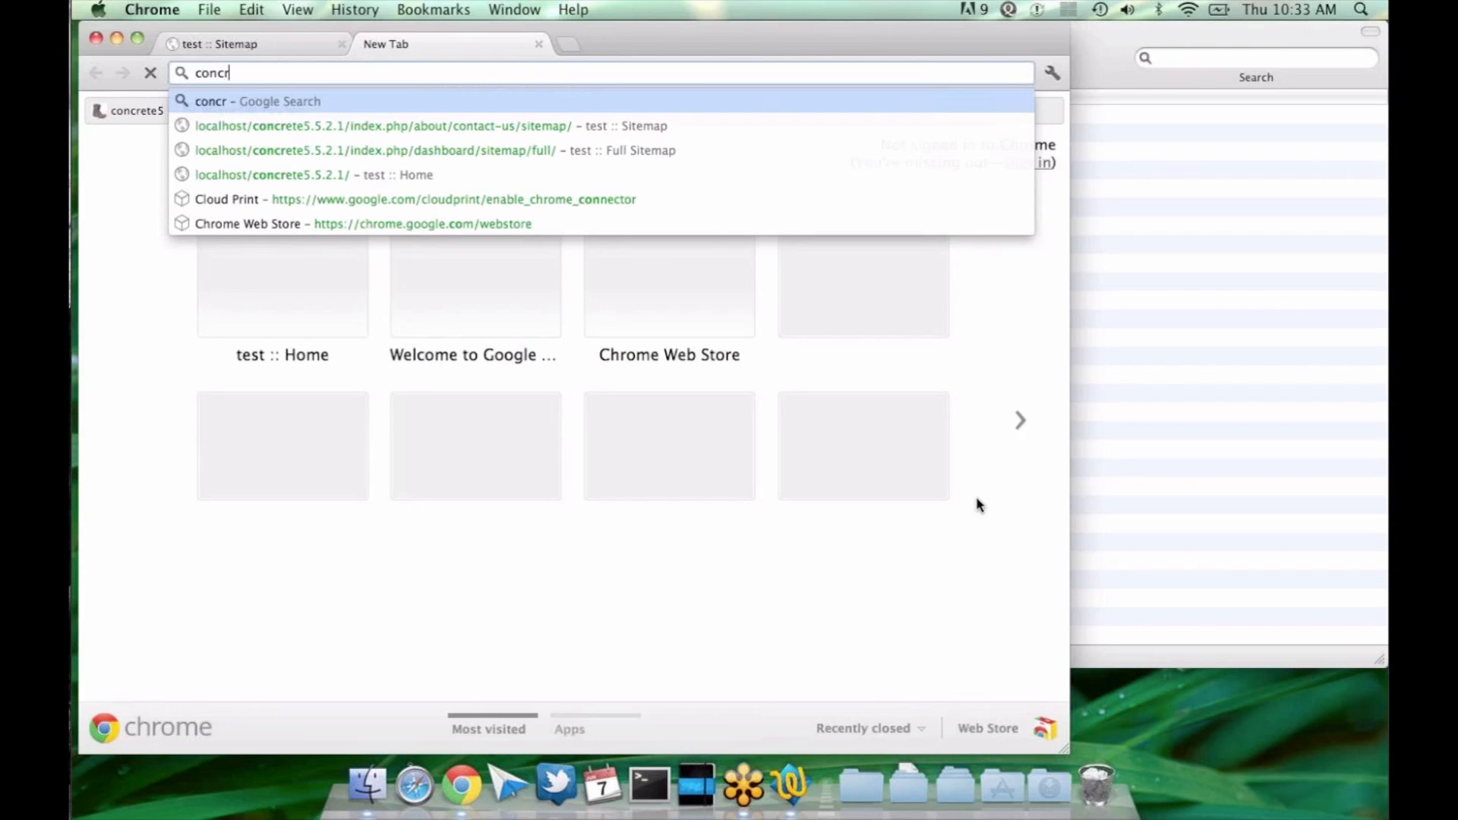
{"action": "type", "text": "ete5.org"}
{"action": "key", "text": "Return"}
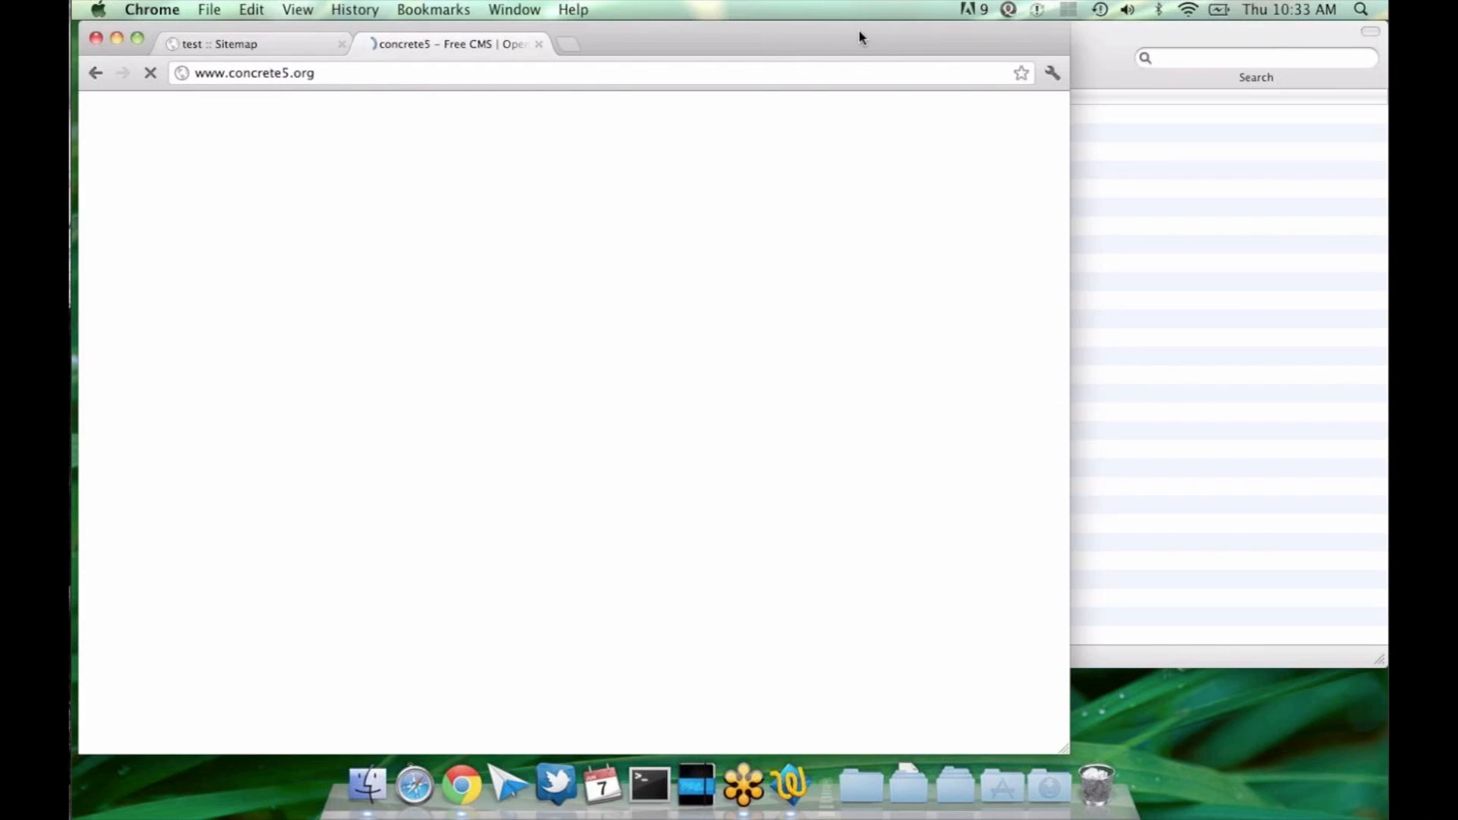
{"action": "left_click_drag", "start_coordinate": [854, 29], "coordinate": [857, 41]}
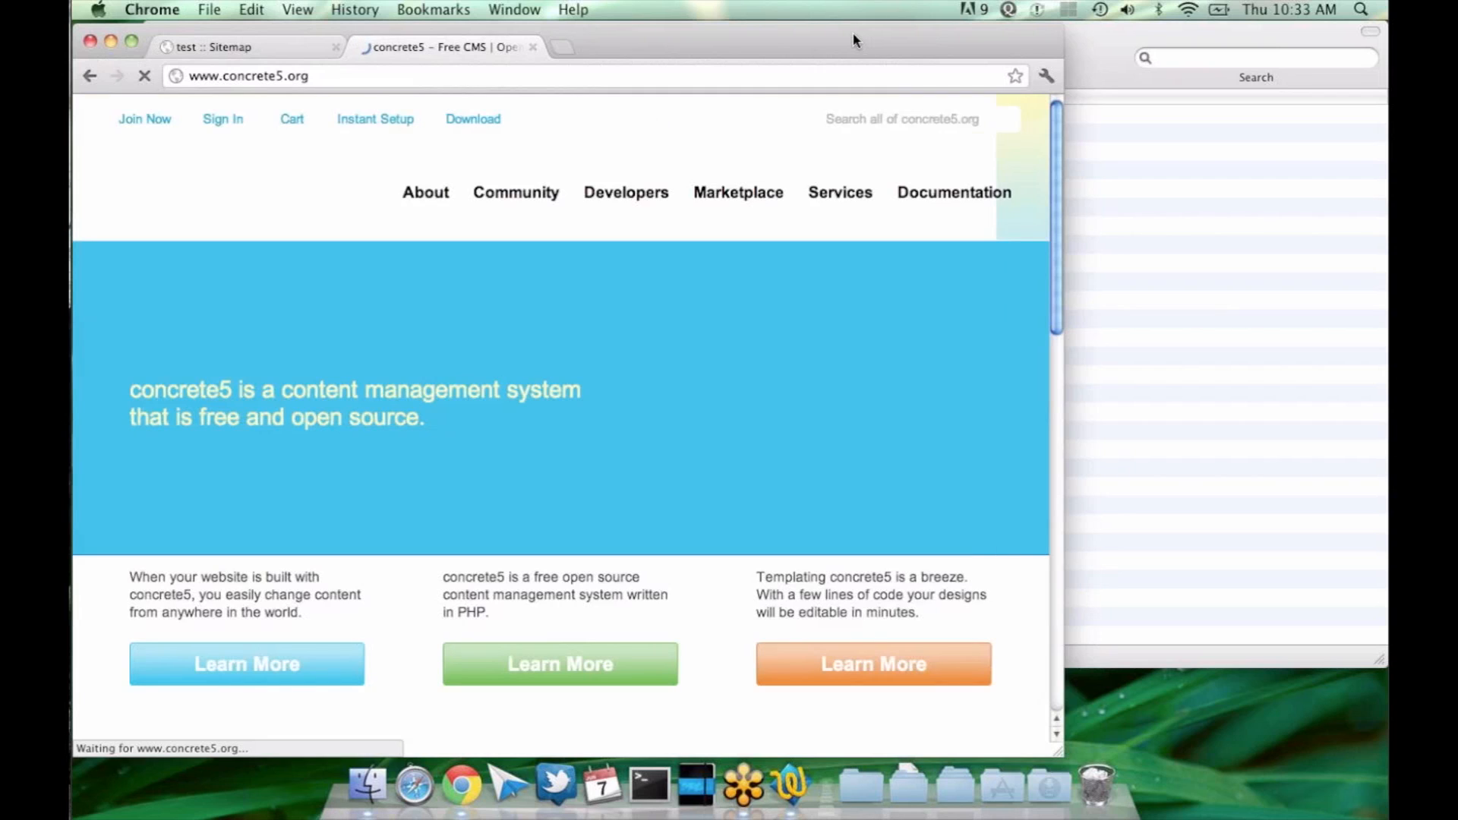
Step: Search concrete5.org for replace_link_with_first_in_nav
{"action": "left_click", "coordinate": [864, 129]}
{"action": "type", "text": "replace_link_with_first_in"}
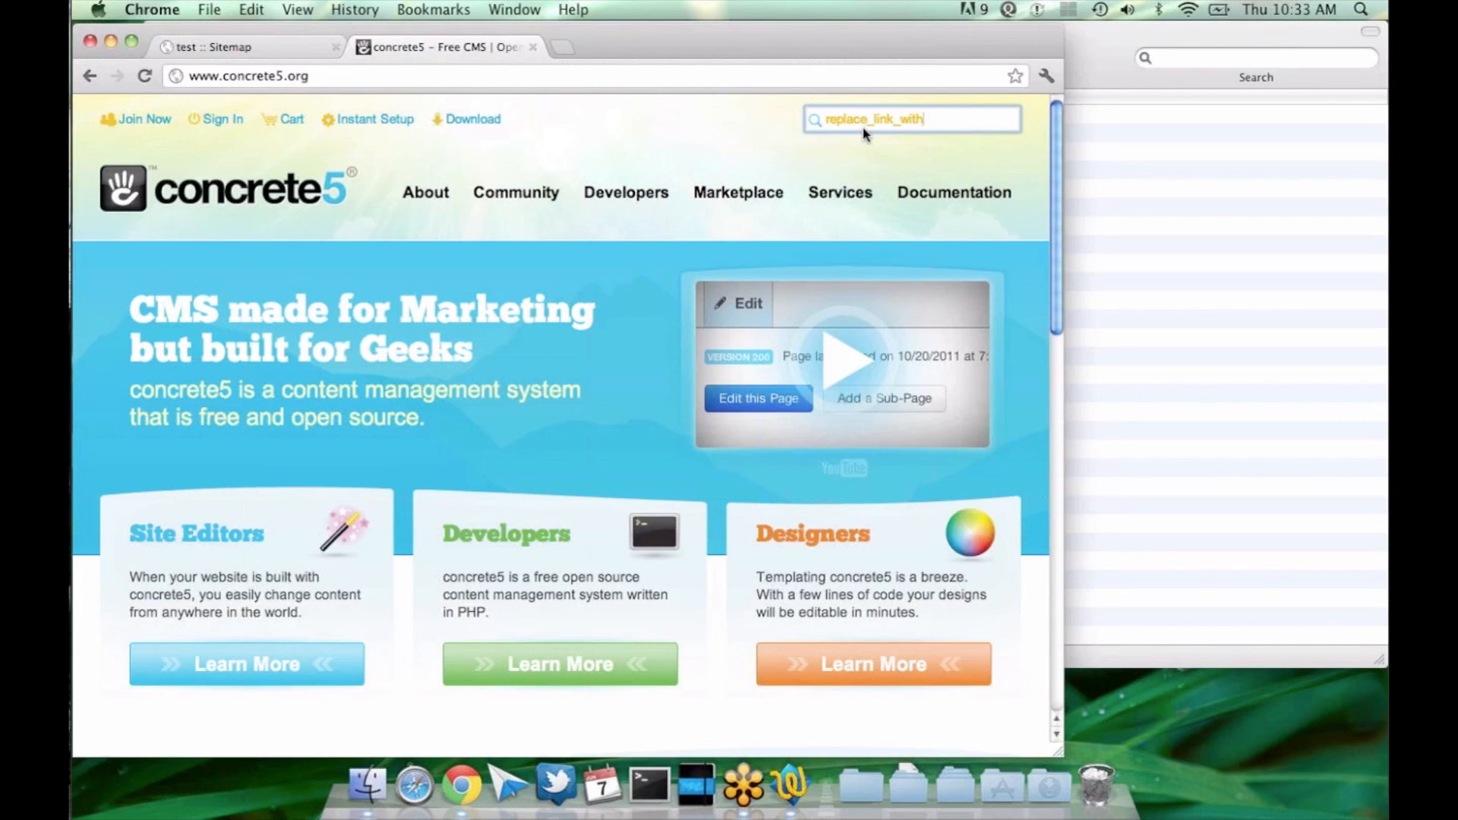
{"action": "type", "text": "_nav"}
{"action": "key", "text": "Return"}
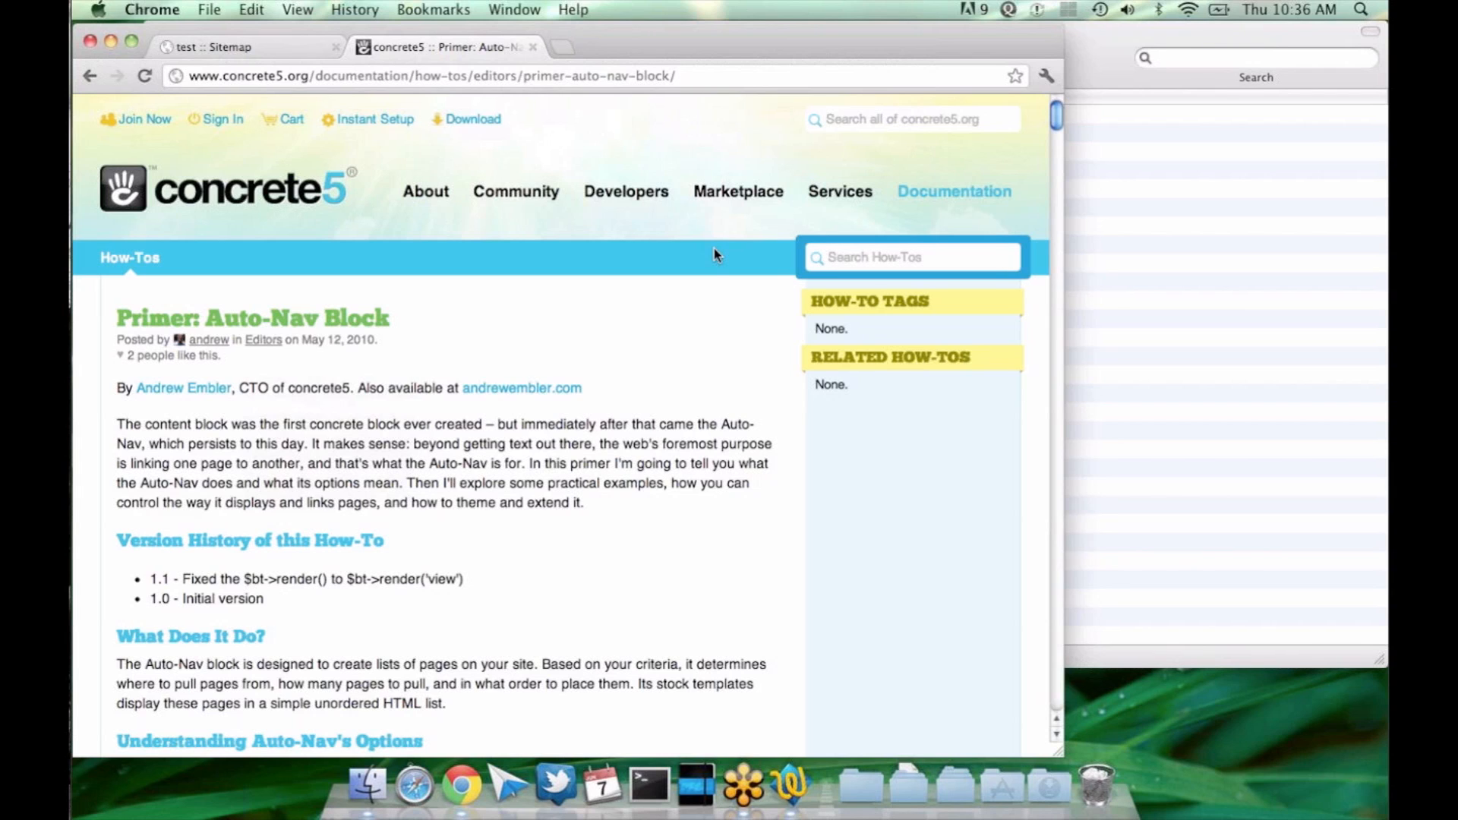
Step: Skim the Primer: Auto-Nav Block how-to through its example setups, Page Attributes and block item class sections, and return to its beginning
{"action": "scroll", "coordinate": [714, 255], "scroll_direction": "down", "scroll_amount": 1}
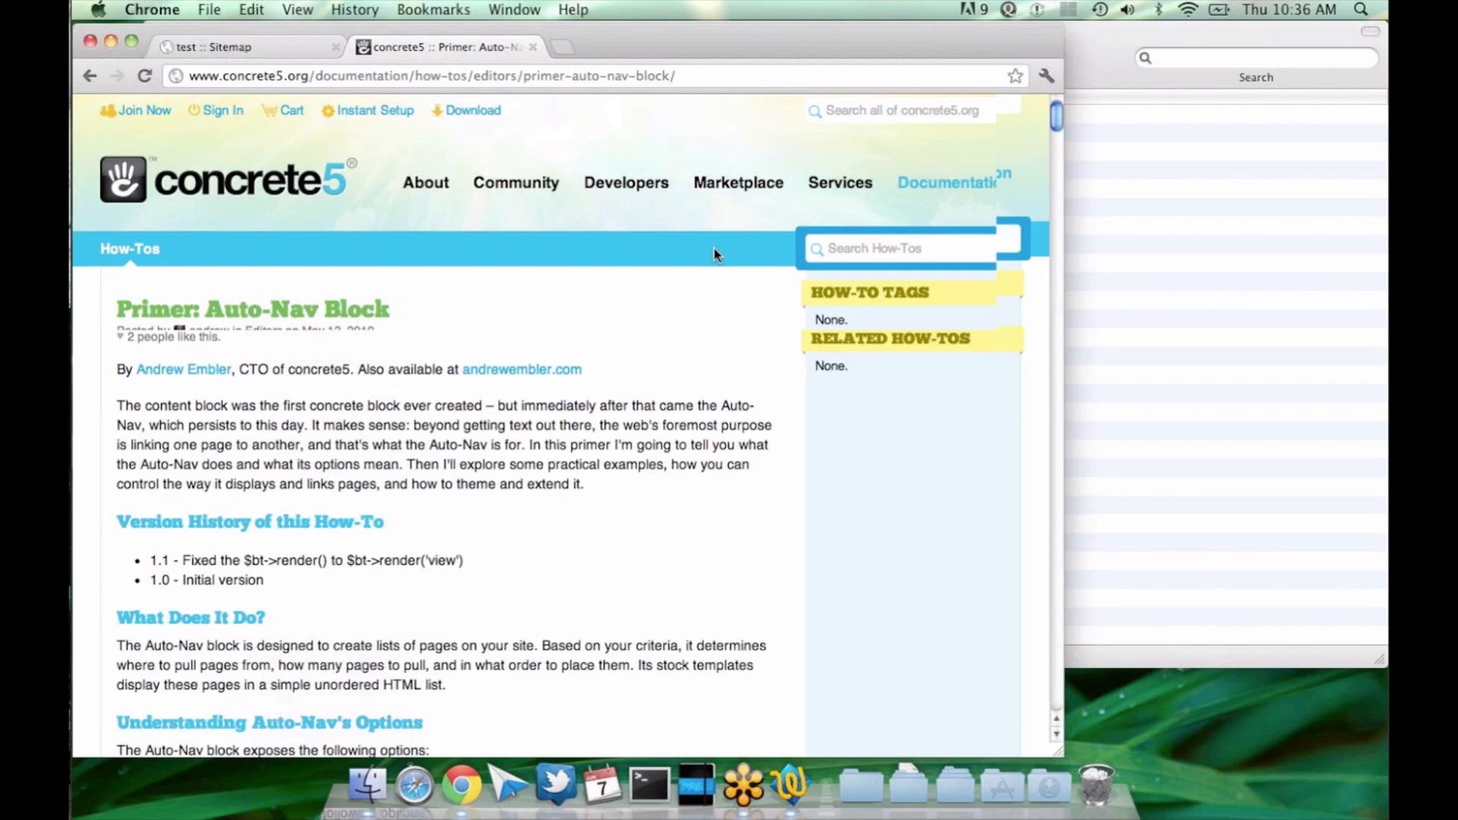
{"action": "scroll", "coordinate": [714, 256], "scroll_direction": "down", "scroll_amount": 15}
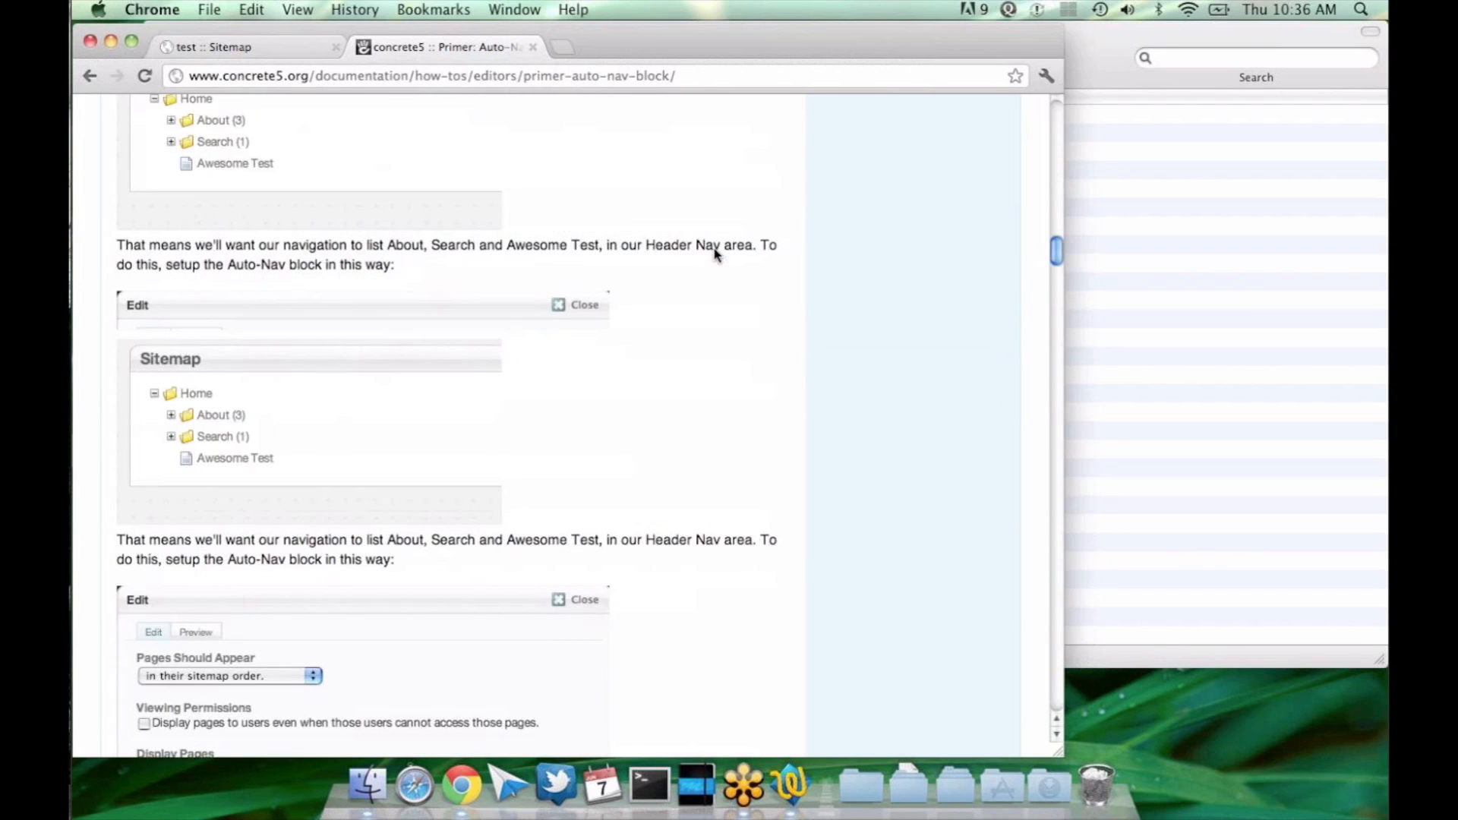
{"action": "scroll", "coordinate": [714, 255], "scroll_direction": "down", "scroll_amount": 8}
{"action": "scroll", "coordinate": [714, 255], "scroll_direction": "down", "scroll_amount": 10}
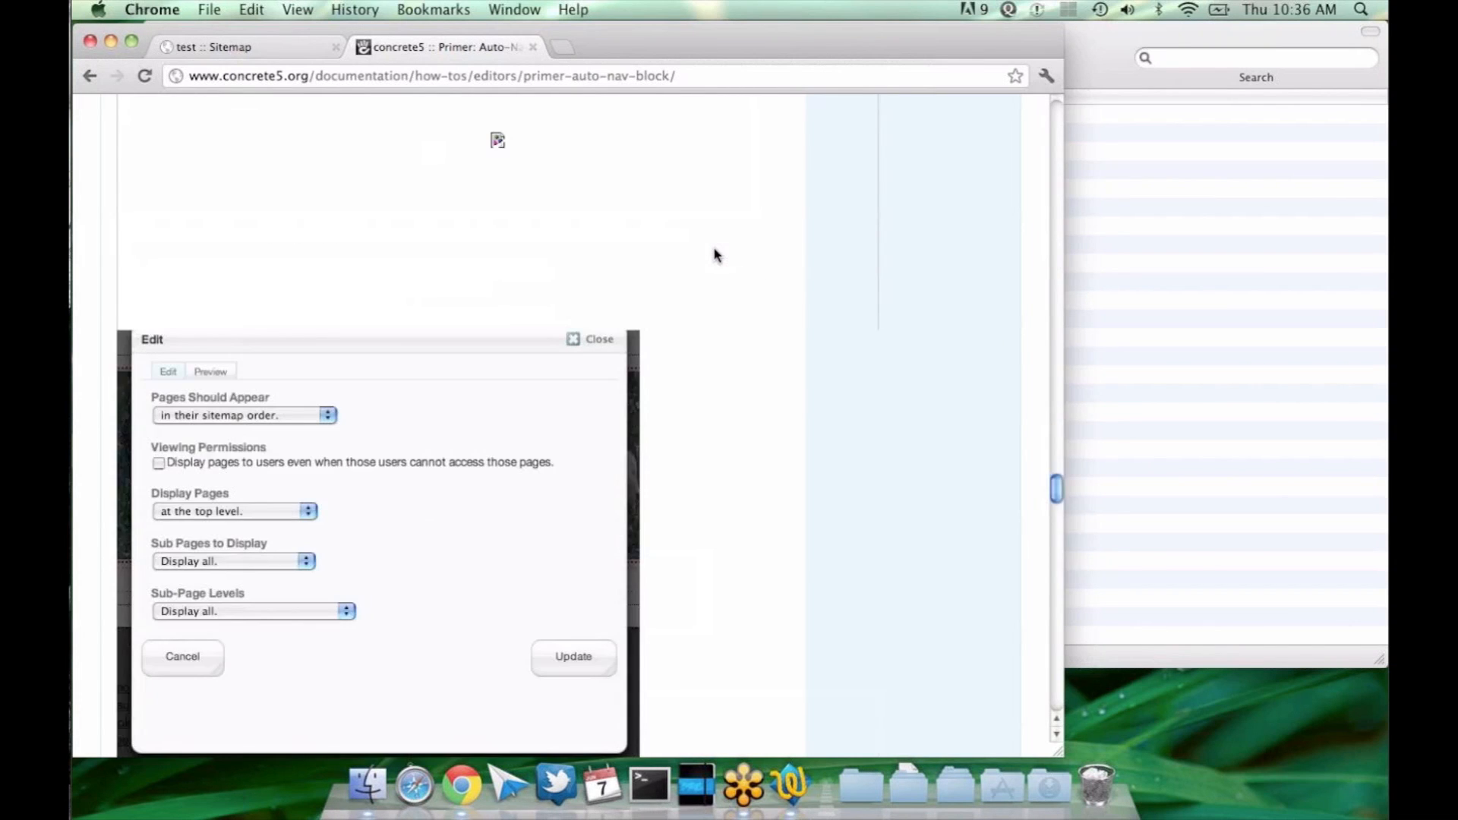
{"action": "scroll", "coordinate": [714, 256], "scroll_direction": "down", "scroll_amount": 10}
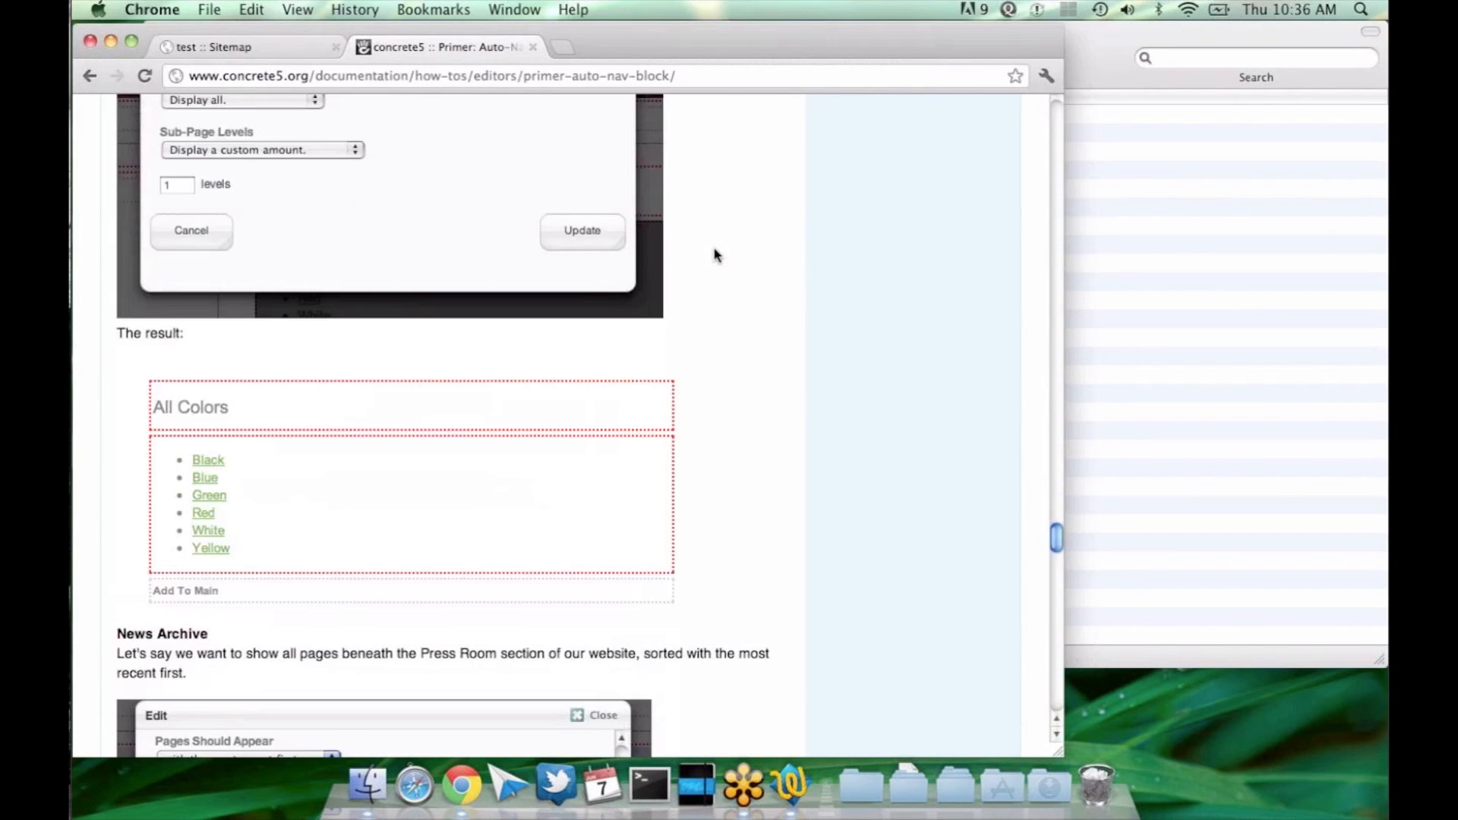
{"action": "scroll", "coordinate": [714, 255], "scroll_direction": "down", "scroll_amount": 4}
{"action": "scroll", "coordinate": [714, 255], "scroll_direction": "down", "scroll_amount": 4}
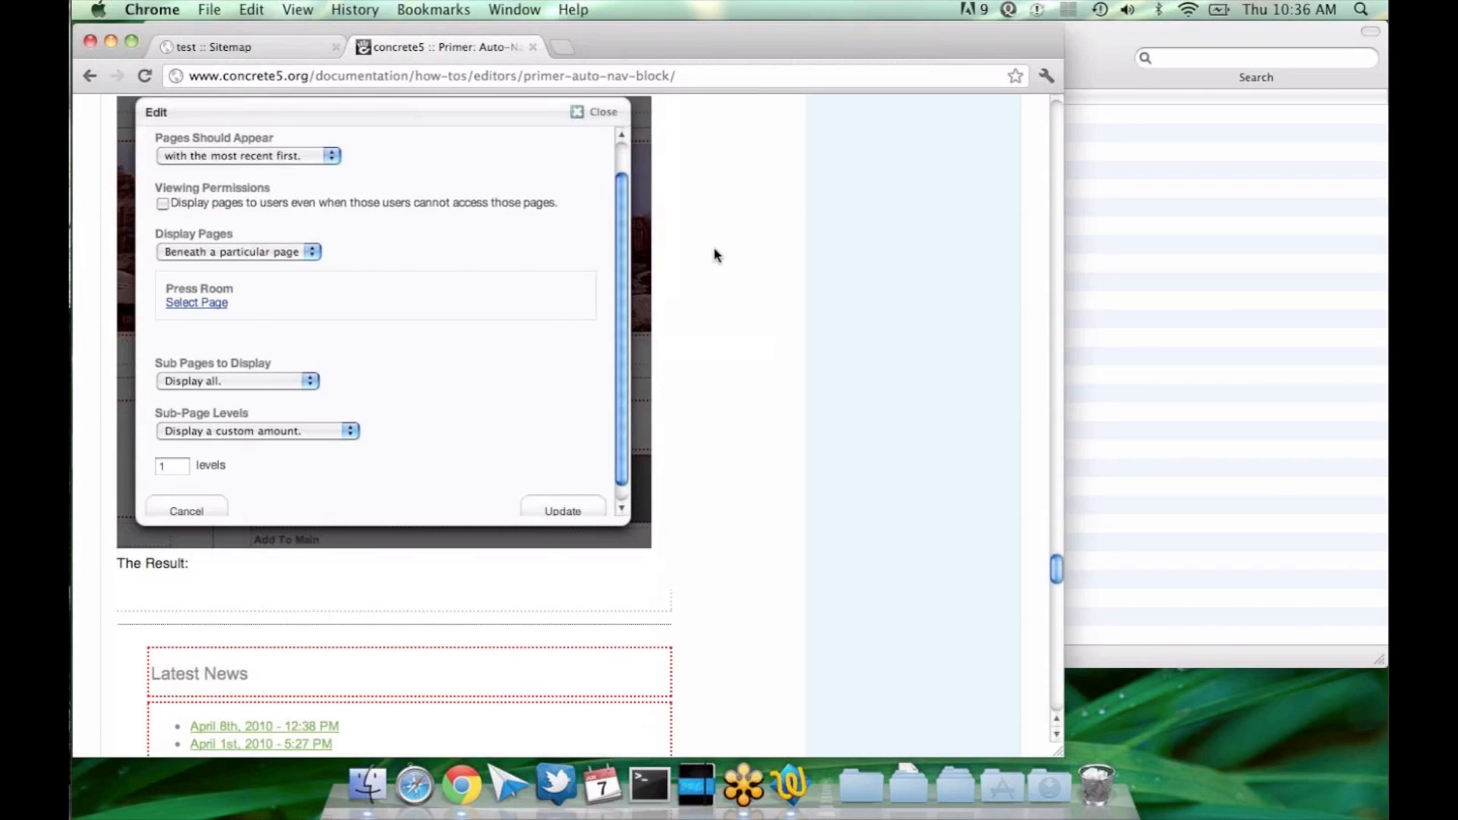
{"action": "scroll", "coordinate": [714, 255], "scroll_direction": "down", "scroll_amount": 5}
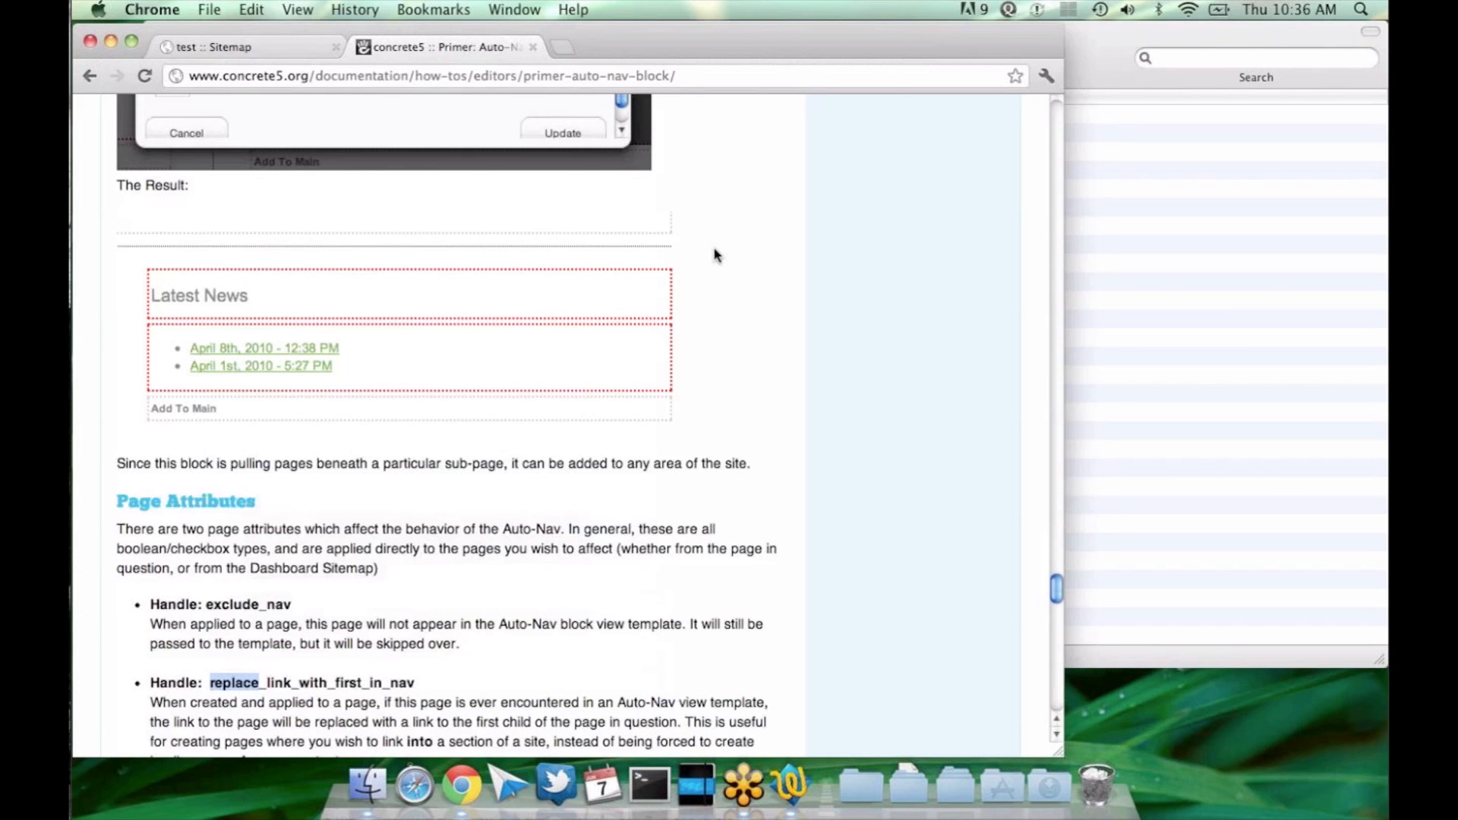
{"action": "scroll", "coordinate": [714, 255], "scroll_direction": "down", "scroll_amount": 8}
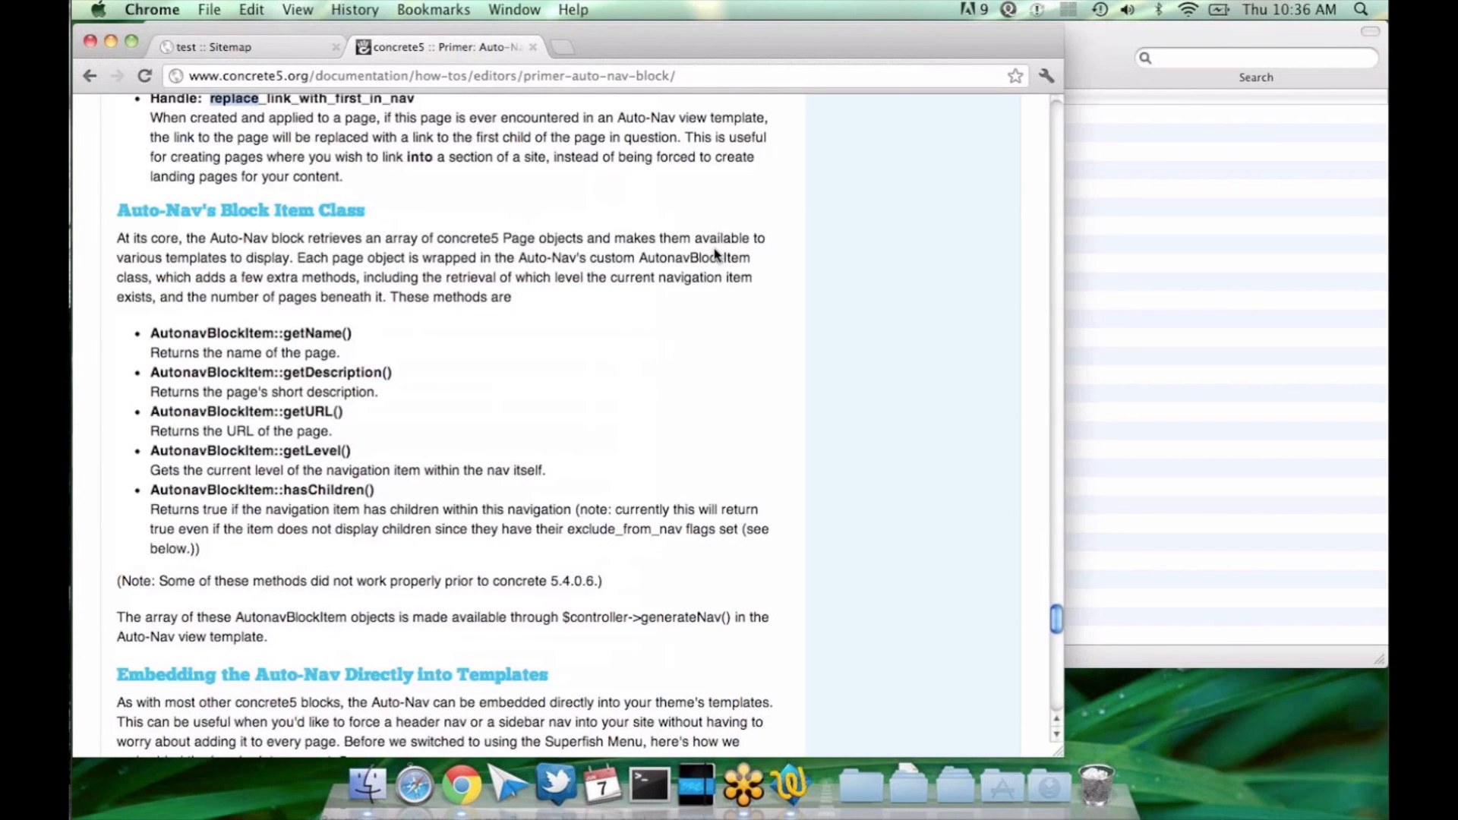
{"action": "scroll", "coordinate": [714, 255], "scroll_direction": "up", "scroll_amount": 7}
{"action": "scroll", "coordinate": [714, 255], "scroll_direction": "up", "scroll_amount": 20}
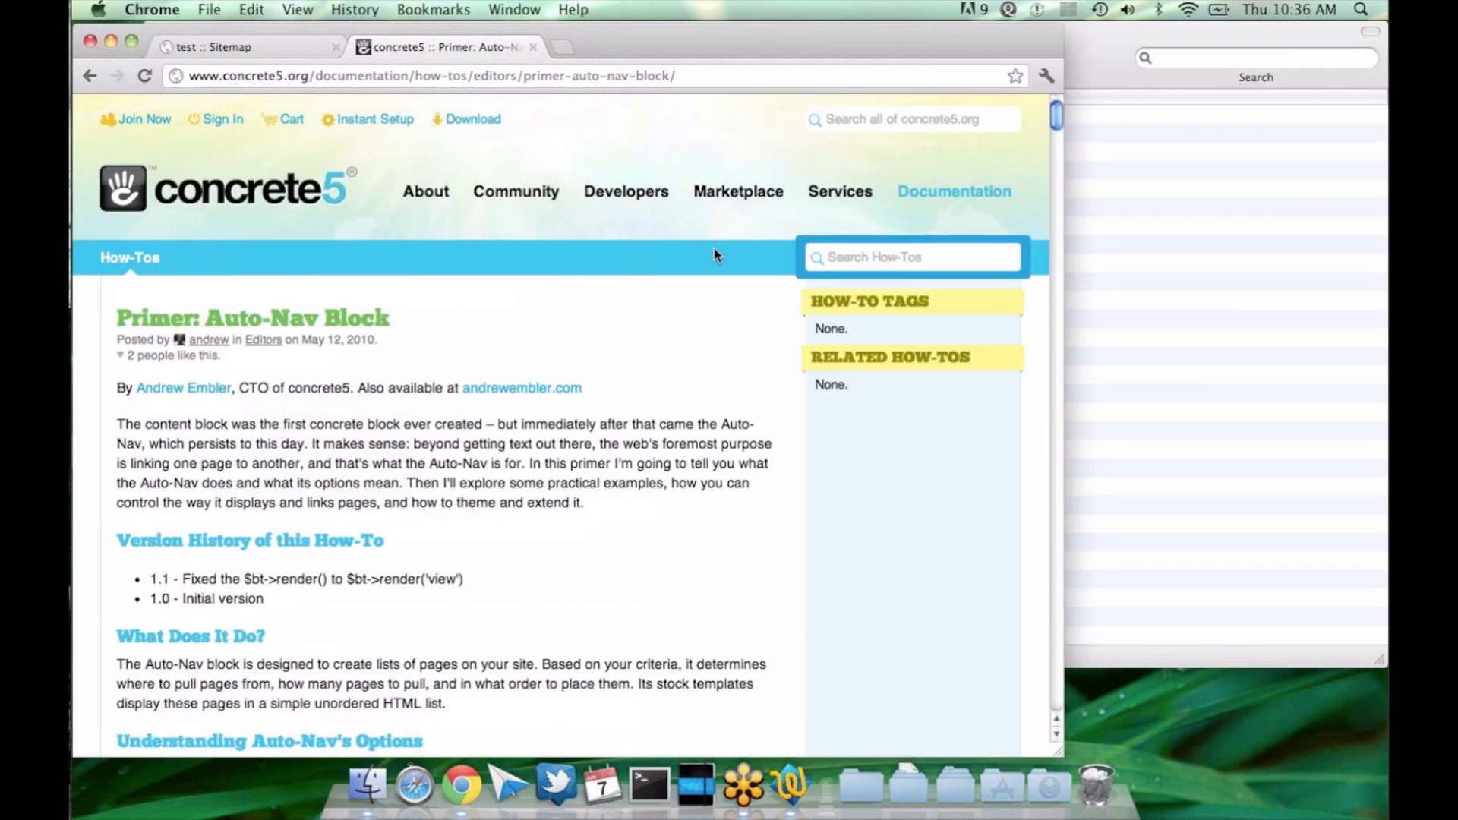